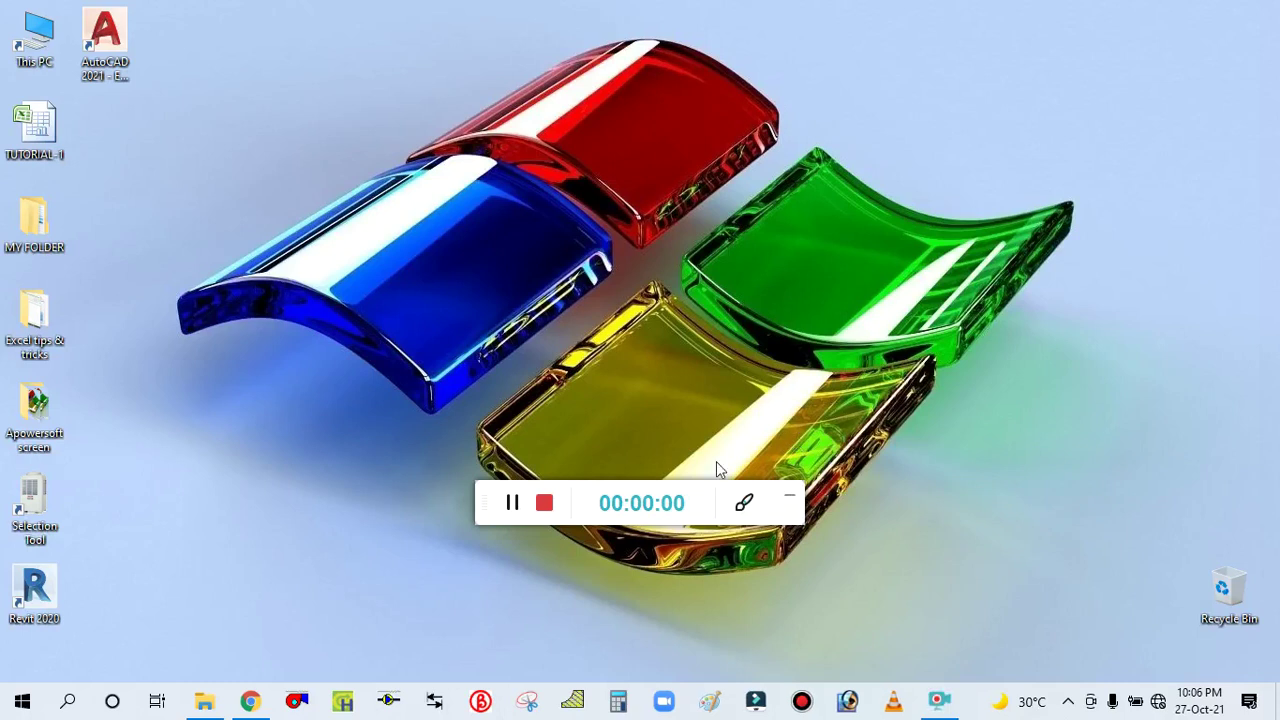
# Rename the desktop workbook TUTORIAL-1 to 'TUTORIAL-1 (English)' and select it
pyautogui.click(789, 503)
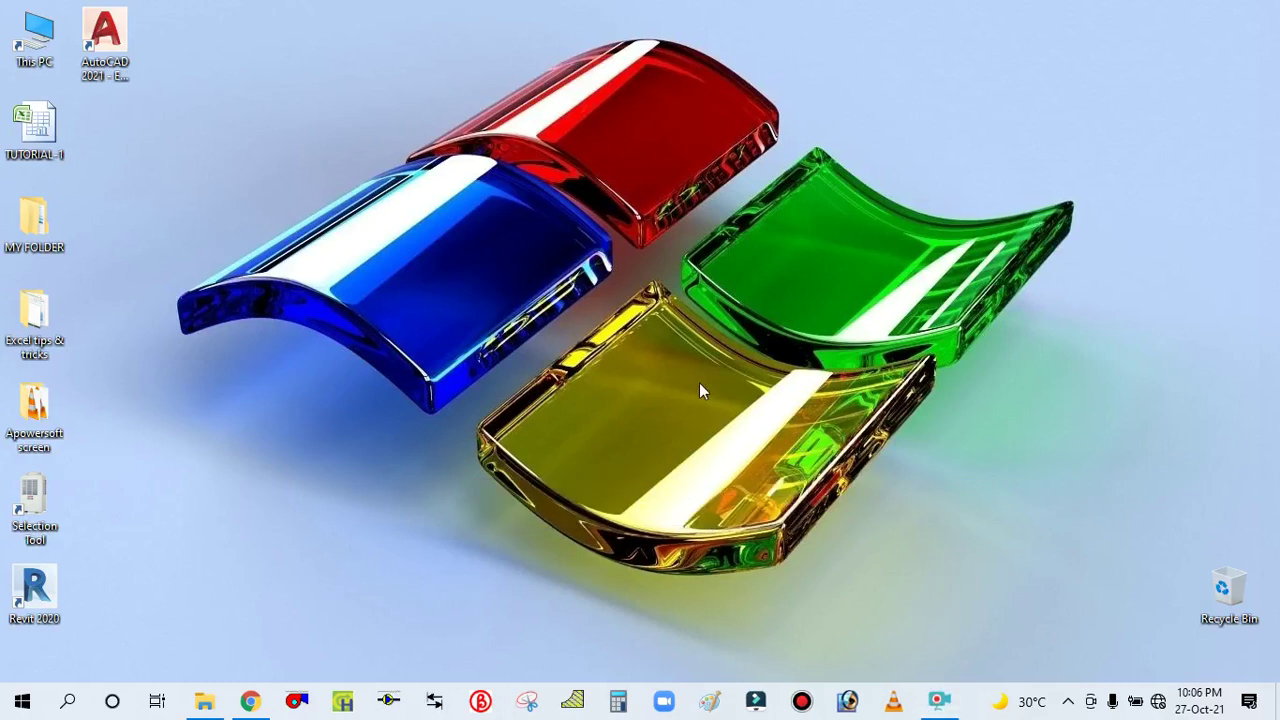
pyautogui.rightClick(42, 148)
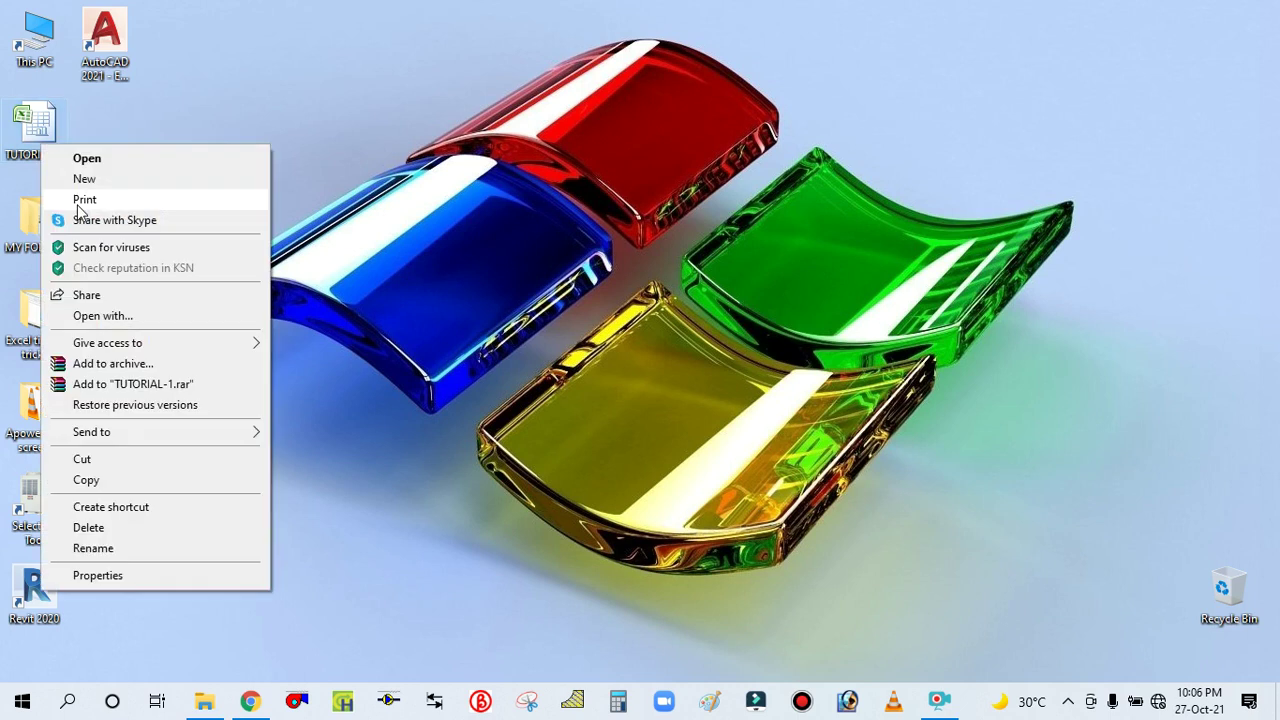
pyautogui.click(93, 548)
pyautogui.click(52, 155)
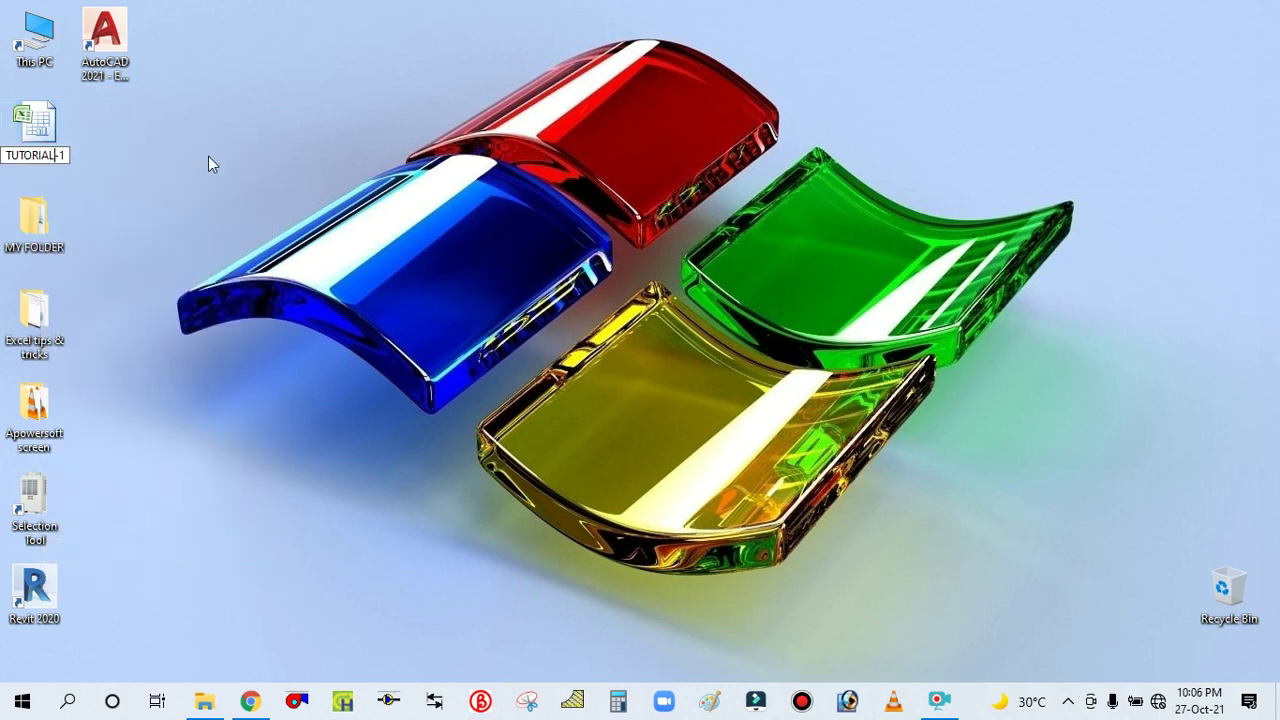
pyautogui.press('BackSpace')
pyautogui.press('BackSpace')
pyautogui.press('BackSpace')
pyautogui.press('BackSpace')
pyautogui.press('BackSpace')
pyautogui.press('BackSpace')
pyautogui.press('BackSpace')
pyautogui.press('BackSpace')
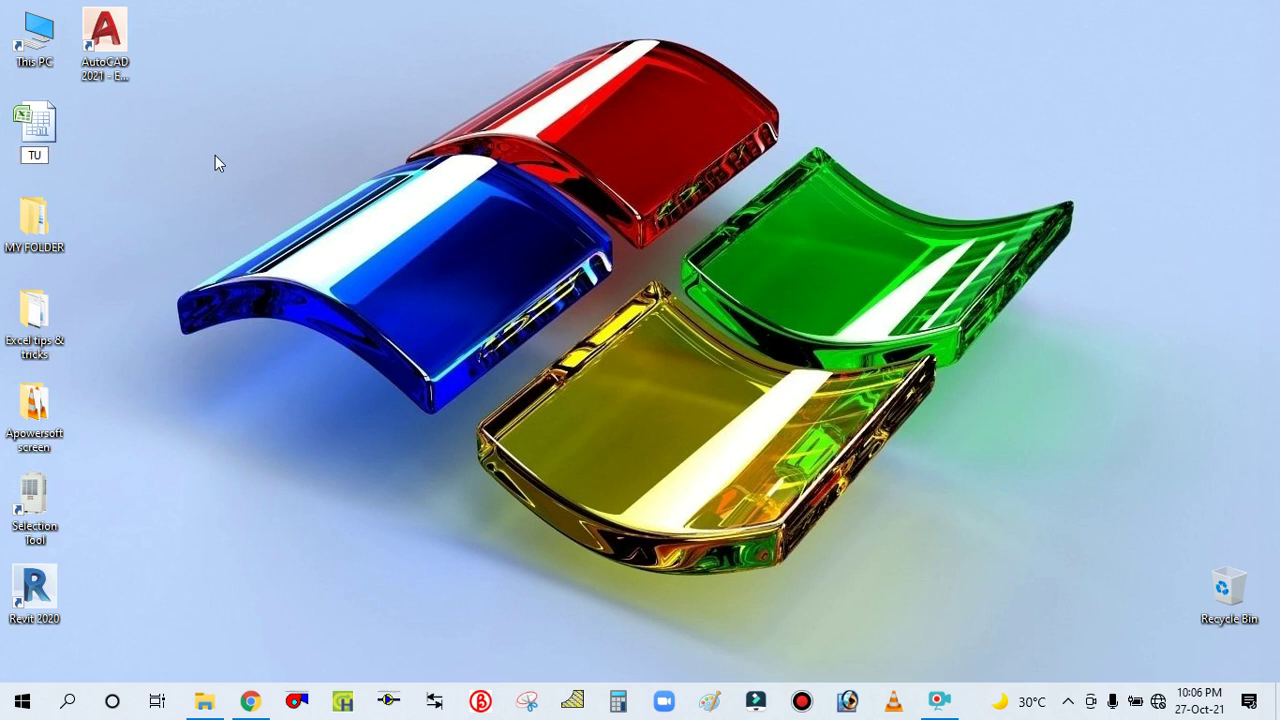
pyautogui.write('TORIAL')
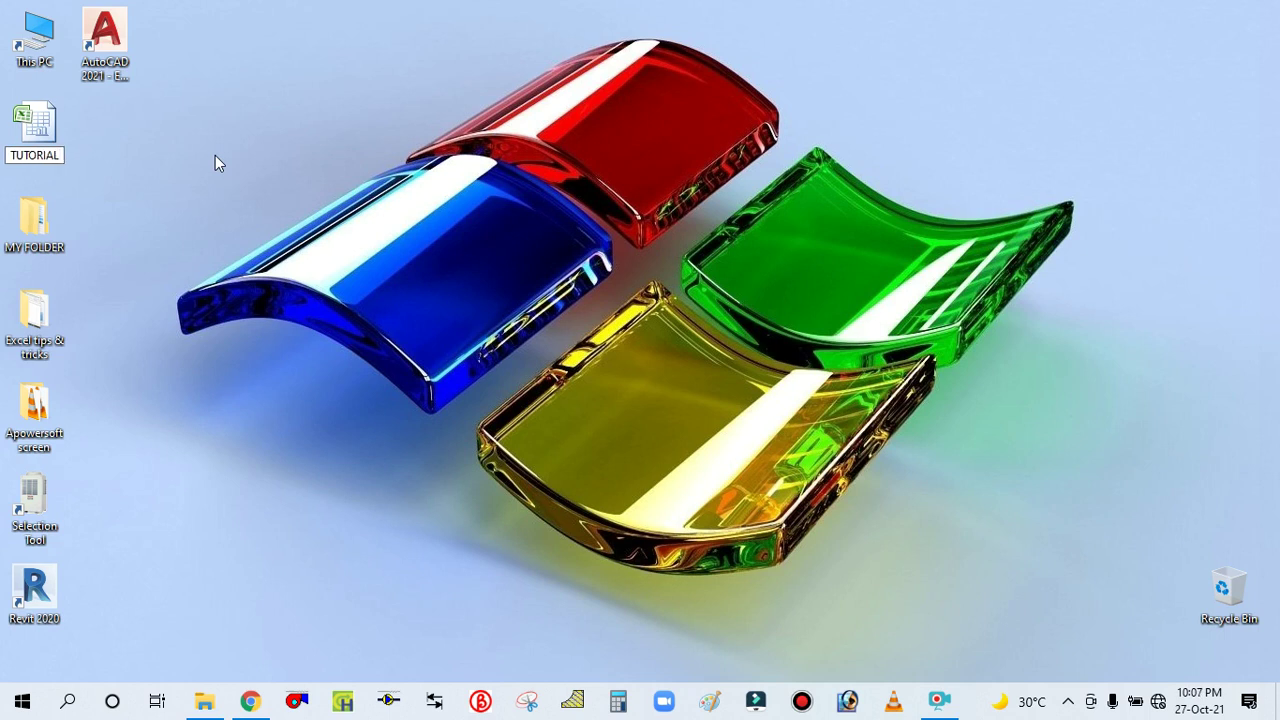
pyautogui.write('-1 (English)')
pyautogui.press('Return')
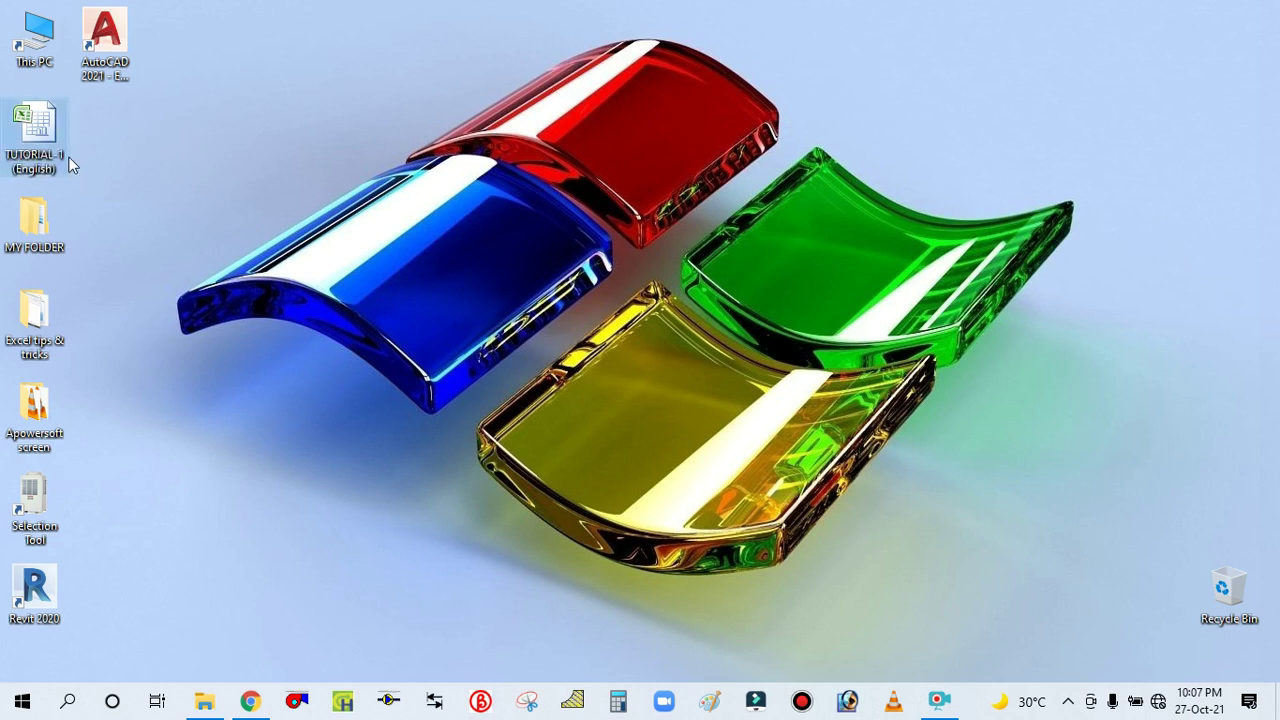
pyautogui.moveTo(61, 127)
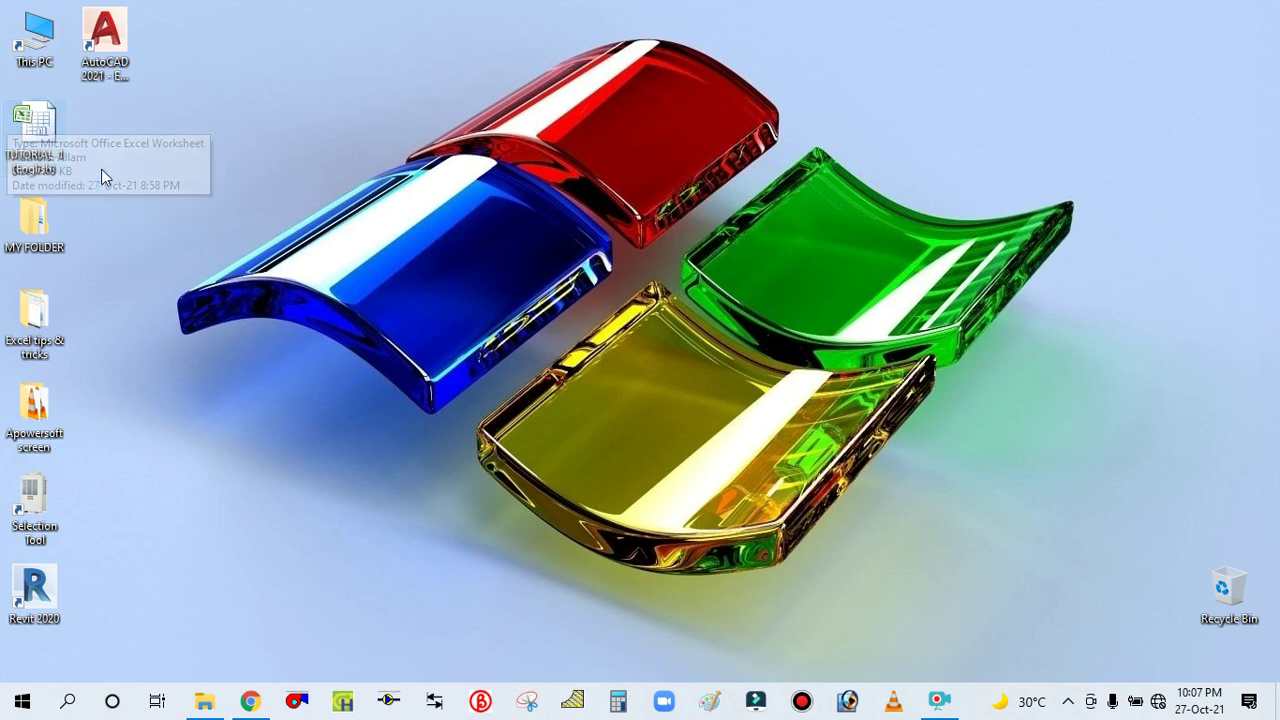
pyautogui.click(52, 127)
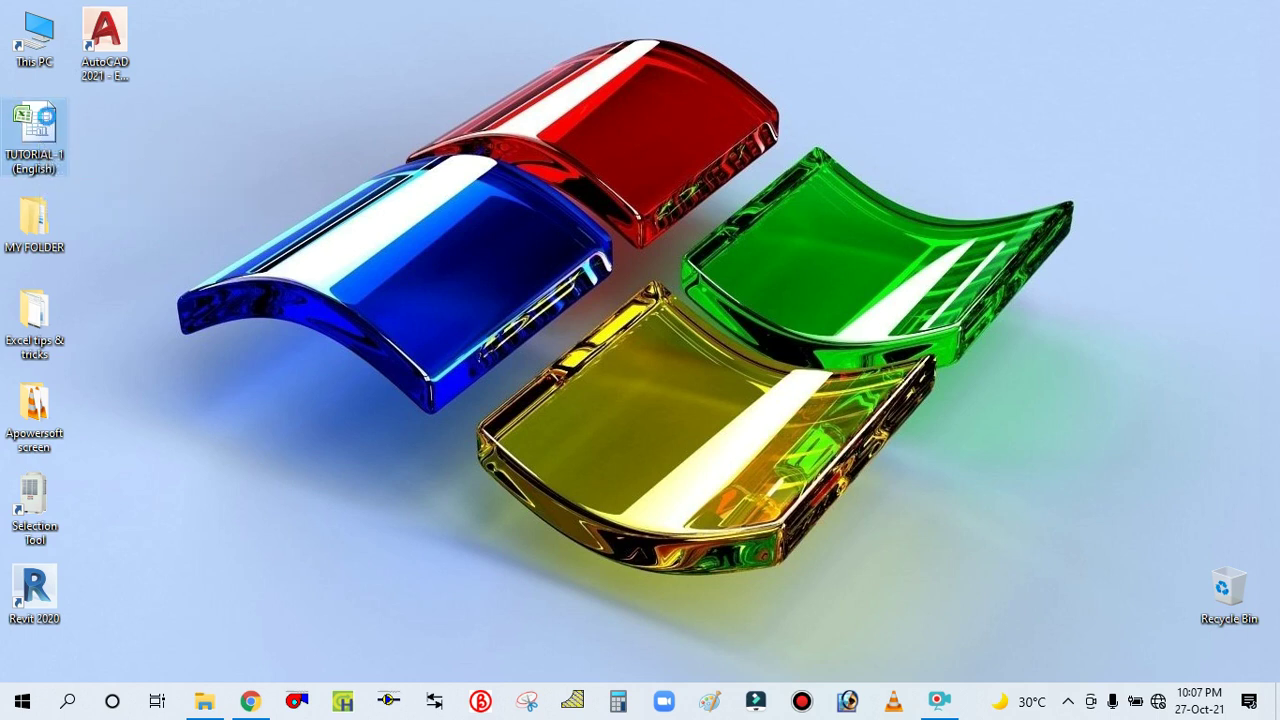
# Open TUTORIAL-1 (English) in Excel, close it, then reopen it from the desktop icon
pyautogui.rightClick(48, 119)
pyautogui.click(94, 133)
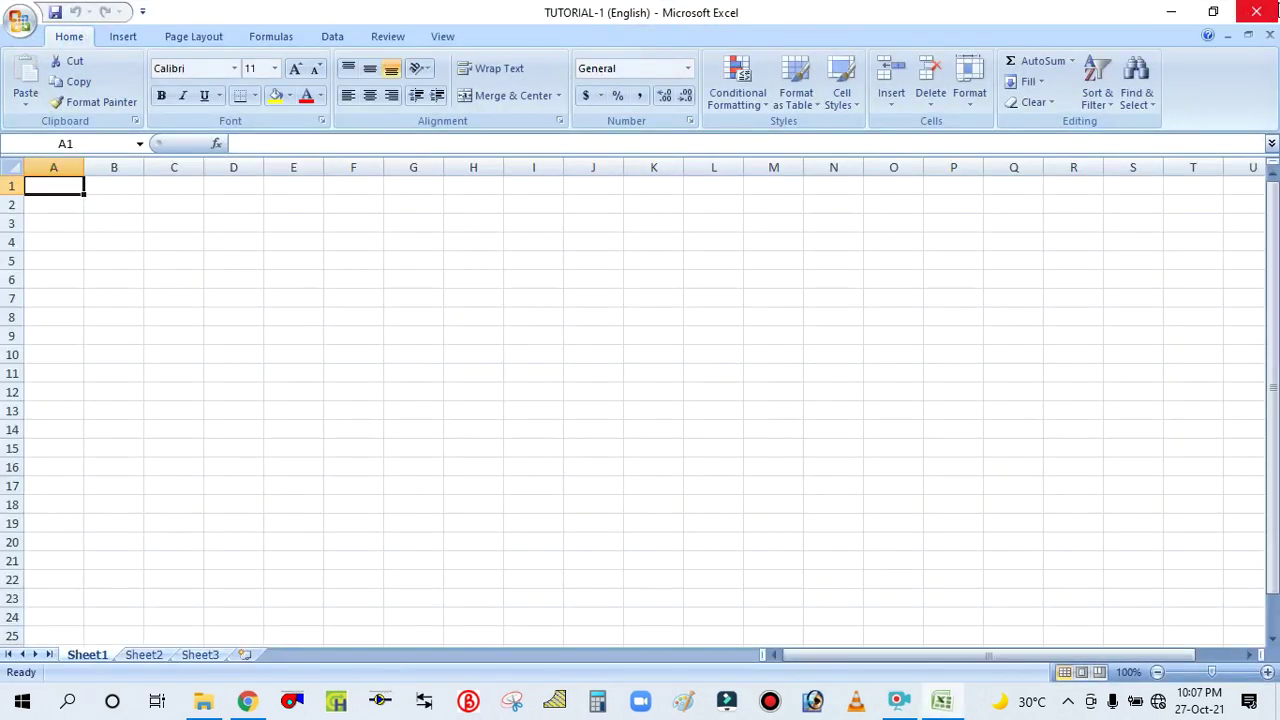
pyautogui.click(1260, 12)
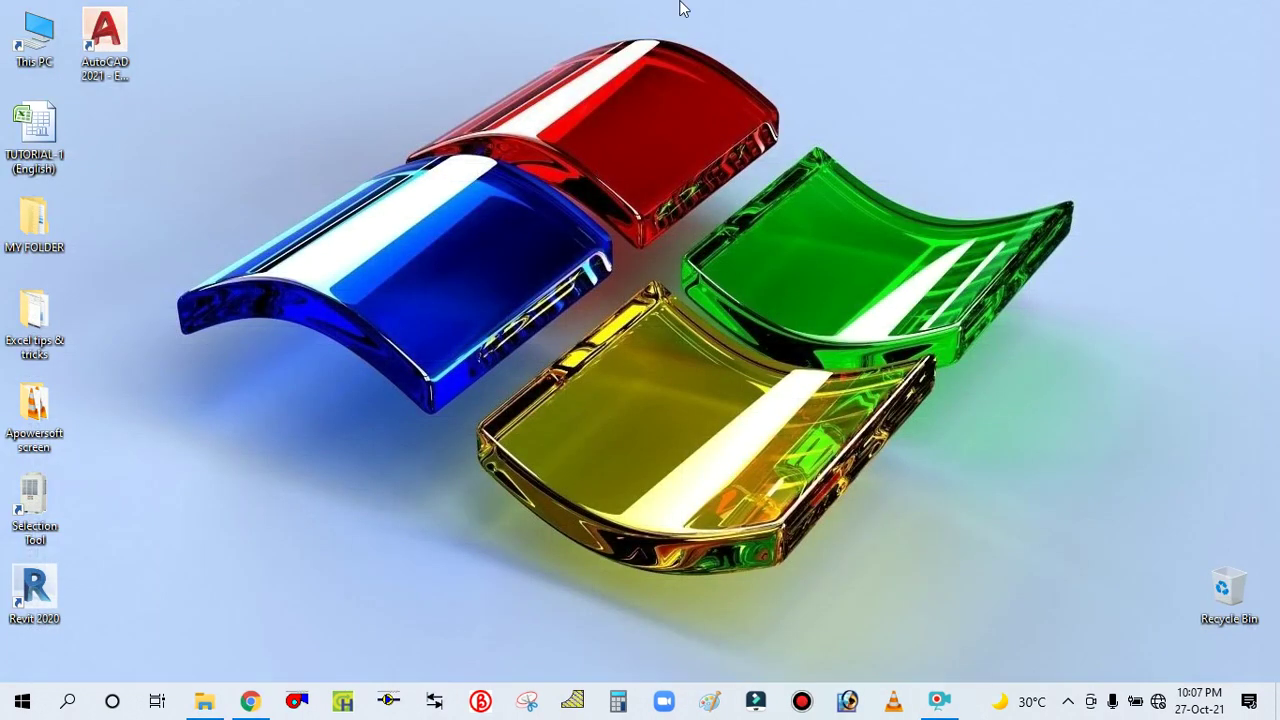
pyautogui.click(40, 132)
pyautogui.doubleClick(52, 130)
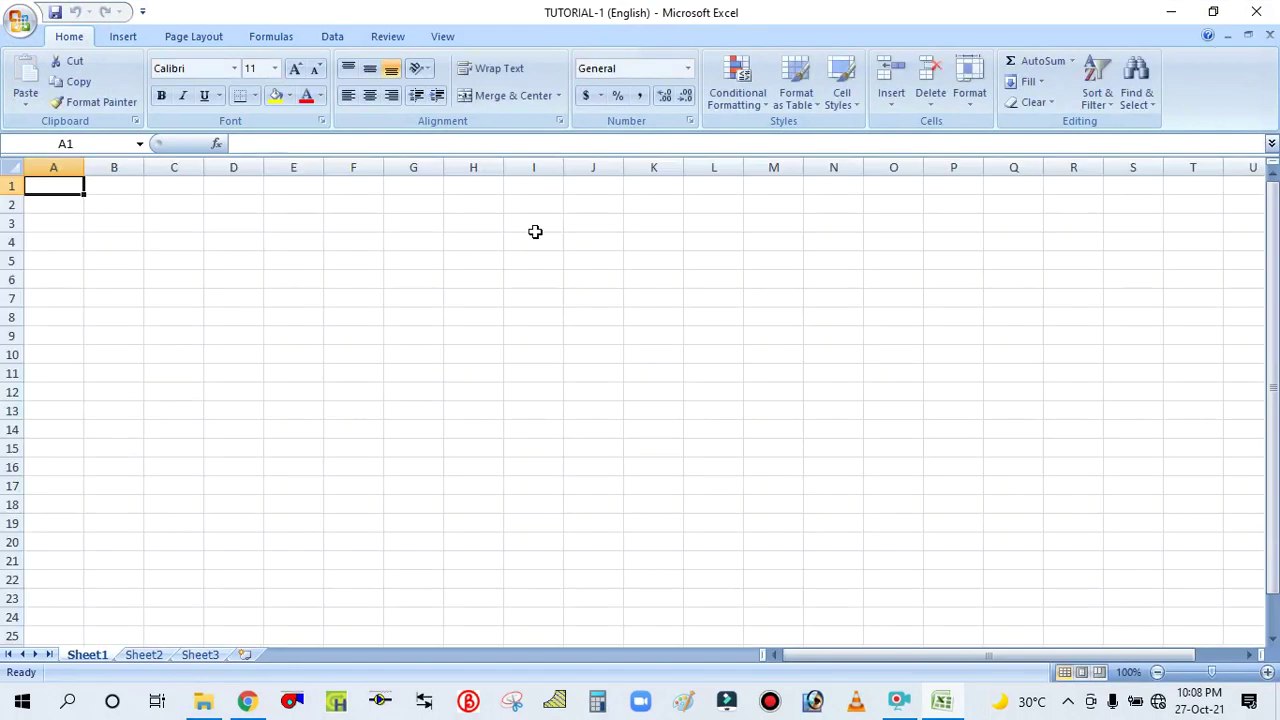
pyautogui.scroll(-3, 535, 240)
pyautogui.scroll(3, 535, 240)
pyautogui.click(125, 40)
pyautogui.click(192, 39)
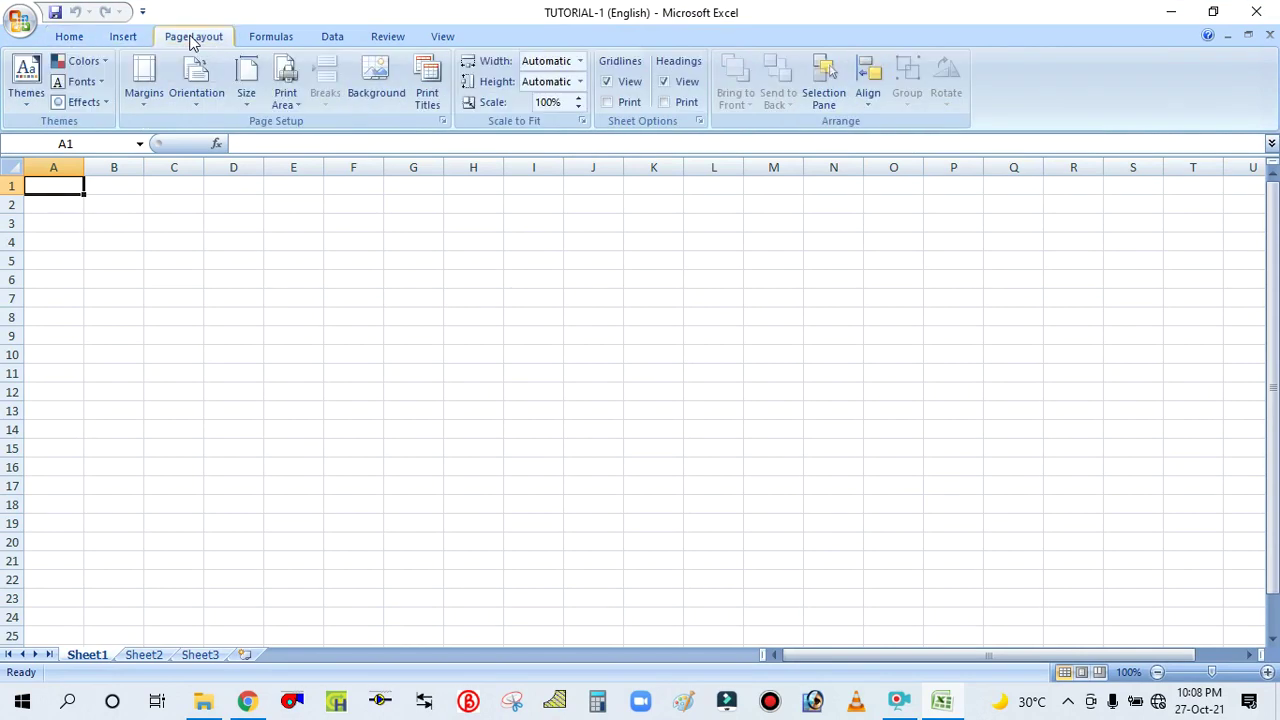
pyautogui.click(267, 35)
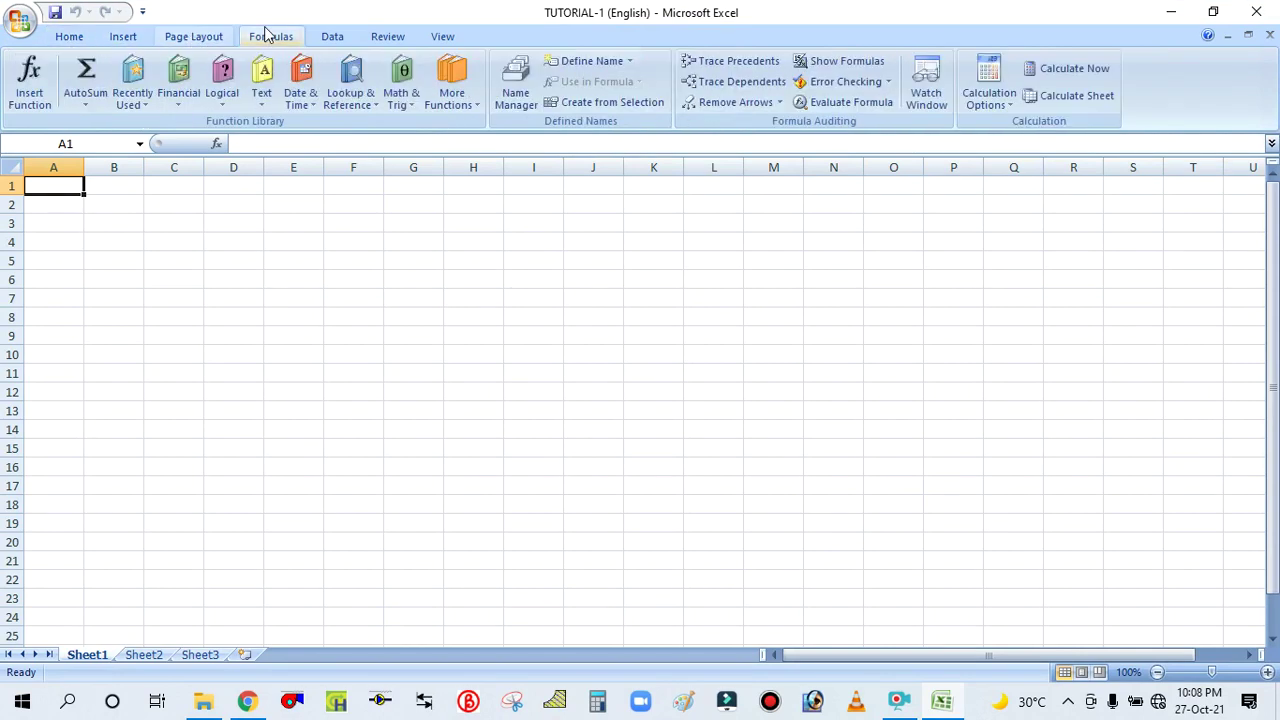
pyautogui.click(333, 36)
pyautogui.click(382, 37)
pyautogui.click(443, 40)
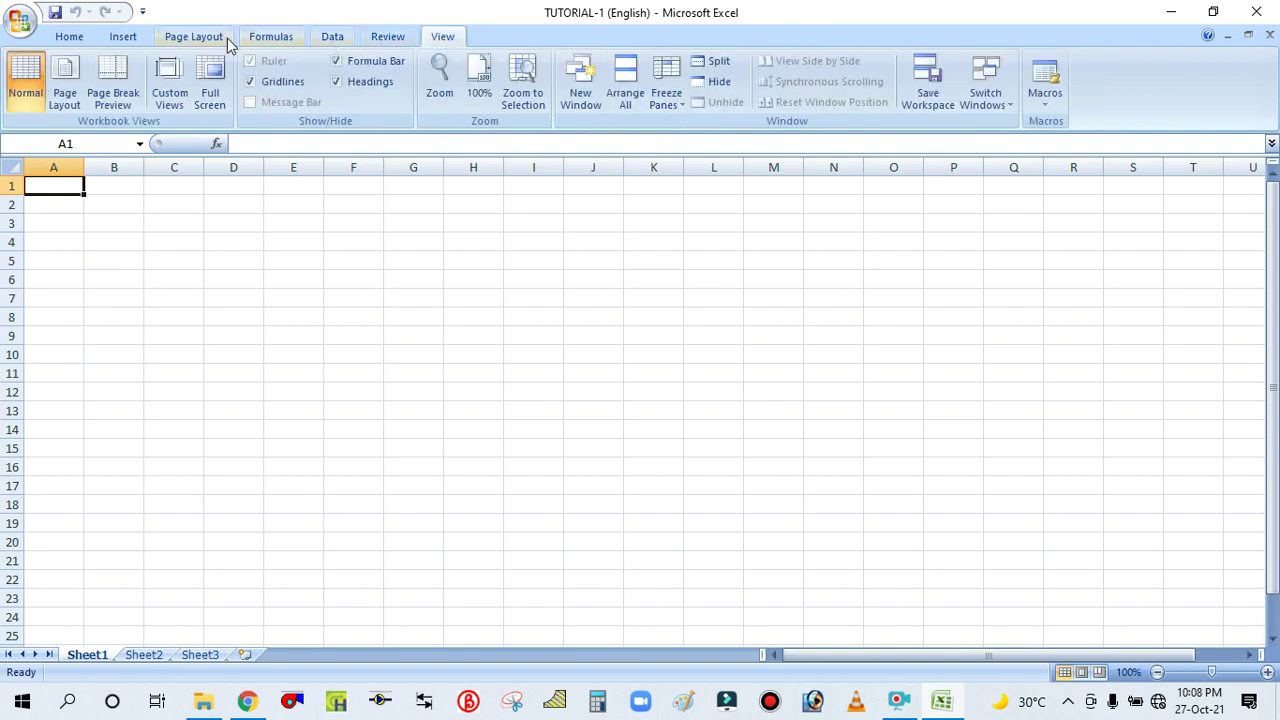
pyautogui.click(70, 42)
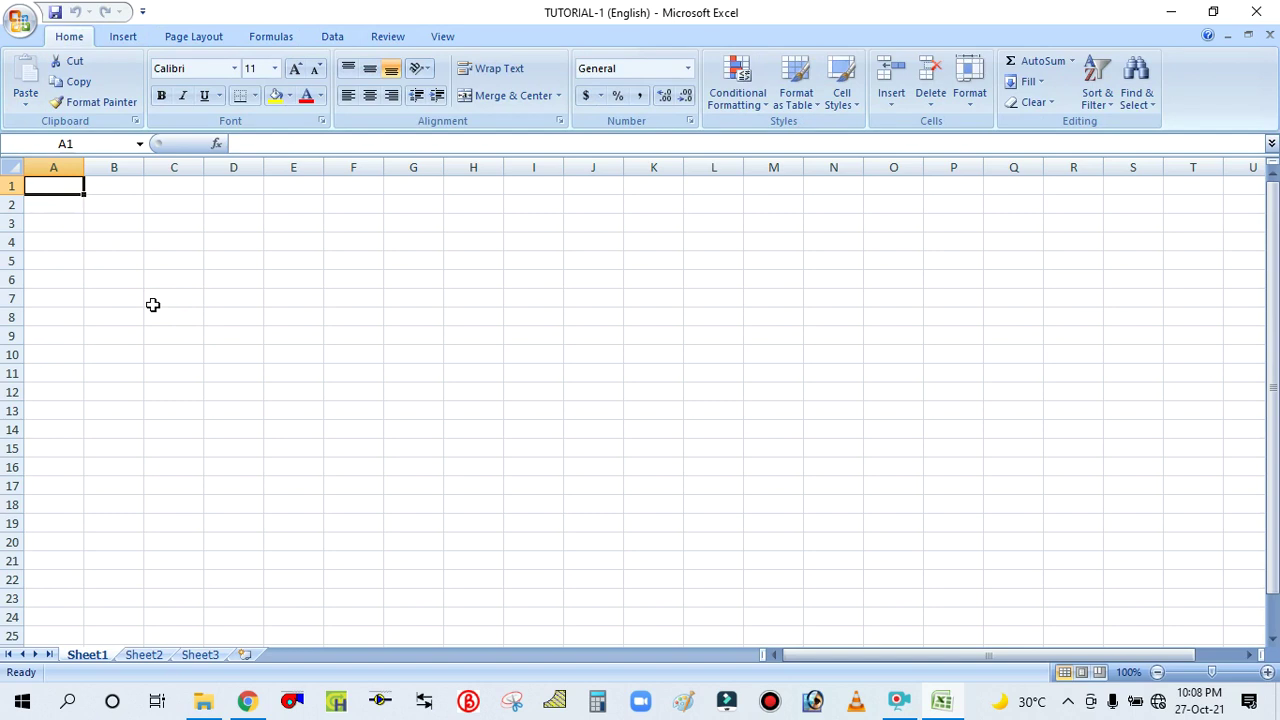
pyautogui.click(120, 38)
pyautogui.click(190, 37)
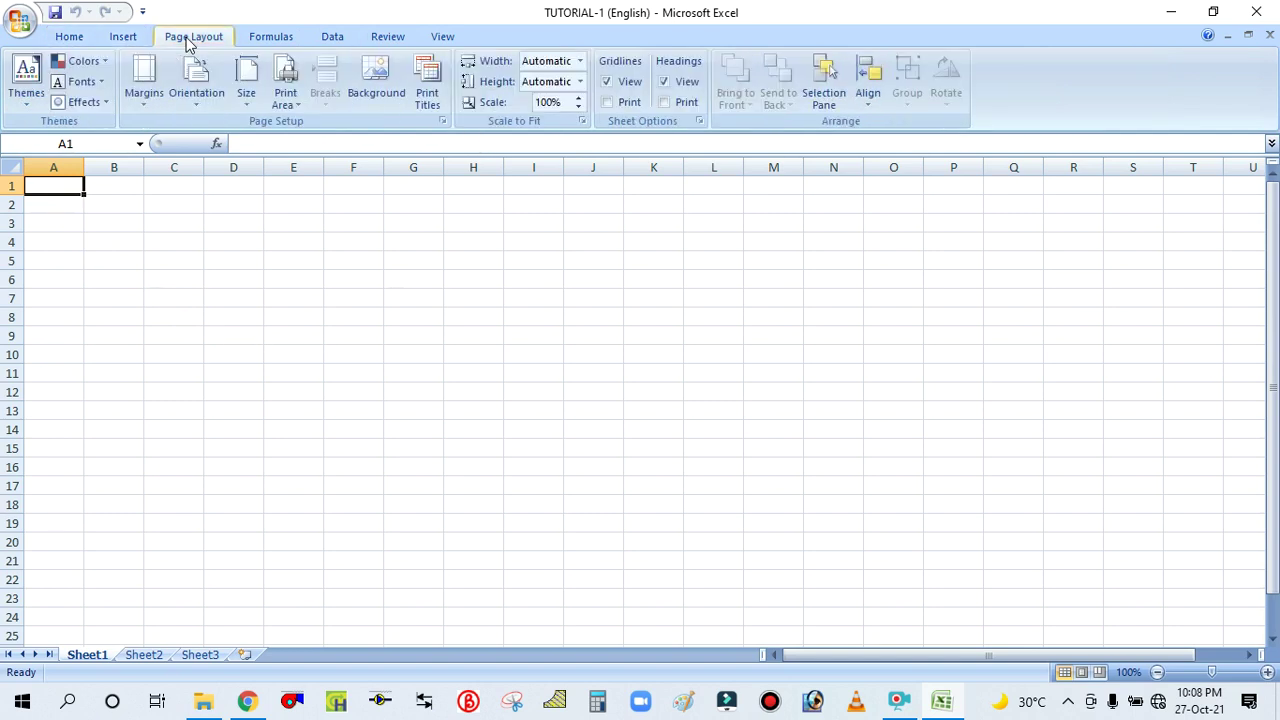
pyautogui.click(125, 40)
pyautogui.click(184, 40)
pyautogui.click(268, 38)
pyautogui.click(331, 38)
pyautogui.click(385, 38)
pyautogui.click(440, 37)
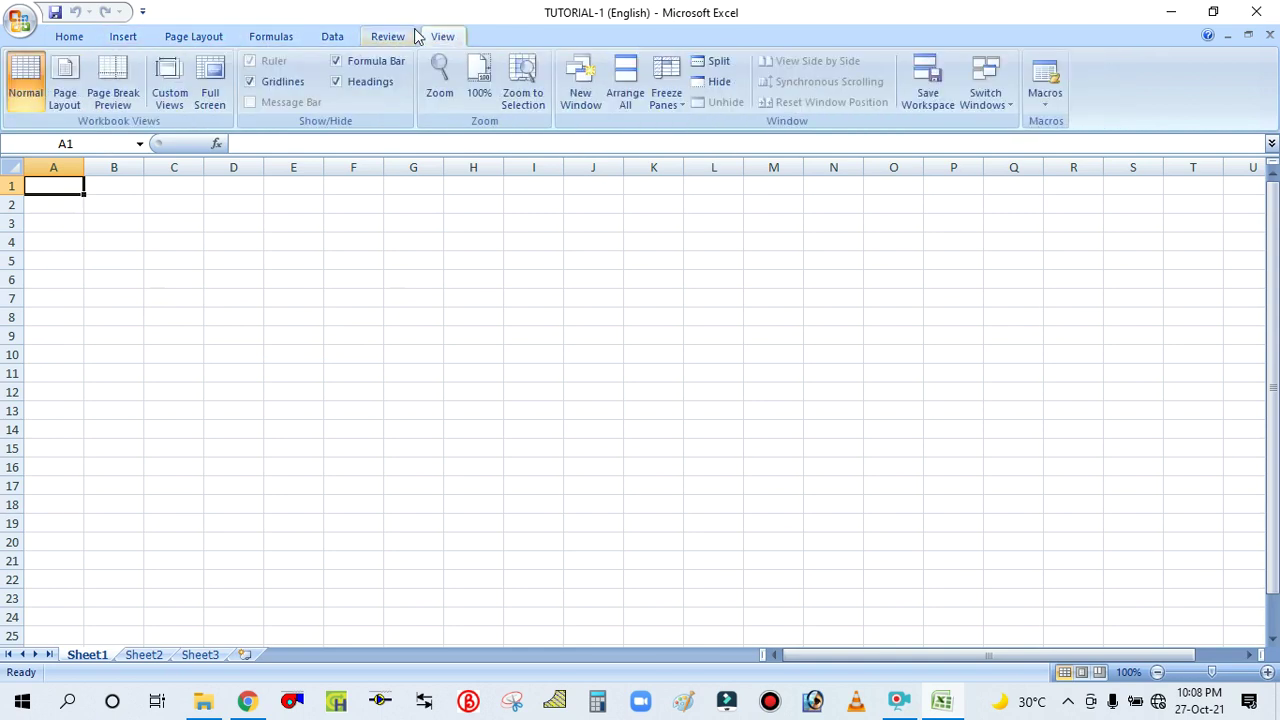
pyautogui.click(80, 38)
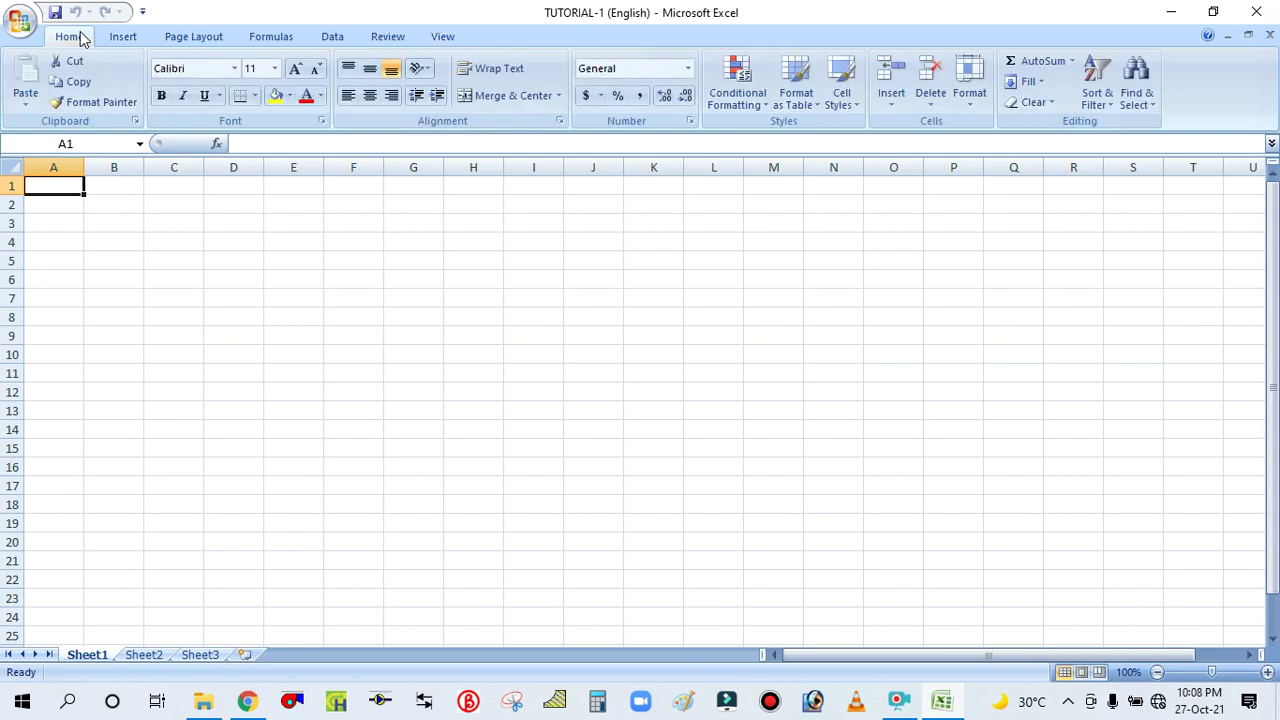
pyautogui.click(122, 38)
pyautogui.click(190, 38)
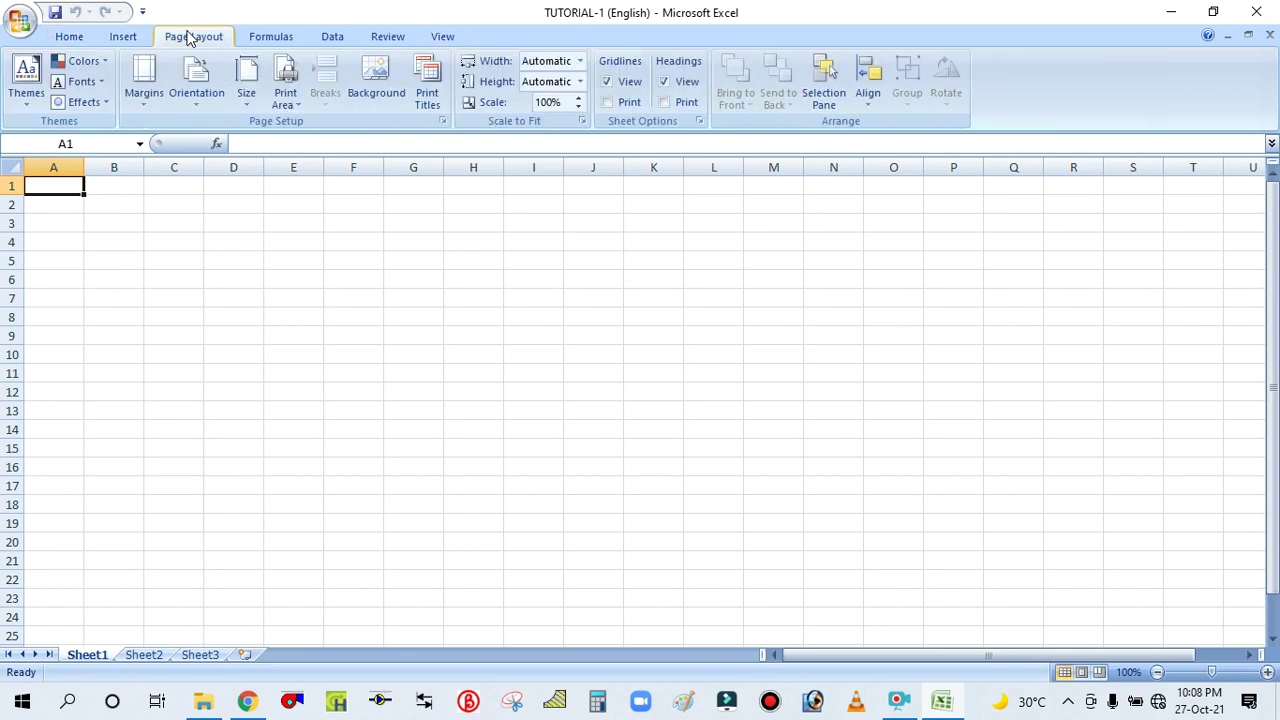
pyautogui.click(262, 37)
pyautogui.click(336, 38)
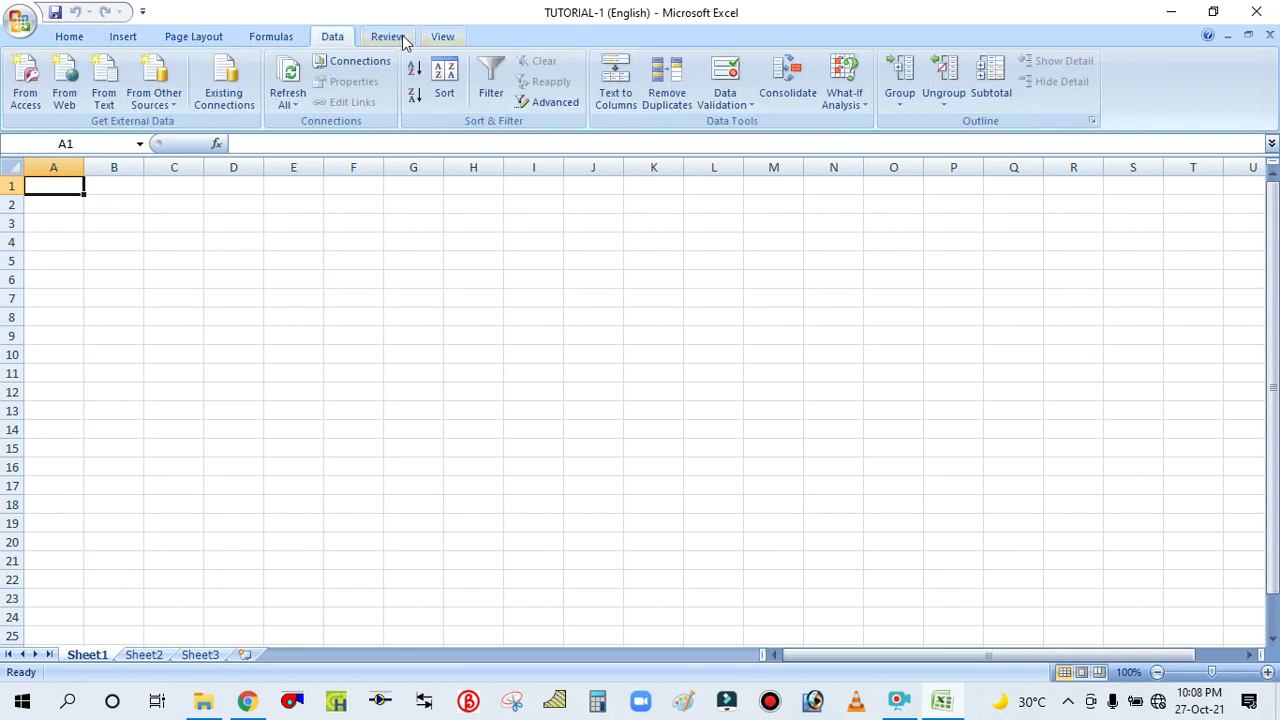
pyautogui.click(390, 37)
pyautogui.click(442, 38)
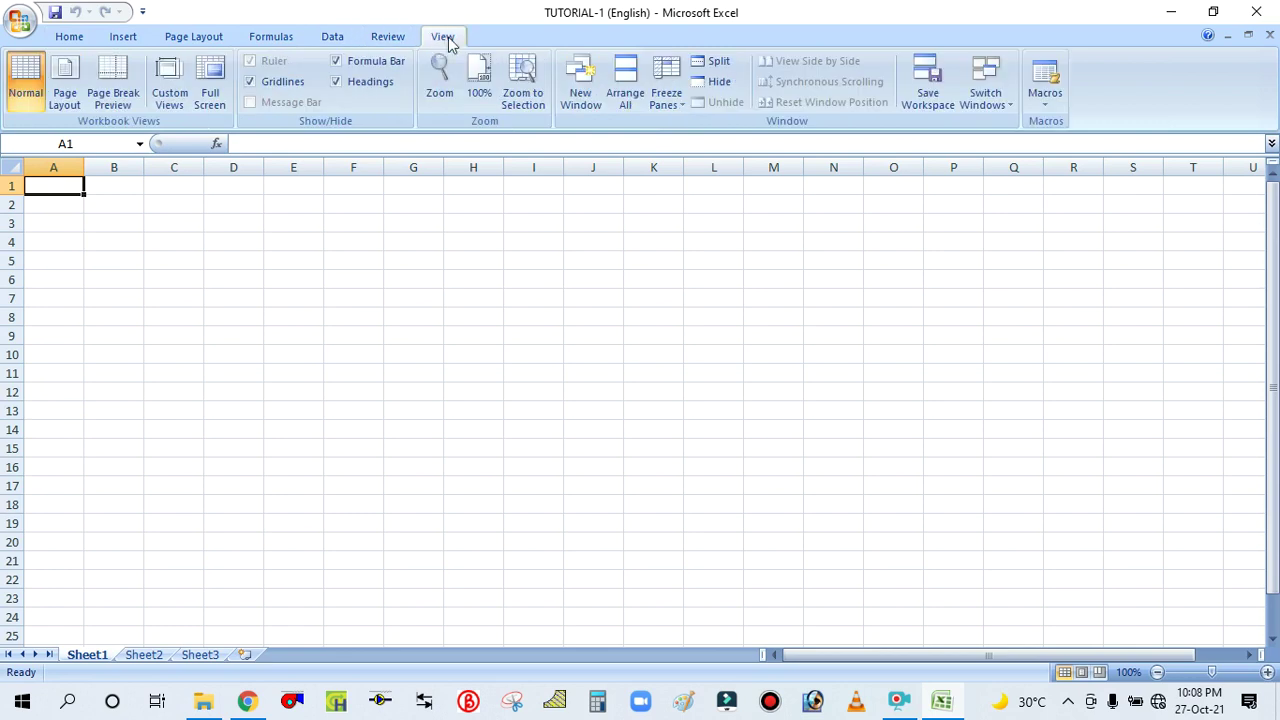
pyautogui.click(68, 37)
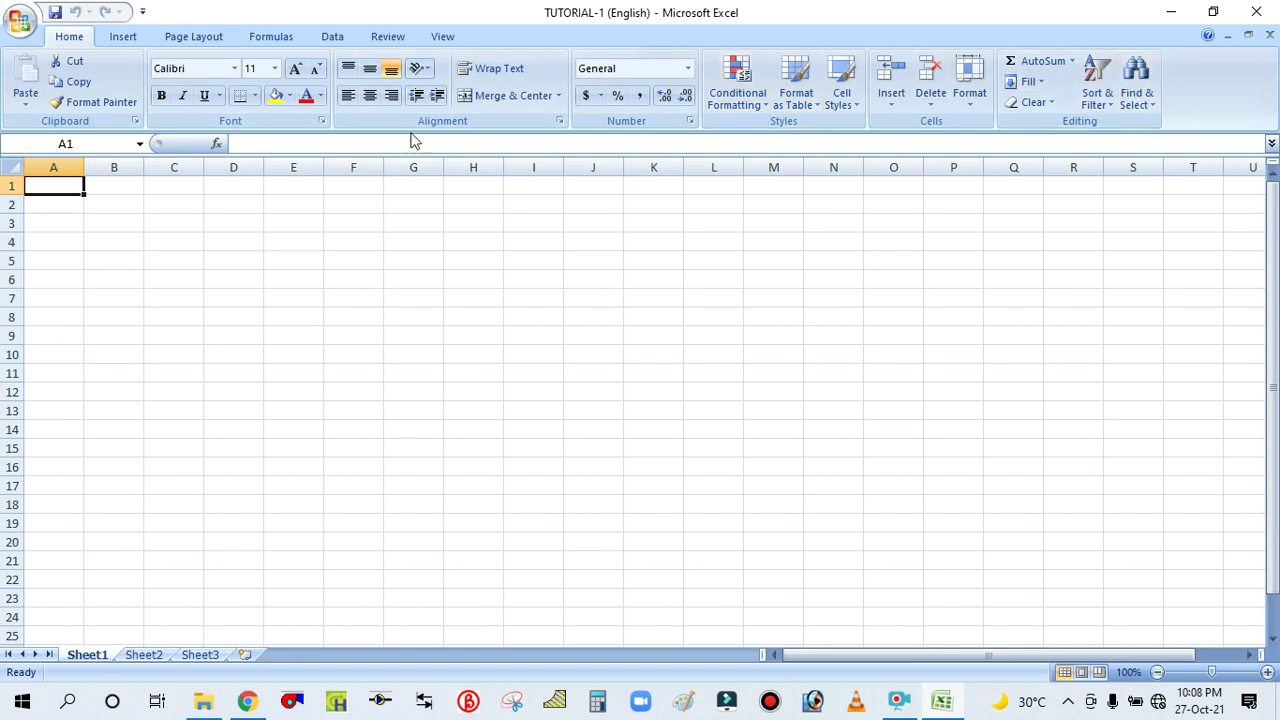
pyautogui.click(898, 706)
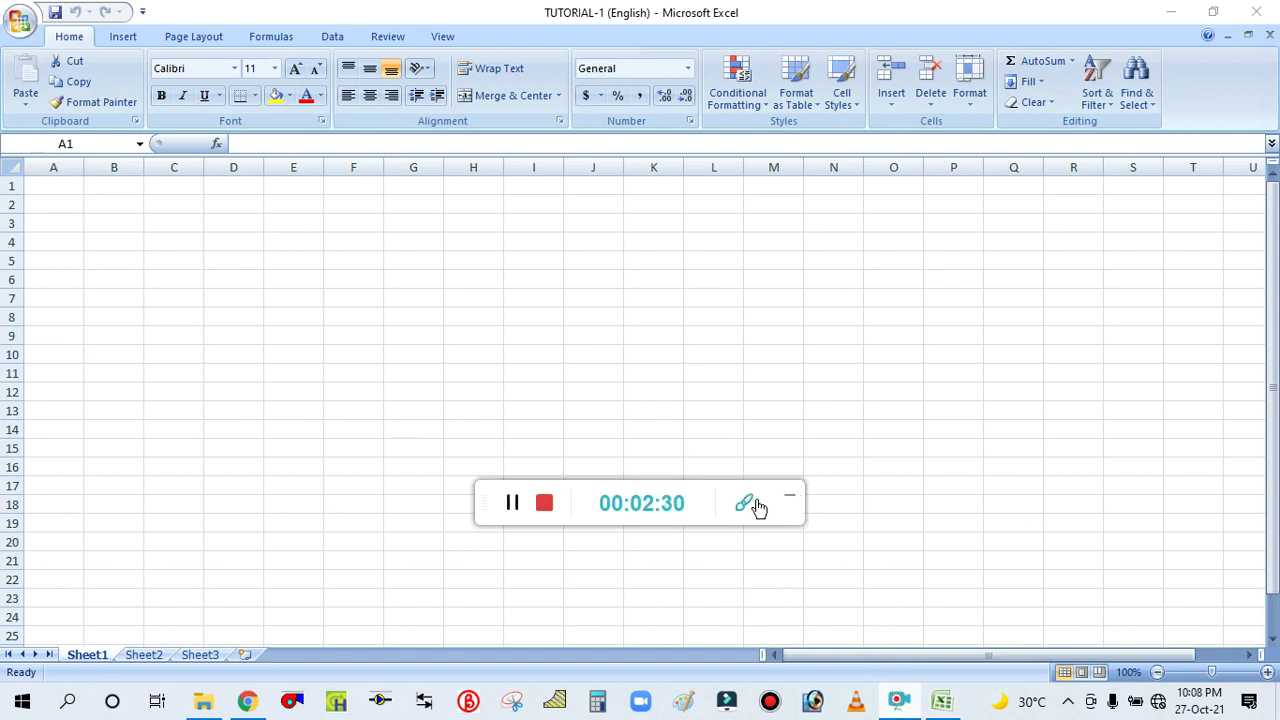
pyautogui.click(746, 505)
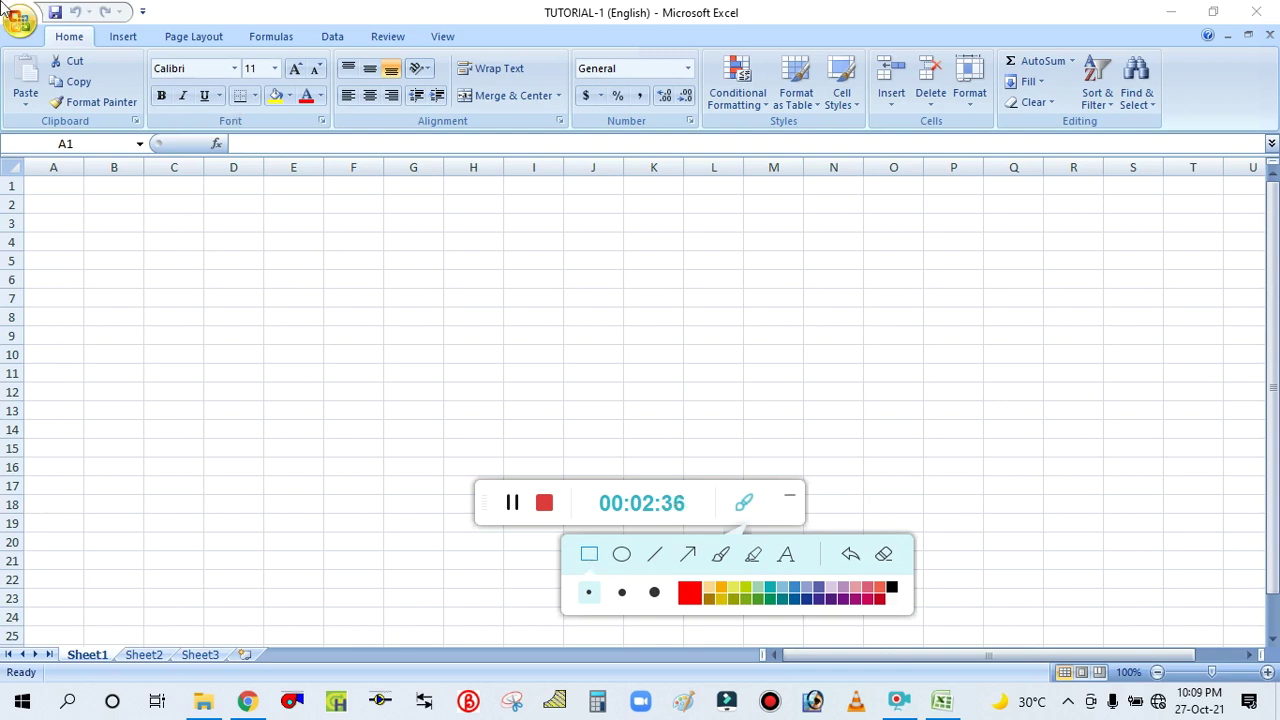
pyautogui.moveTo(2, 2); pyautogui.dragTo(39, 50)
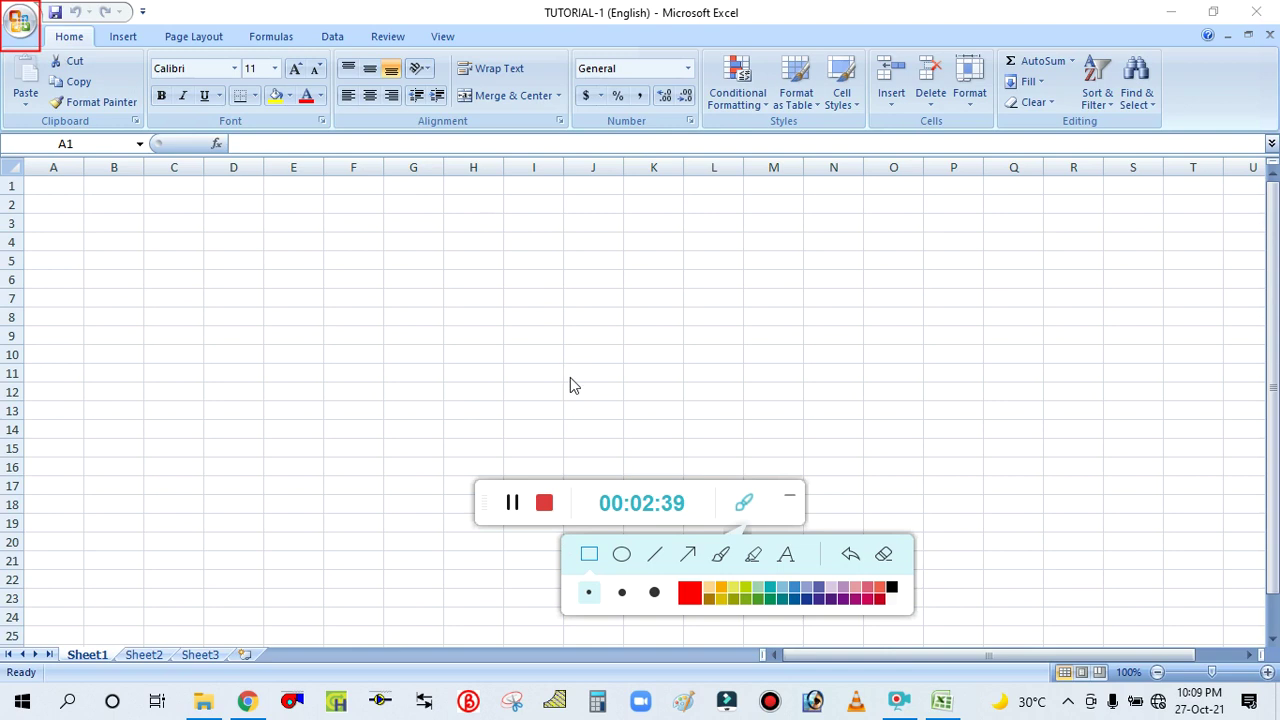
pyautogui.click(688, 553)
pyautogui.moveTo(223, 12); pyautogui.dragTo(30, 18)
pyautogui.click(786, 553)
pyautogui.click(252, 13)
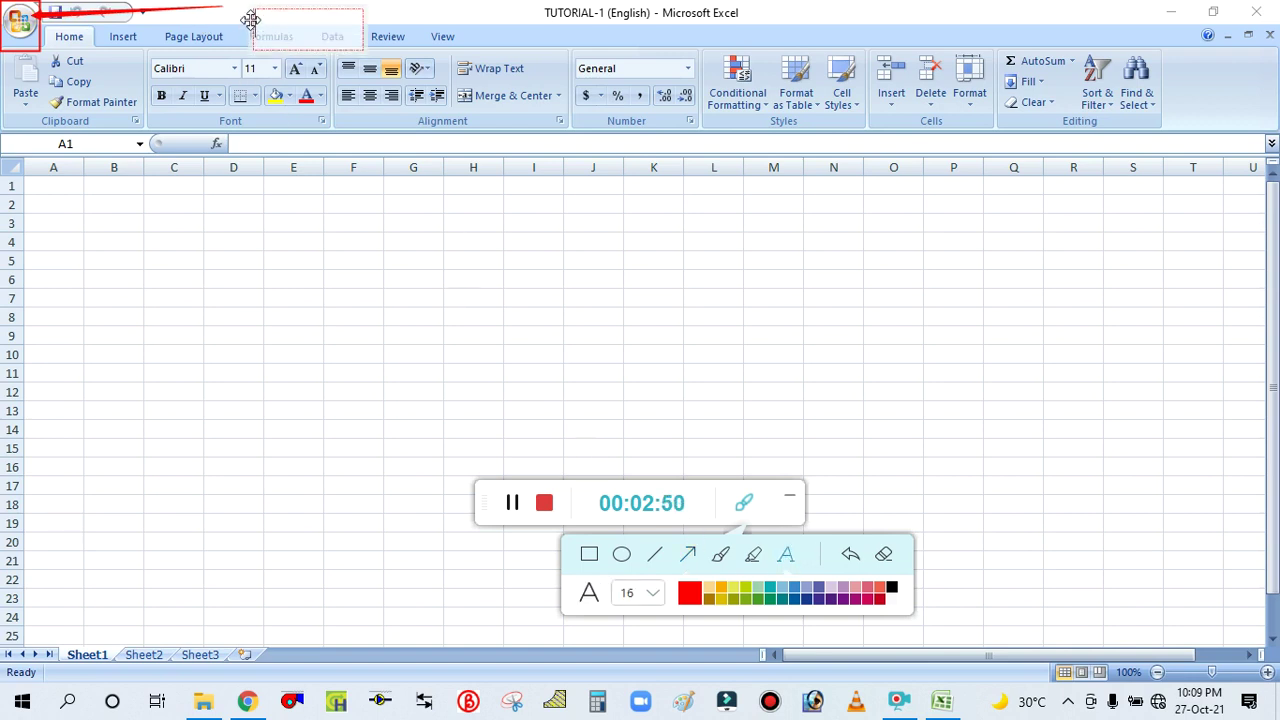
pyautogui.moveTo(250, 15); pyautogui.dragTo(246, 11)
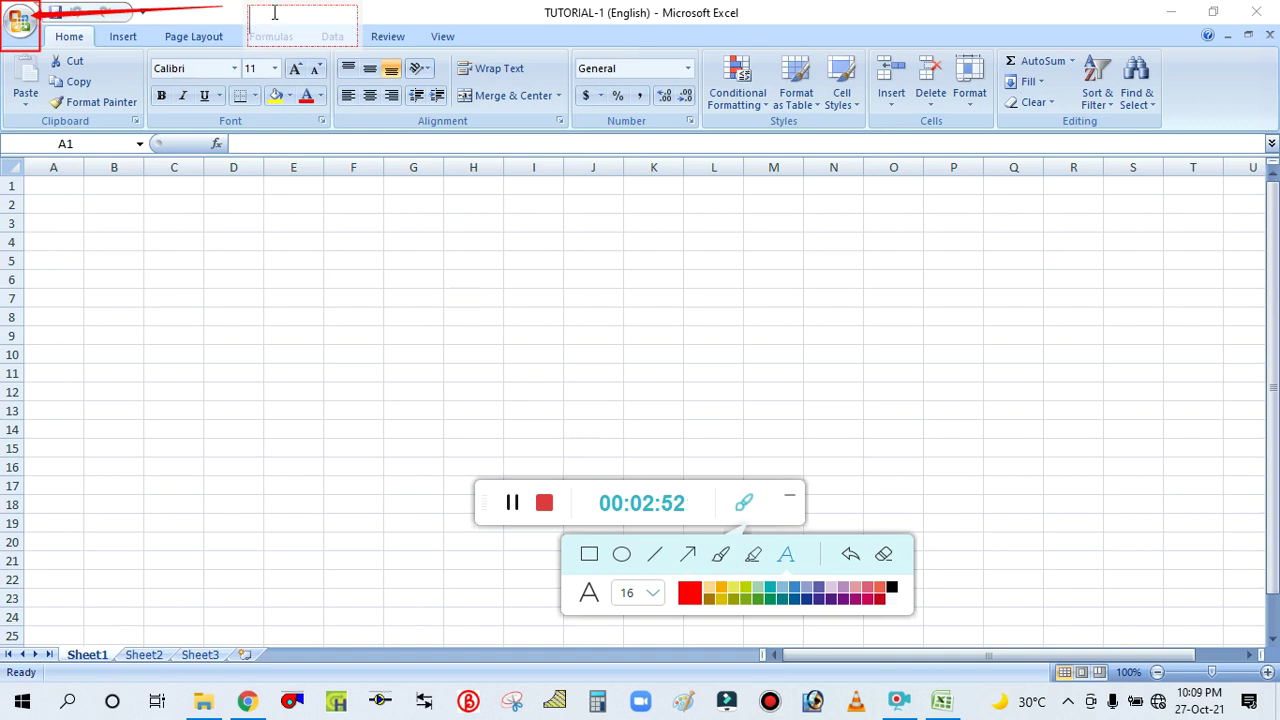
pyautogui.write('m')
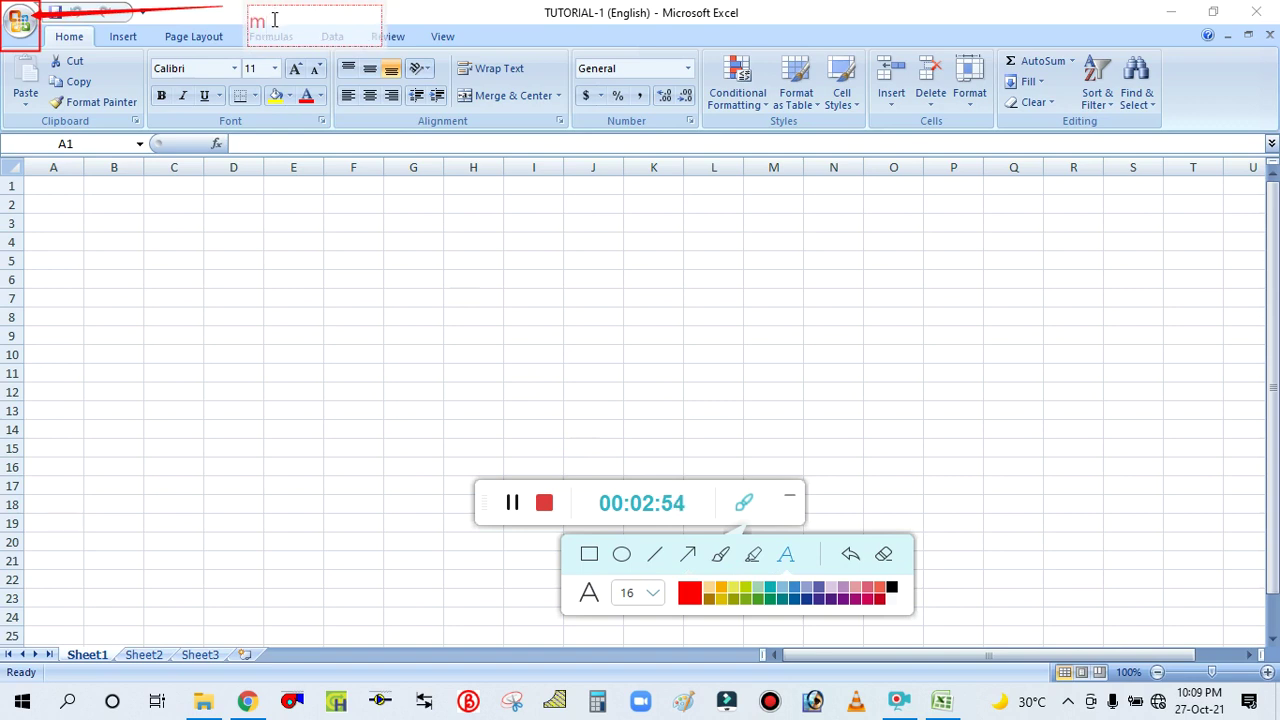
pyautogui.press('BackSpace')
pyautogui.write('MANY')
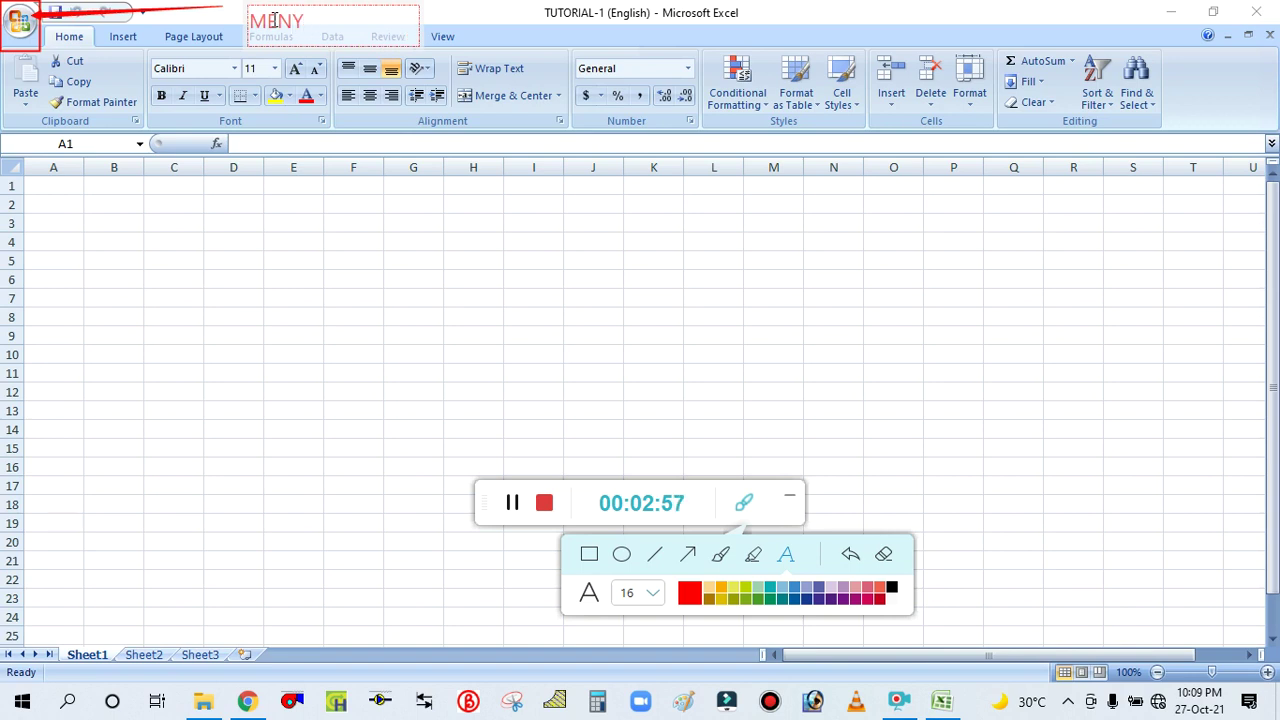
pyautogui.press('BackSpace')
pyautogui.write('U BAR')
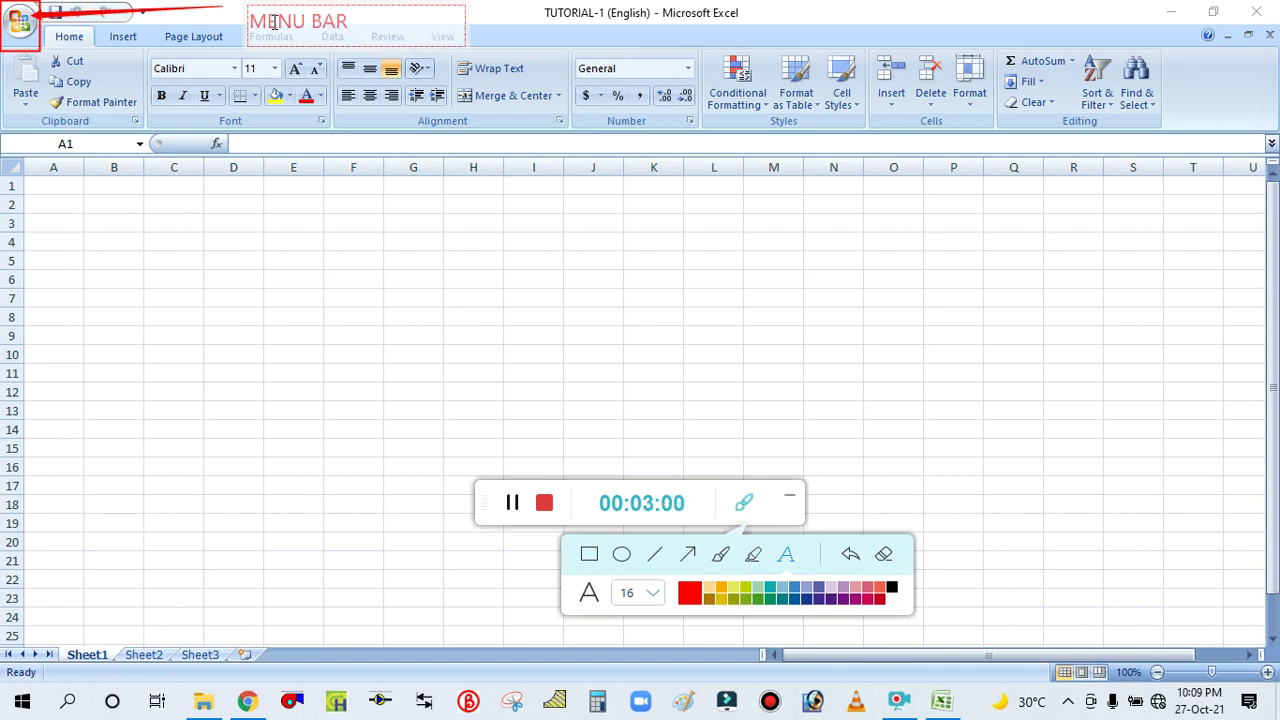
pyautogui.click(271, 278)
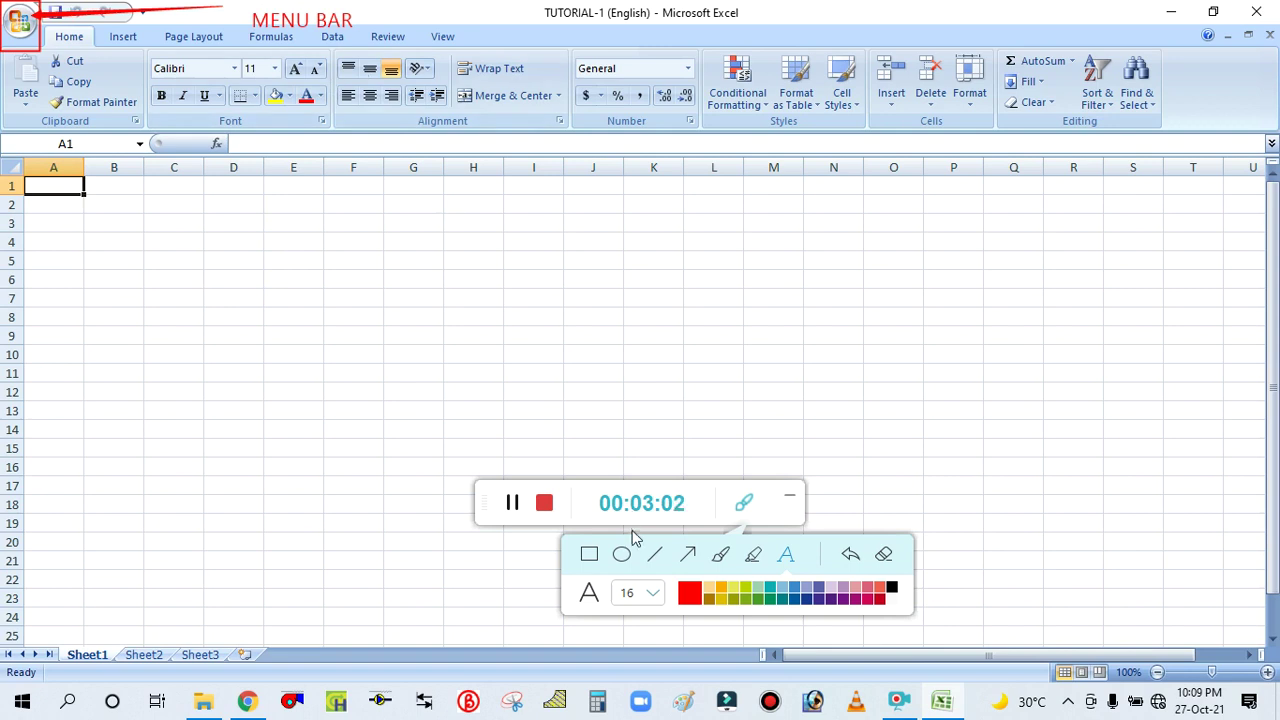
pyautogui.click(589, 554)
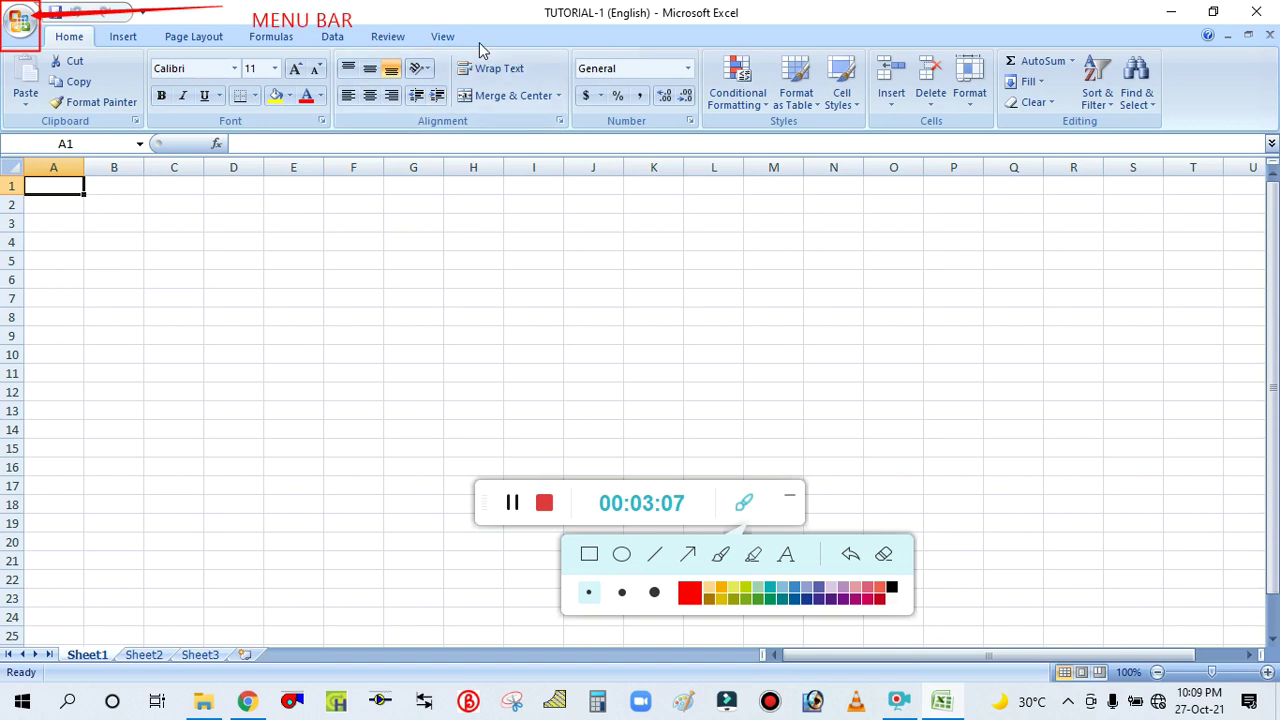
pyautogui.click(590, 556)
# Frame the ribbon tabs in red with an arrow and a TABS label
pyautogui.moveTo(481, 20)
pyautogui.mouseDown()
pyautogui.moveTo(444, 62)
pyautogui.moveTo(290, 48)
pyautogui.moveTo(44, 56)
pyautogui.mouseUp()
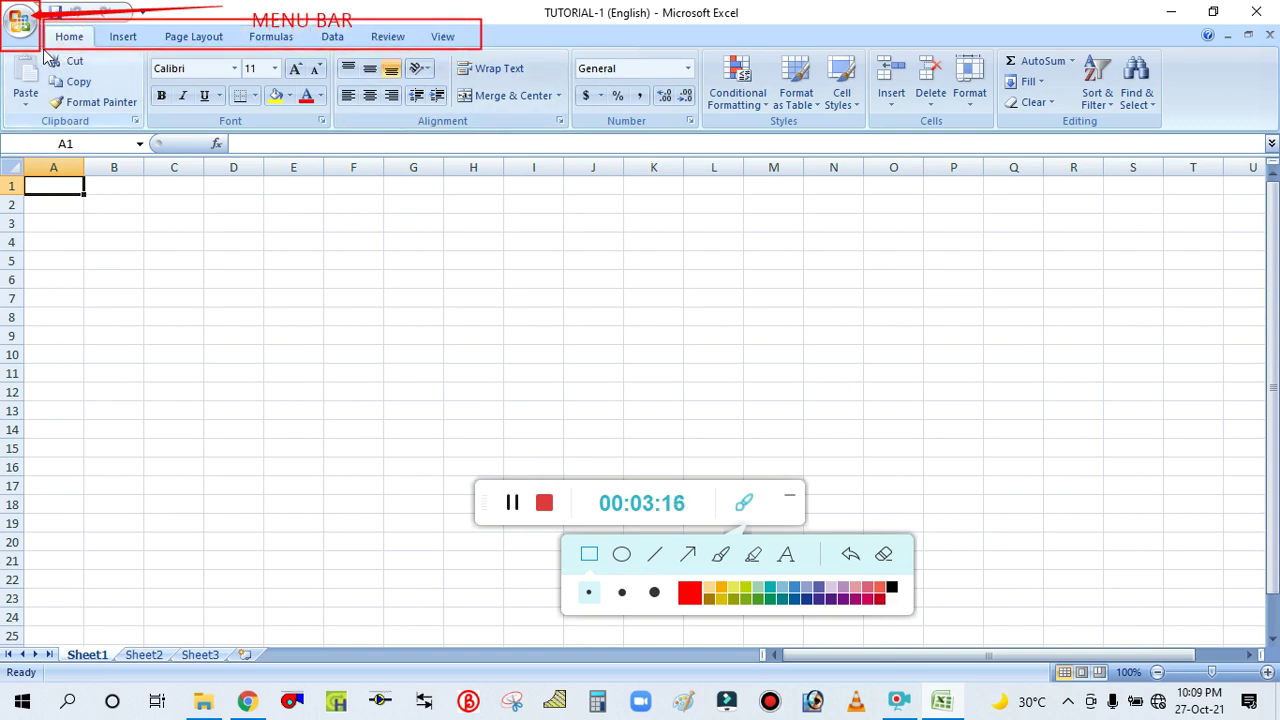
pyautogui.click(689, 553)
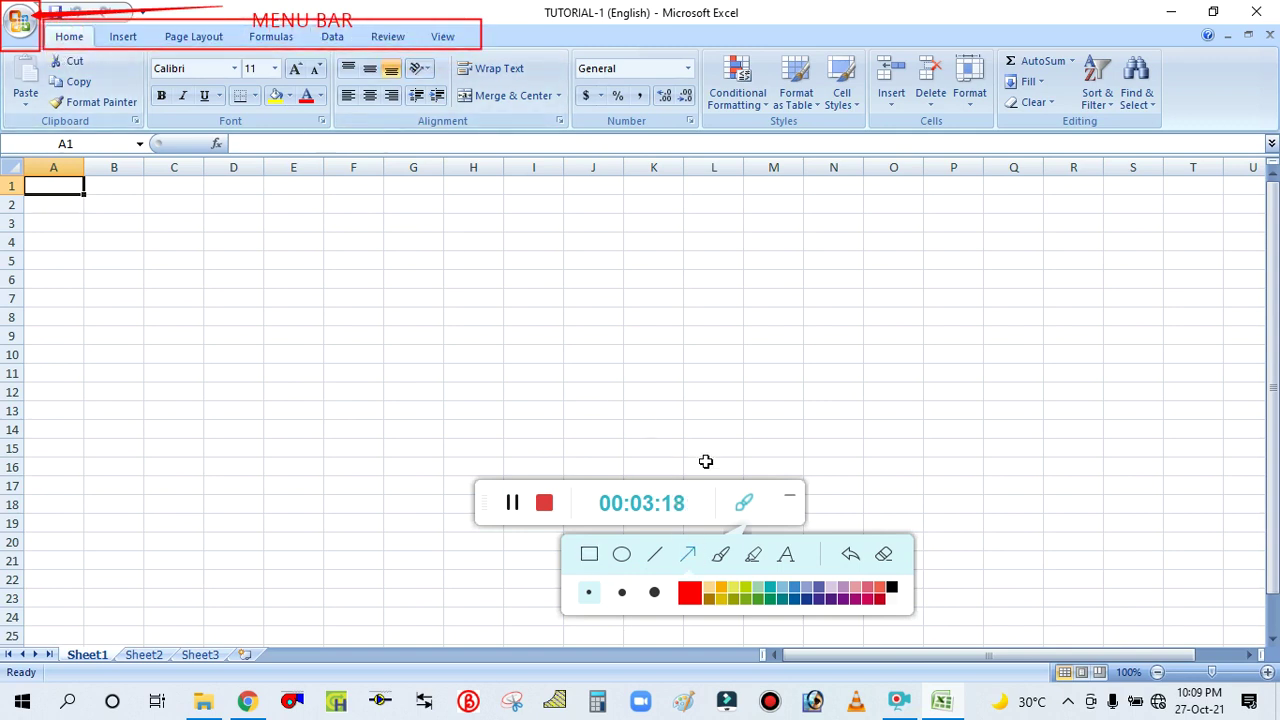
pyautogui.moveTo(508, 45); pyautogui.dragTo(474, 46)
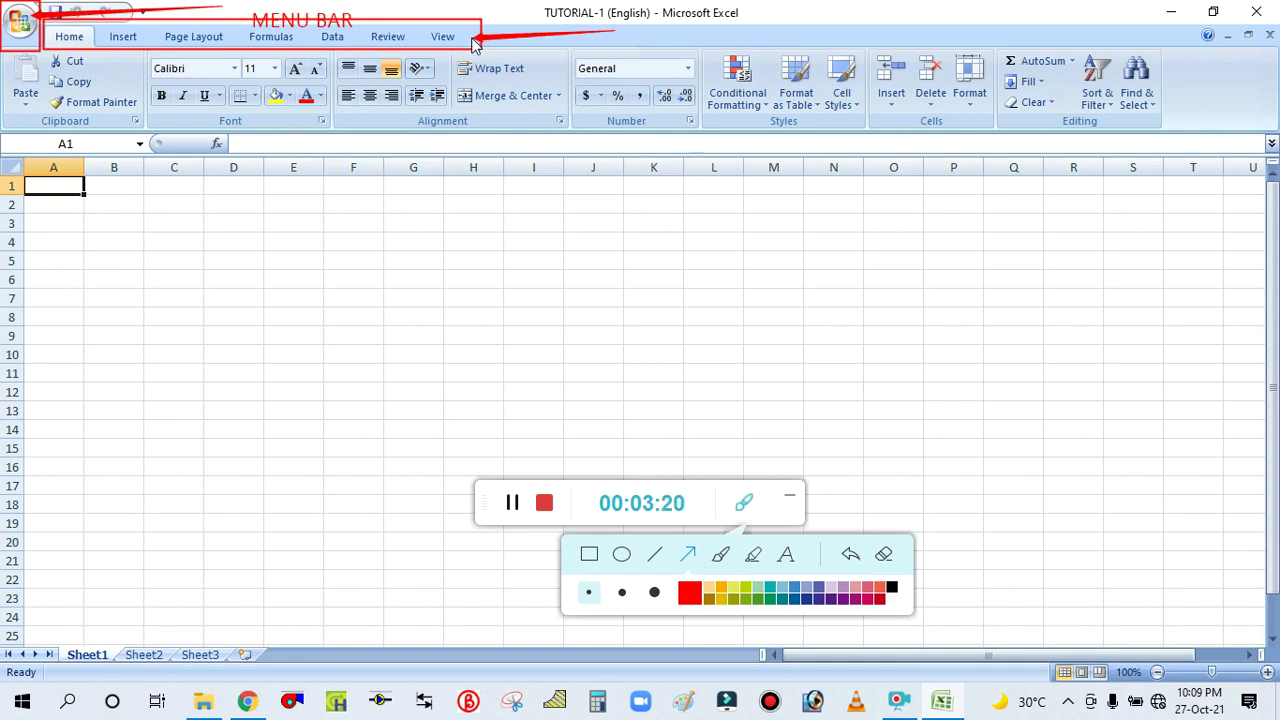
pyautogui.click(786, 554)
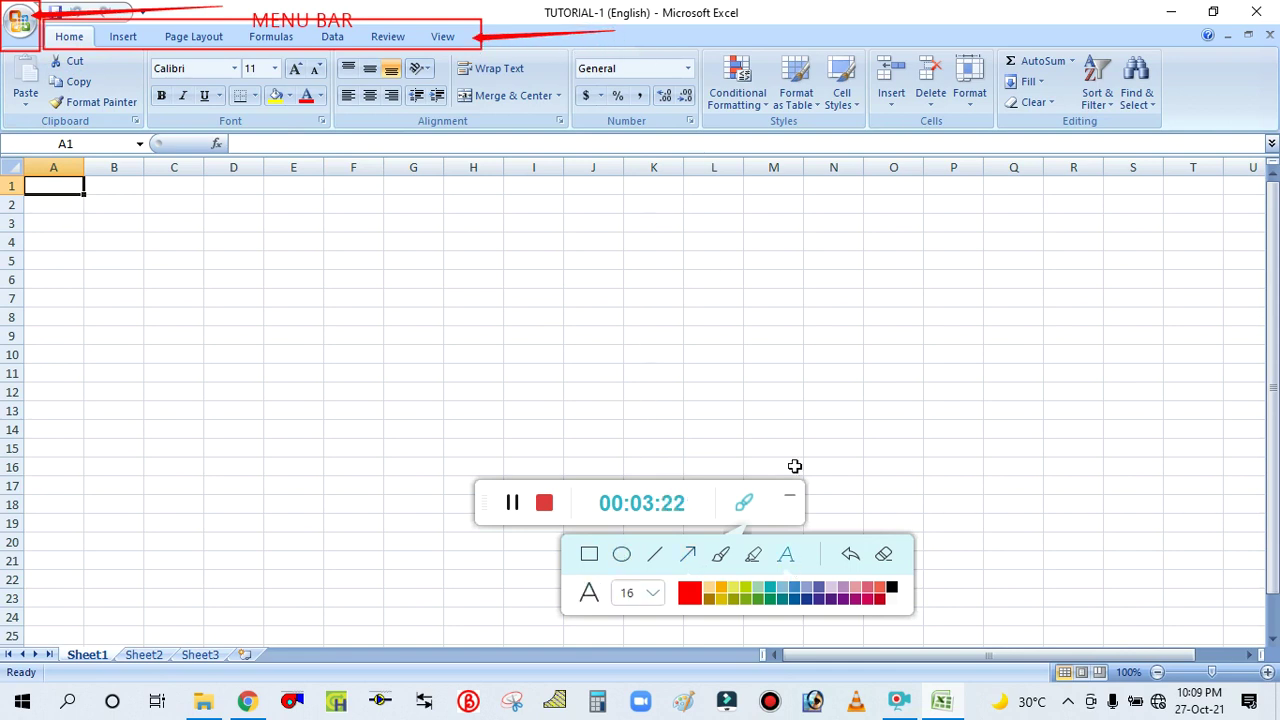
pyautogui.click(643, 35)
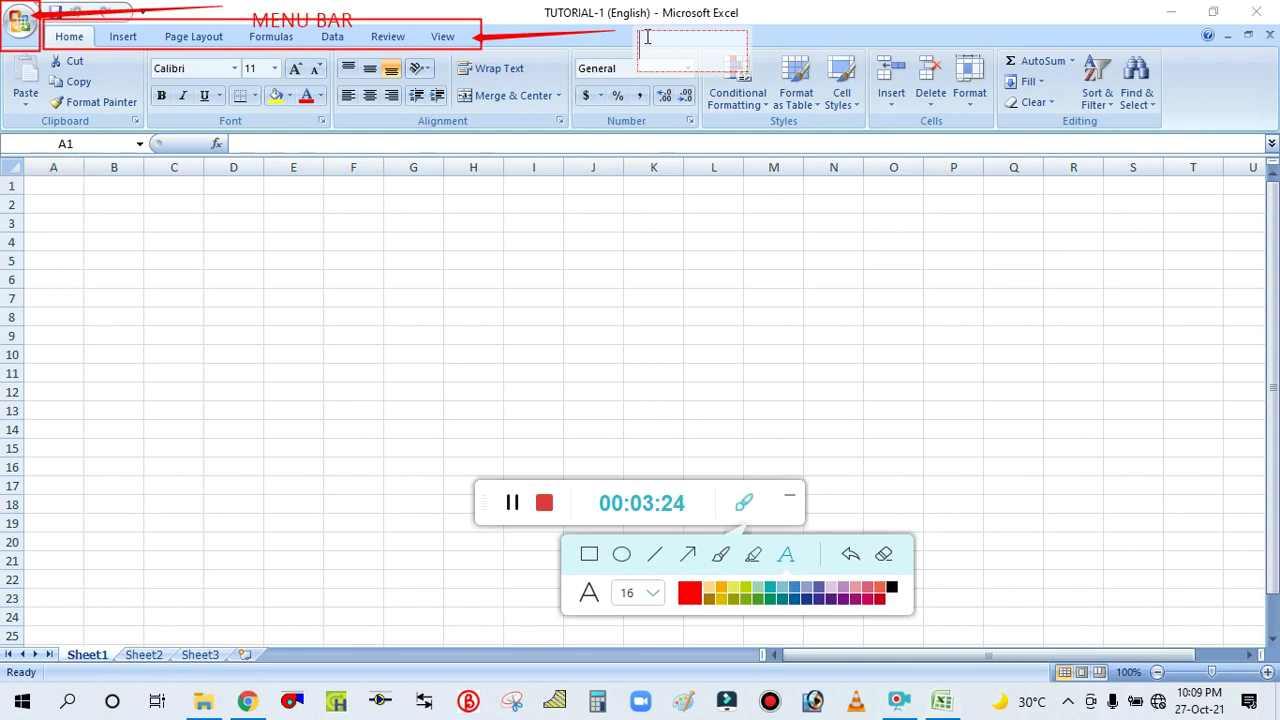
pyautogui.moveTo(653, 58); pyautogui.dragTo(643, 30)
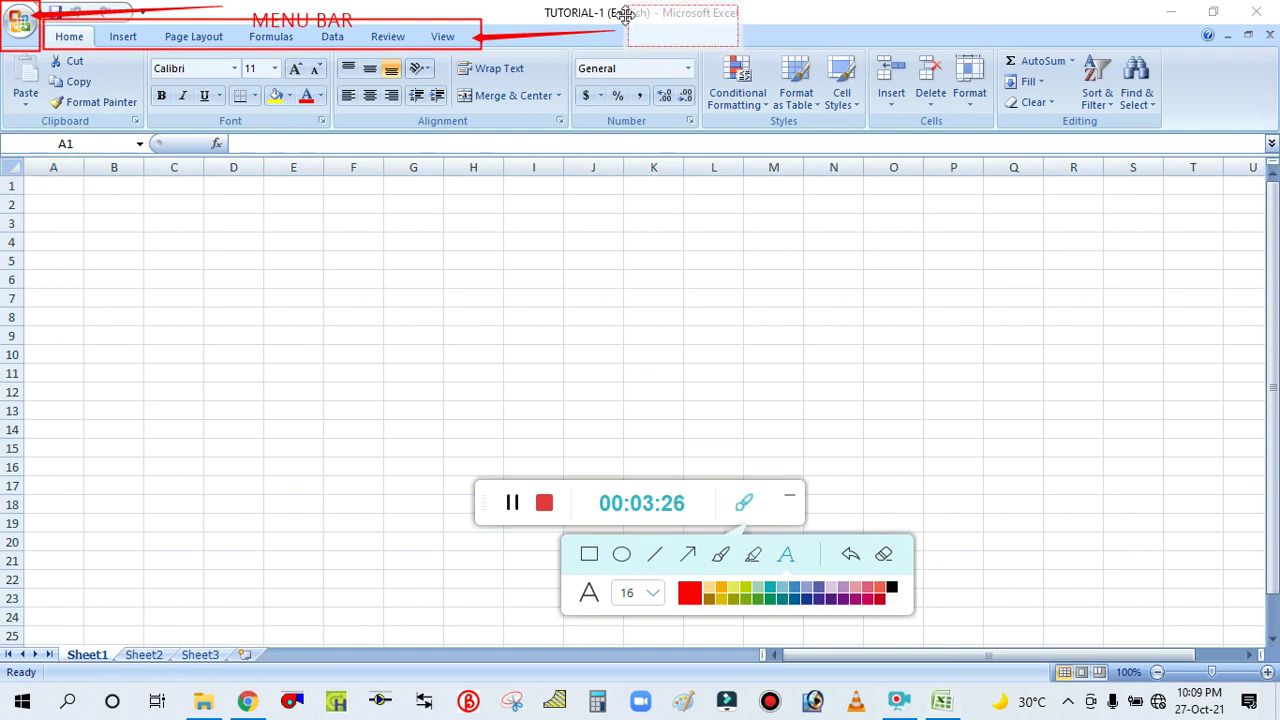
pyautogui.write('T')
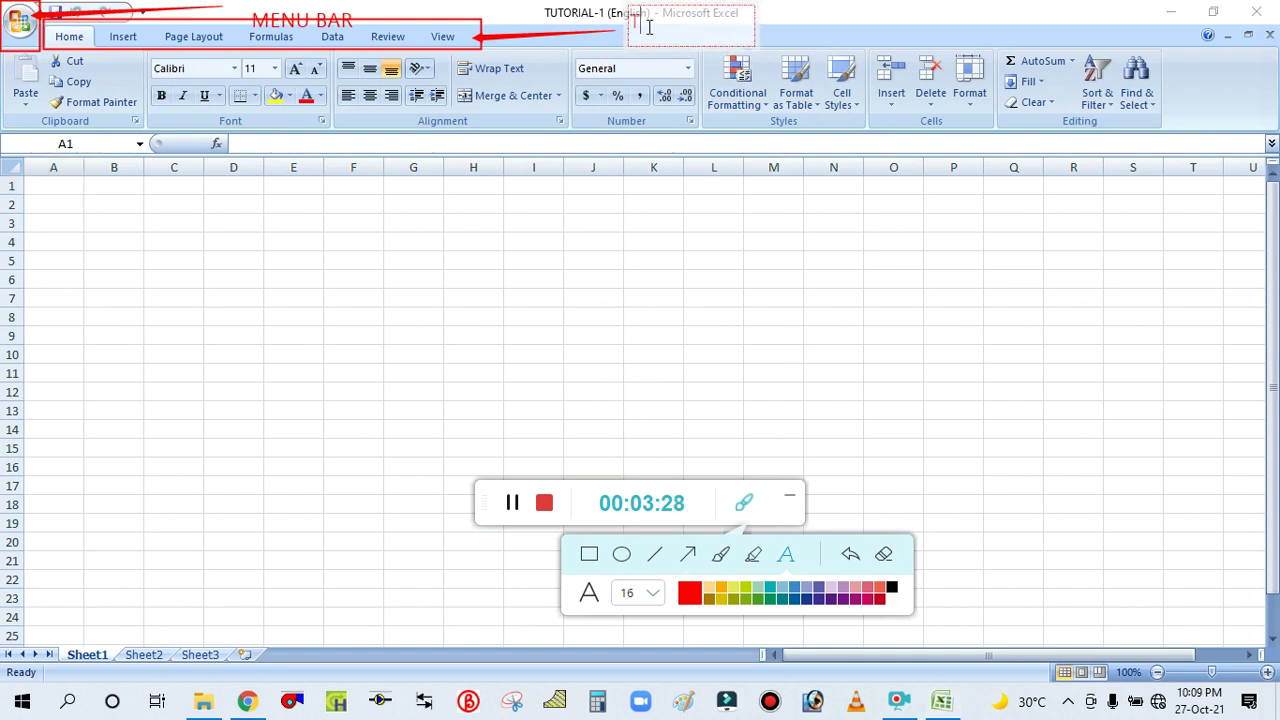
pyautogui.write('ABS')
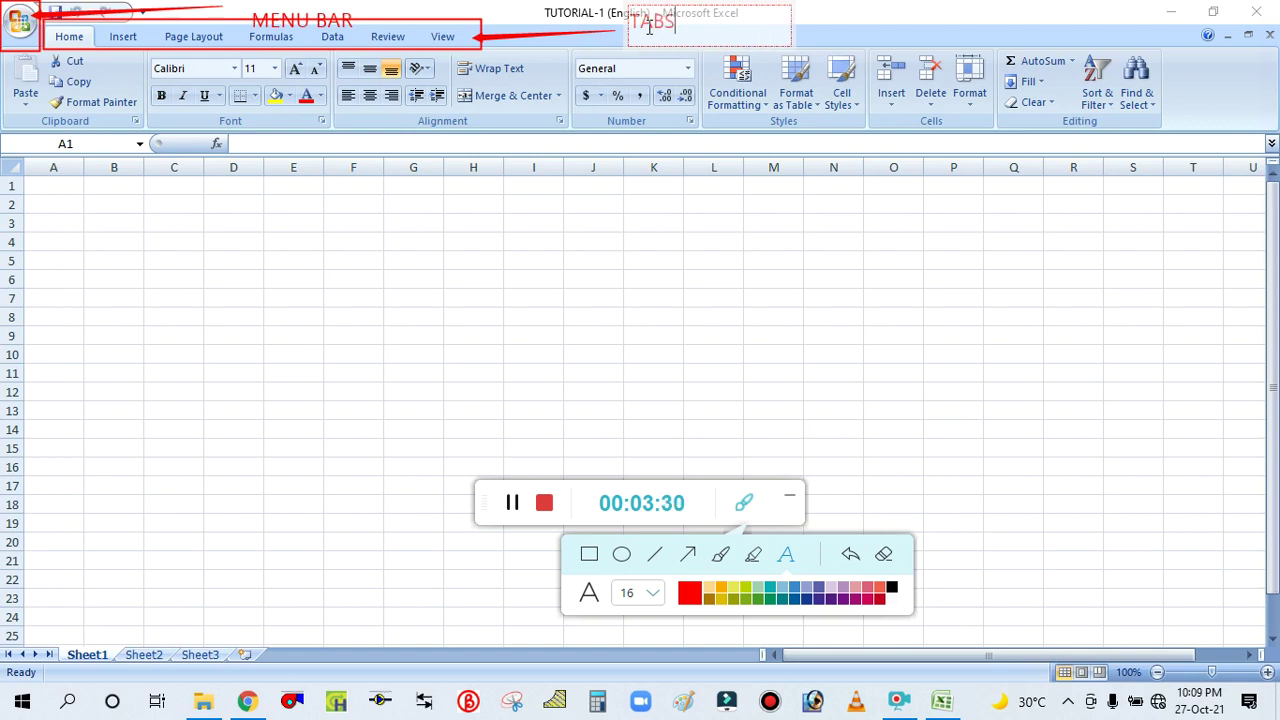
pyautogui.click(613, 327)
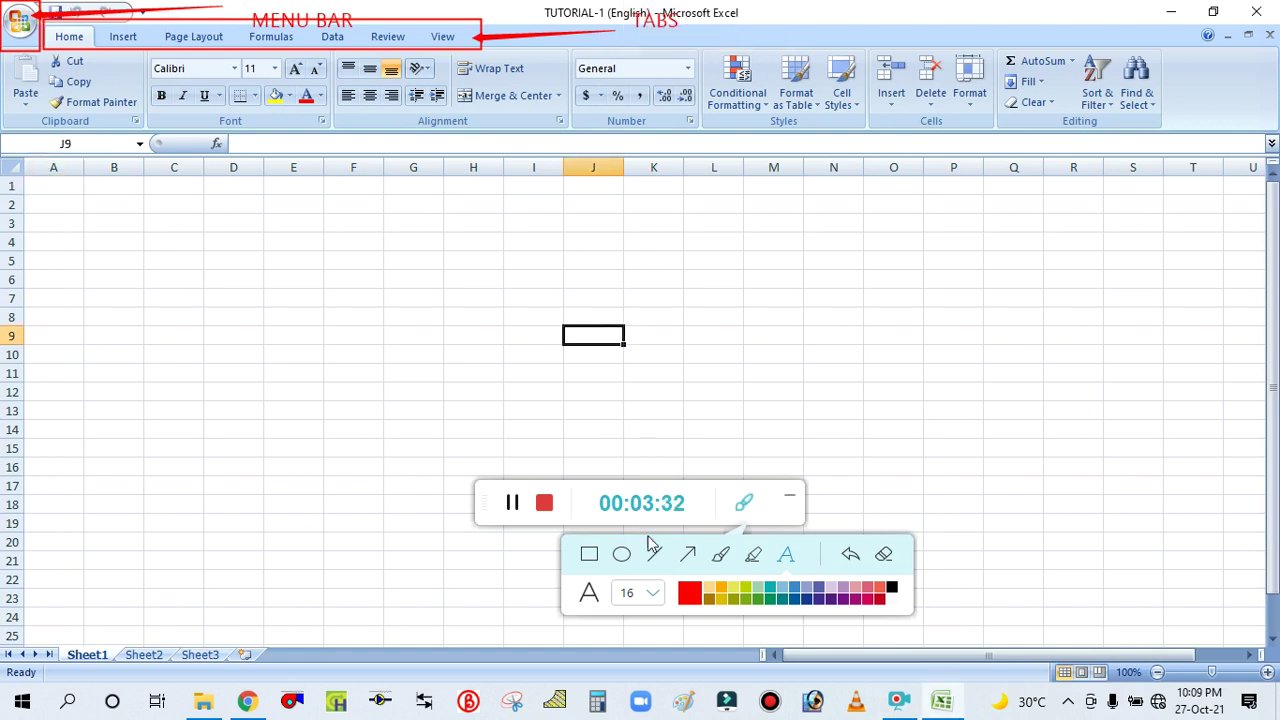
# Frame the command ribbon in red with an arrow and a PANELS label
pyautogui.click(591, 555)
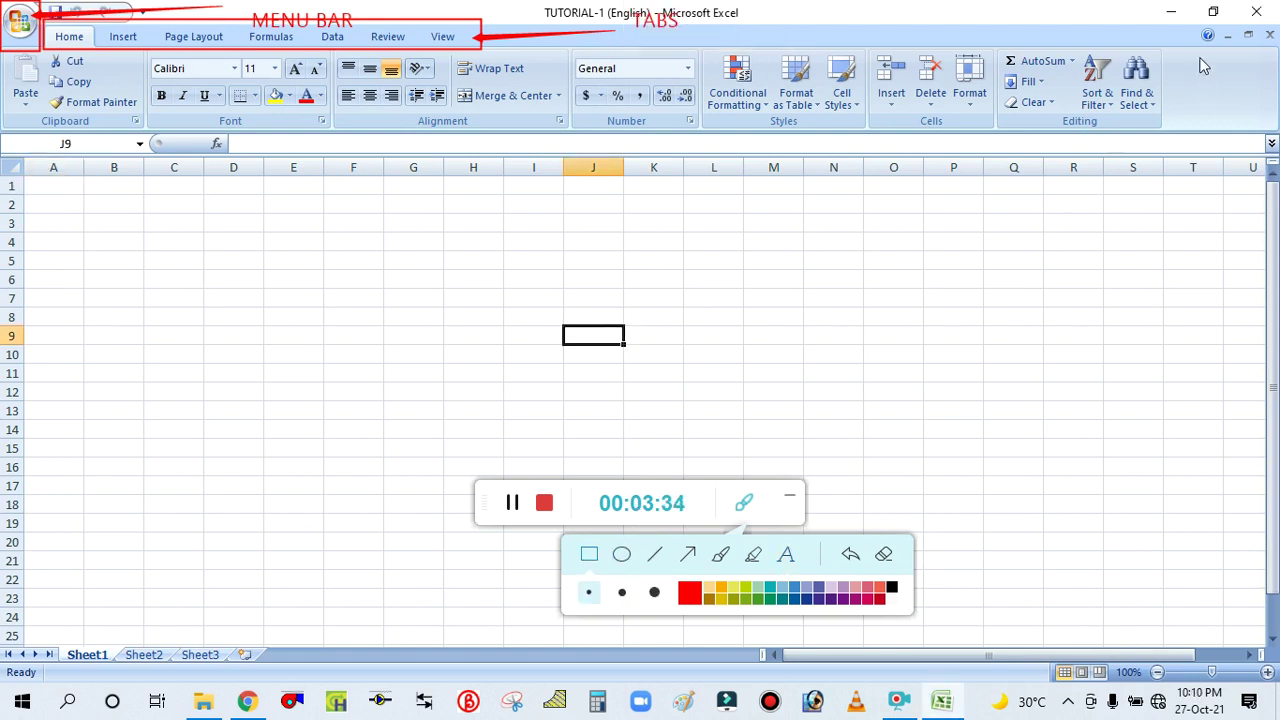
pyautogui.moveTo(1190, 53)
pyautogui.mouseDown()
pyautogui.moveTo(1090, 156)
pyautogui.moveTo(732, 172)
pyautogui.moveTo(284, 160)
pyautogui.moveTo(95, 128)
pyautogui.moveTo(12, 128)
pyautogui.moveTo(8, 140)
pyautogui.mouseUp()
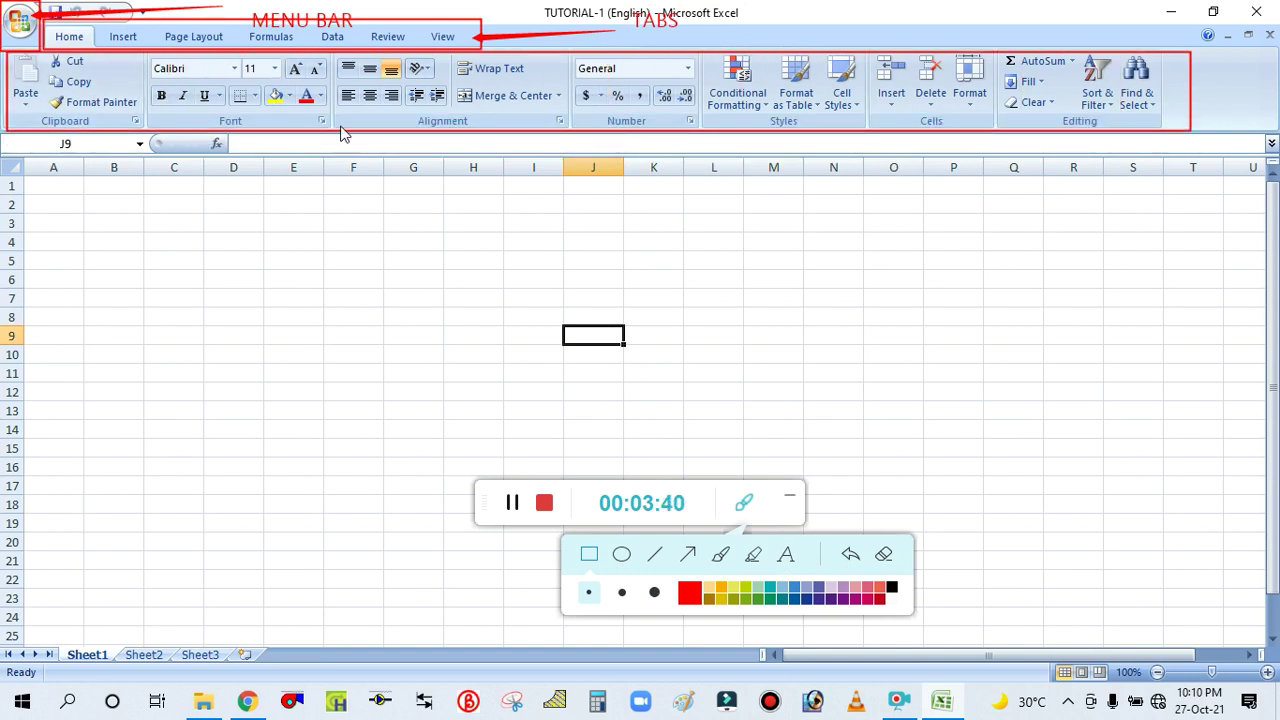
pyautogui.click(687, 556)
pyautogui.moveTo(827, 258)
pyautogui.mouseDown()
pyautogui.moveTo(716, 122)
pyautogui.moveTo(545, 72)
pyautogui.moveTo(460, 68)
pyautogui.moveTo(537, 84)
pyautogui.mouseUp()
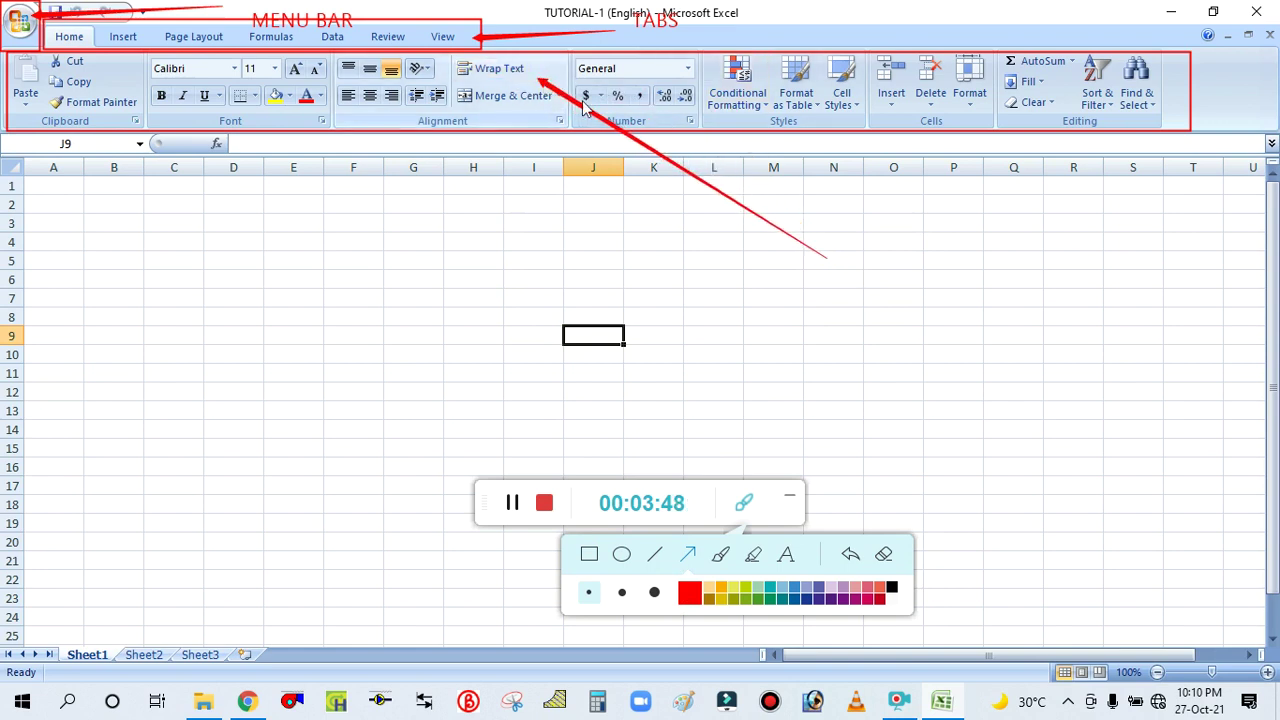
pyautogui.click(786, 554)
pyautogui.click(792, 207)
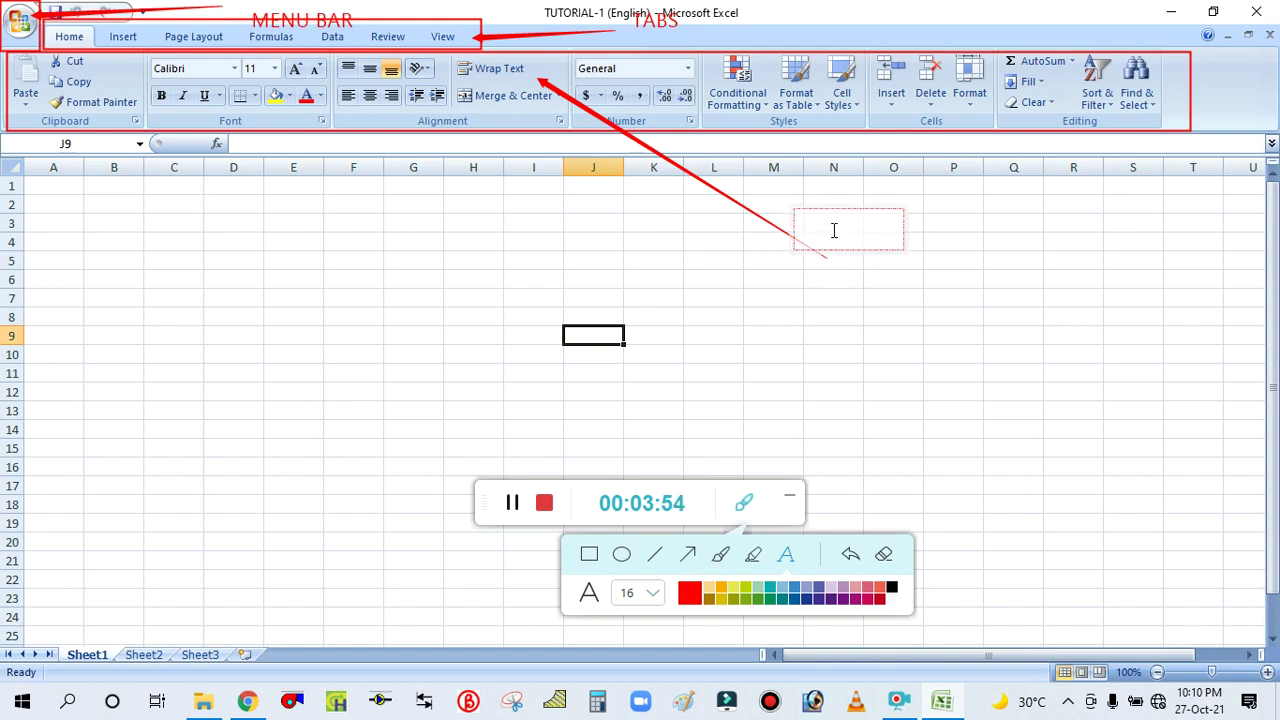
pyautogui.write('P')
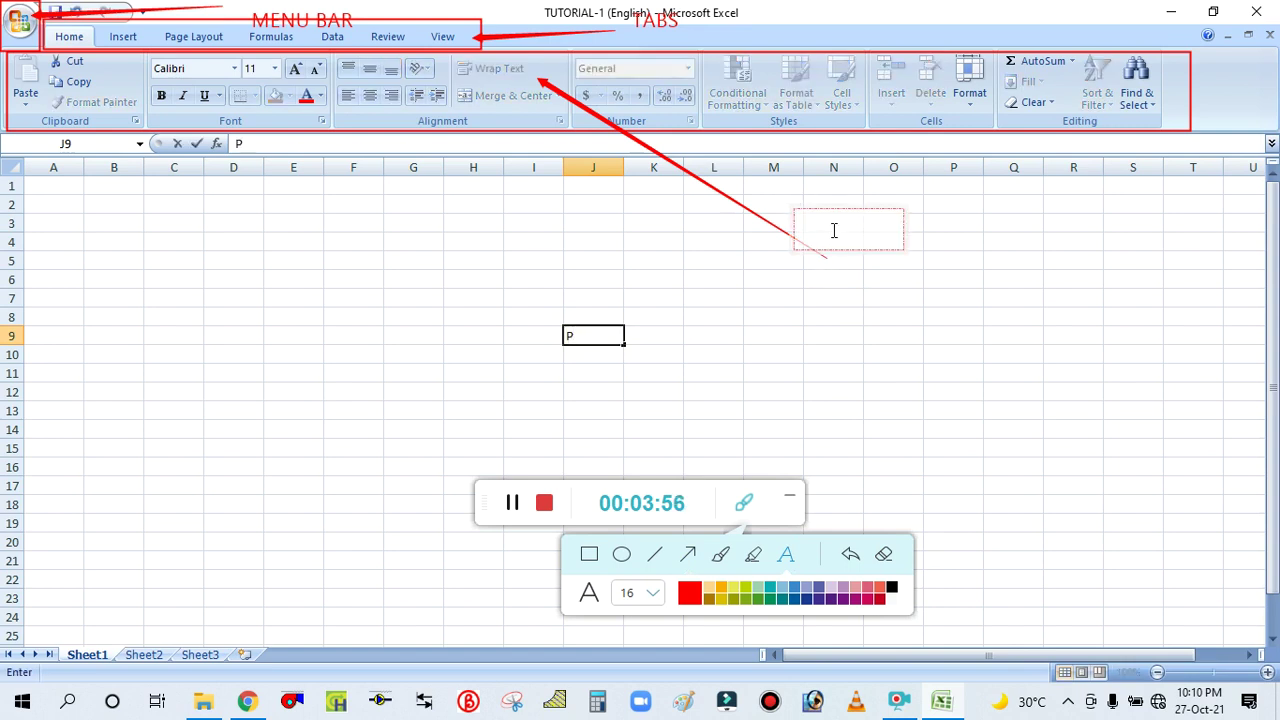
pyautogui.click(833, 230)
pyautogui.write('PANELS')
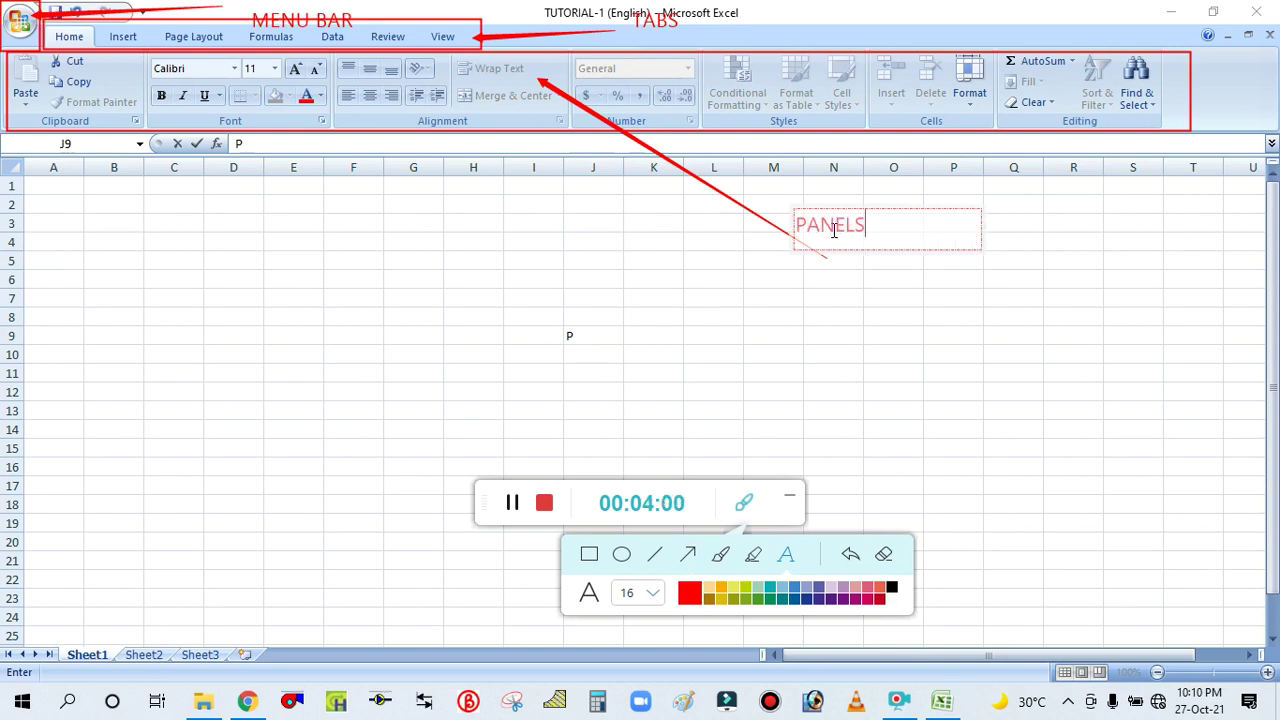
pyautogui.click(857, 345)
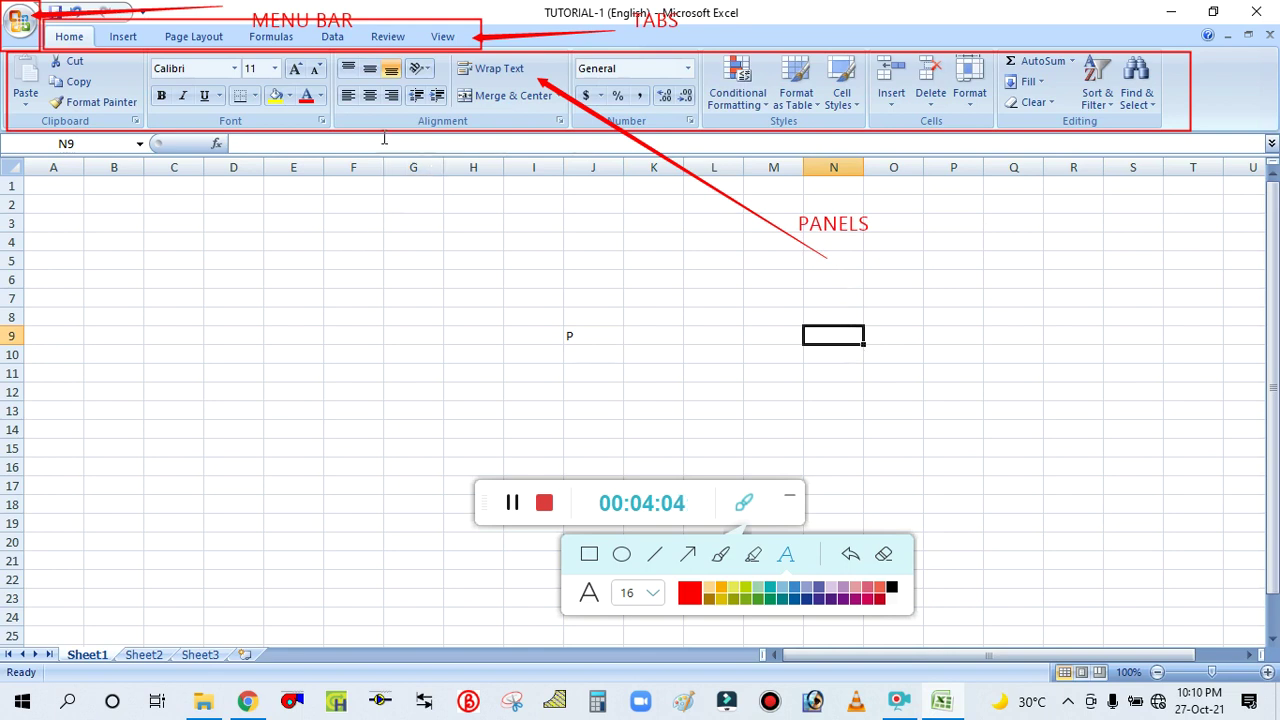
# Outline the Help and window buttons in red with an arrow and a HELP MENU label
pyautogui.click(590, 556)
pyautogui.moveTo(1160, 26)
pyautogui.mouseDown()
pyautogui.moveTo(1278, 66)
pyautogui.moveTo(1276, 50)
pyautogui.mouseUp()
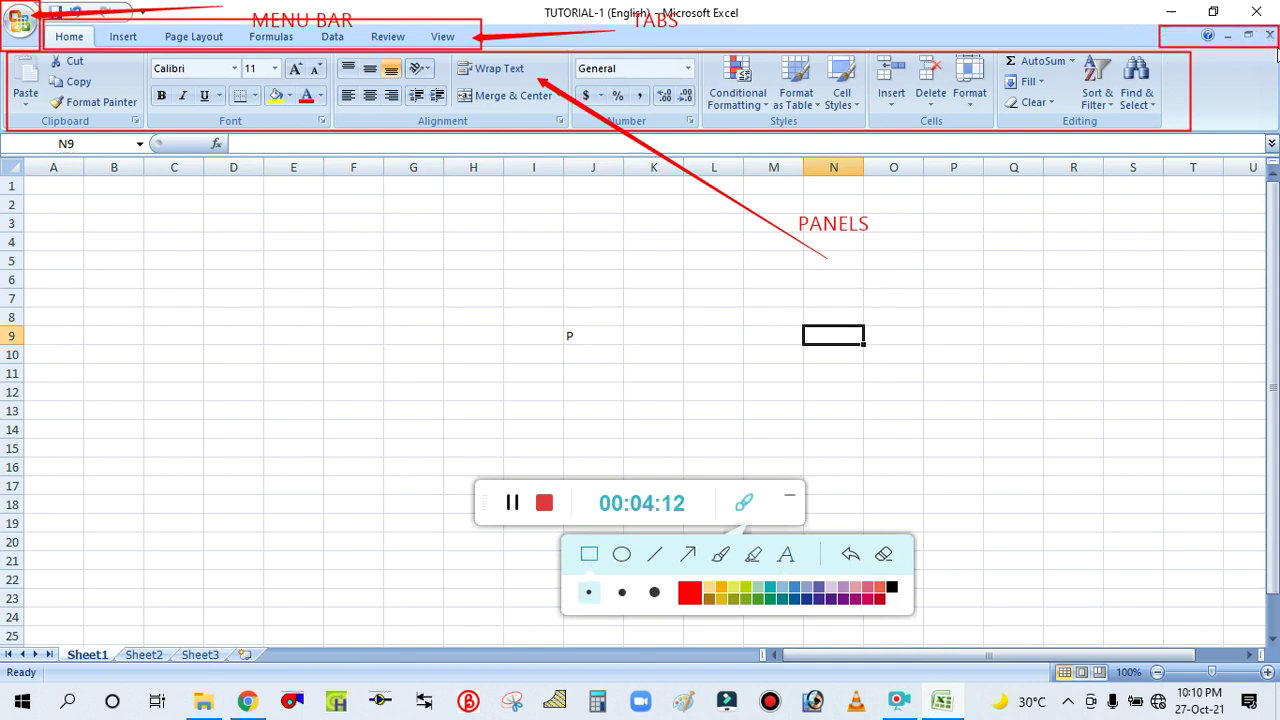
pyautogui.click(688, 555)
pyautogui.moveTo(1026, 28); pyautogui.dragTo(1166, 42)
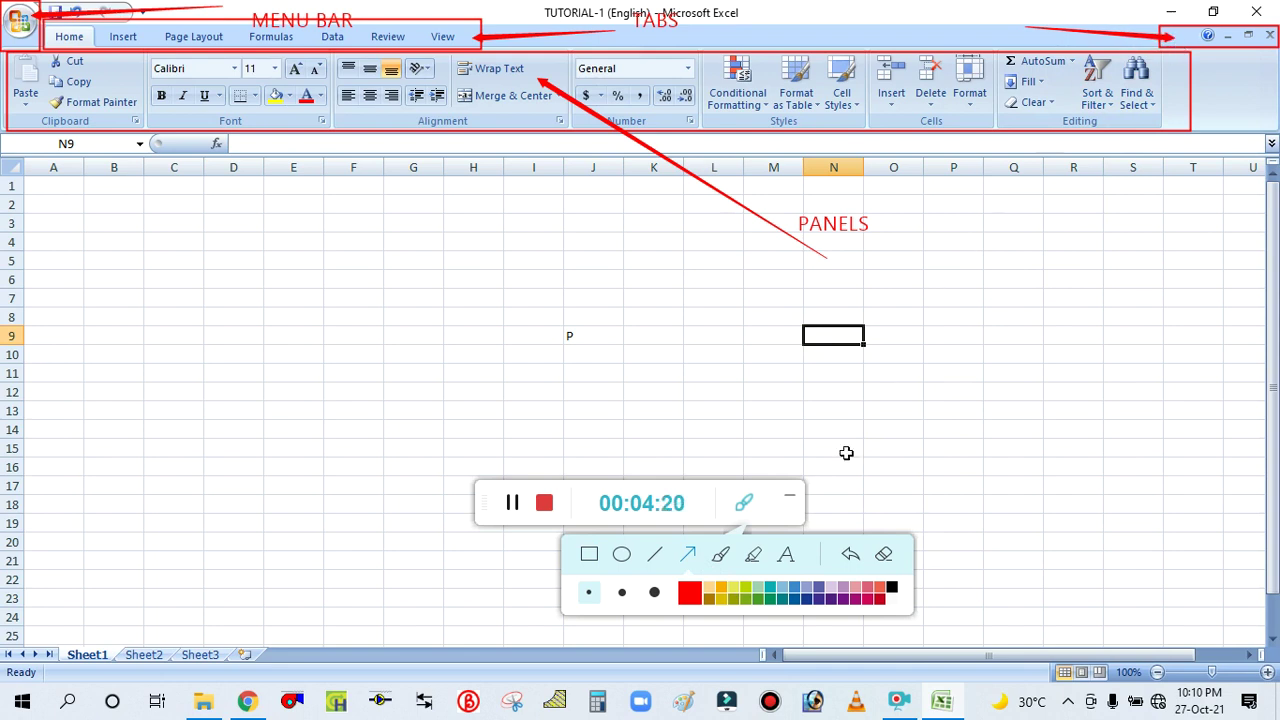
pyautogui.click(787, 554)
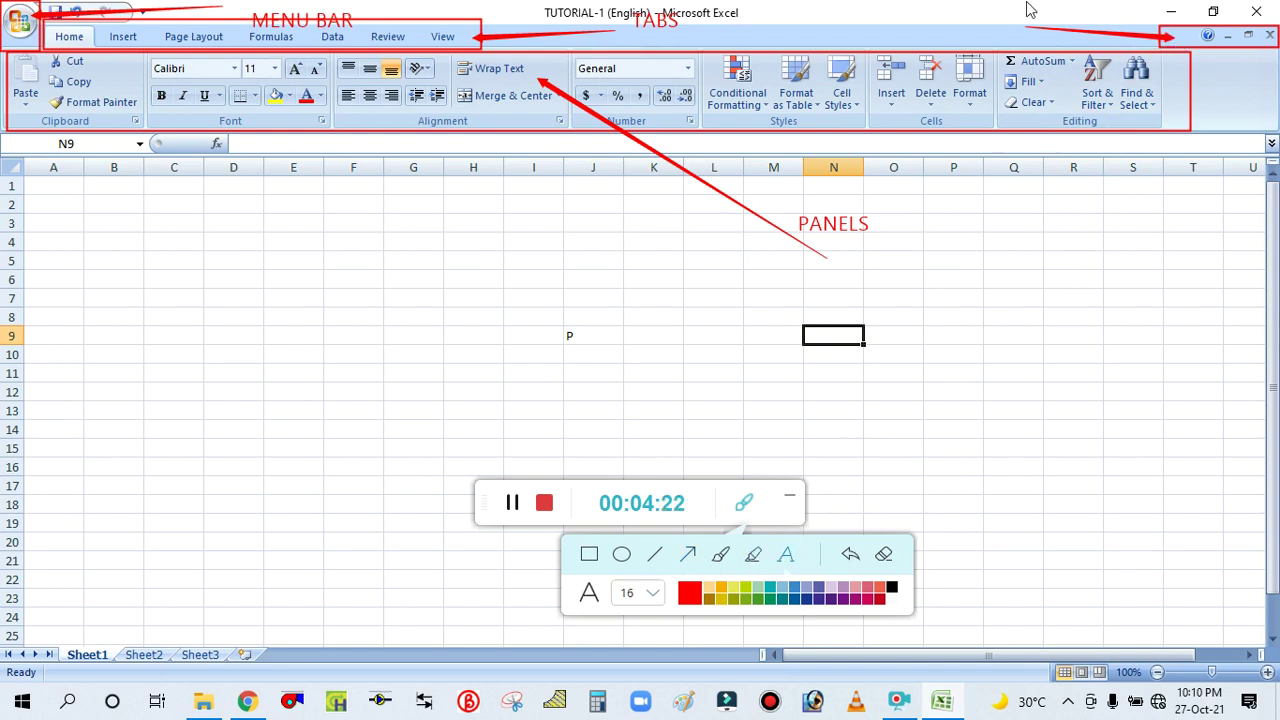
pyautogui.click(874, 26)
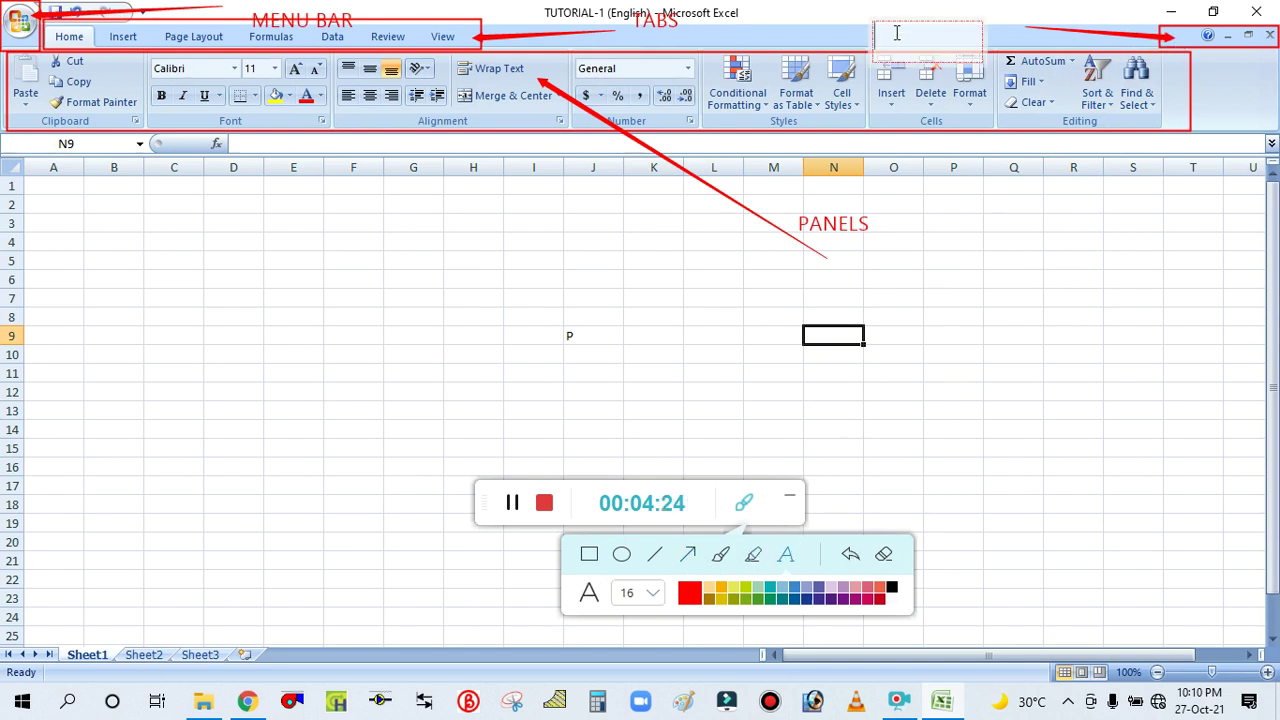
pyautogui.write('HELP')
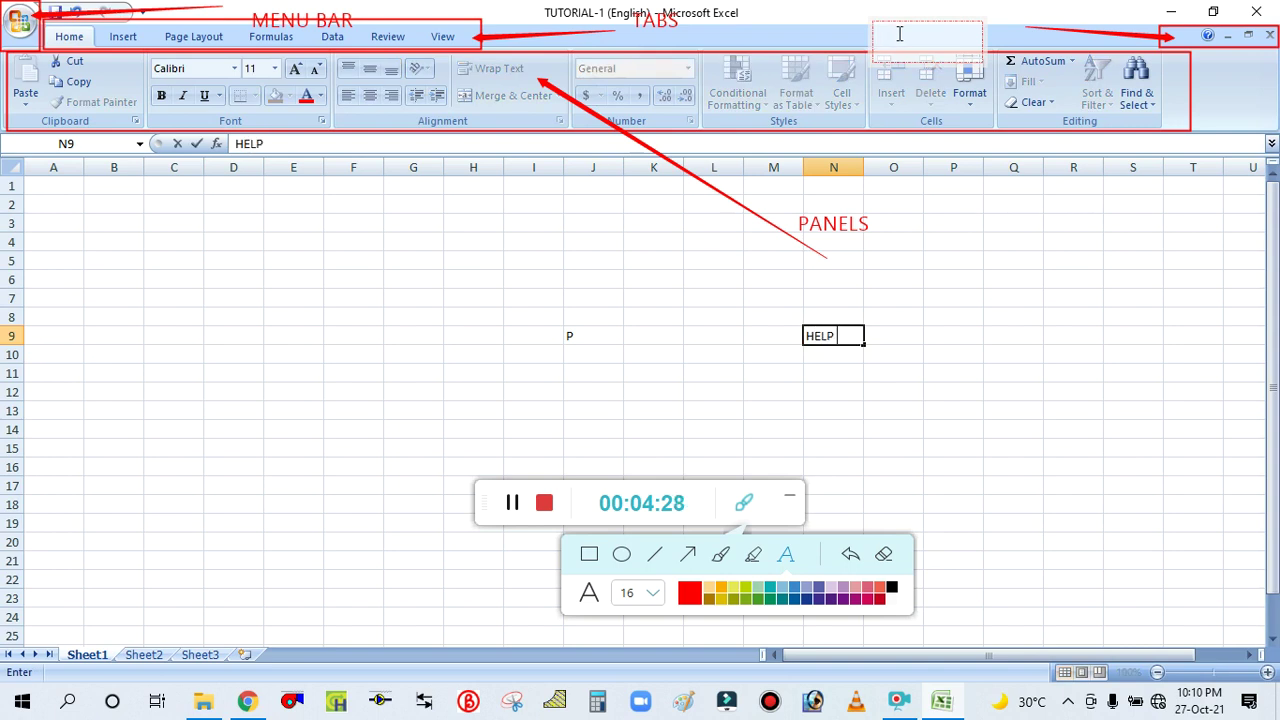
pyautogui.click(899, 34)
pyautogui.write('HE')
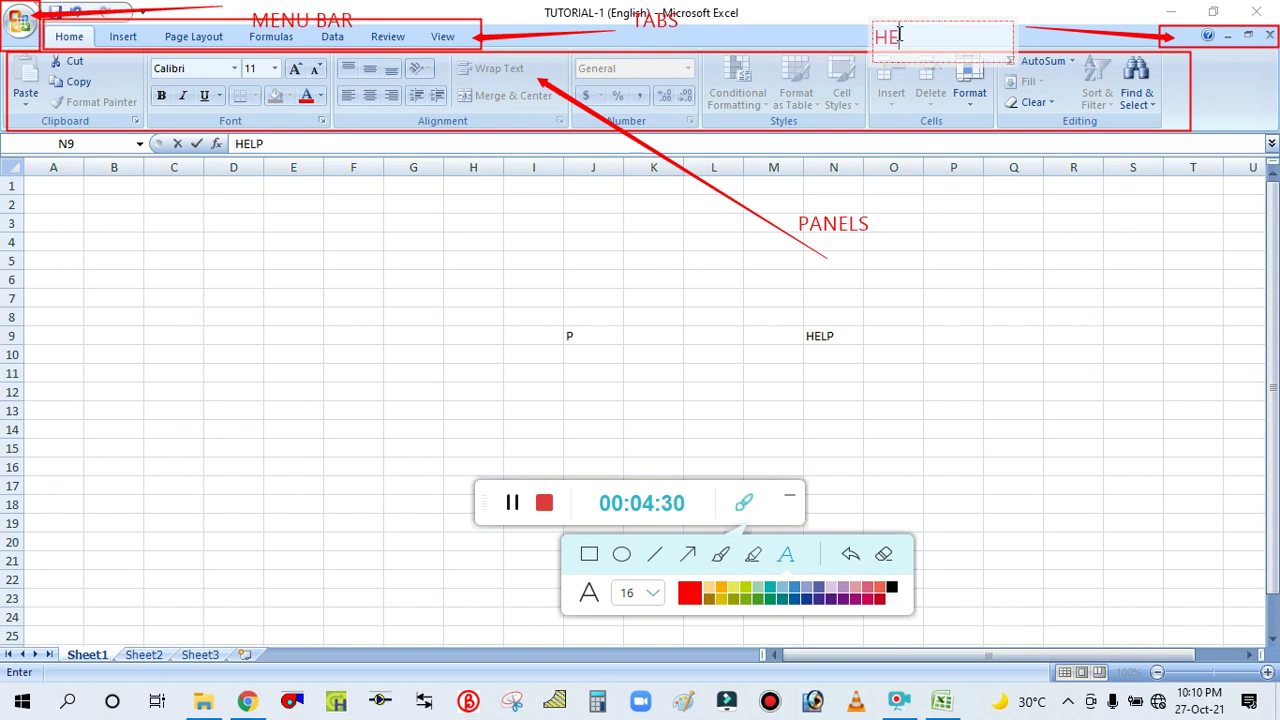
pyautogui.write('LP M')
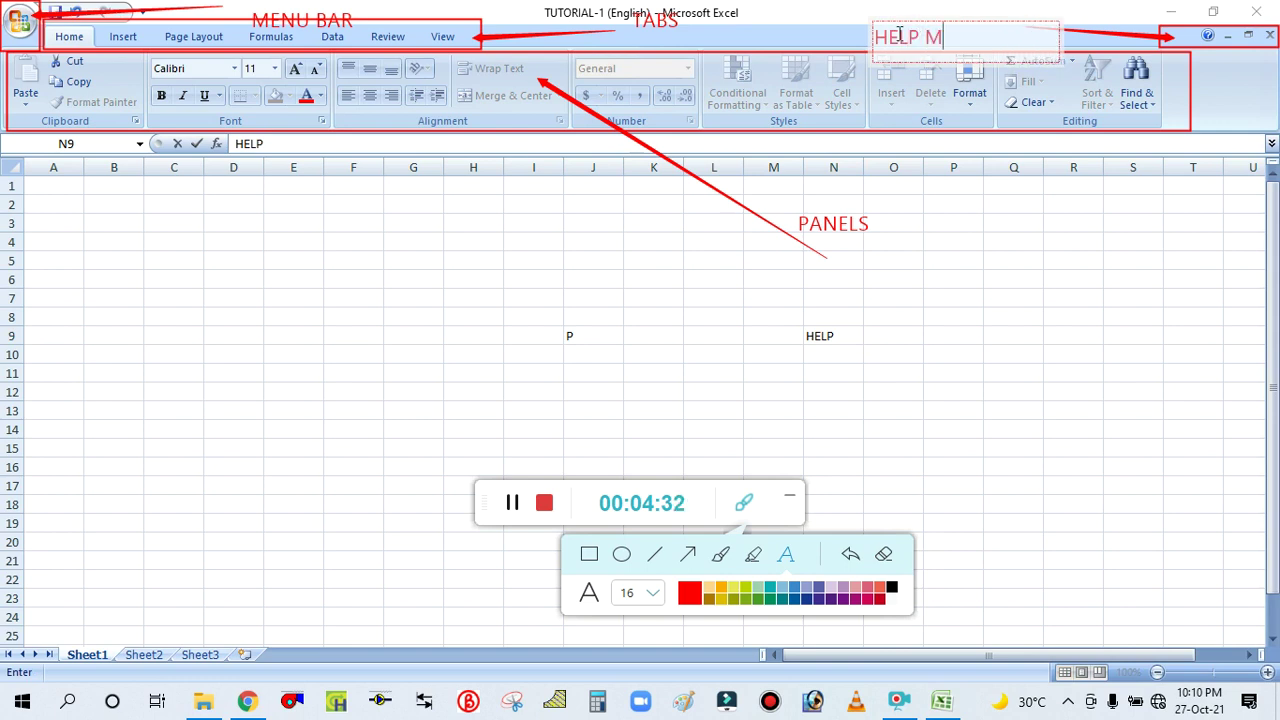
pyautogui.write('ENU')
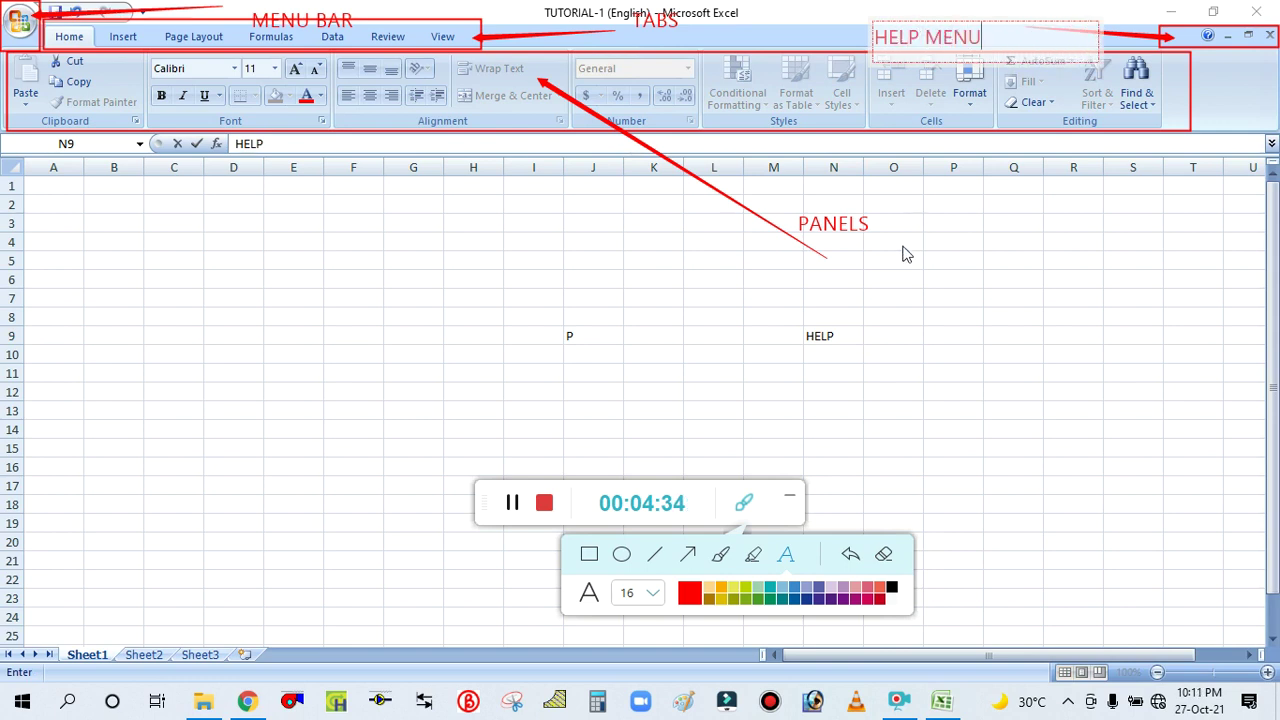
pyautogui.click(884, 357)
pyautogui.click(884, 357)
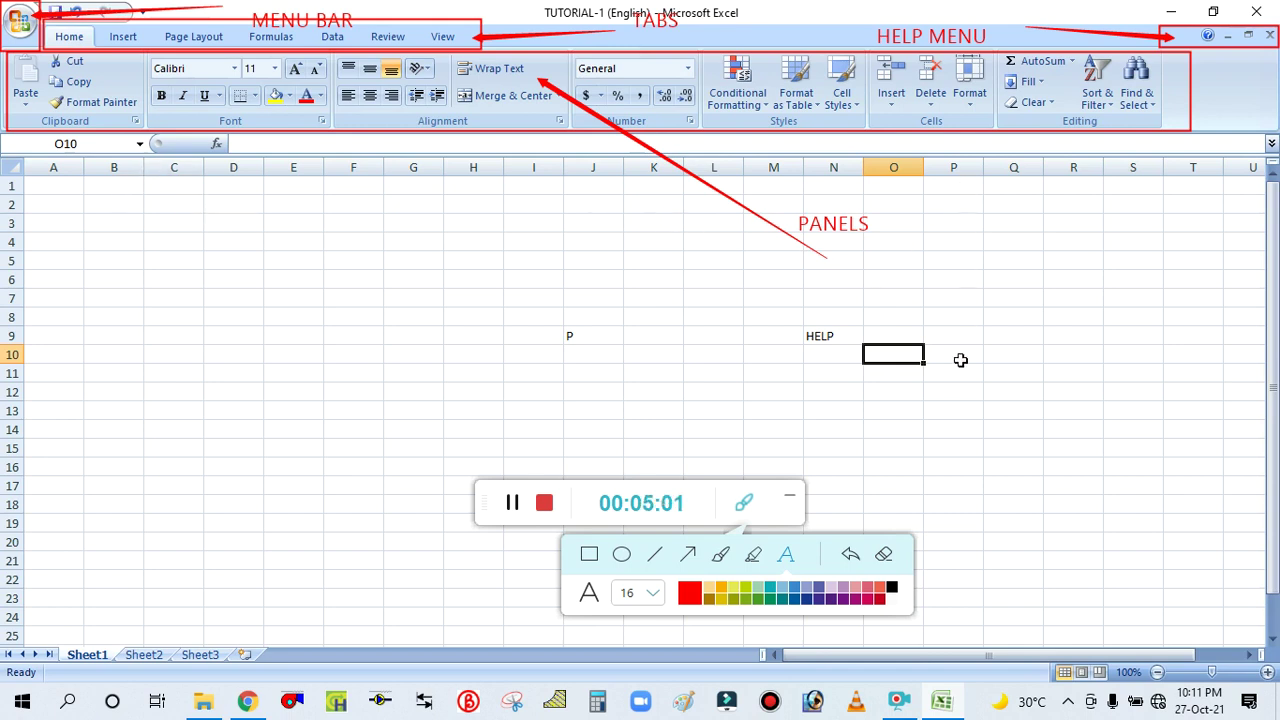
pyautogui.click(589, 554)
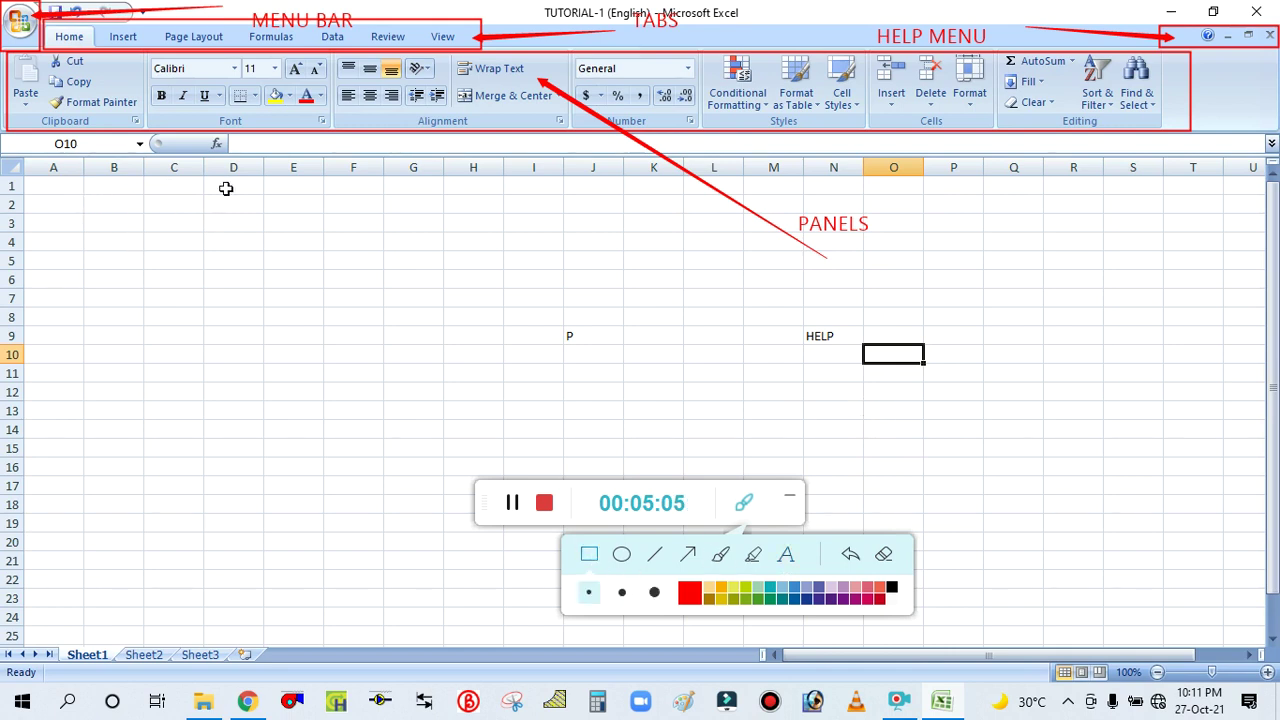
# Outline column D in red with an arrow and a COLUMN label
pyautogui.moveTo(205, 174)
pyautogui.mouseDown()
pyautogui.moveTo(234, 312)
pyautogui.moveTo(265, 644)
pyautogui.mouseUp()
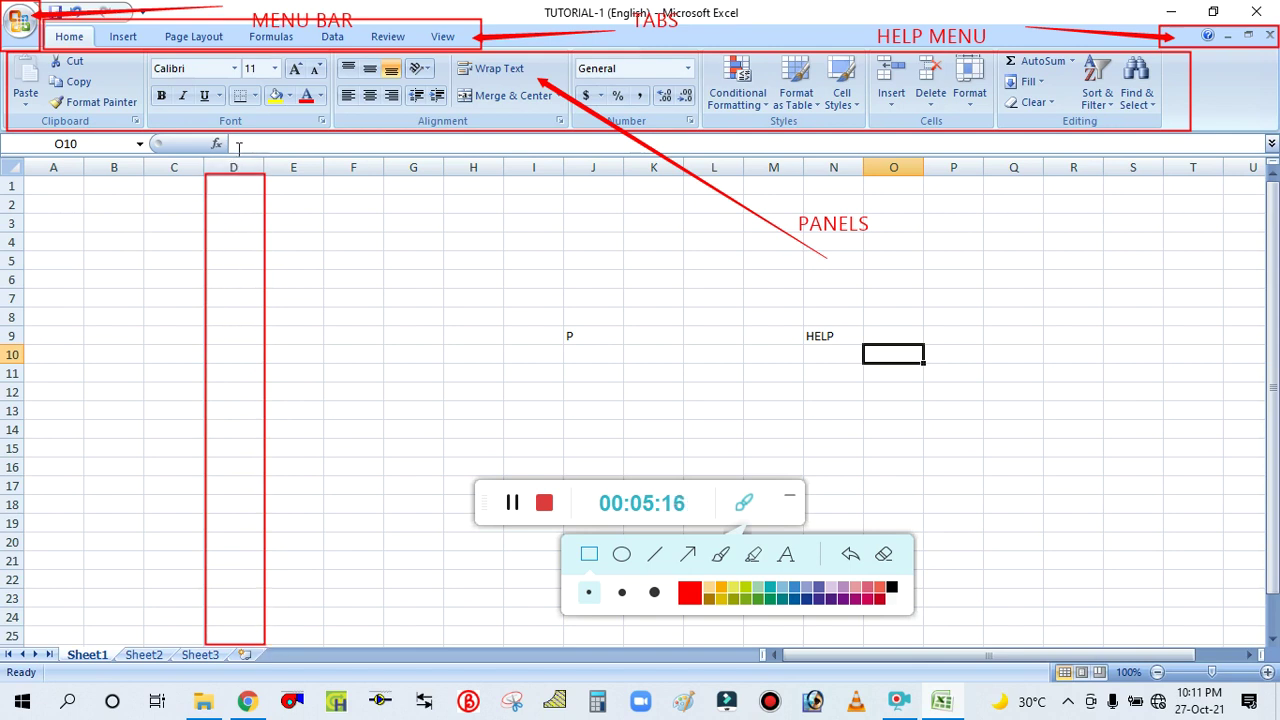
pyautogui.click(688, 555)
pyautogui.moveTo(470, 288); pyautogui.dragTo(228, 391)
pyautogui.click(788, 556)
pyautogui.click(403, 279)
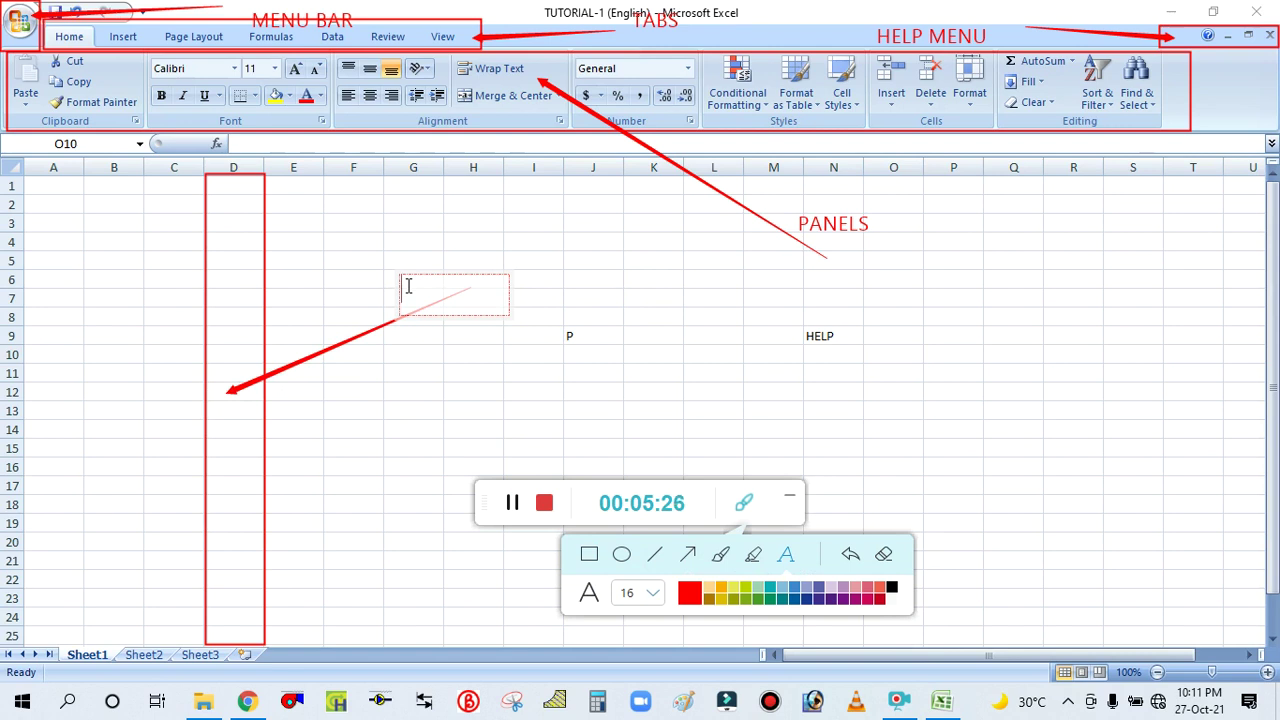
pyautogui.write('c')
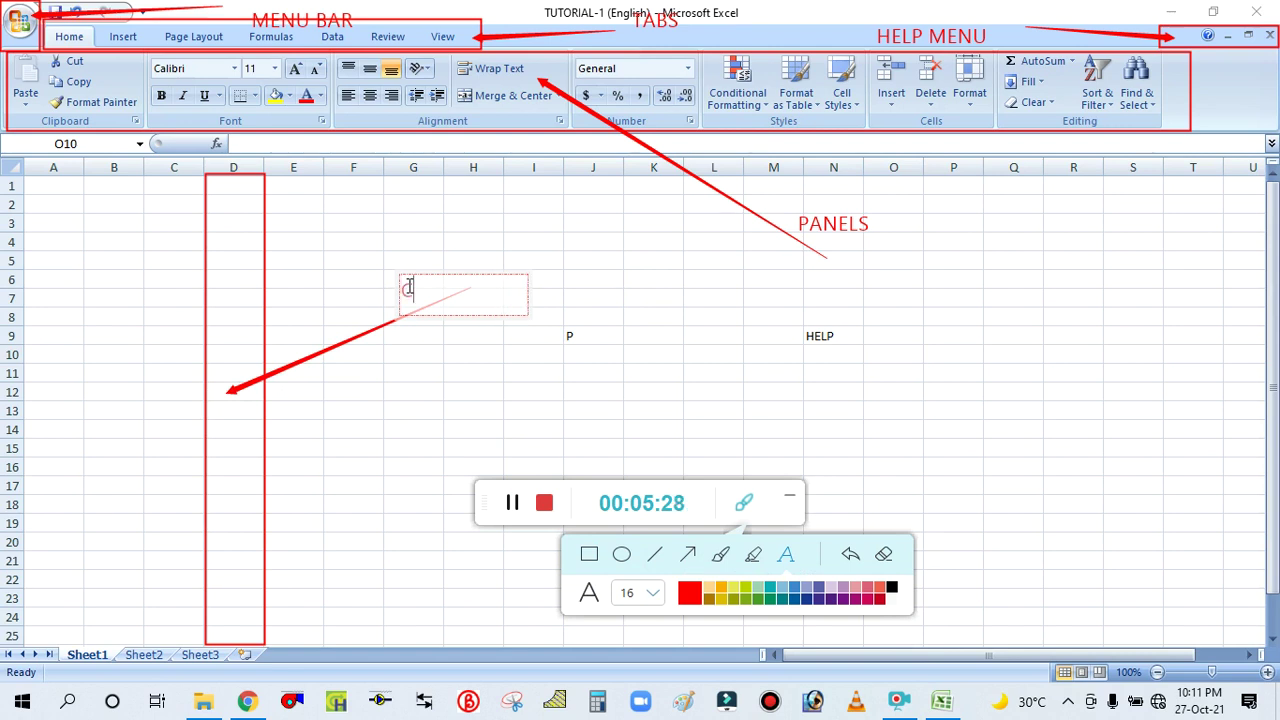
pyautogui.write('OLUMN')
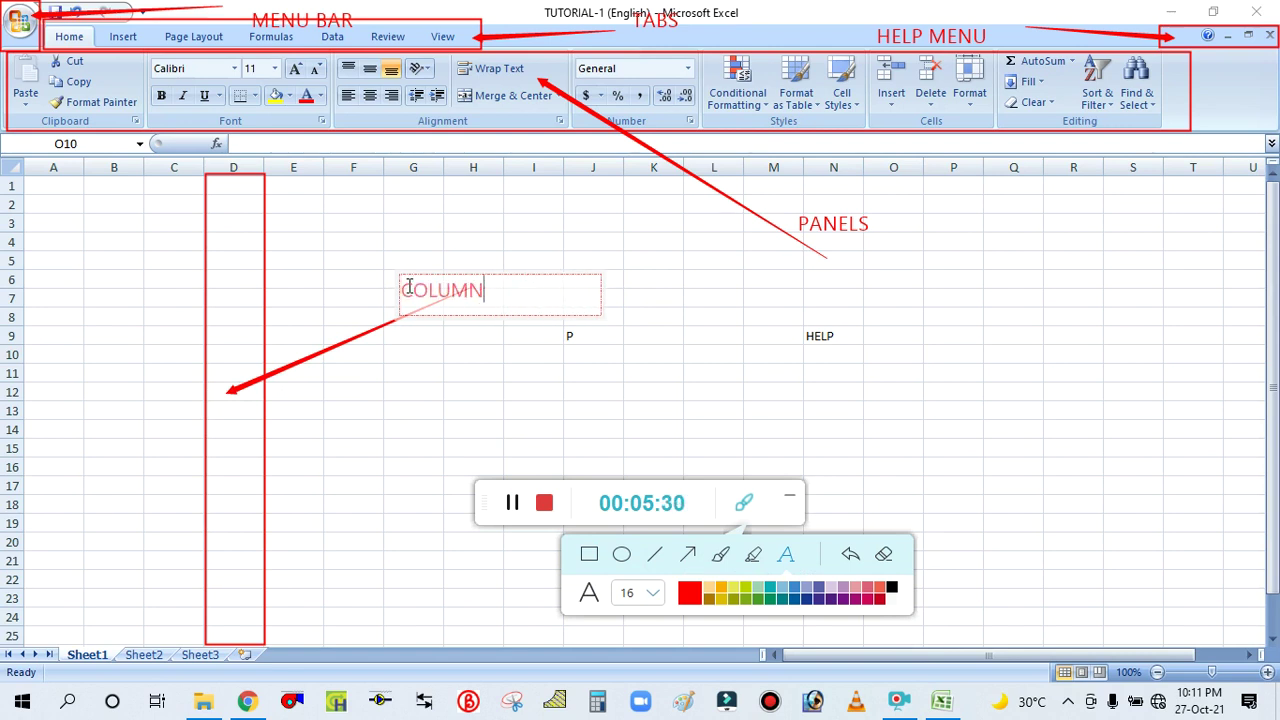
pyautogui.click(409, 409)
# Outline row 13 in red and label it ROWS
pyautogui.click(589, 554)
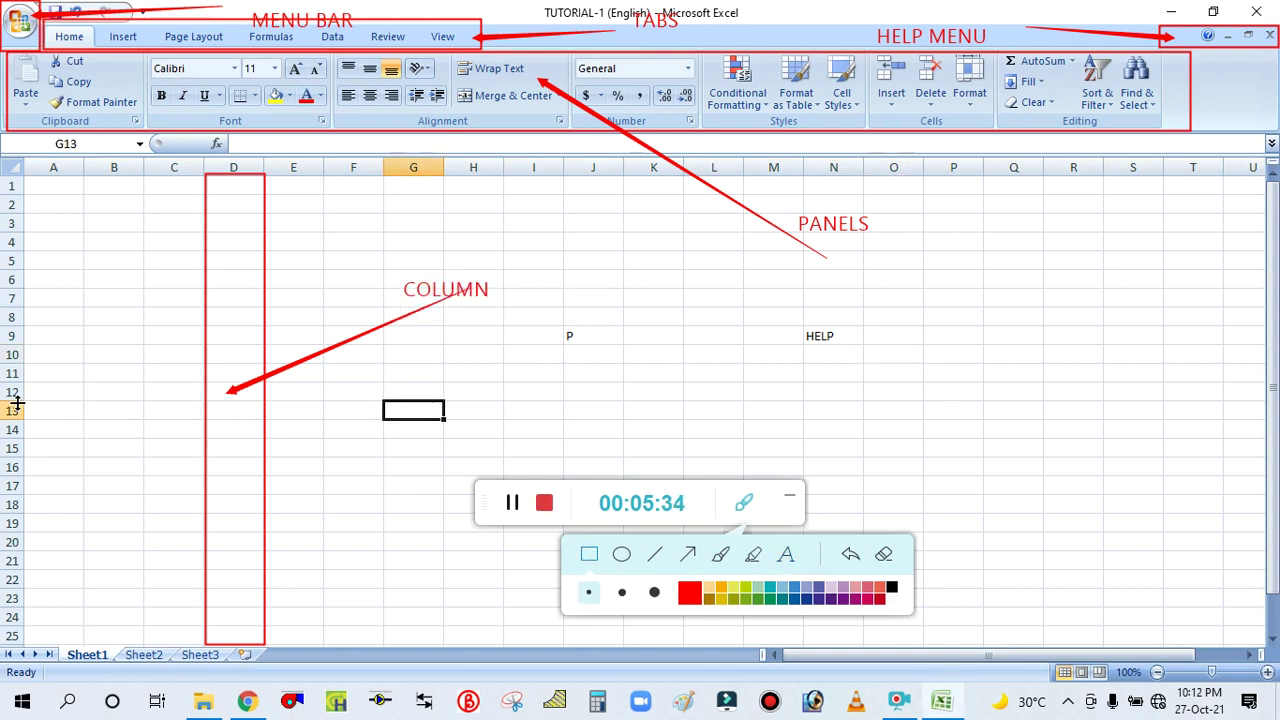
pyautogui.moveTo(21, 401)
pyautogui.mouseDown()
pyautogui.moveTo(171, 451)
pyautogui.moveTo(985, 389)
pyautogui.moveTo(1063, 409)
pyautogui.moveTo(1268, 430)
pyautogui.moveTo(1262, 421)
pyautogui.mouseUp()
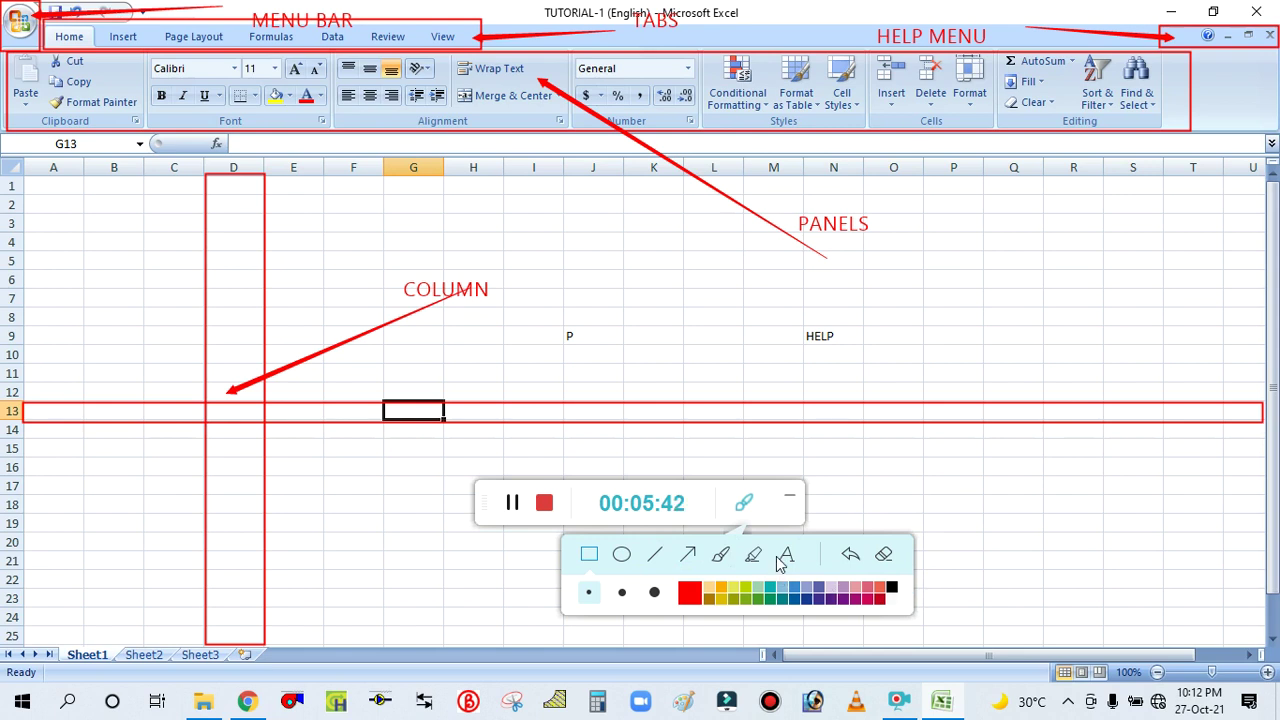
pyautogui.click(786, 555)
pyautogui.click(660, 392)
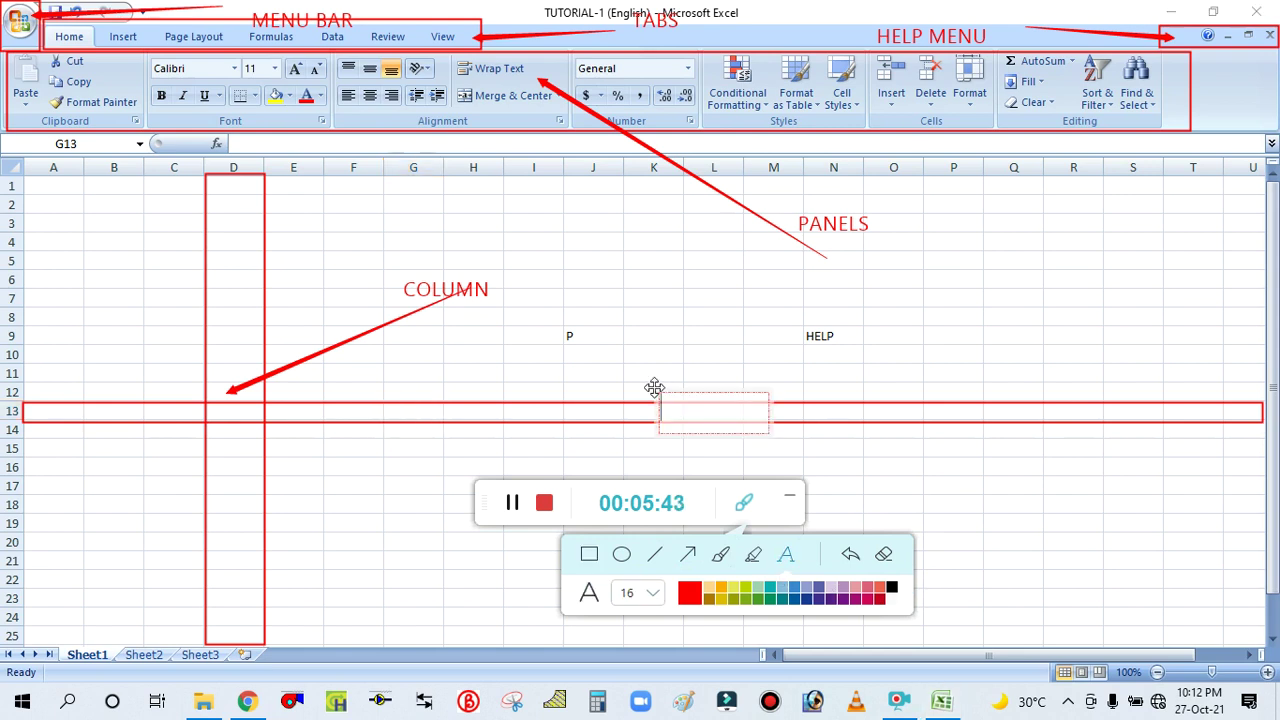
pyautogui.write('ROWA')
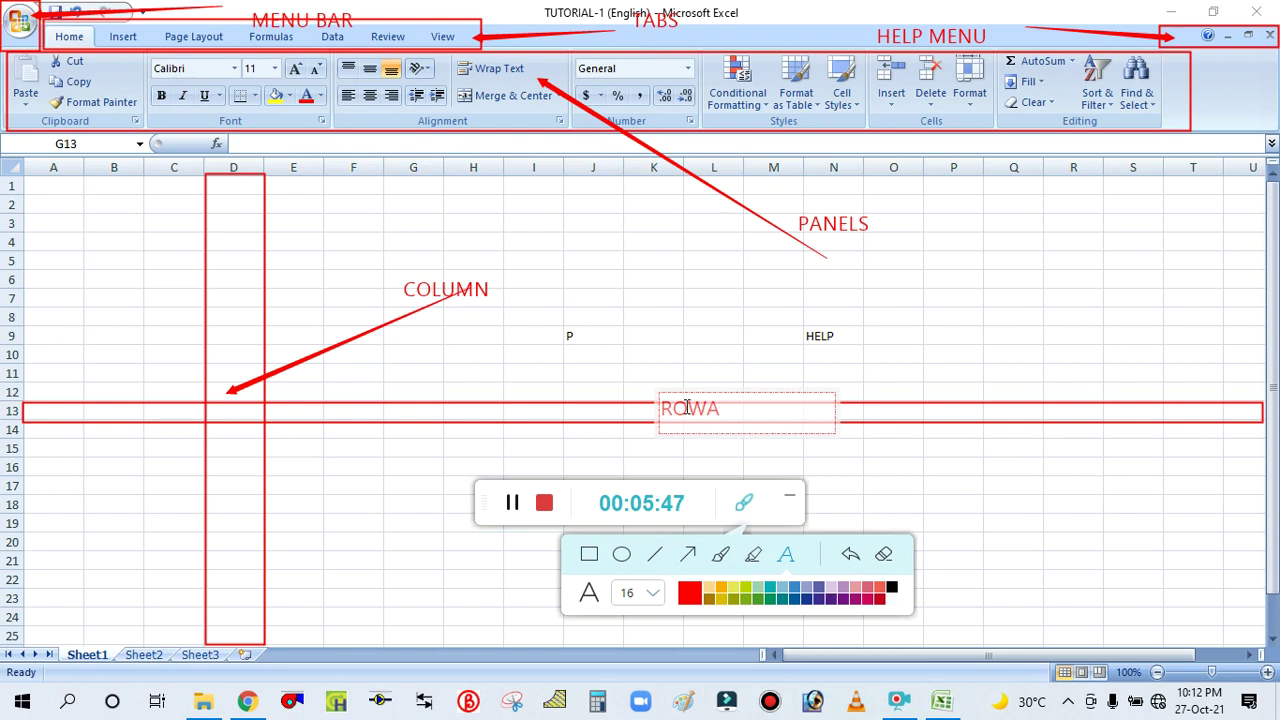
pyautogui.press('BackSpace')
pyautogui.write('S')
pyautogui.click(700, 318)
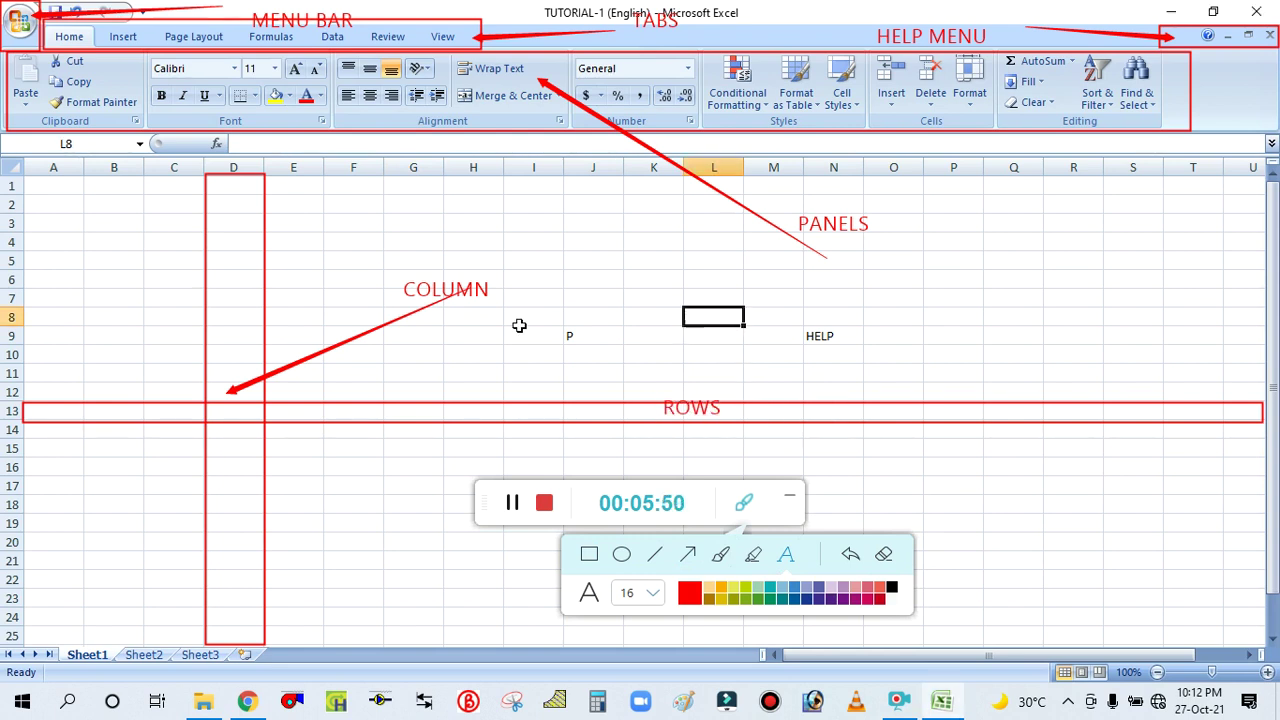
pyautogui.click(589, 554)
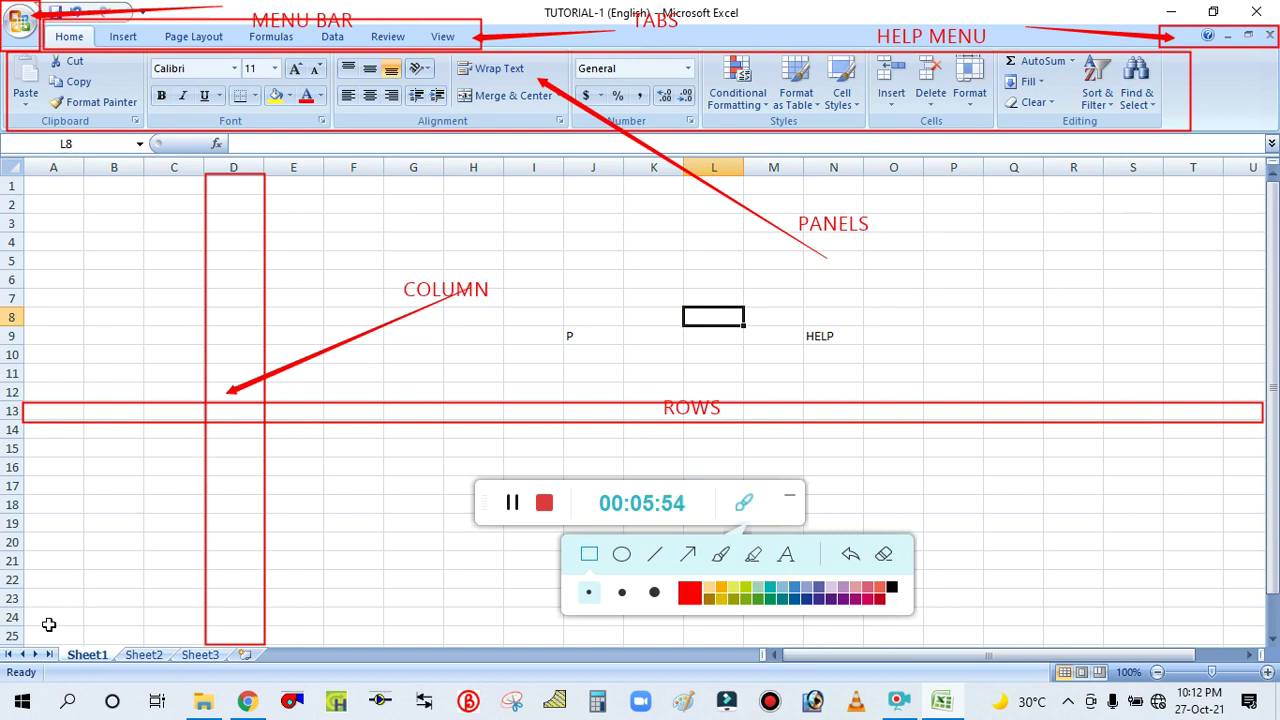
# Box the sheet tabs with an arrow and SHEETS label, and box the vertical scroll bar
pyautogui.moveTo(53, 636); pyautogui.dragTo(269, 673)
pyautogui.click(687, 554)
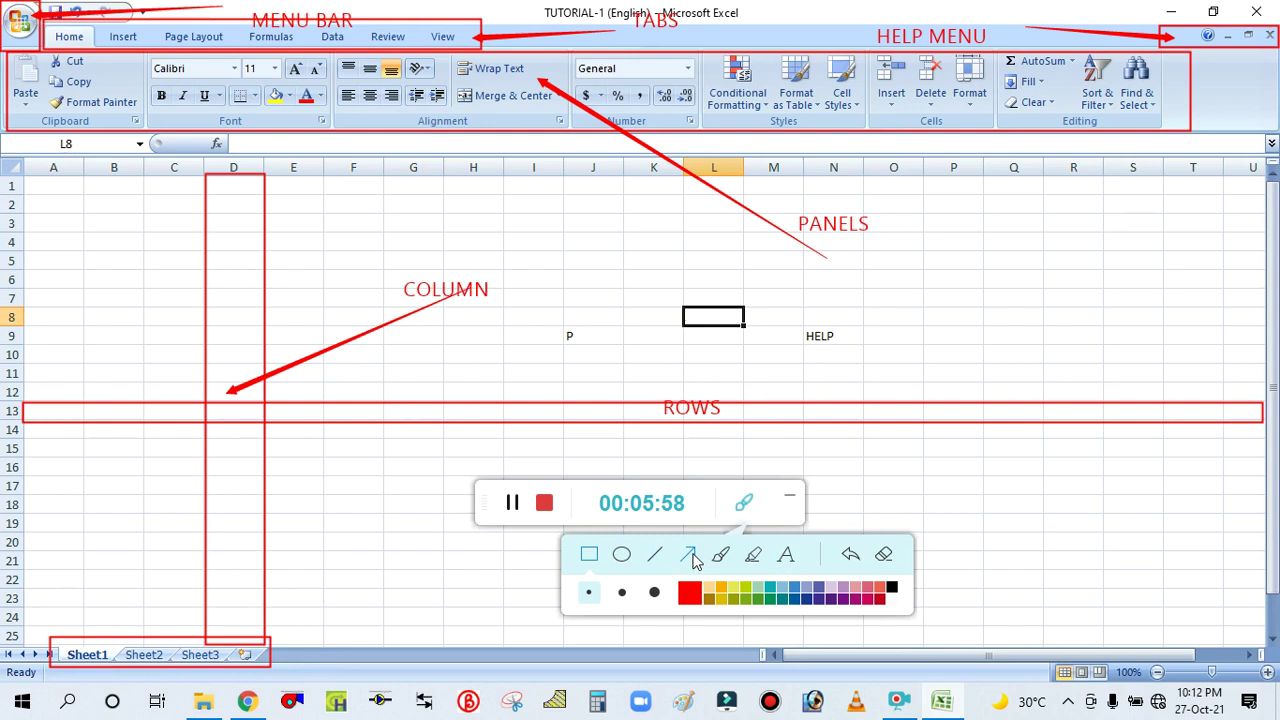
pyautogui.moveTo(120, 581); pyautogui.dragTo(160, 652)
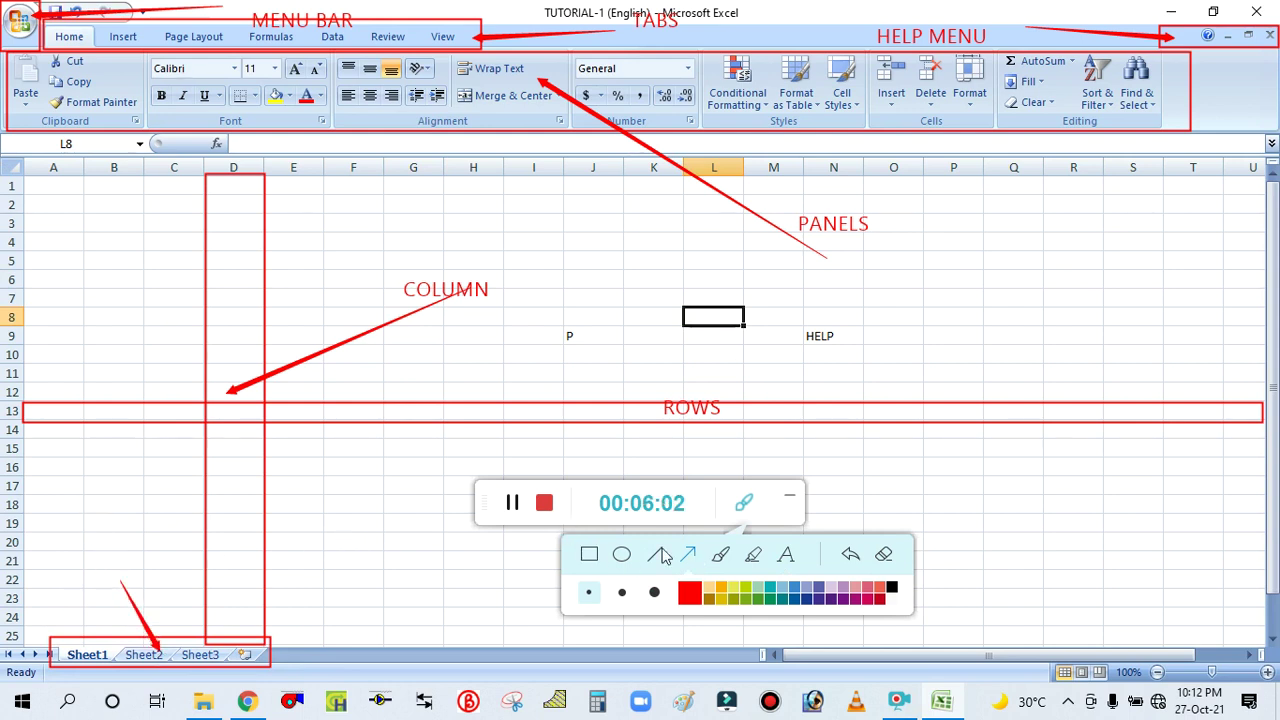
pyautogui.click(786, 554)
pyautogui.click(87, 558)
pyautogui.write('SHEETS')
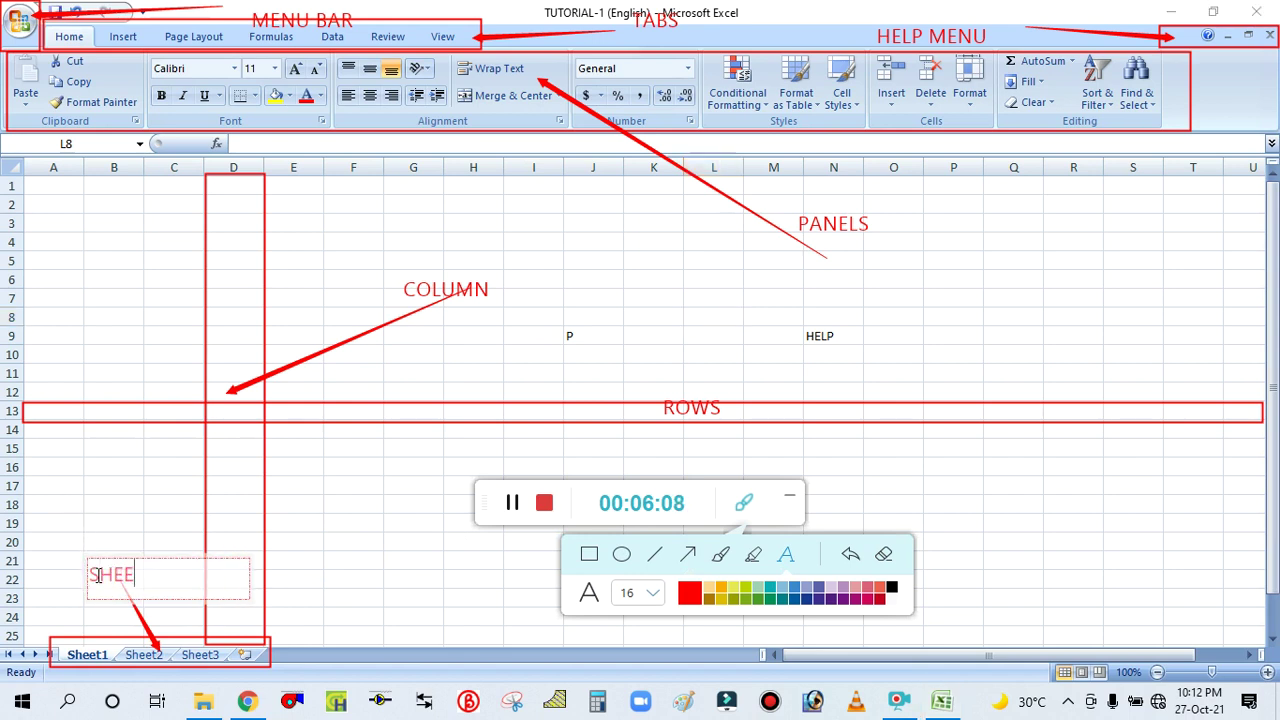
pyautogui.click(402, 506)
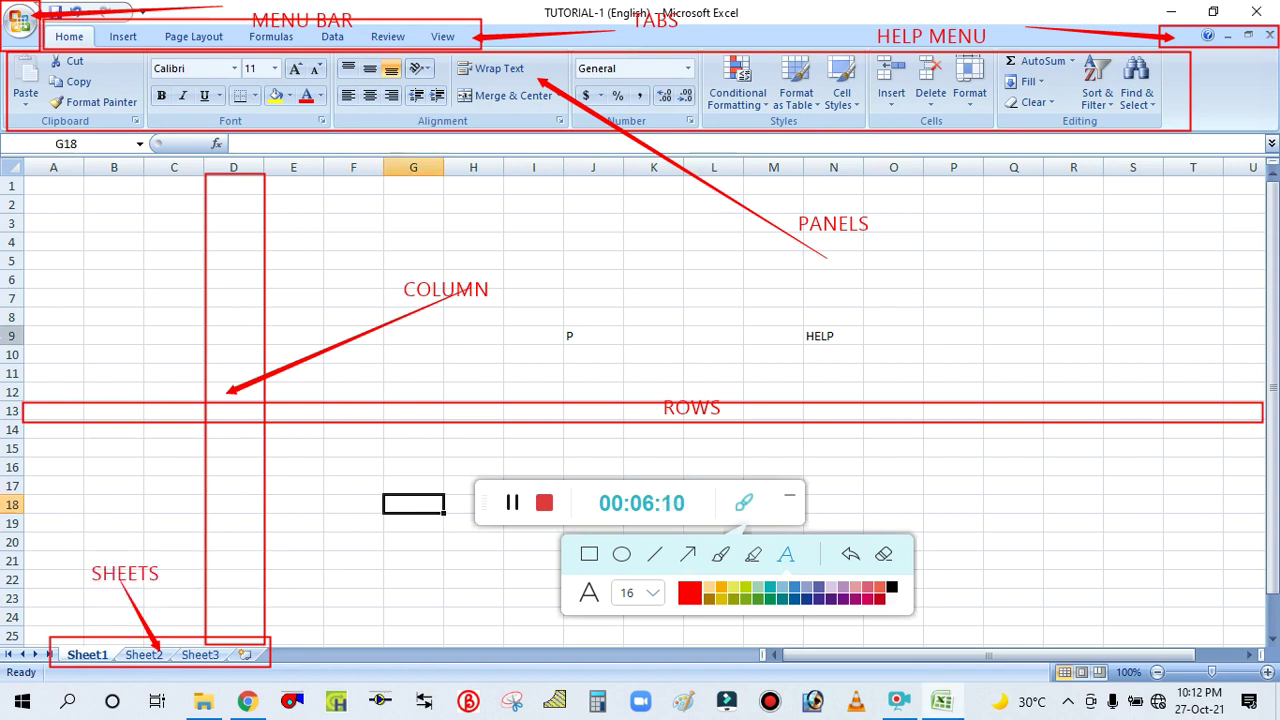
pyautogui.click(589, 554)
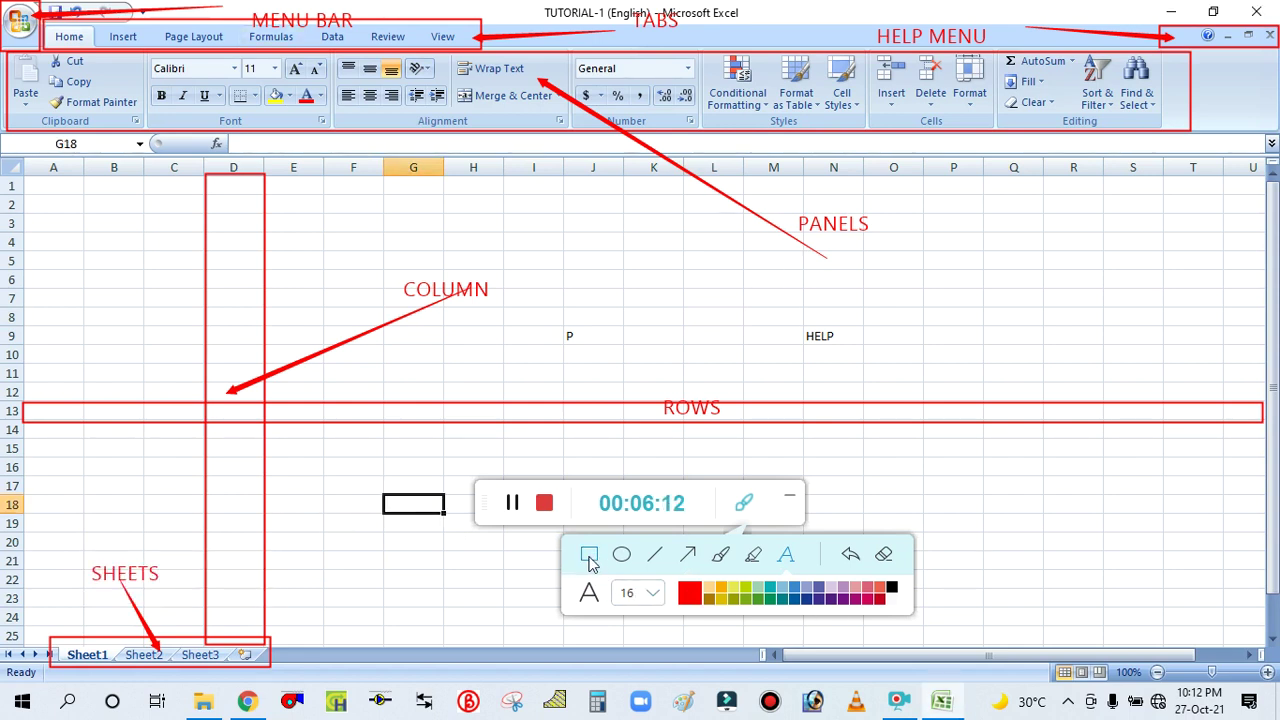
pyautogui.moveTo(1242, 187)
pyautogui.mouseDown()
pyautogui.moveTo(1269, 229)
pyautogui.moveTo(1273, 610)
pyautogui.mouseUp()
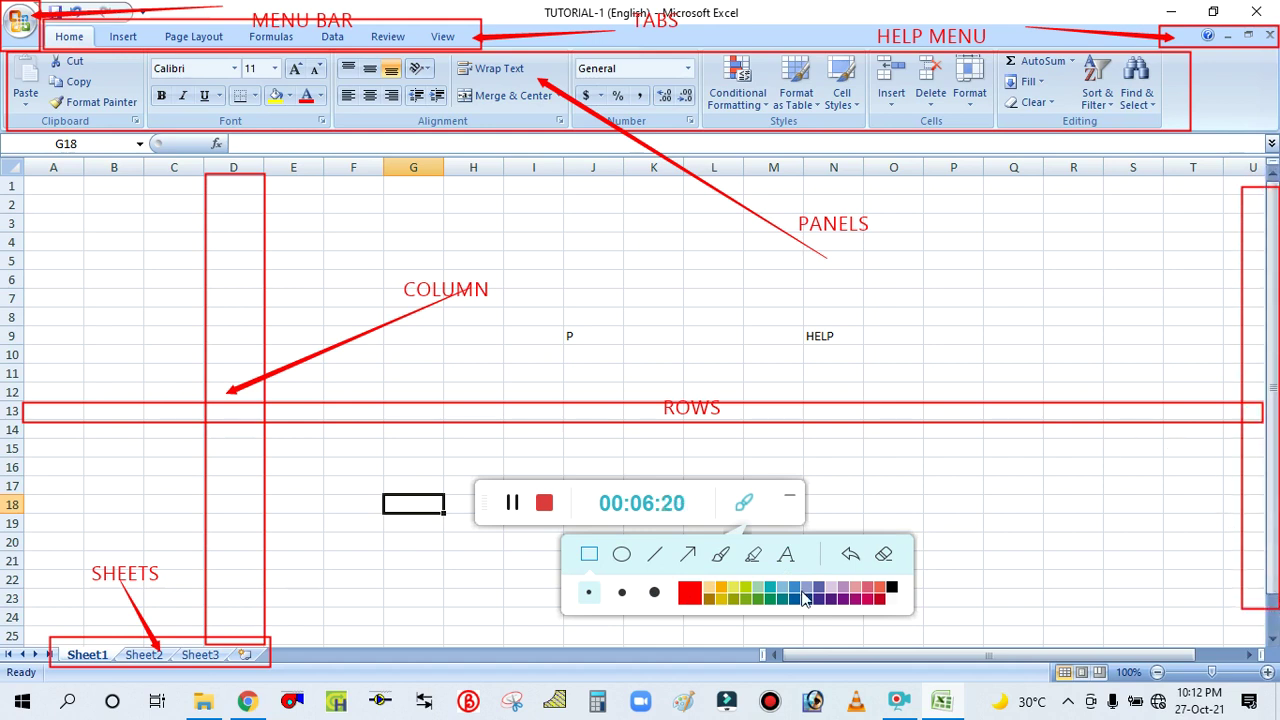
# Point a red arrow at the vertical scroll bar and label it VERTICAL SCROLL BAR
pyautogui.click(690, 555)
pyautogui.moveTo(1121, 284)
pyautogui.mouseDown()
pyautogui.moveTo(1271, 366)
pyautogui.moveTo(1270, 378)
pyautogui.mouseUp()
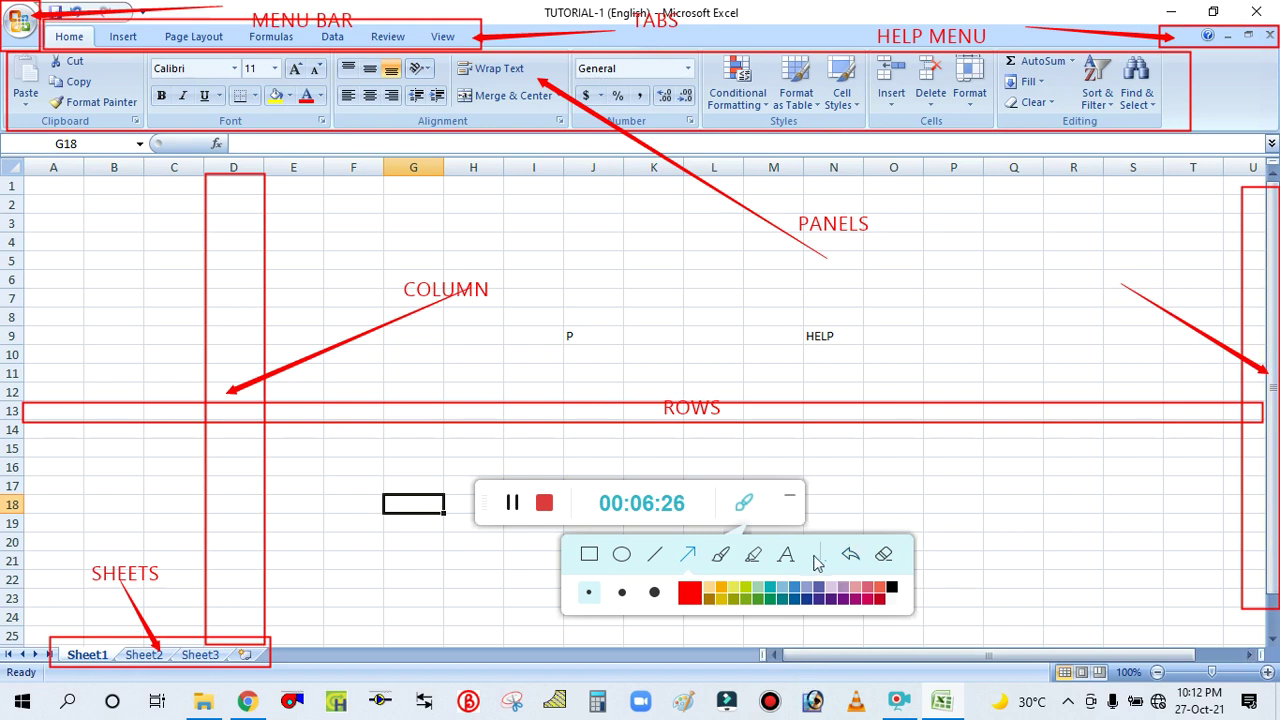
pyautogui.click(786, 554)
pyautogui.click(1040, 248)
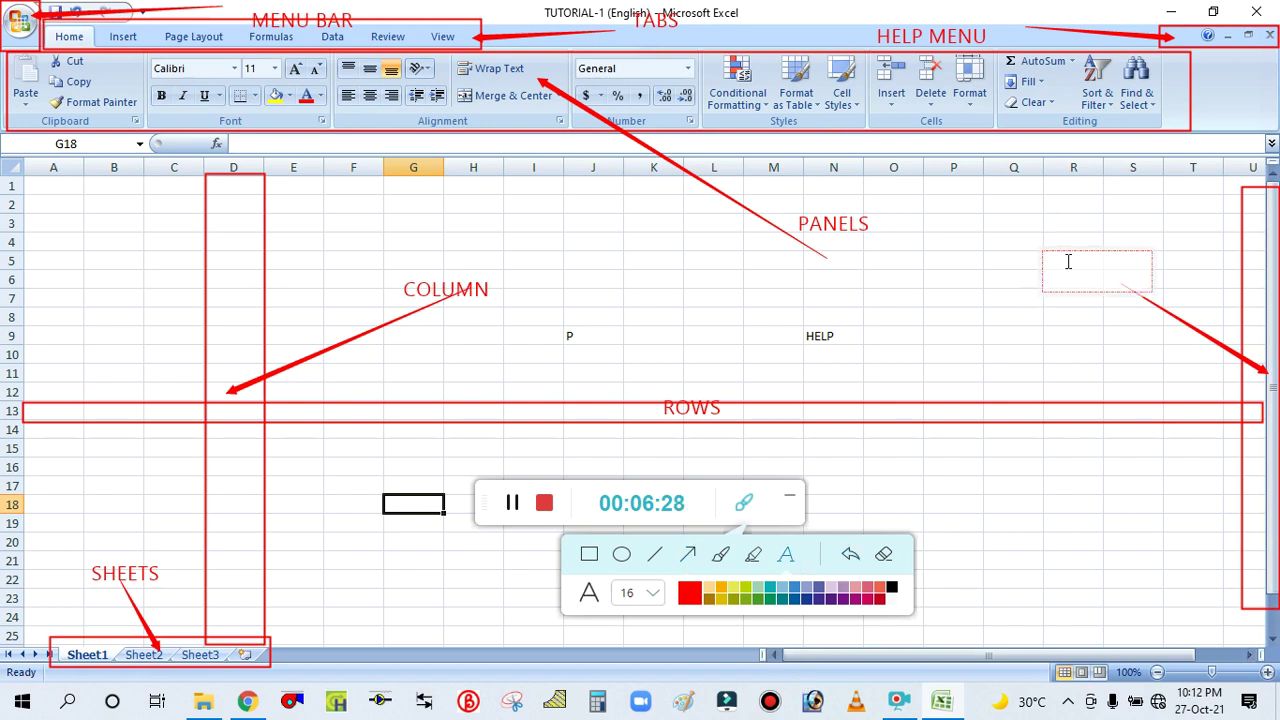
pyautogui.write('VERT')
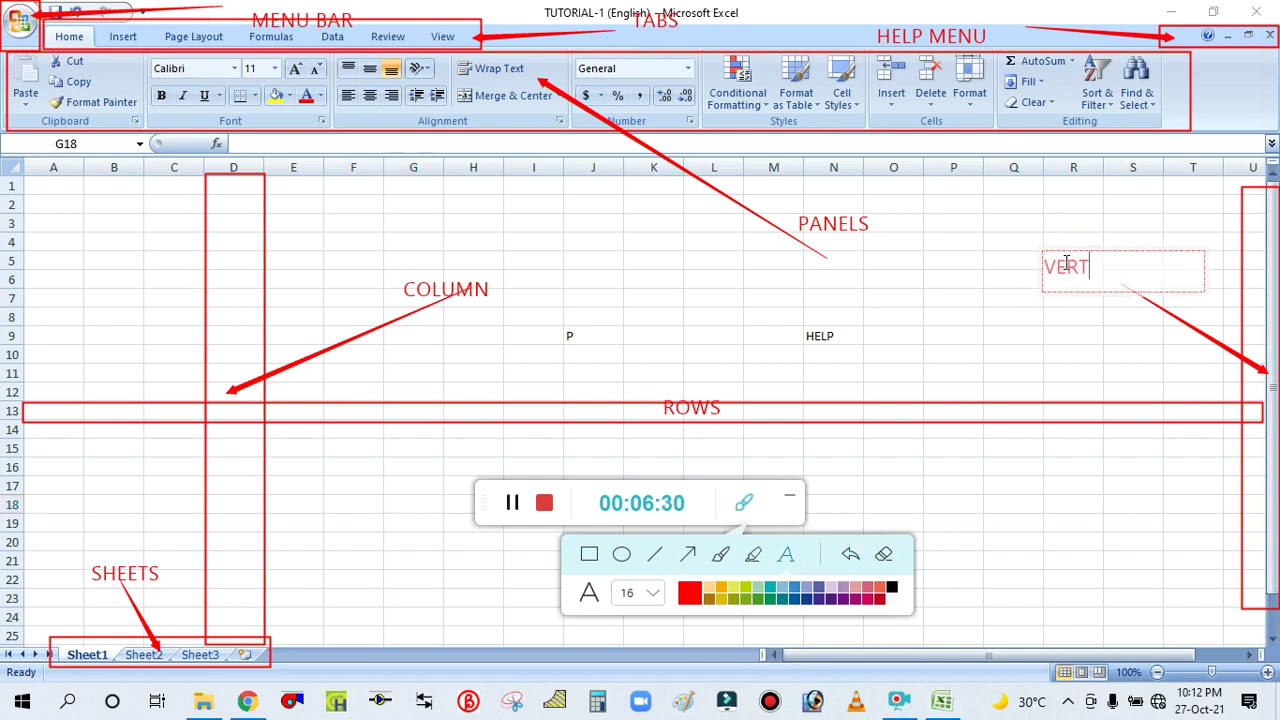
pyautogui.write('ICAL ')
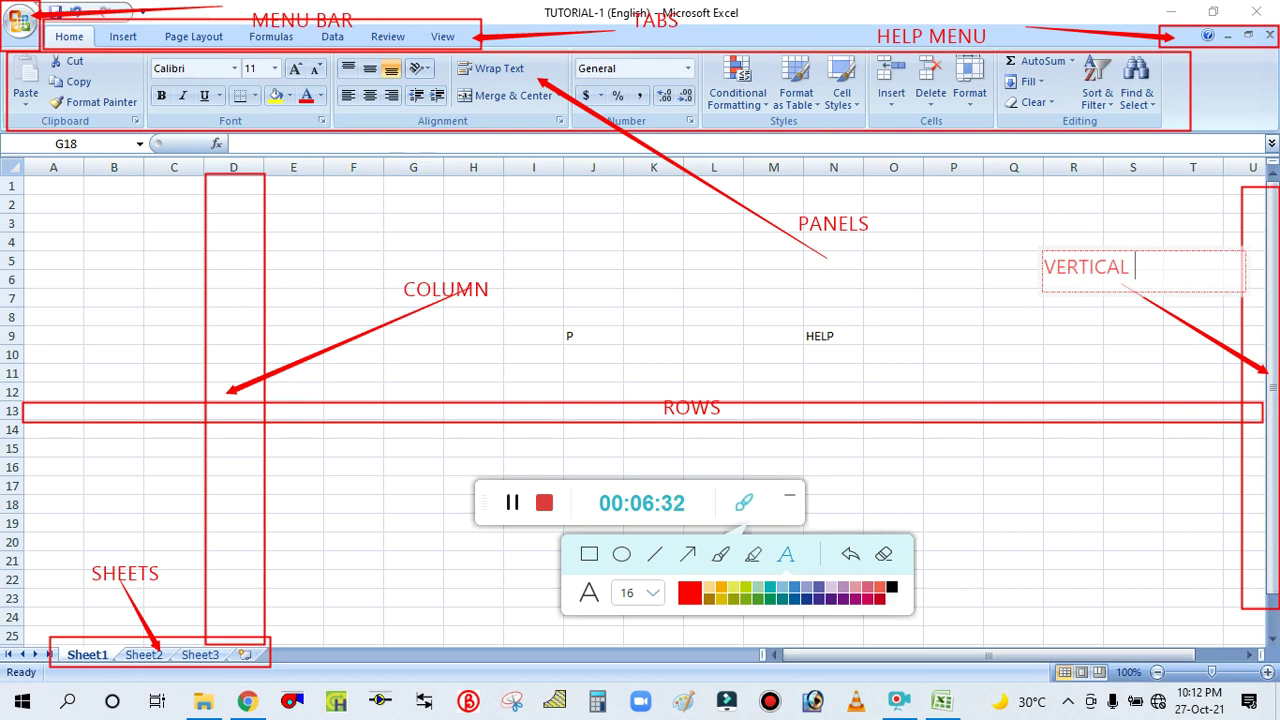
pyautogui.write('SCRO')
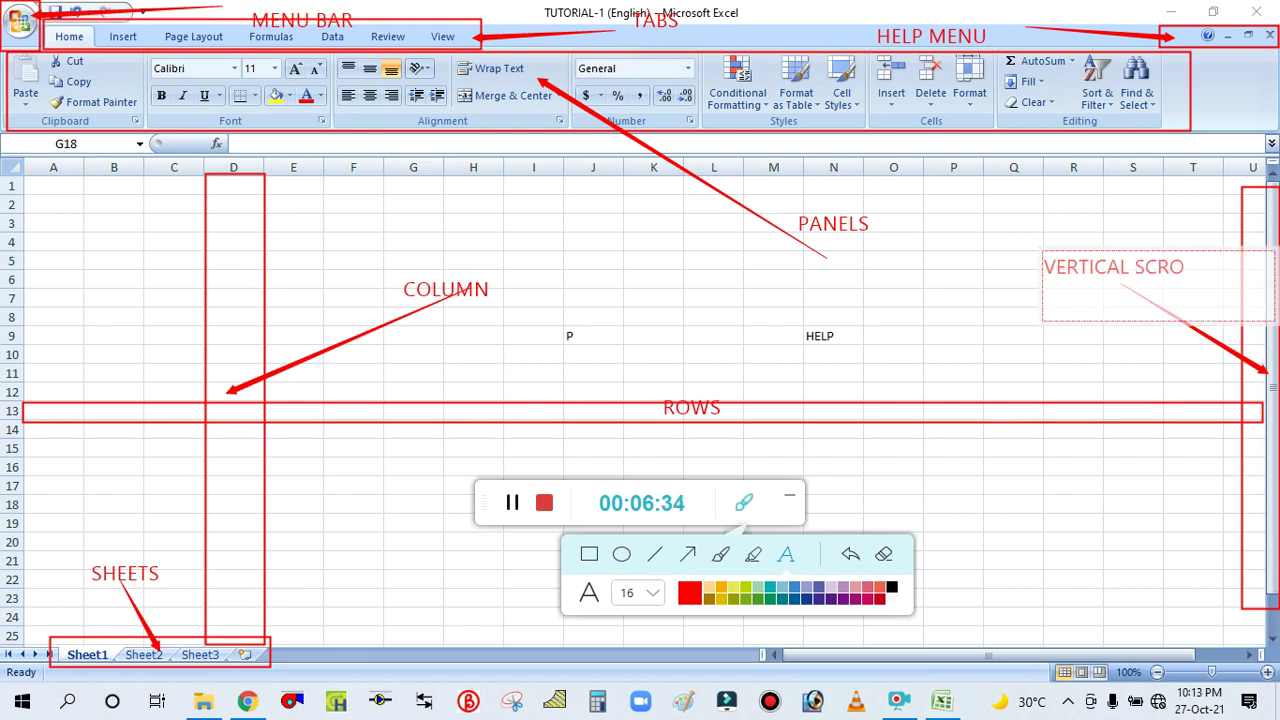
pyautogui.write('LL BAR')
pyautogui.click(952, 560)
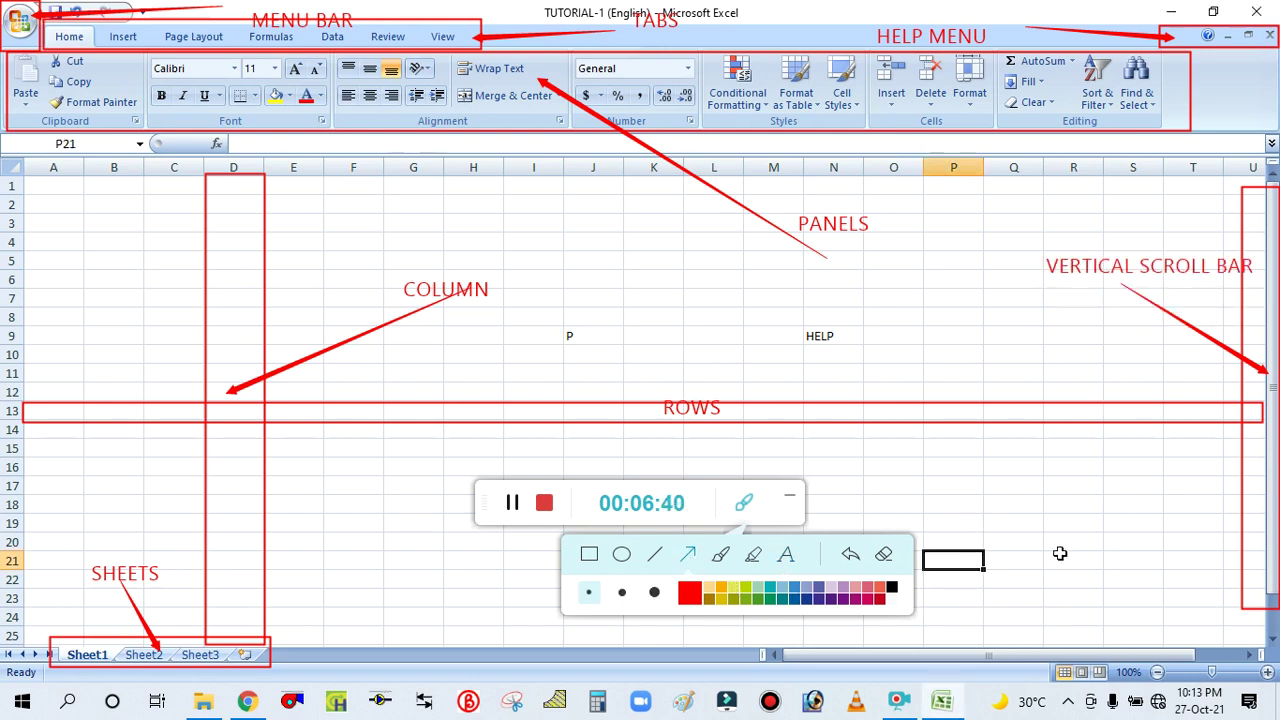
# Add a HORIZONTAL SCROLL BAR arrow and label, then erase all the red annotations
pyautogui.moveTo(1083, 532); pyautogui.dragTo(995, 661)
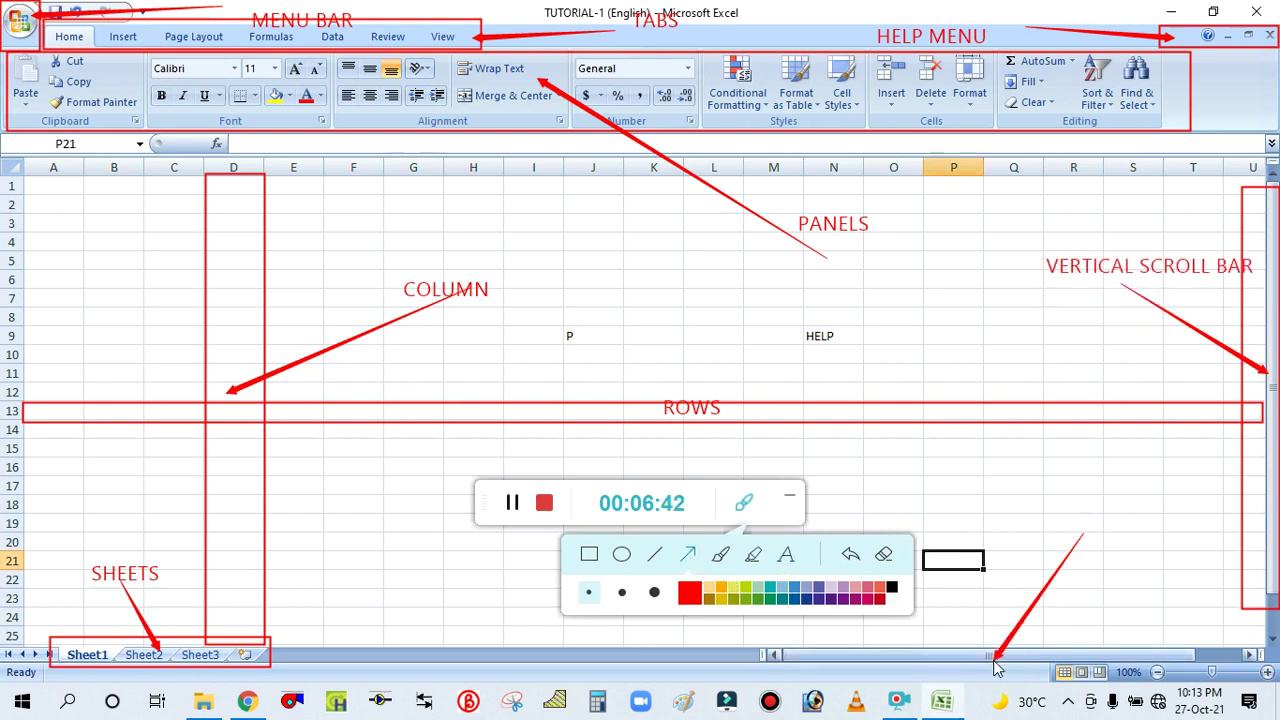
pyautogui.click(786, 554)
pyautogui.click(1028, 496)
pyautogui.write('HORI')
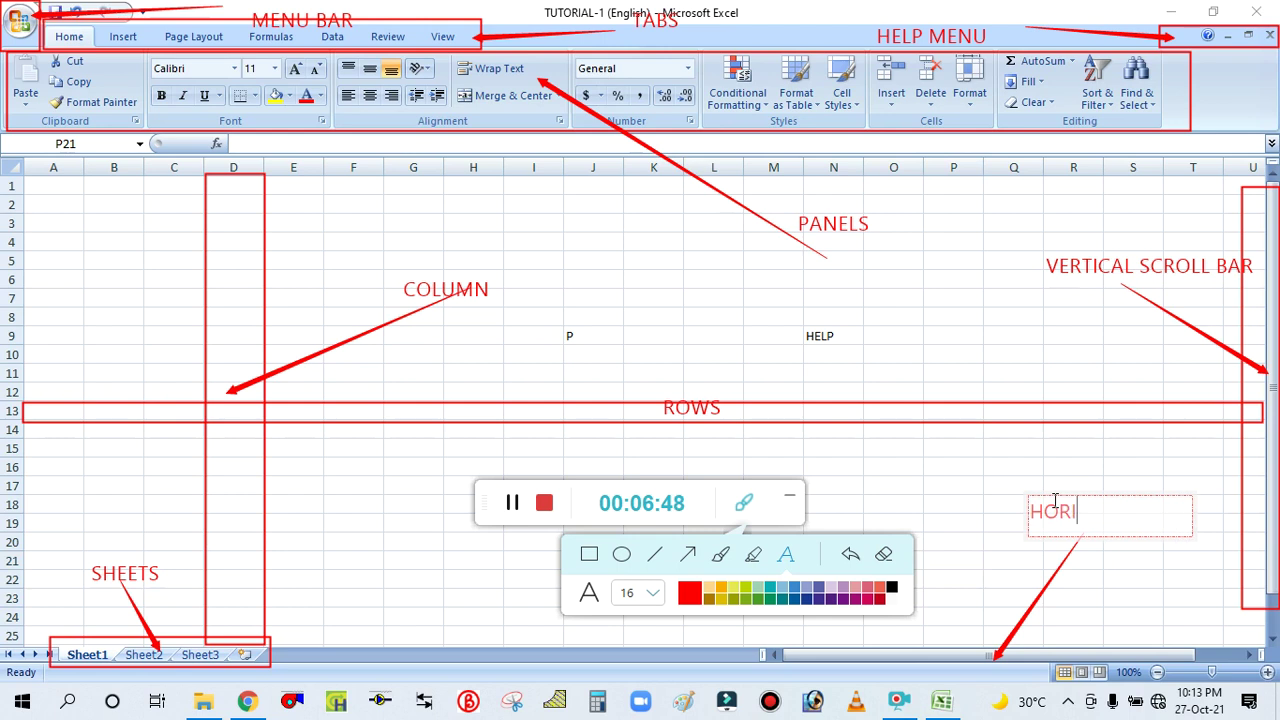
pyautogui.write('ZONT')
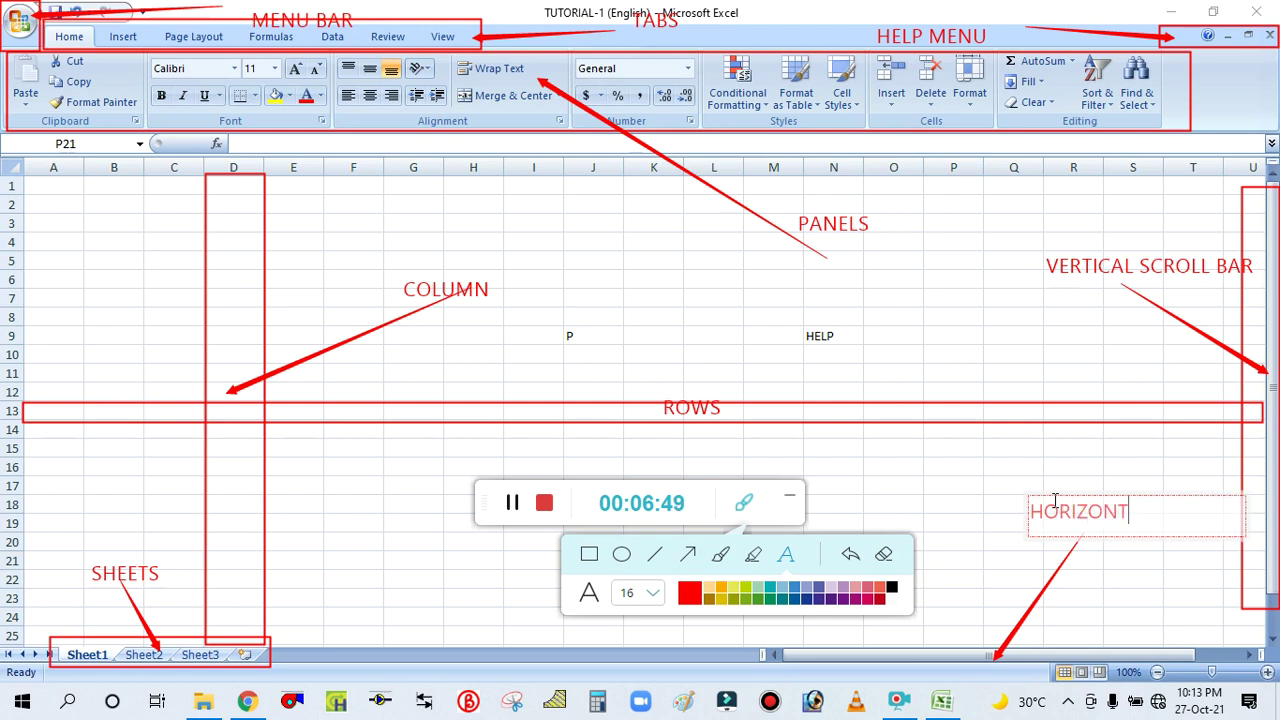
pyautogui.write('AL SCROLL BAR')
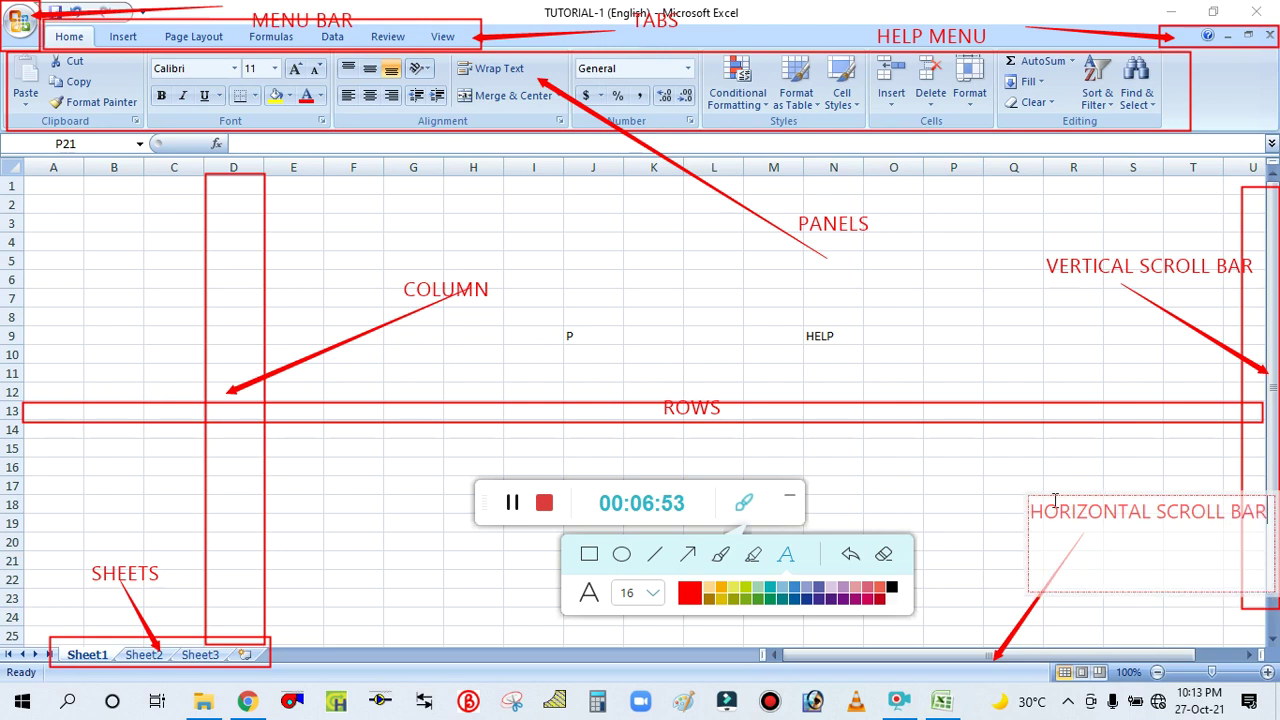
pyautogui.click(964, 471)
pyautogui.click(964, 471)
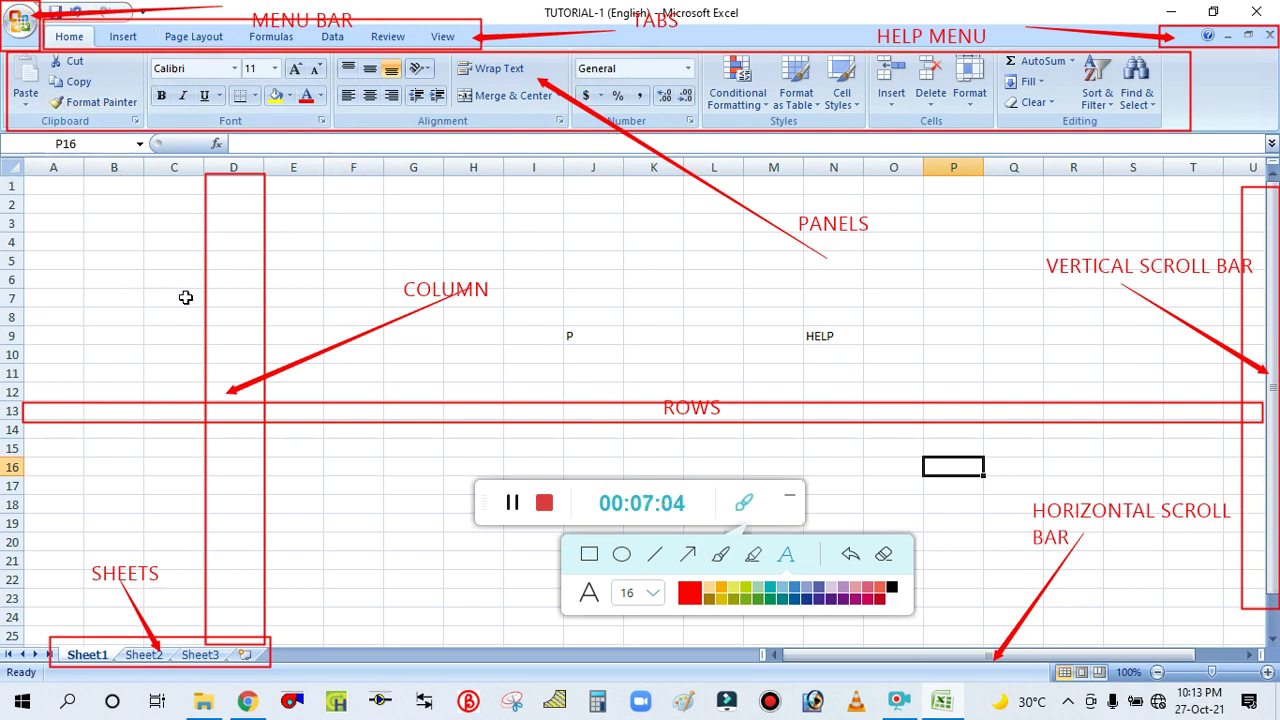
pyautogui.click(886, 556)
# Hide the annotation toolbar and clear the stray P and HELP entries from H7:P15
pyautogui.click(789, 497)
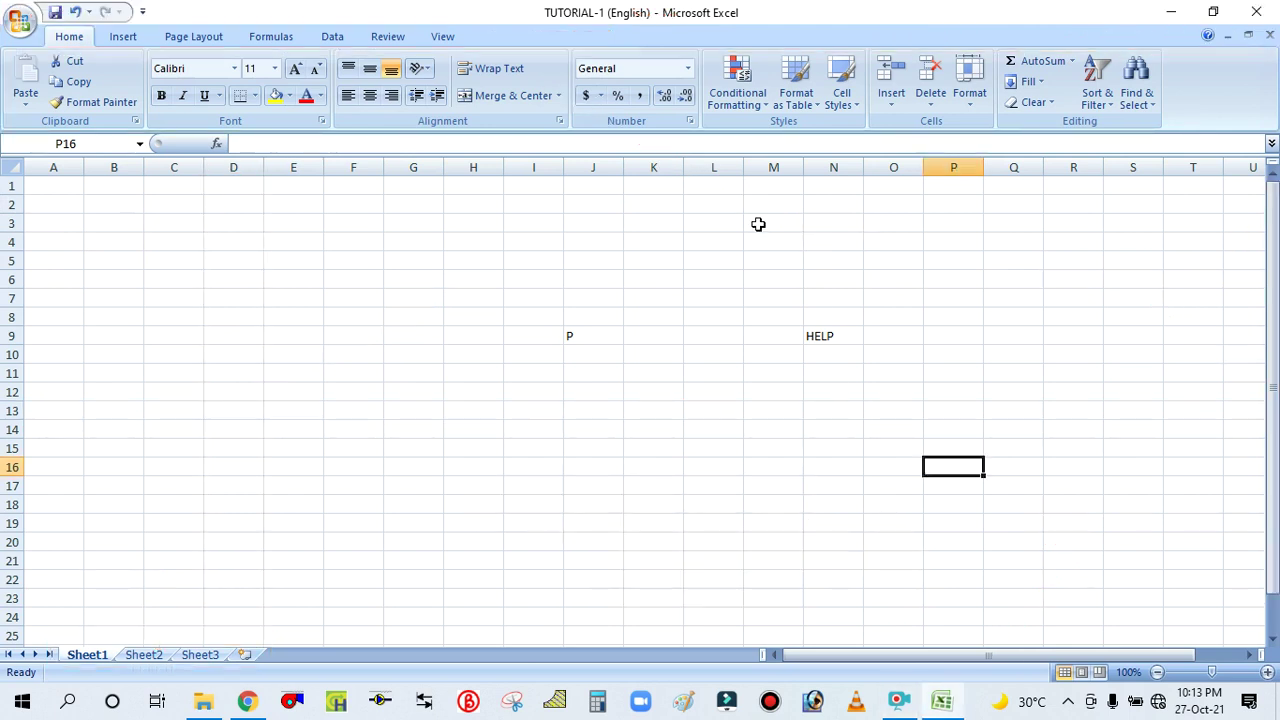
pyautogui.moveTo(473, 298); pyautogui.dragTo(943, 449)
pyautogui.press('Delete')
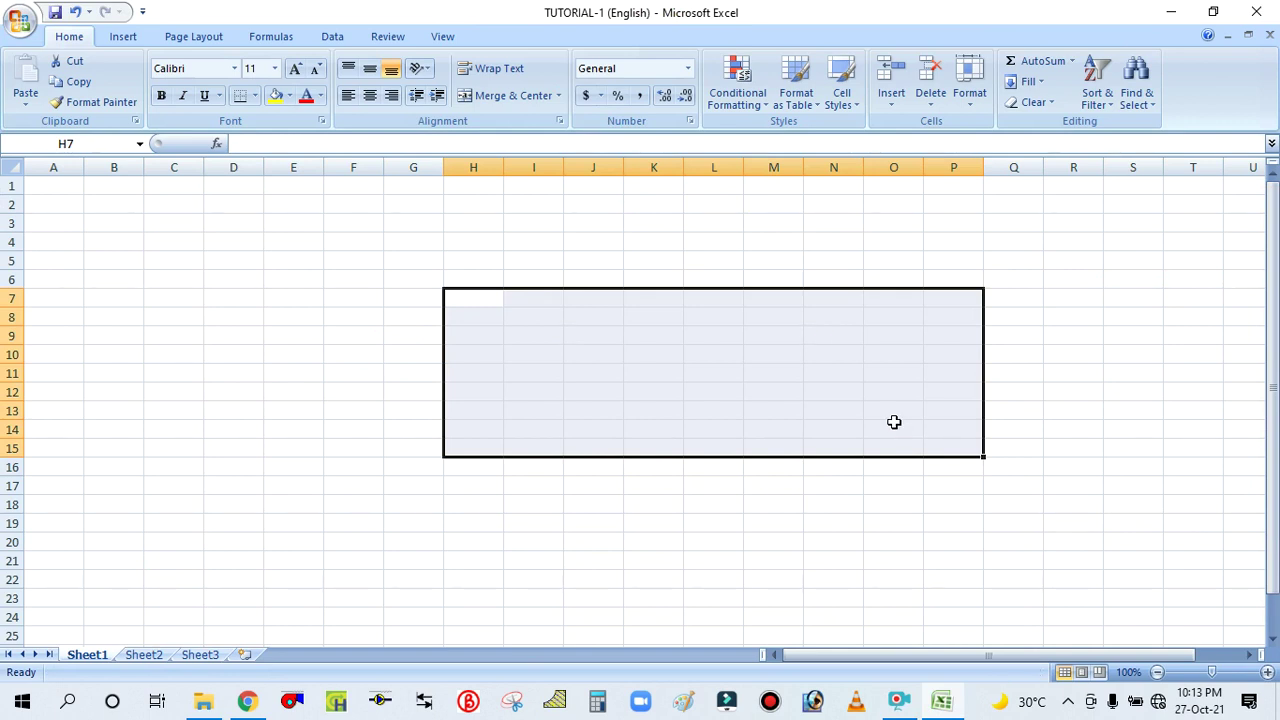
pyautogui.click(134, 318)
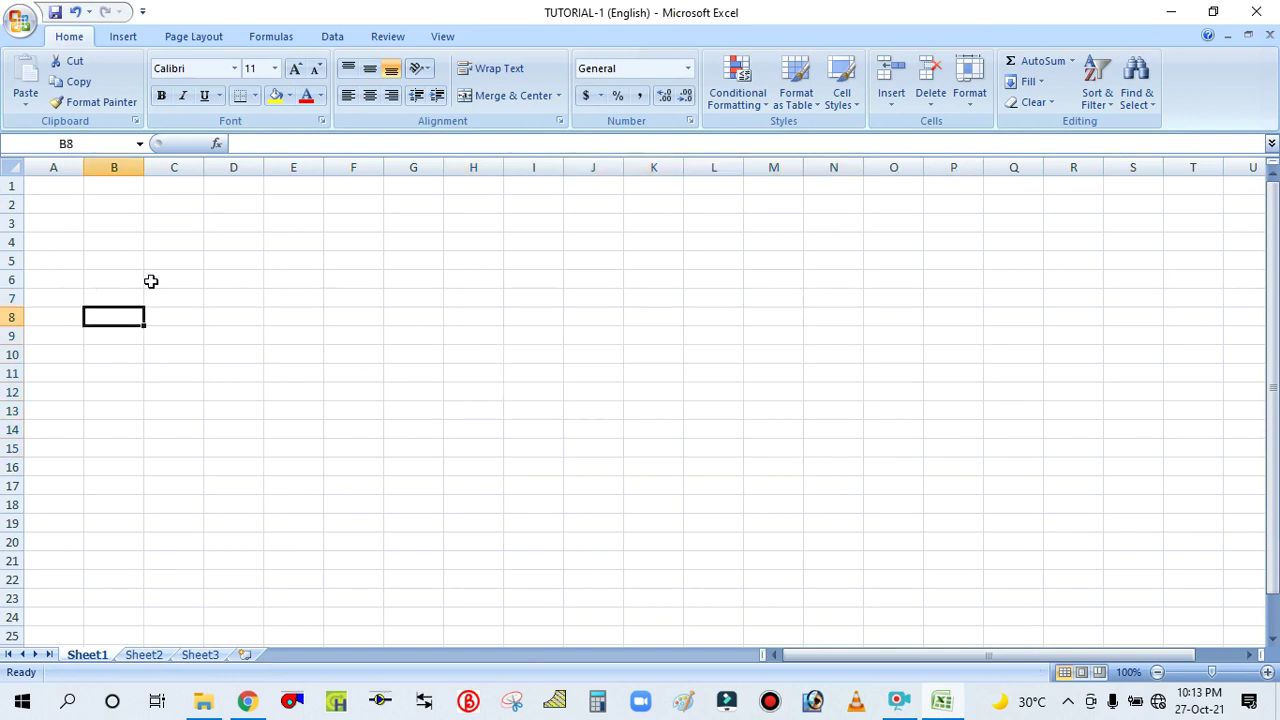
# Click through several cells of the empty Sheet1 grid
pyautogui.click(116, 201)
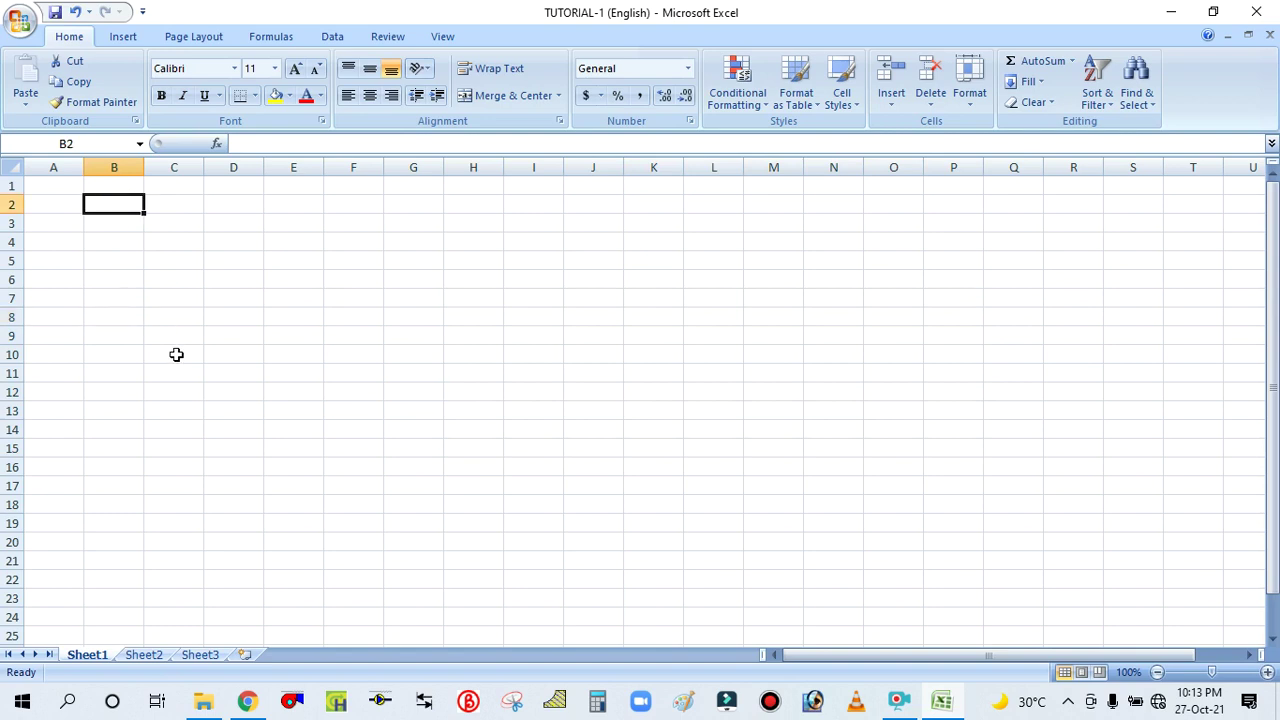
pyautogui.click(125, 262)
pyautogui.click(130, 207)
pyautogui.click(150, 240)
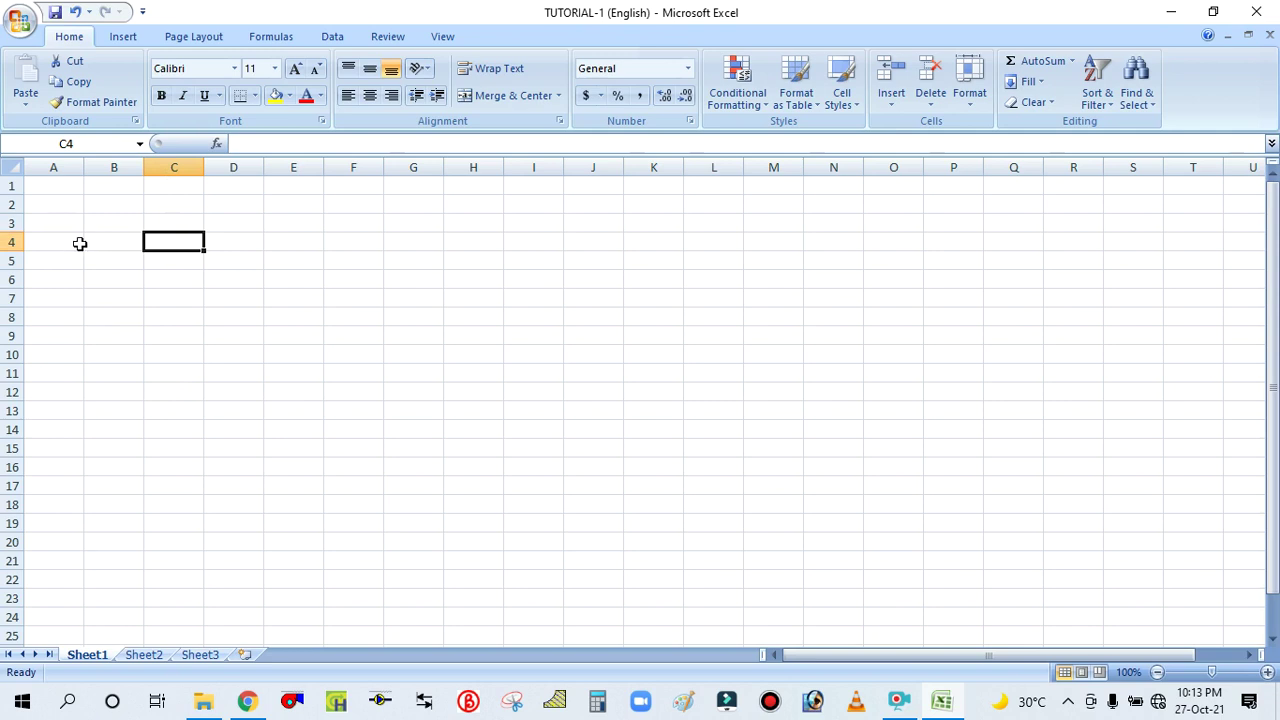
pyautogui.press('Return')
pyautogui.click(199, 375)
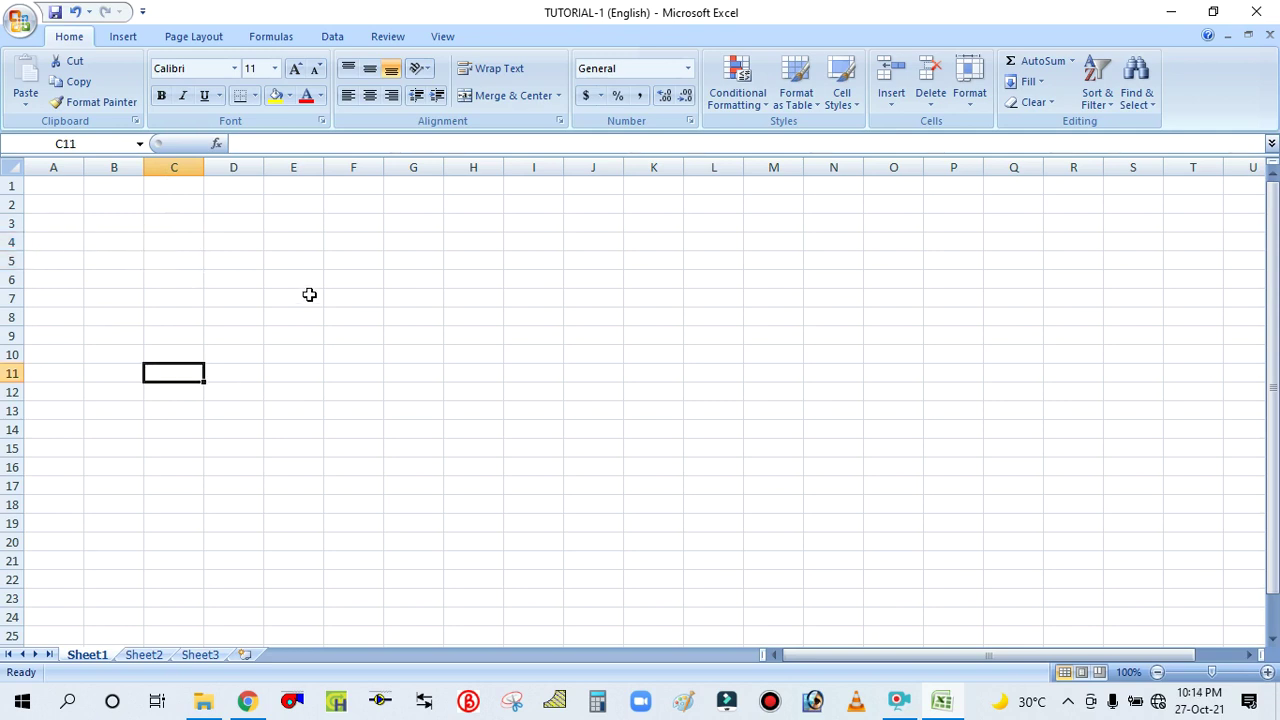
pyautogui.click(309, 294)
pyautogui.click(209, 260)
pyautogui.click(254, 334)
pyautogui.click(340, 309)
pyautogui.click(280, 268)
# Enter the heading S.N in B2 and widen column C
pyautogui.click(280, 375)
pyautogui.click(400, 354)
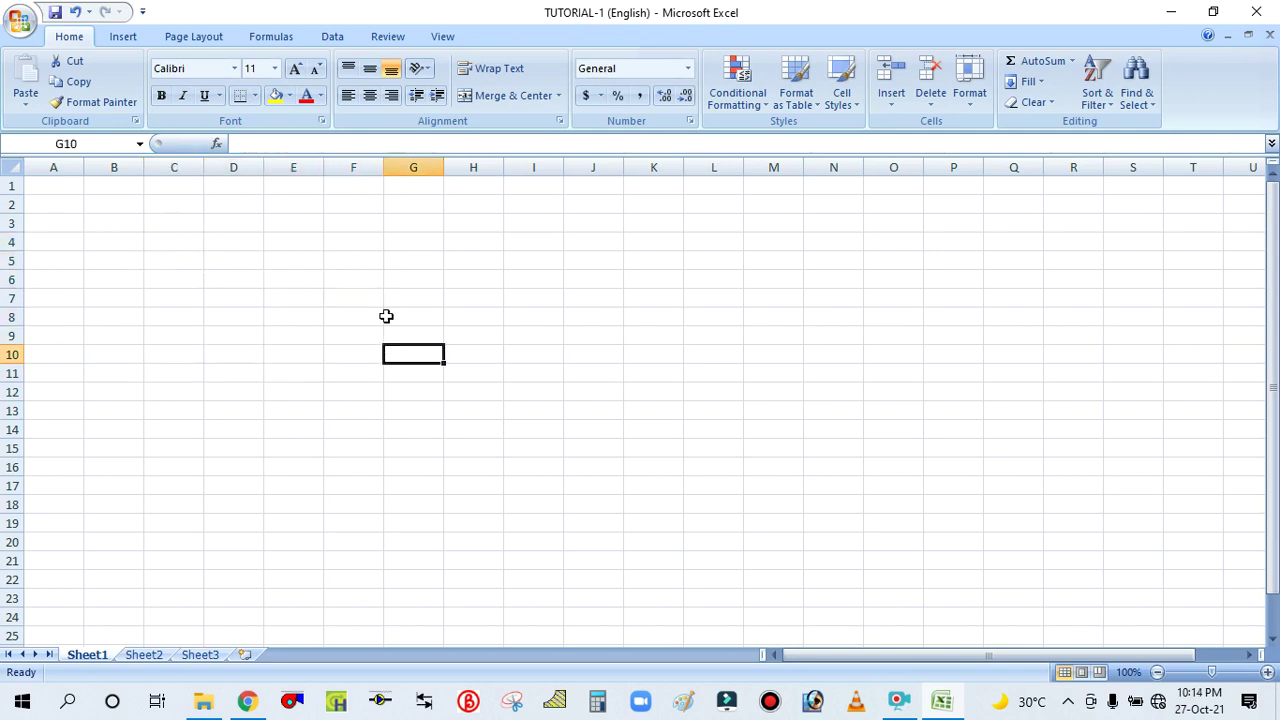
pyautogui.click(119, 205)
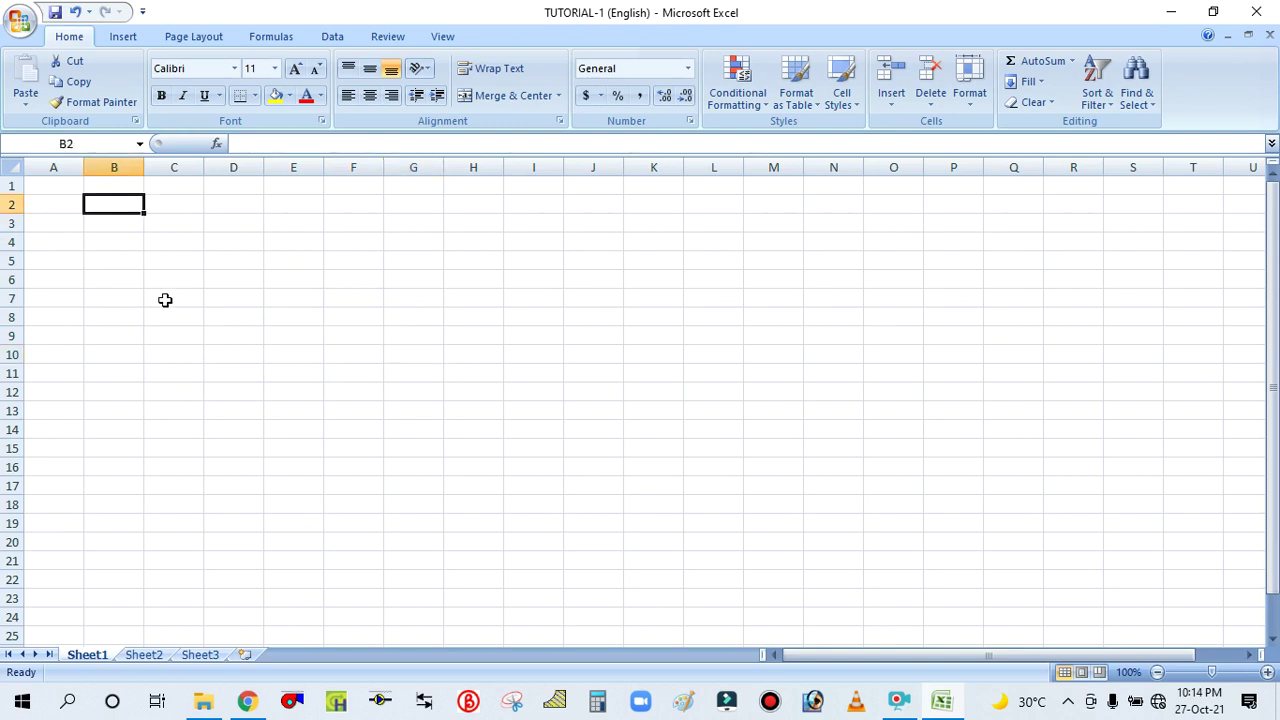
pyautogui.write('S.N')
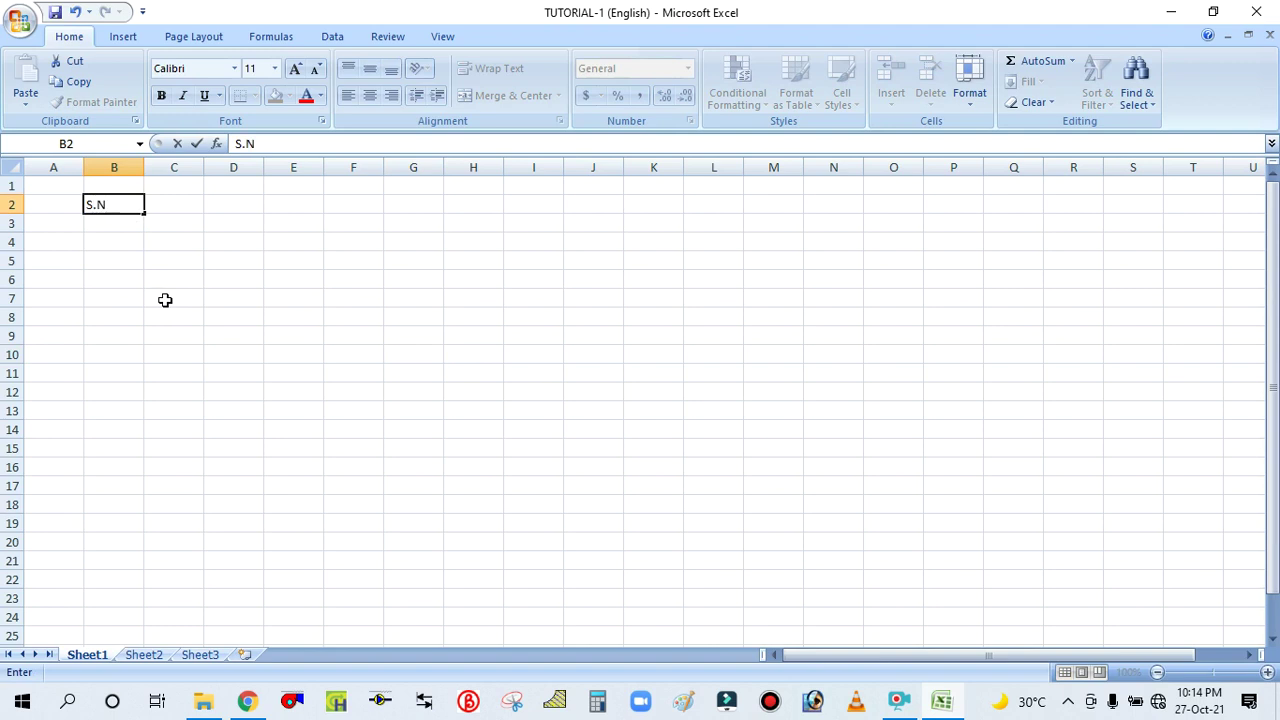
pyautogui.click(165, 300)
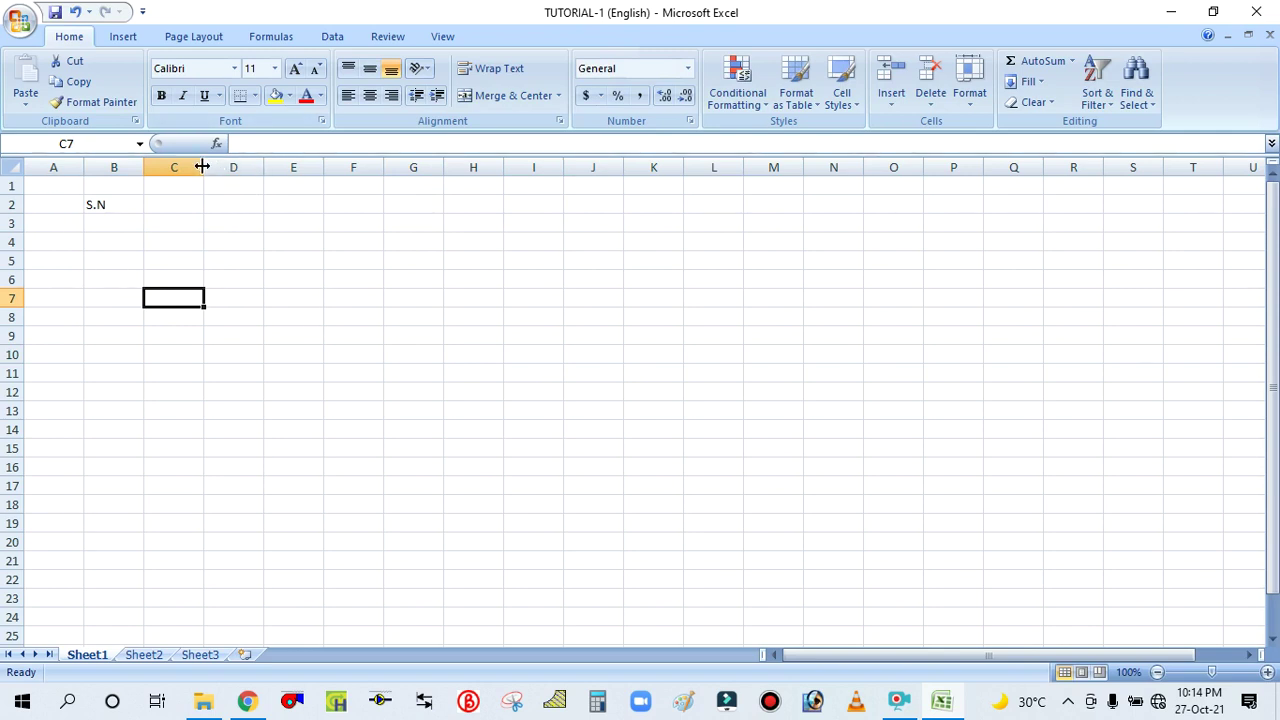
pyautogui.moveTo(202, 167); pyautogui.dragTo(340, 162)
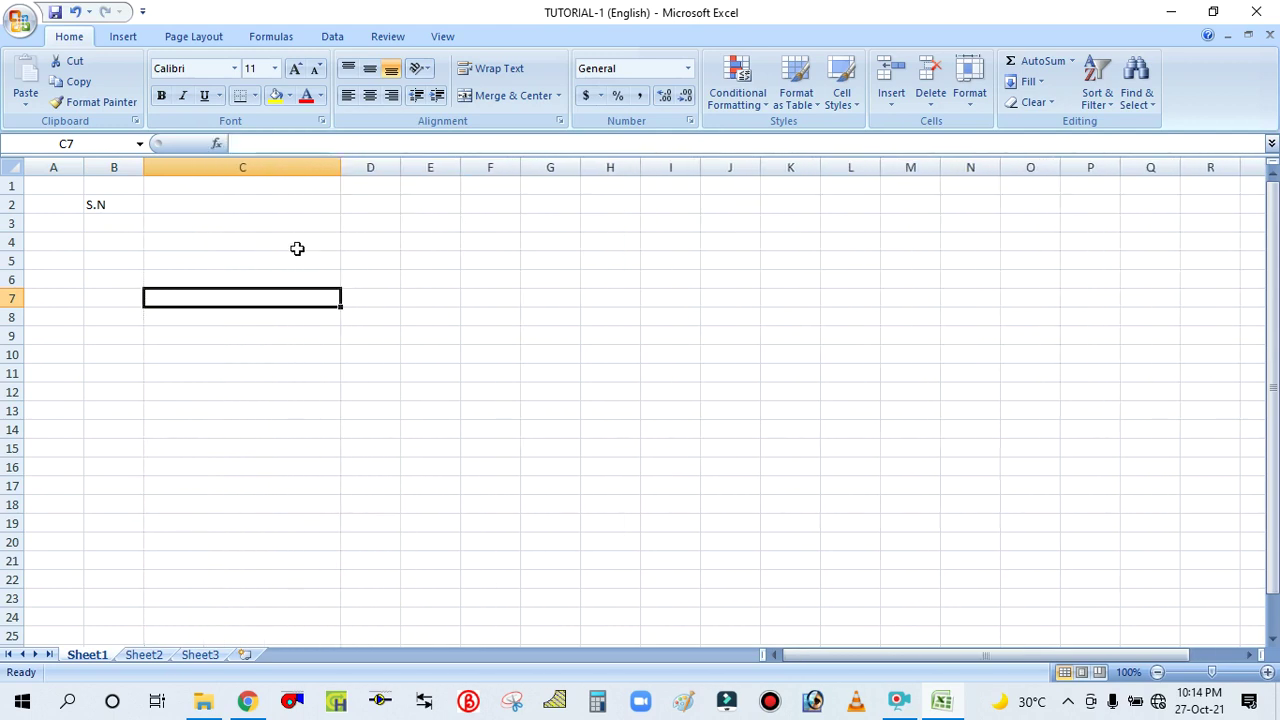
# Enter the heading DESCRIPTION in C2 and widen columns D and E
pyautogui.click(224, 205)
pyautogui.write('DESC')
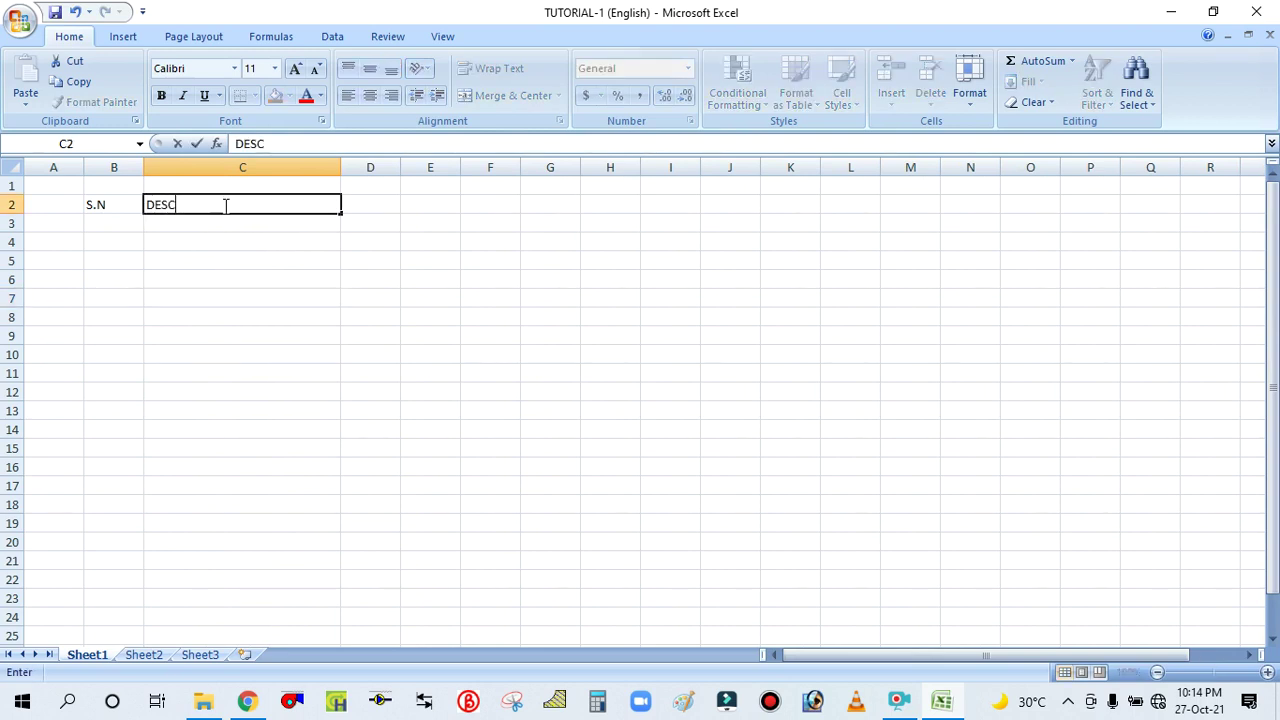
pyautogui.write('RIPTION')
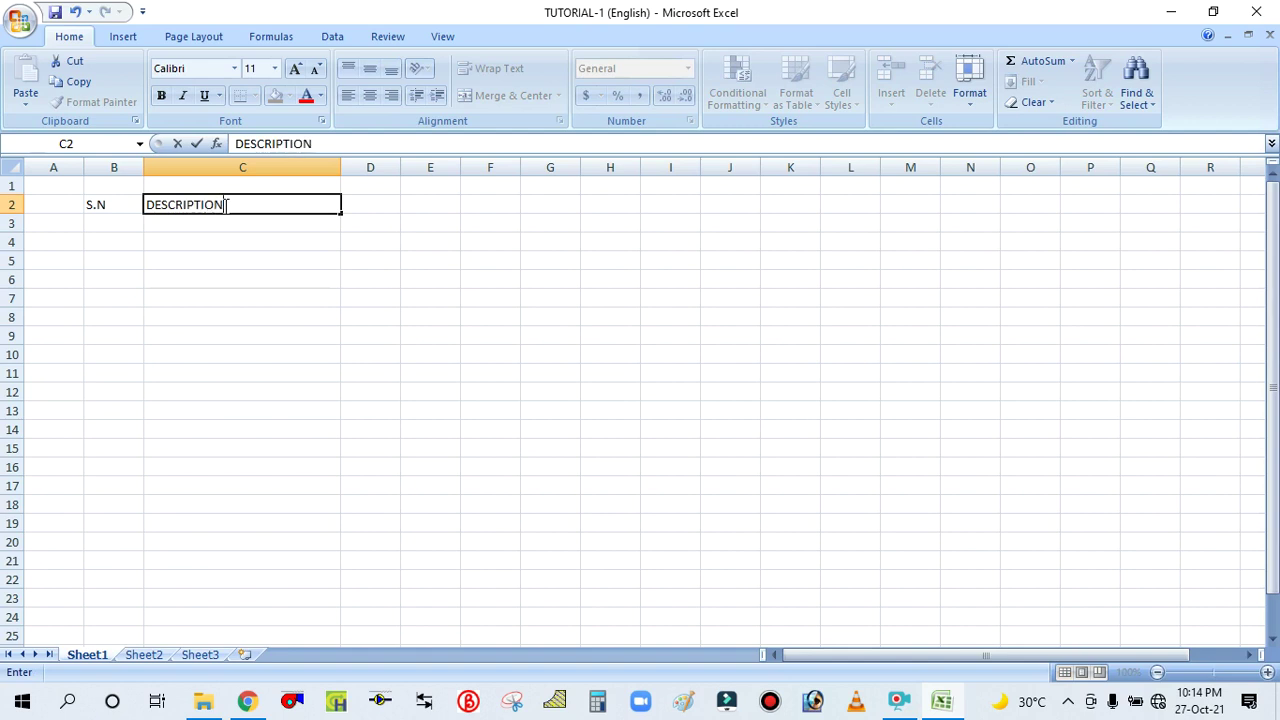
pyautogui.click(232, 296)
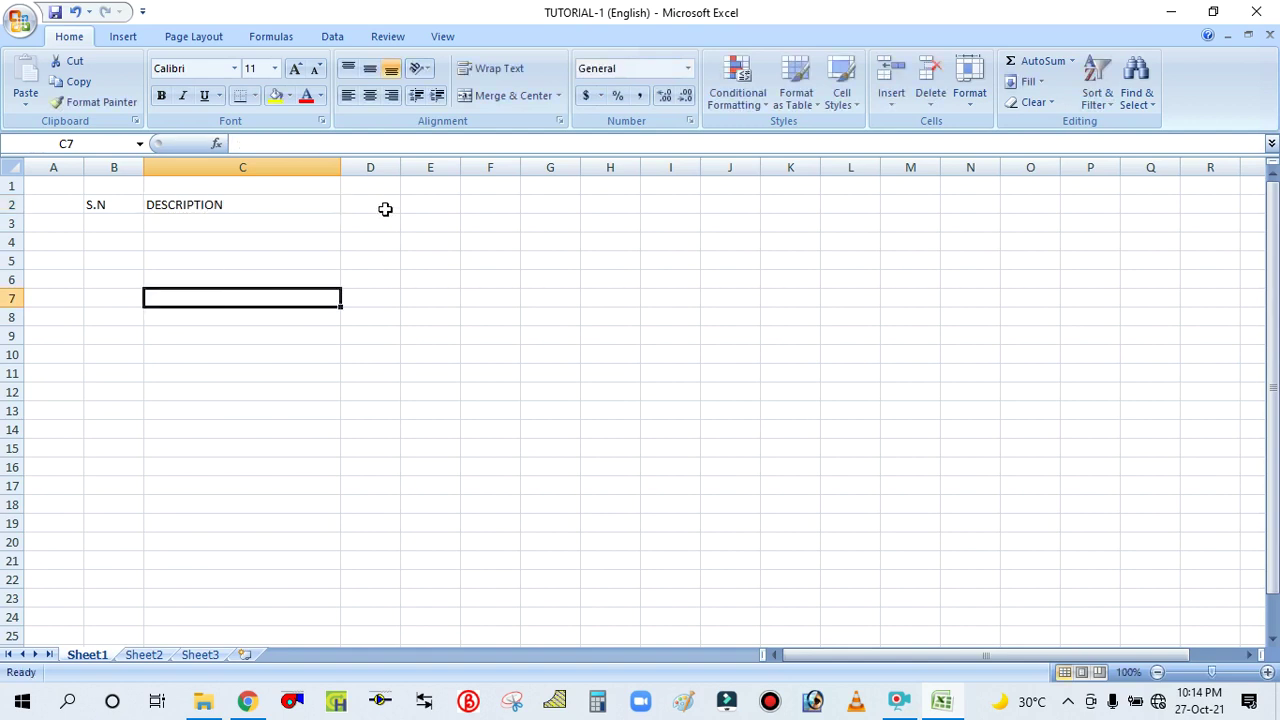
pyautogui.moveTo(402, 169); pyautogui.dragTo(536, 165)
pyautogui.click(405, 203)
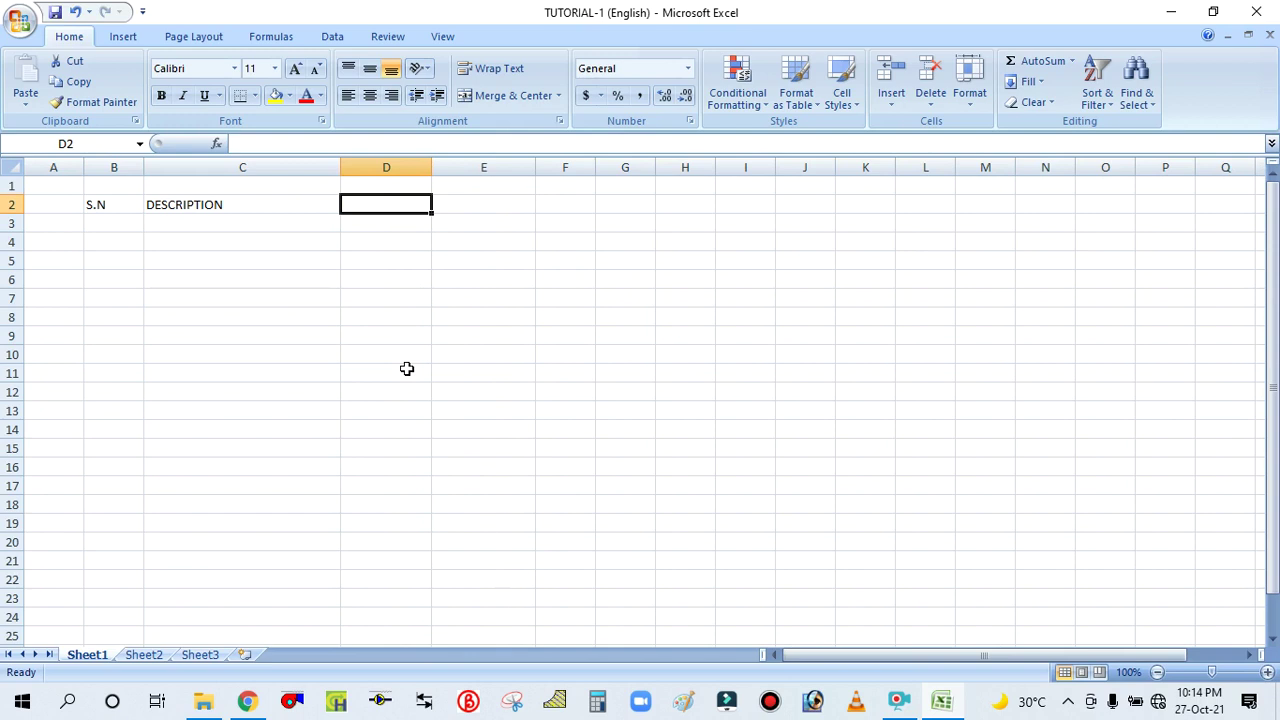
# Enter the subject headings PHY in D3 and CHEM in E3
pyautogui.click(388, 224)
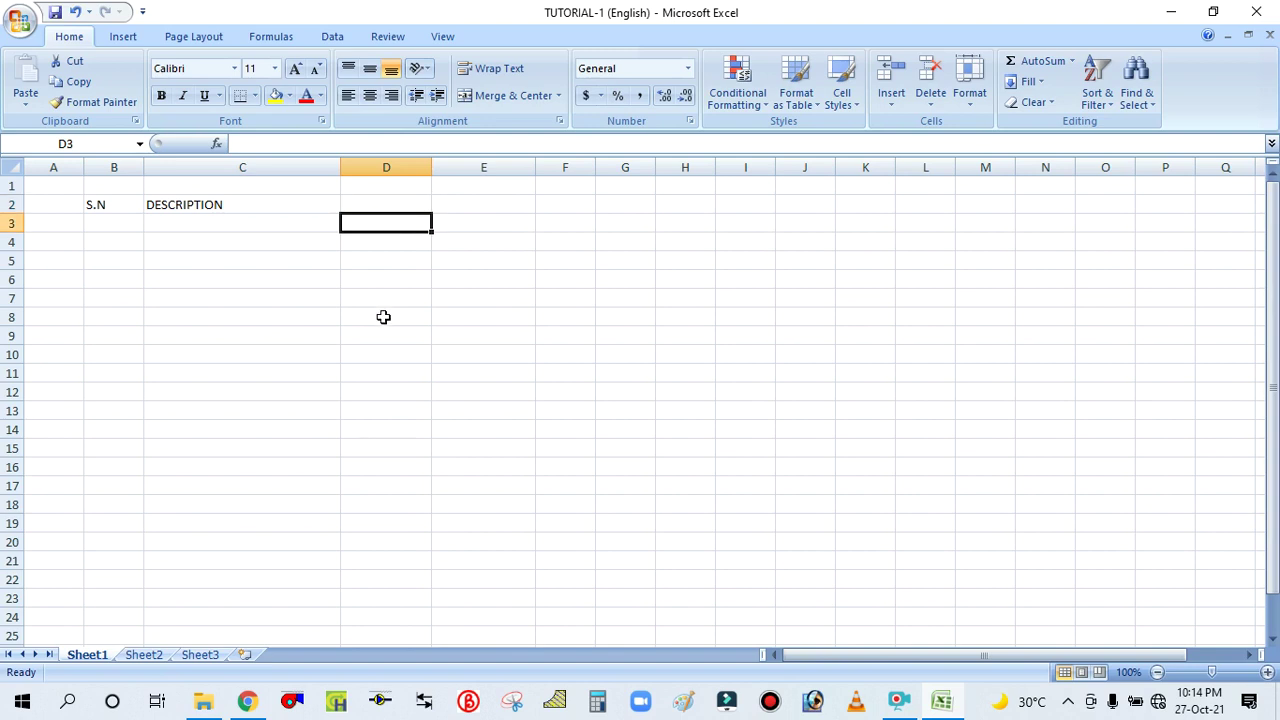
pyautogui.write('PHY')
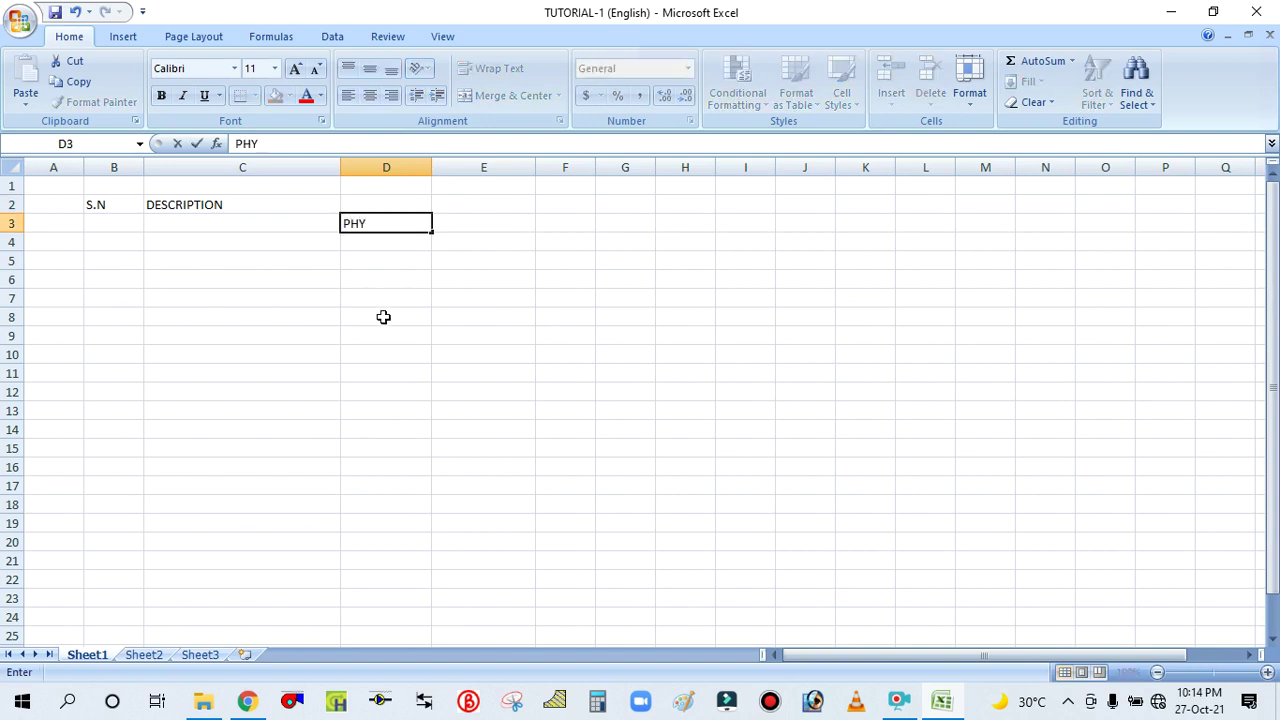
pyautogui.click(383, 317)
pyautogui.click(466, 222)
pyautogui.write('CHEM')
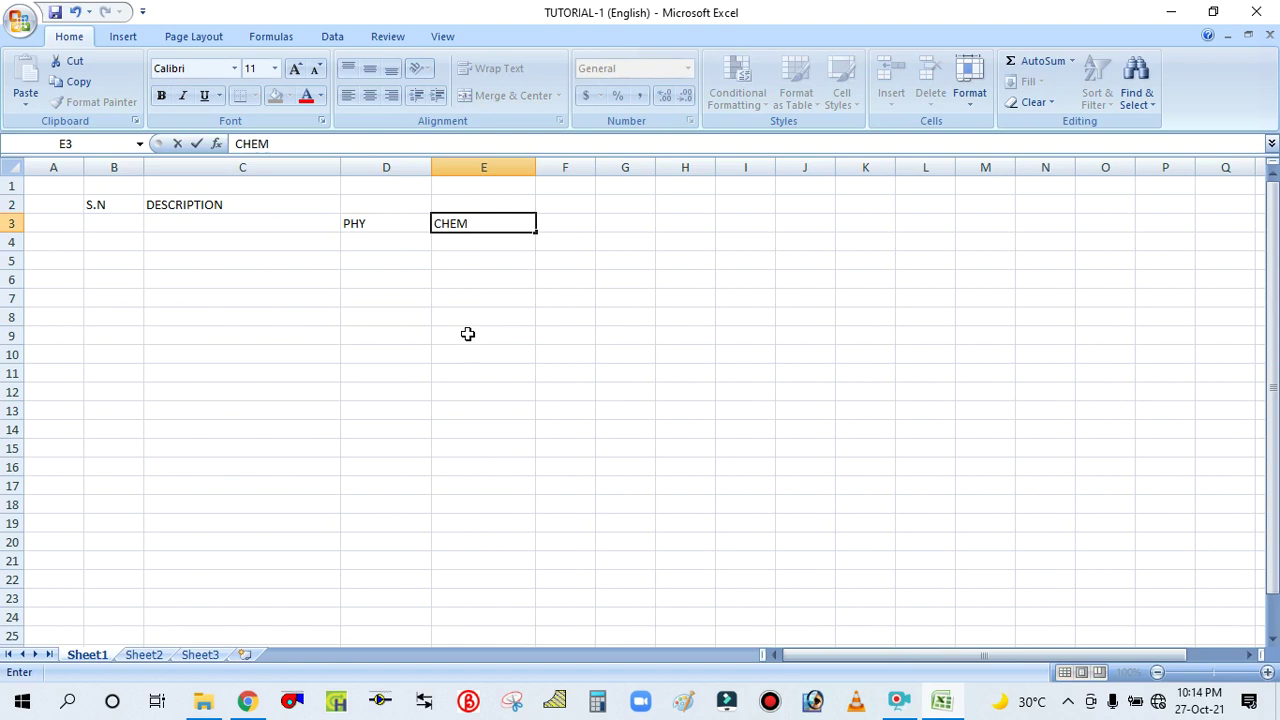
pyautogui.click(506, 350)
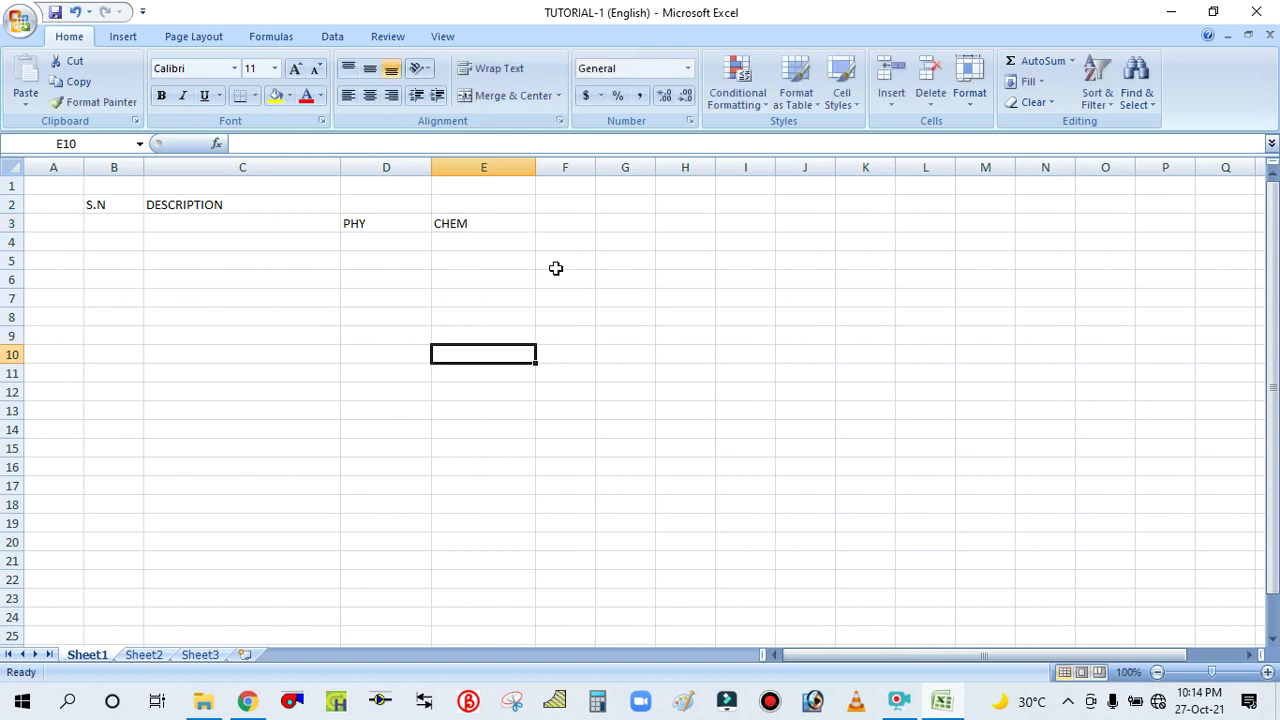
# Widen column F, enter MATH in F3, and merge and center D2:F2
pyautogui.moveTo(594, 164); pyautogui.dragTo(629, 166)
pyautogui.click(571, 219)
pyautogui.write('MATH')
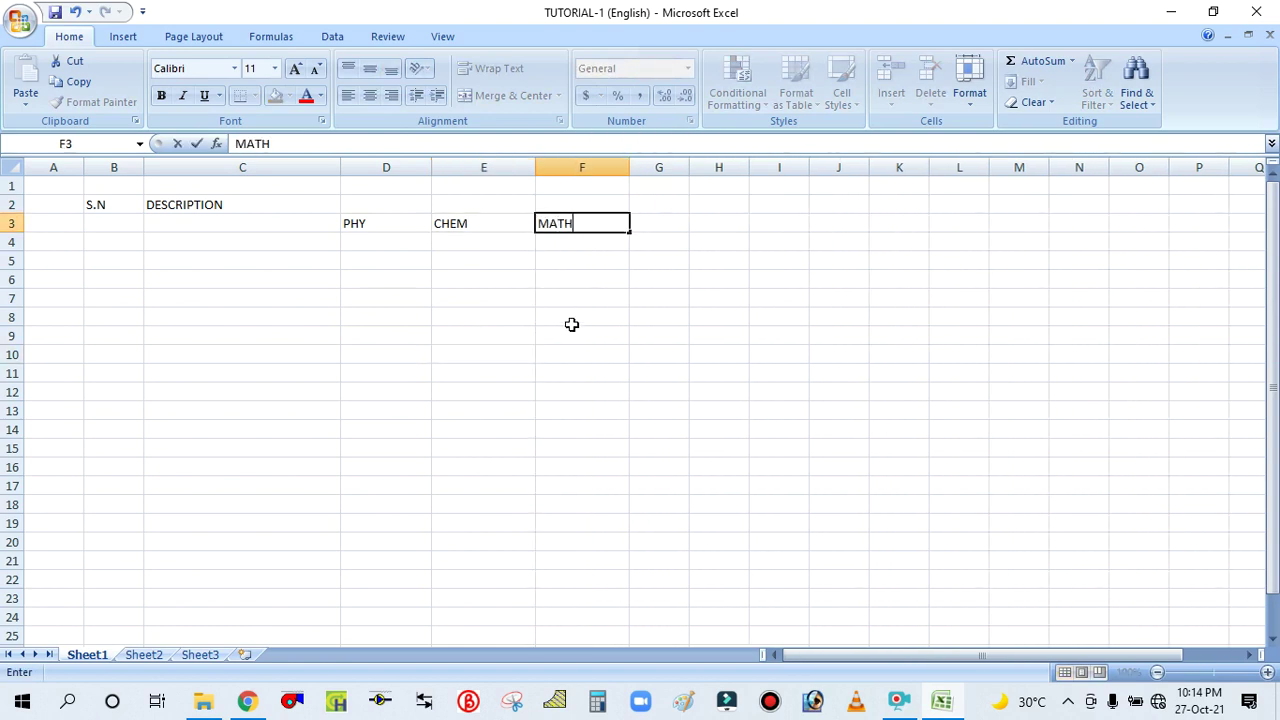
pyautogui.click(571, 324)
pyautogui.moveTo(386, 200); pyautogui.dragTo(540, 201)
pyautogui.click(511, 93)
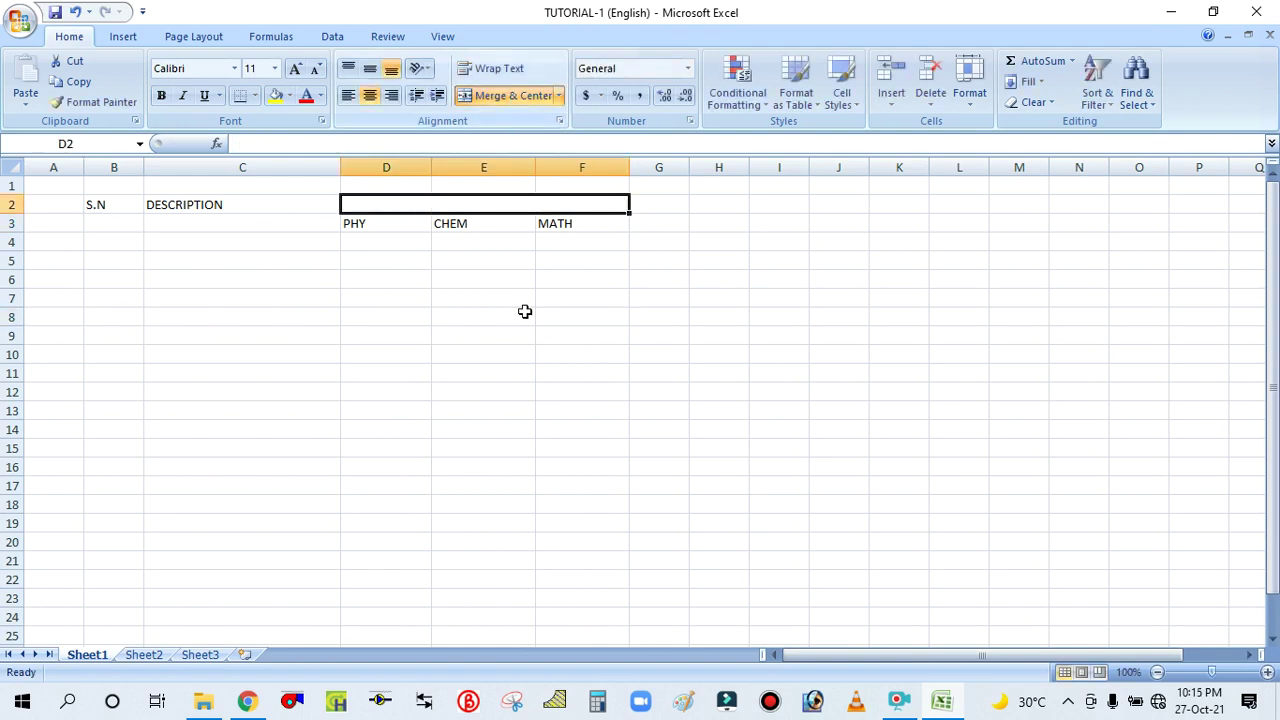
# Enter MARKS in the merged D2:F2 cell and STUDEN NAME in C2
pyautogui.click(529, 345)
pyautogui.click(450, 259)
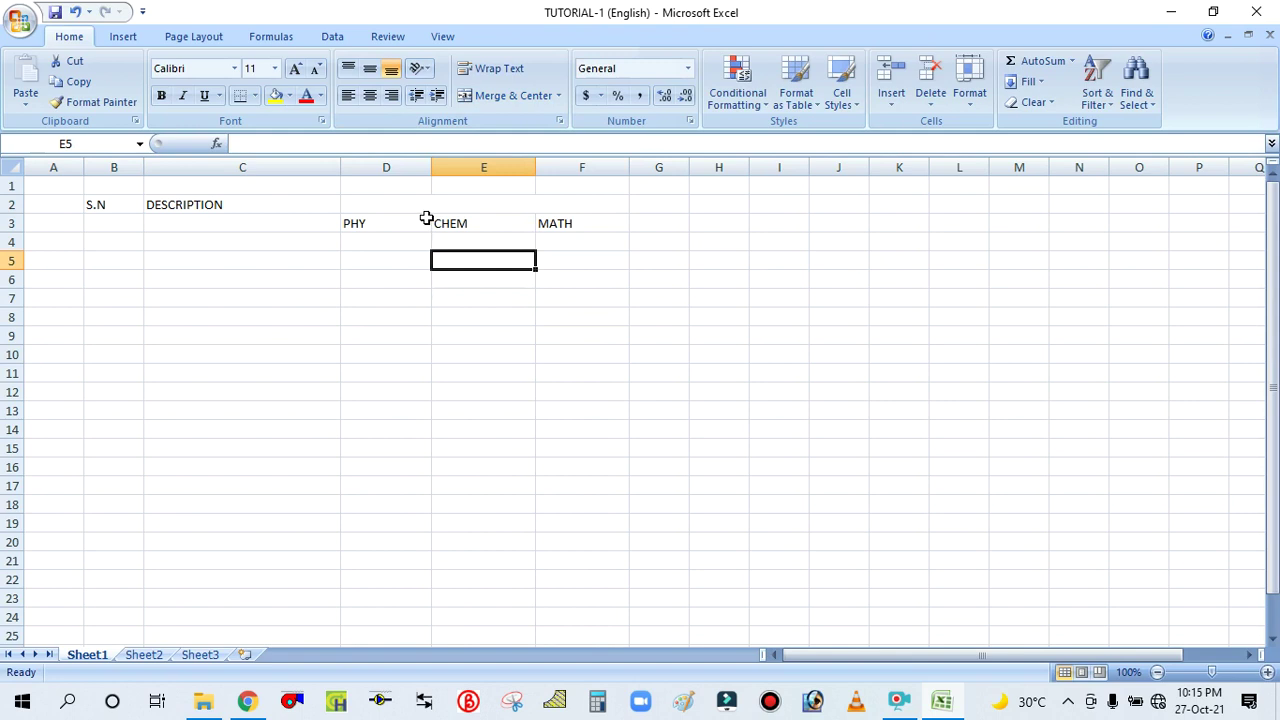
pyautogui.click(401, 200)
pyautogui.write('MA')
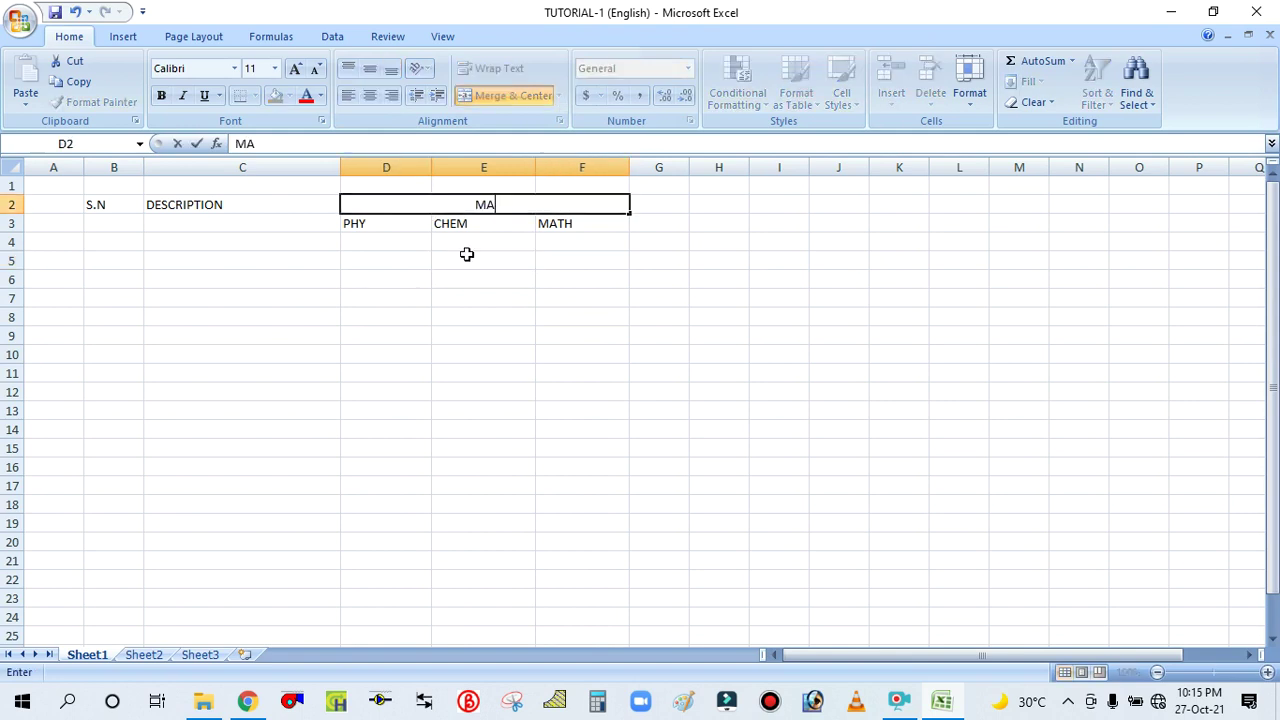
pyautogui.write('RKS')
pyautogui.click(524, 360)
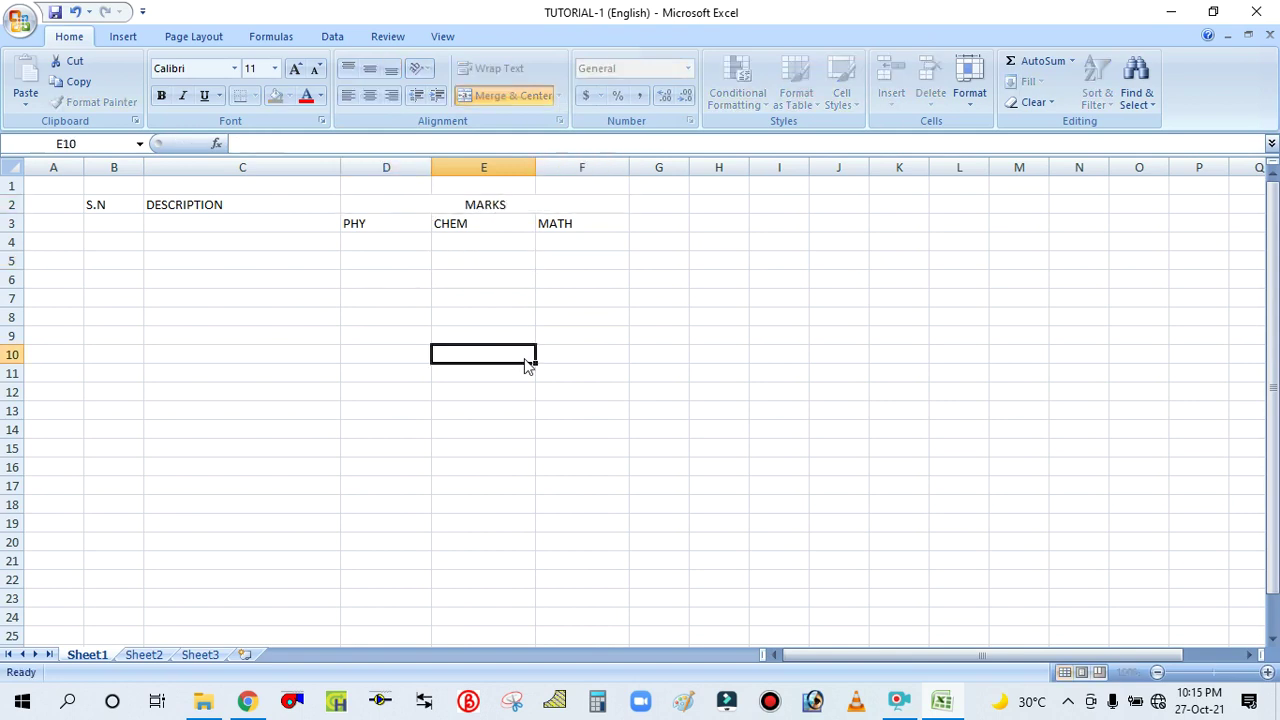
pyautogui.click(254, 207)
pyautogui.write('S')
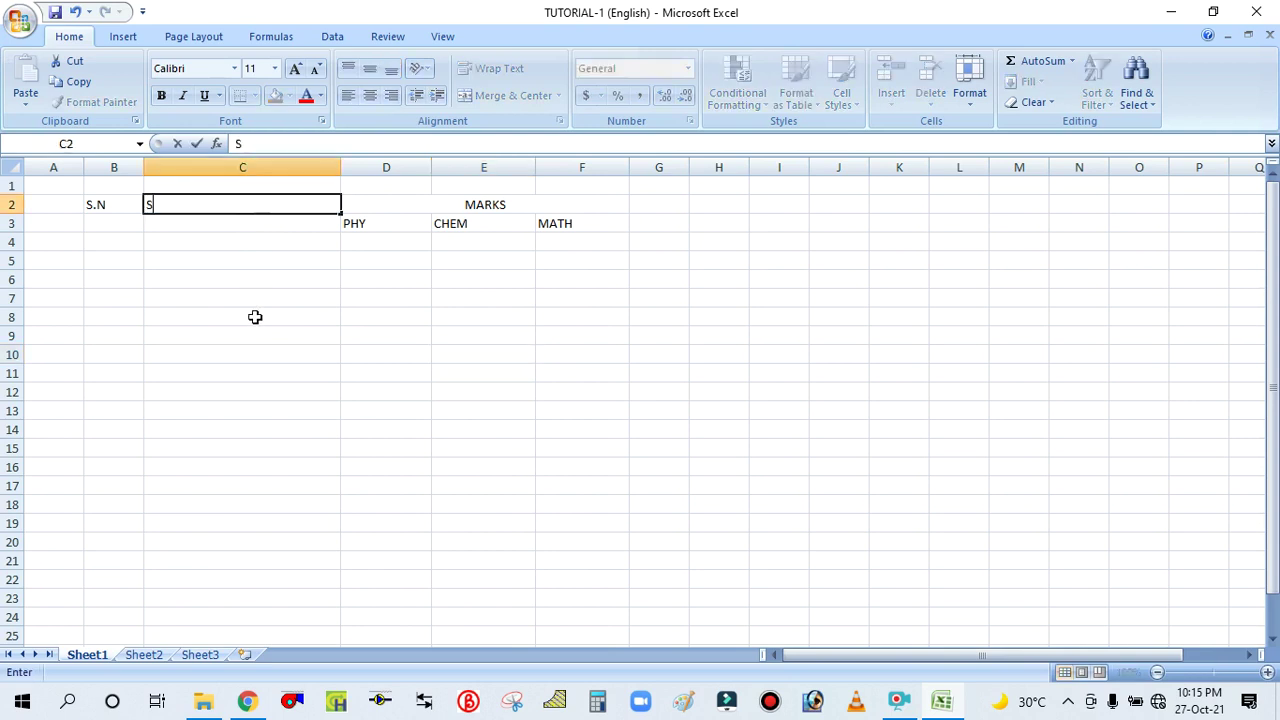
pyautogui.write('TUDEN NAME')
pyautogui.click(255, 317)
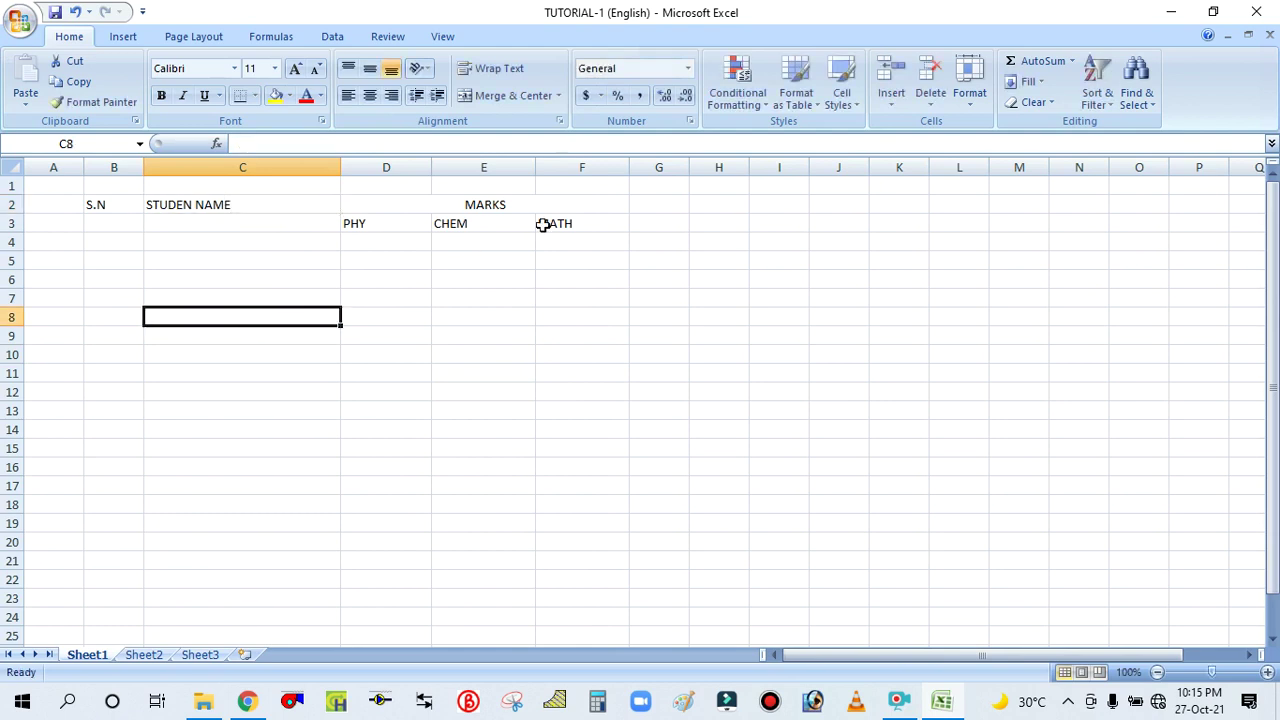
# Widen column G and enter TOTAL MARKS in G2
pyautogui.moveTo(688, 169); pyautogui.dragTo(794, 169)
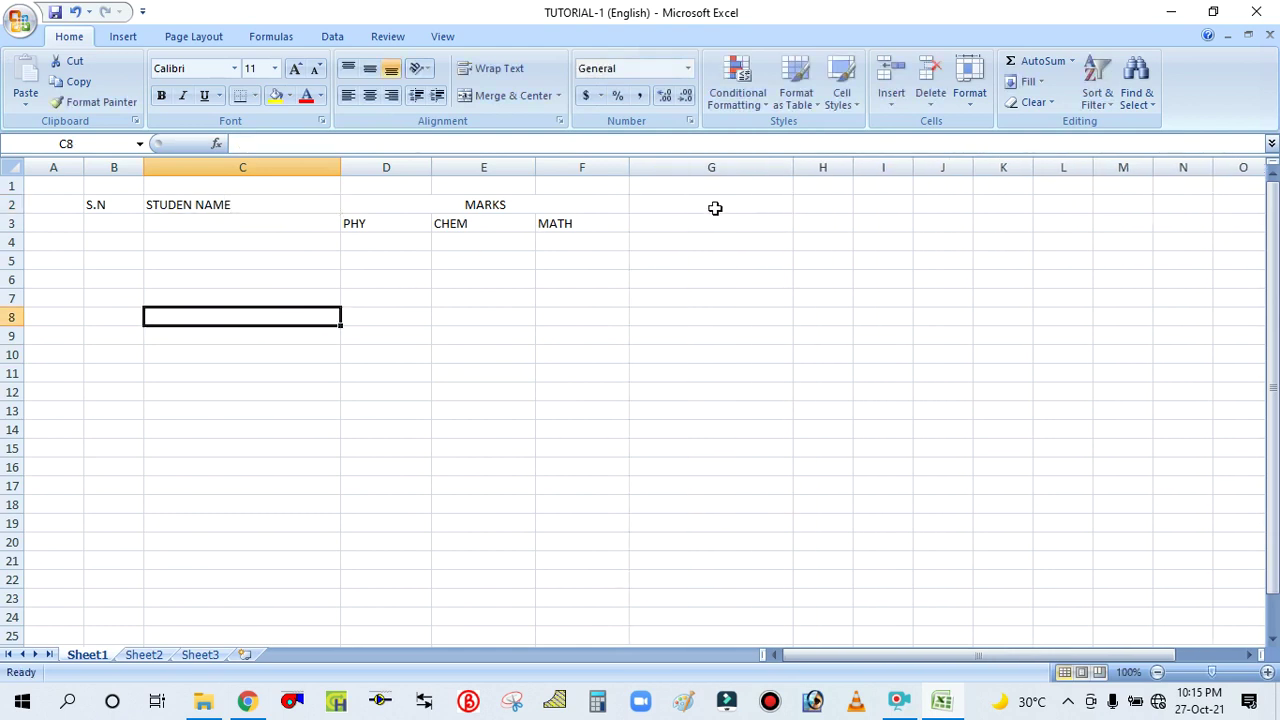
pyautogui.click(708, 205)
pyautogui.write('TOTAL')
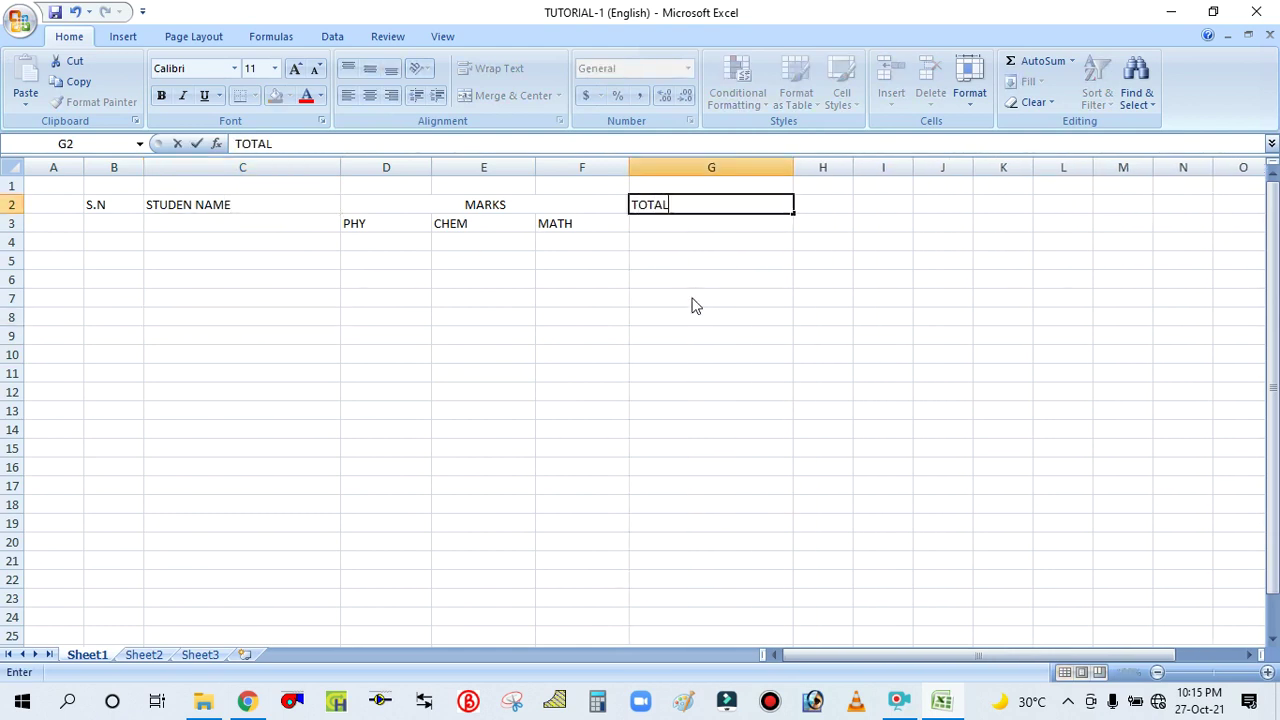
pyautogui.write(' MARKS')
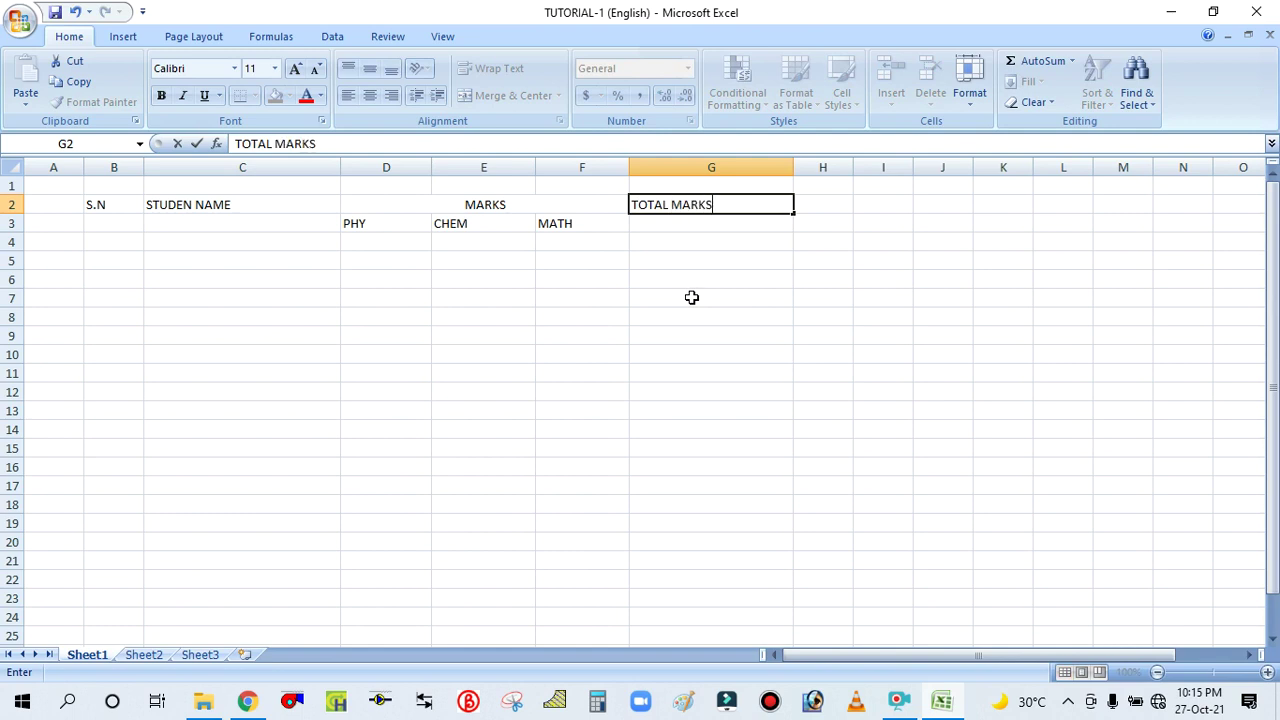
pyautogui.click(691, 297)
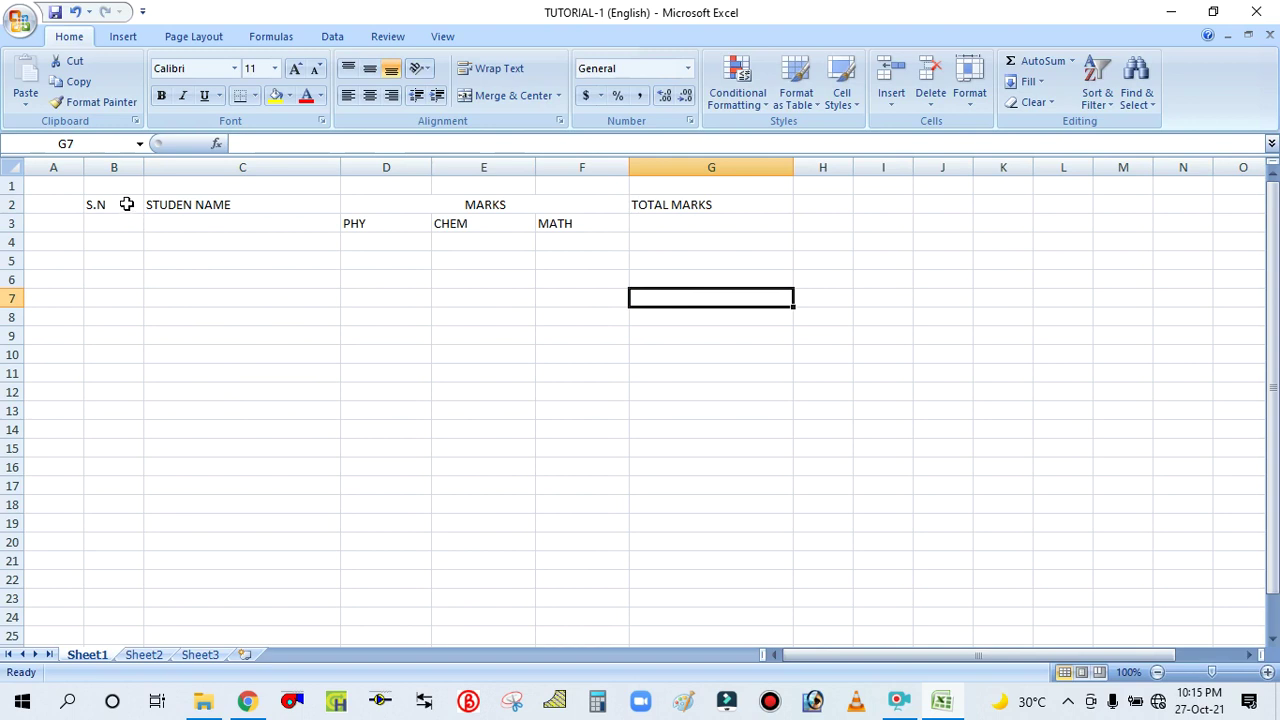
pyautogui.click(120, 204)
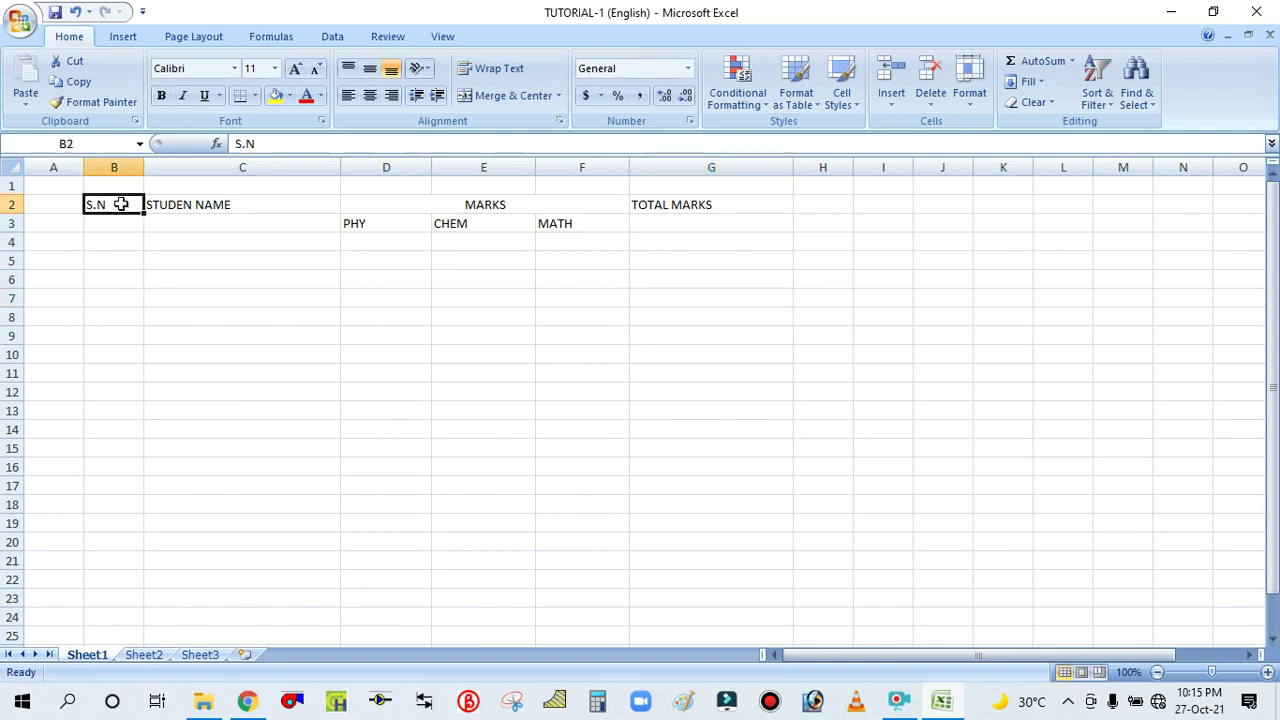
# Merge and centre B2:B3, C2:C3 and G2:G3 for S.N, STUDEN NAME and TOTAL MARKS
pyautogui.moveTo(120, 206); pyautogui.dragTo(118, 221)
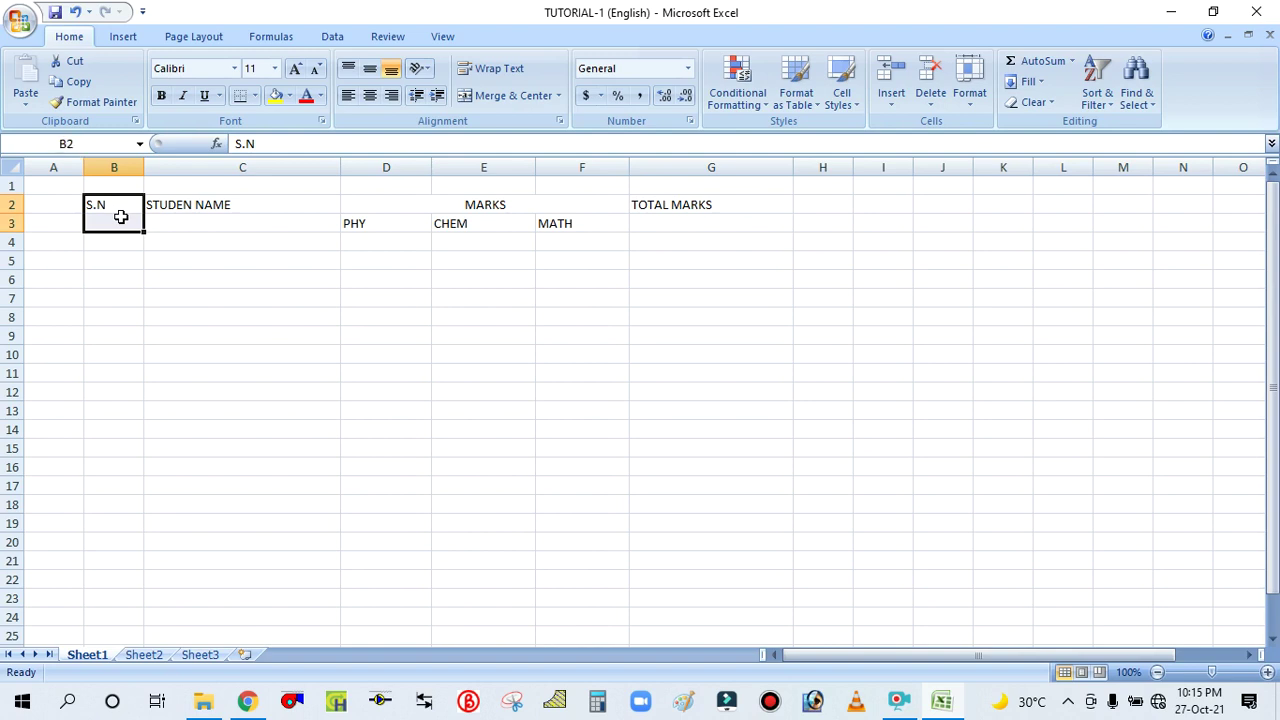
pyautogui.click(502, 100)
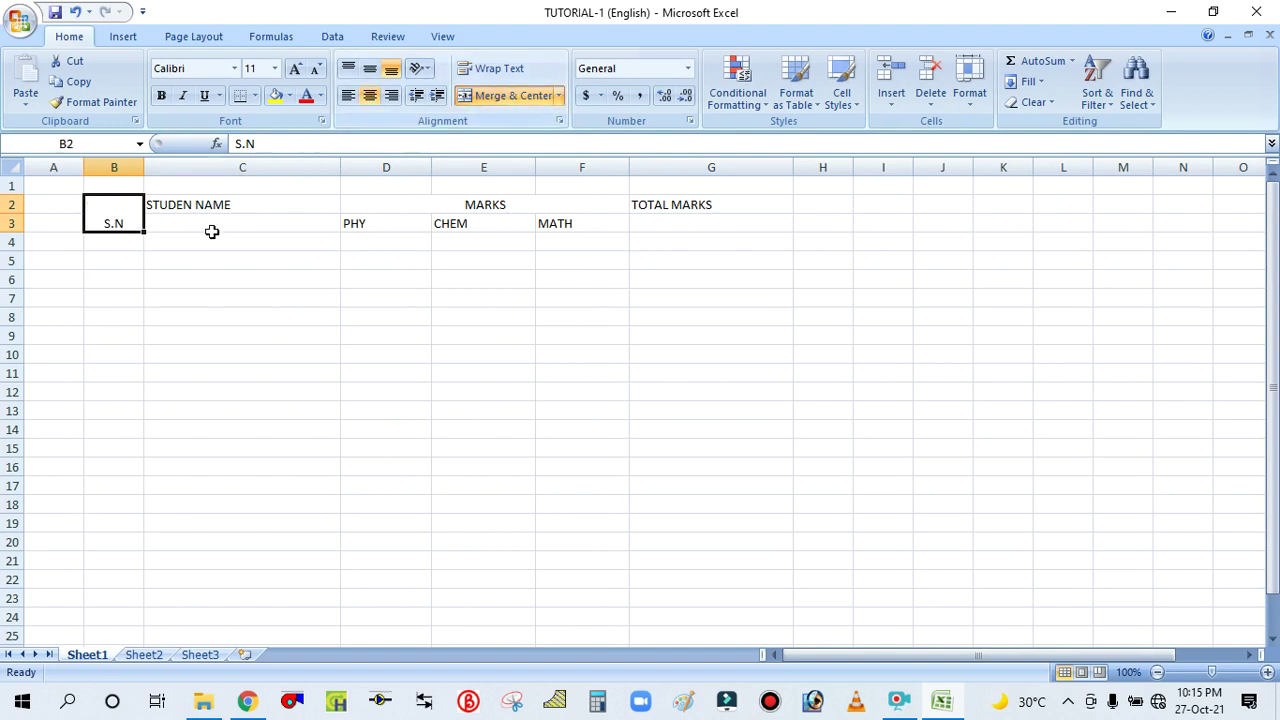
pyautogui.moveTo(229, 198); pyautogui.dragTo(228, 215)
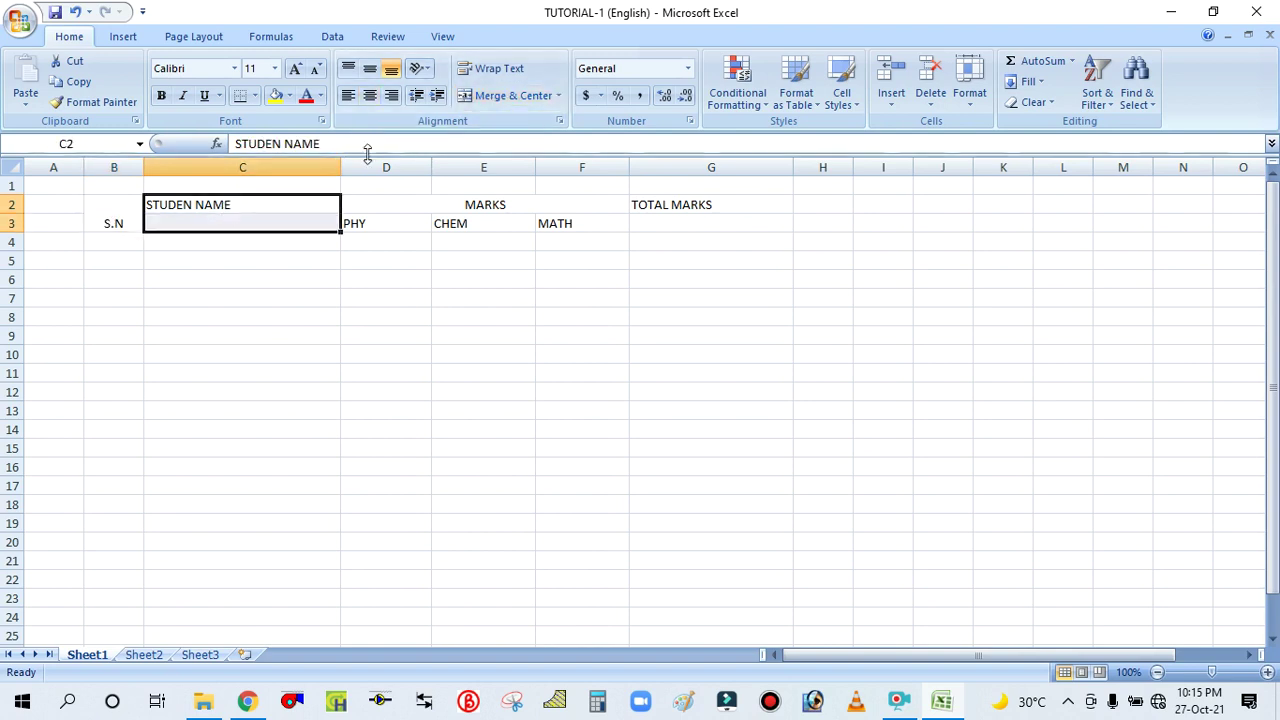
pyautogui.click(502, 97)
pyautogui.click(408, 208)
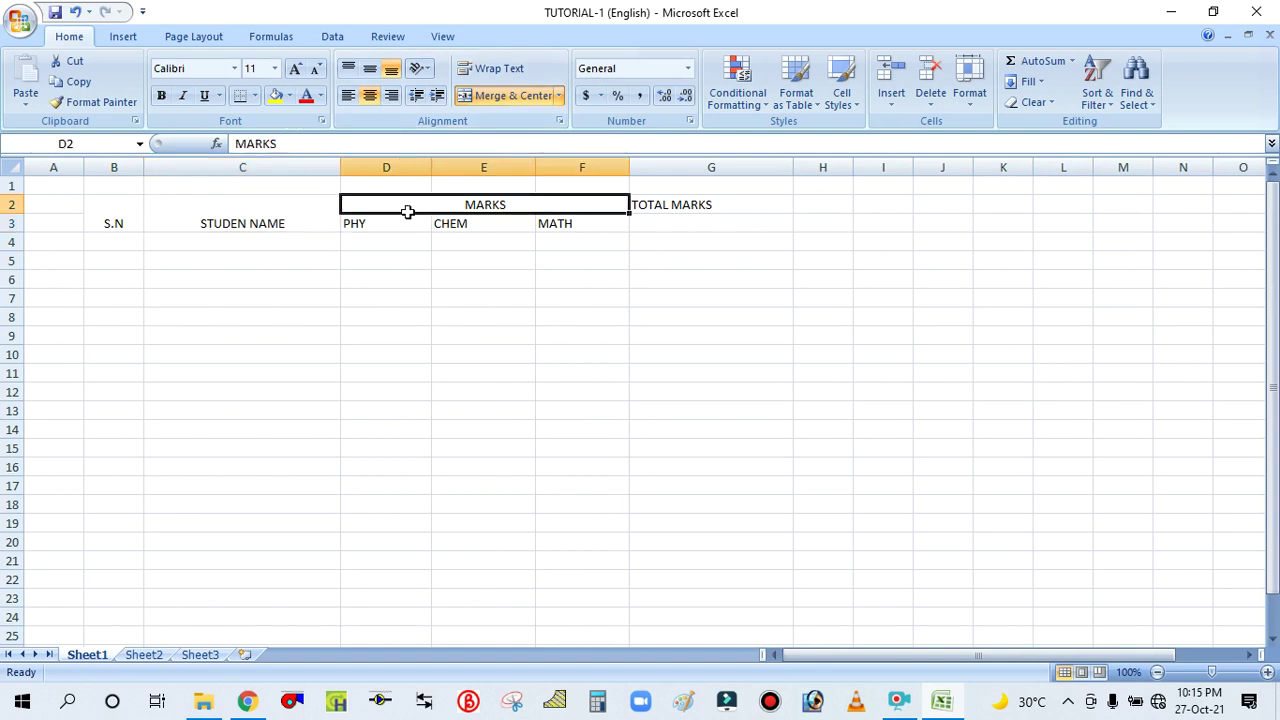
pyautogui.click(383, 263)
pyautogui.moveTo(671, 205); pyautogui.dragTo(670, 224)
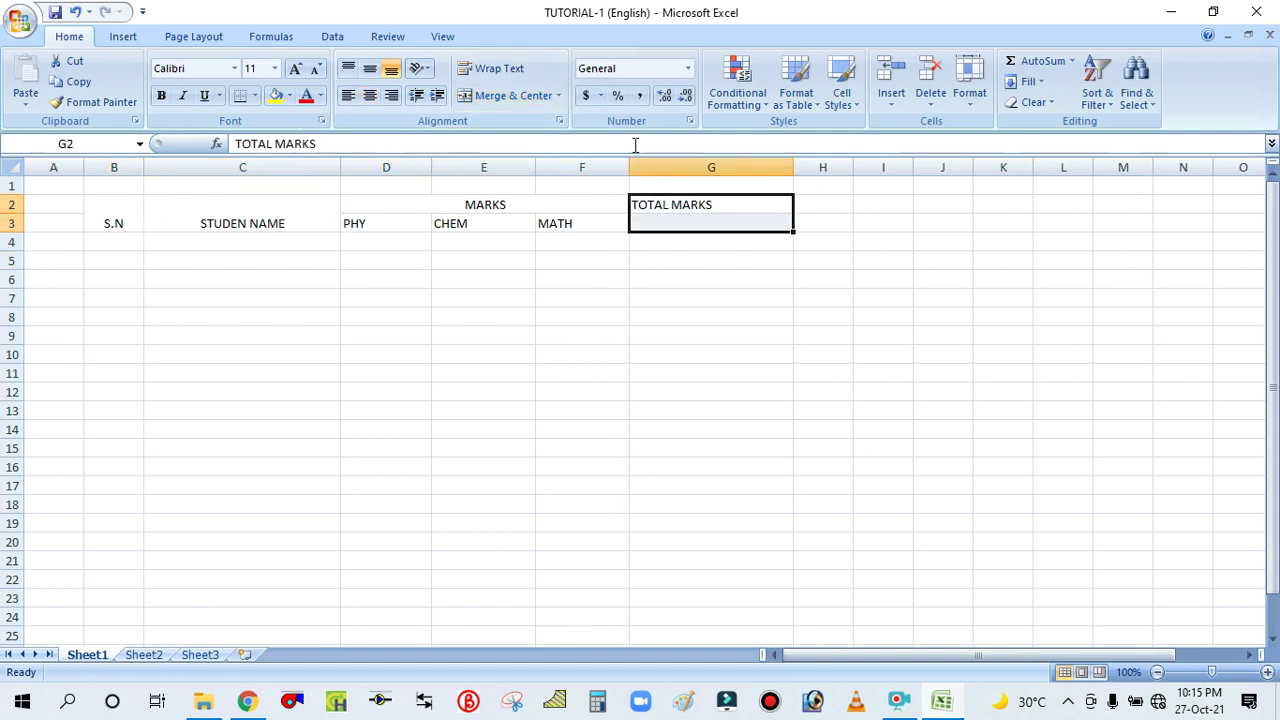
pyautogui.click(503, 100)
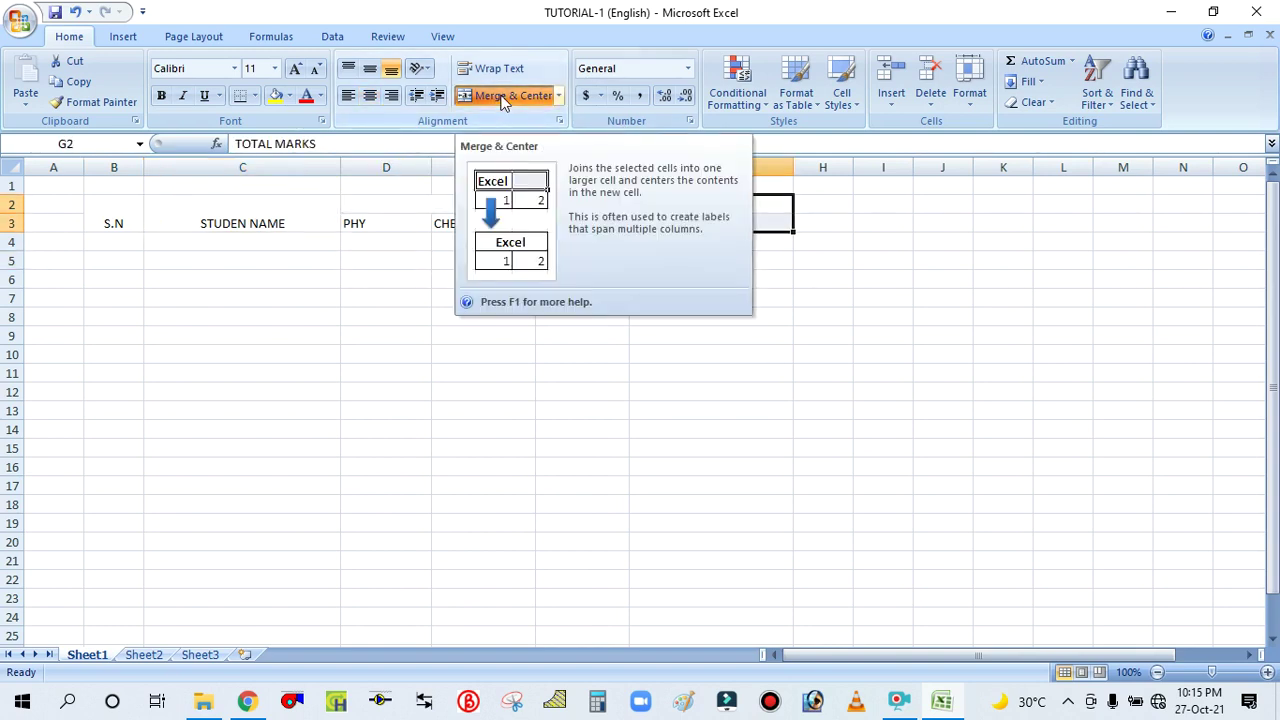
pyautogui.click(349, 374)
pyautogui.click(105, 241)
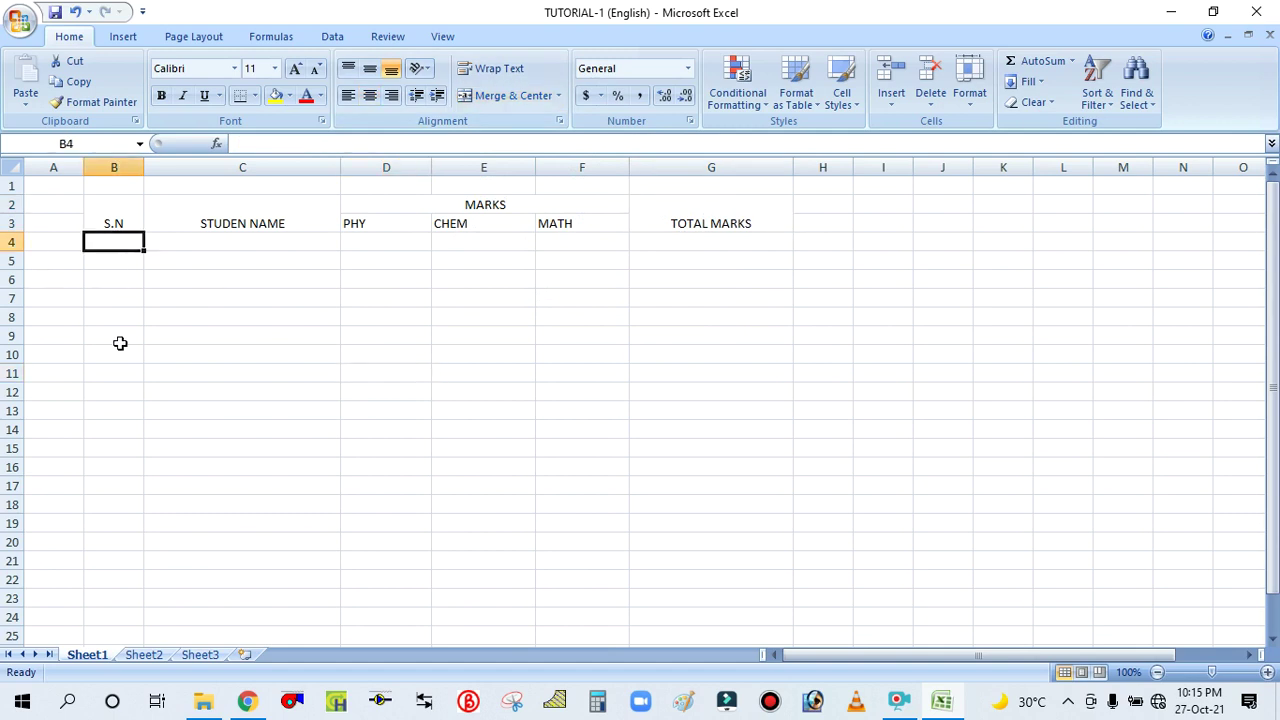
# Type serial numbers 1, 2 and 3 into B4, B5 and B6
pyautogui.write('1')
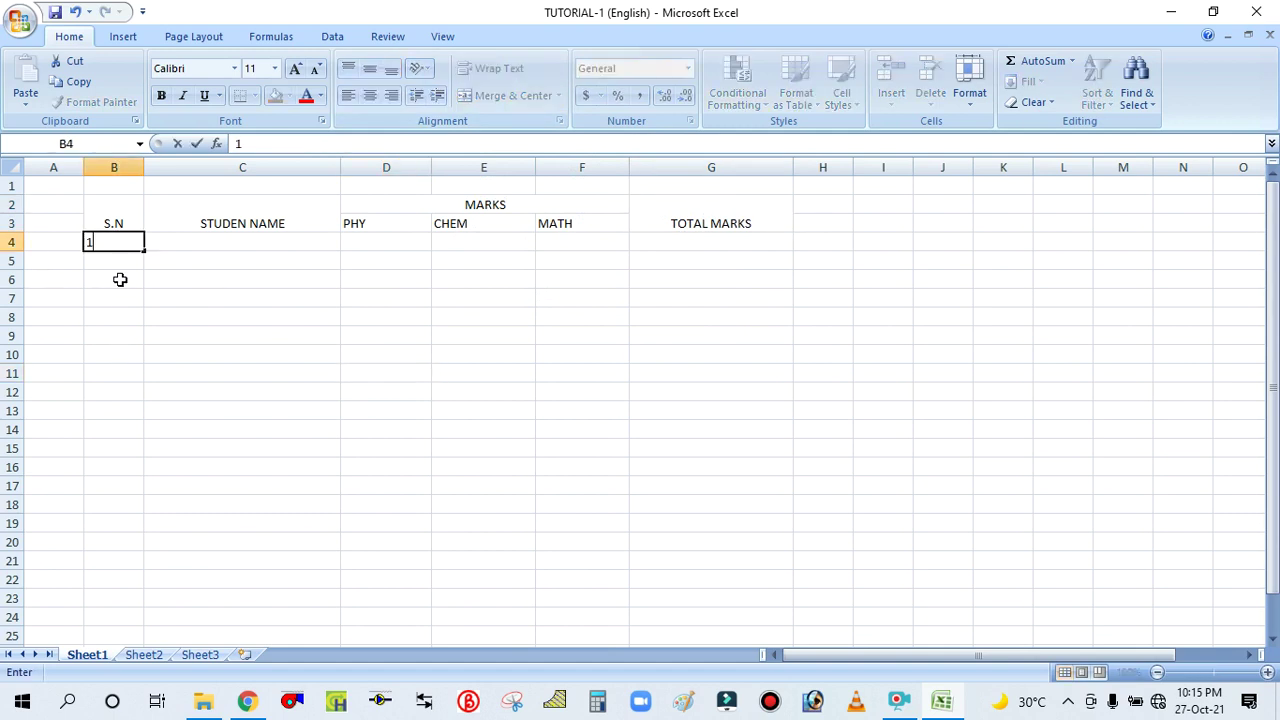
pyautogui.press('Return')
pyautogui.write('2')
pyautogui.click(117, 312)
pyautogui.click(118, 279)
pyautogui.write('3')
pyautogui.click(126, 353)
pyautogui.click(125, 298)
pyautogui.click(122, 335)
pyautogui.click(122, 397)
pyautogui.click(126, 540)
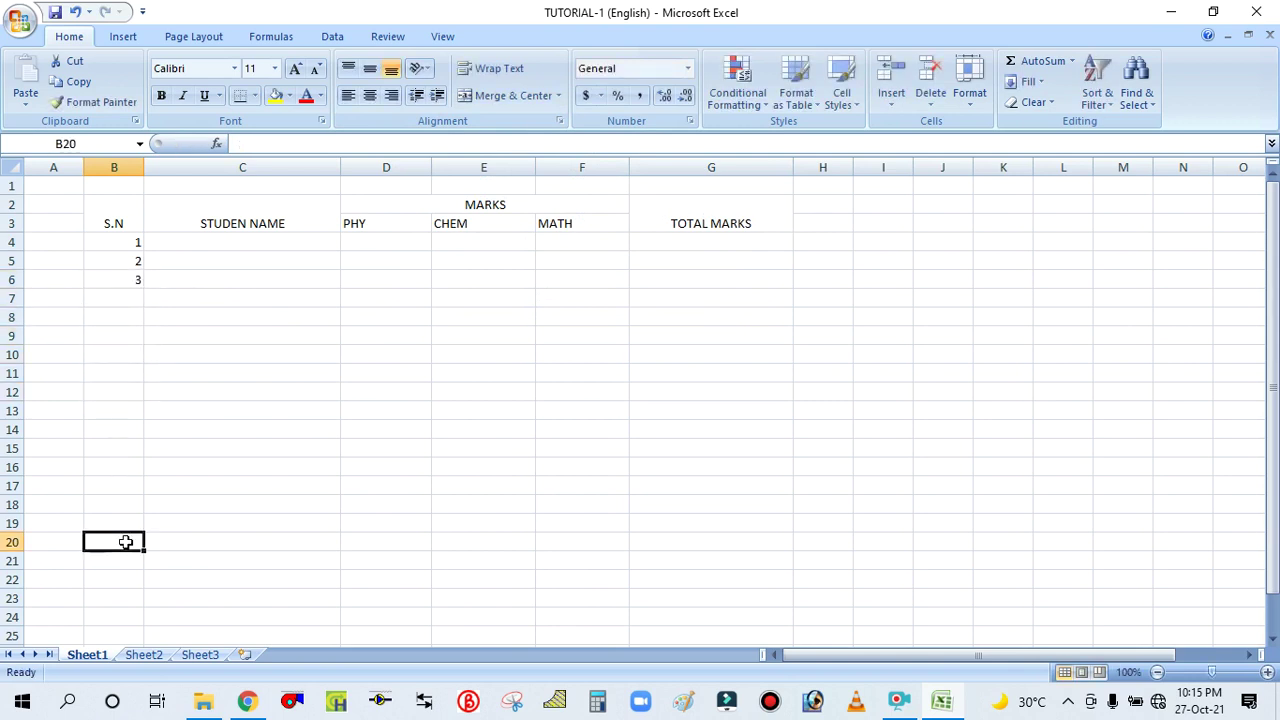
# Fill the series from B4:B5 down to 18 in B21
pyautogui.click(129, 243)
pyautogui.moveTo(129, 243); pyautogui.dragTo(126, 262)
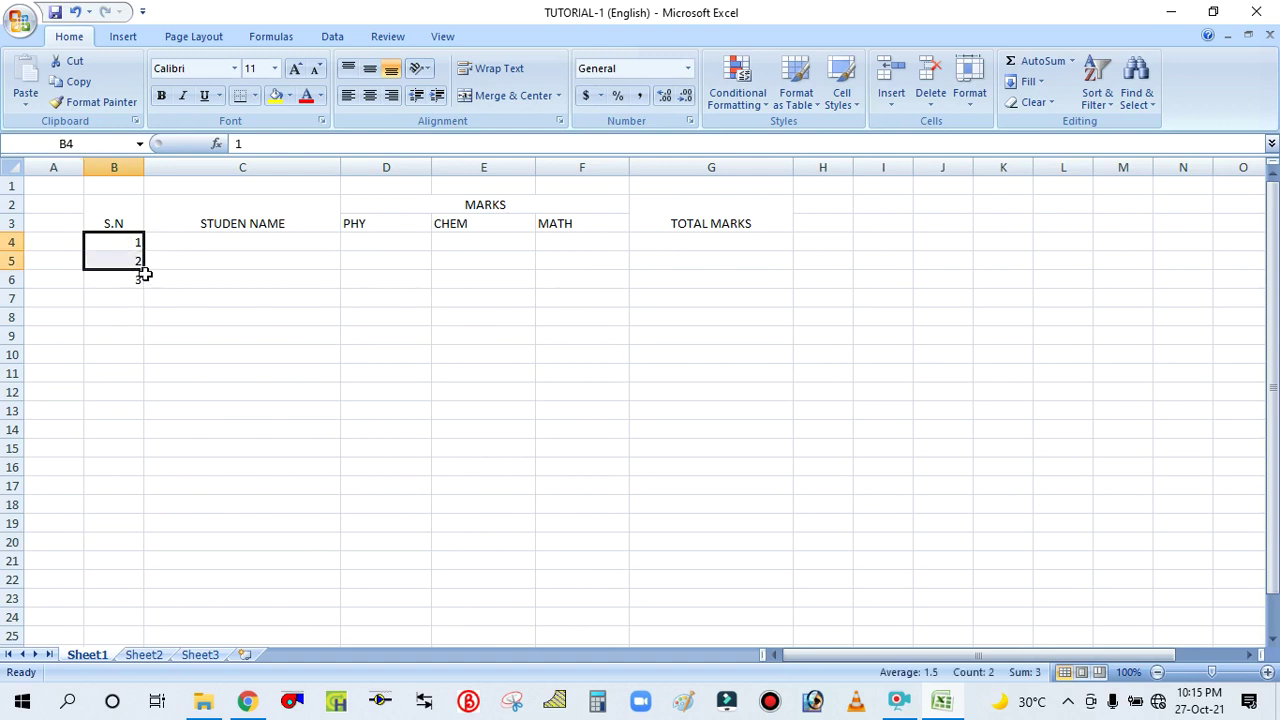
pyautogui.moveTo(142, 268); pyautogui.dragTo(147, 562)
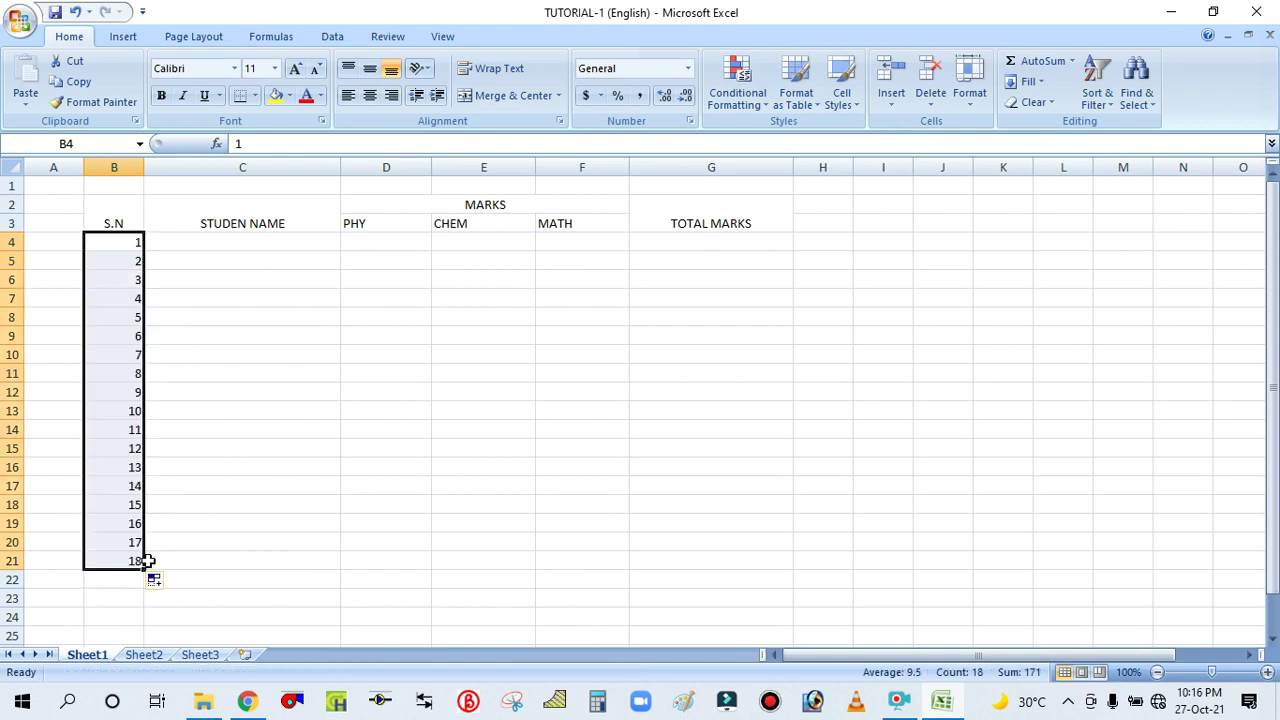
pyautogui.click(478, 375)
# Enter the first eight student names in C4 through C11
pyautogui.click(278, 242)
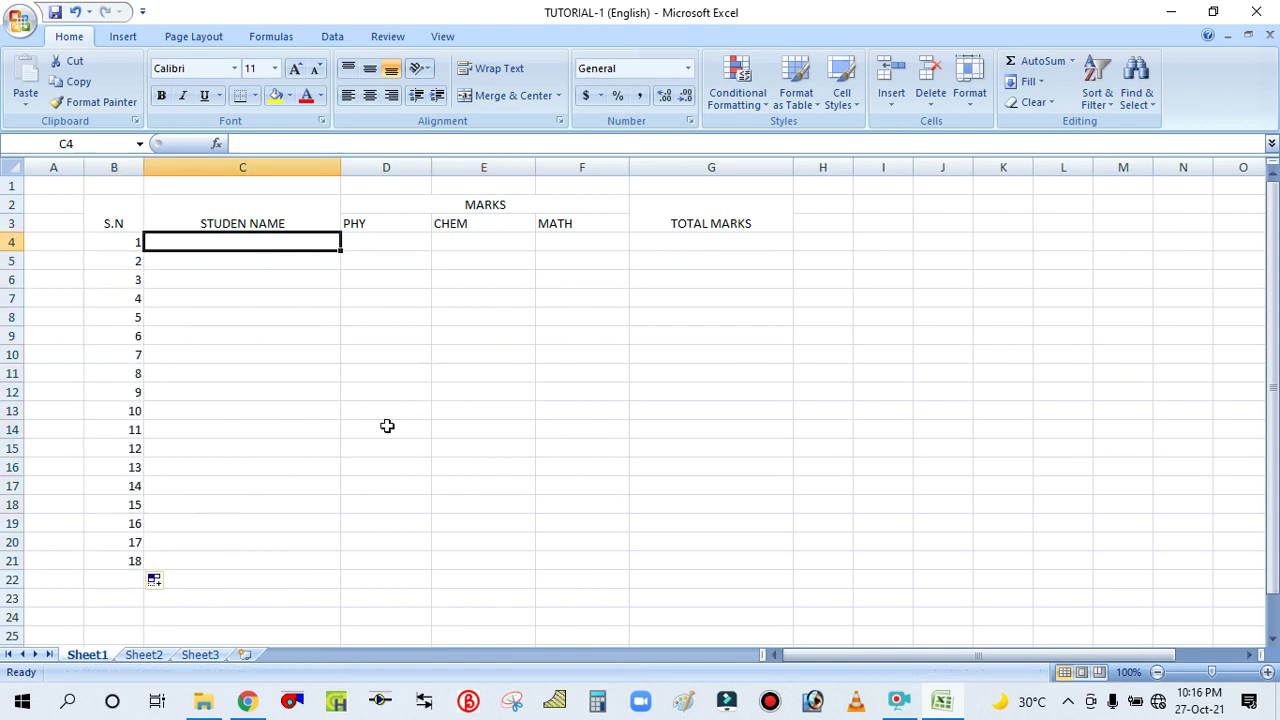
pyautogui.write('RAMU')
pyautogui.press('Return')
pyautogui.write('R')
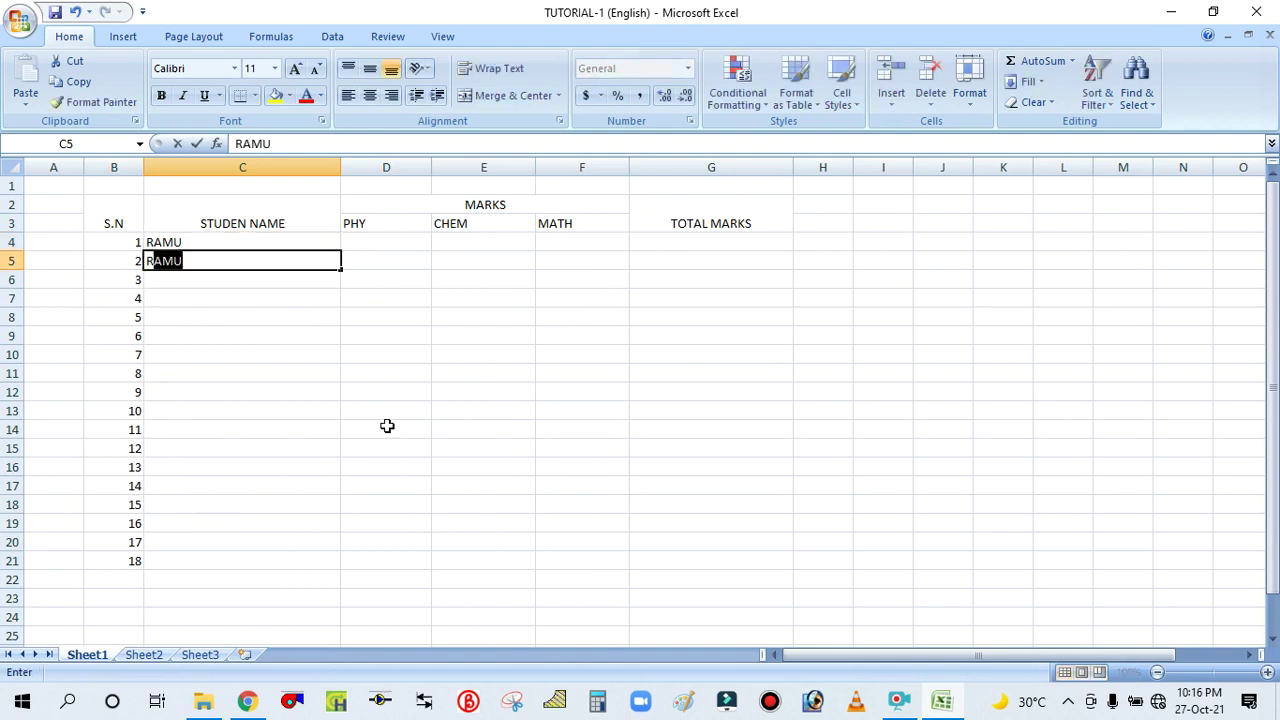
pyautogui.write('AJESH')
pyautogui.press('Return')
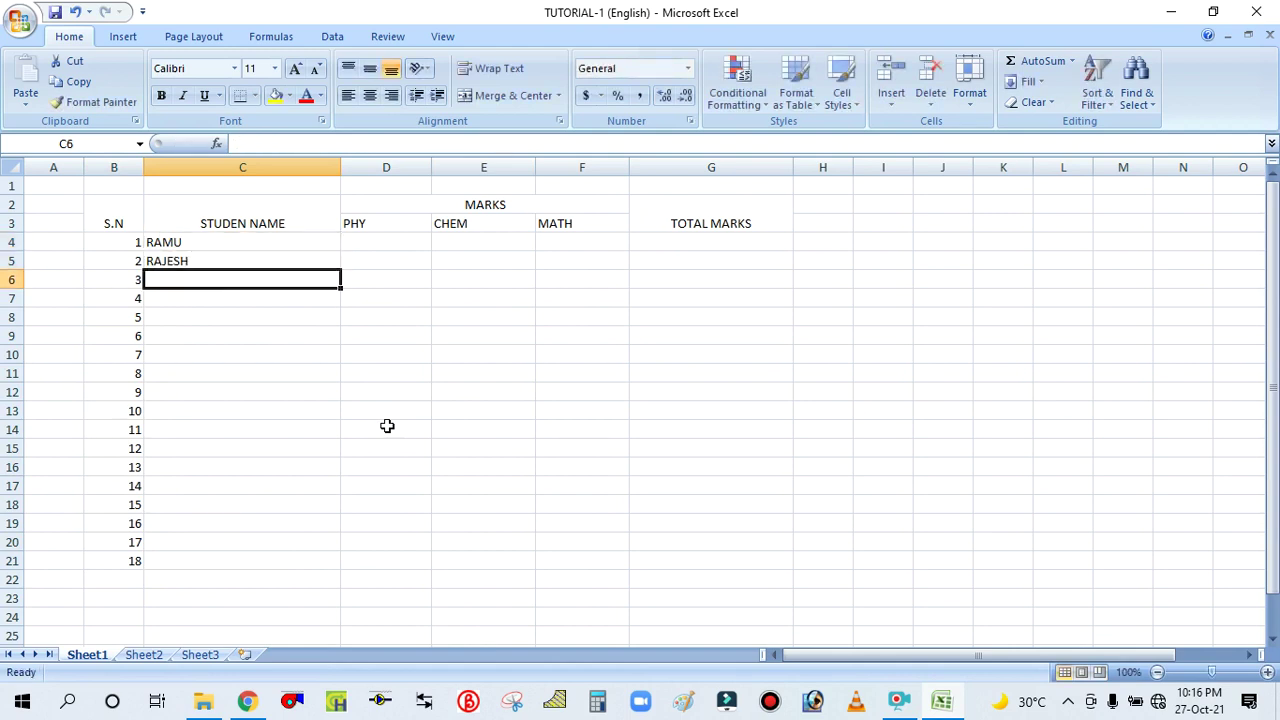
pyautogui.write('LIJU')
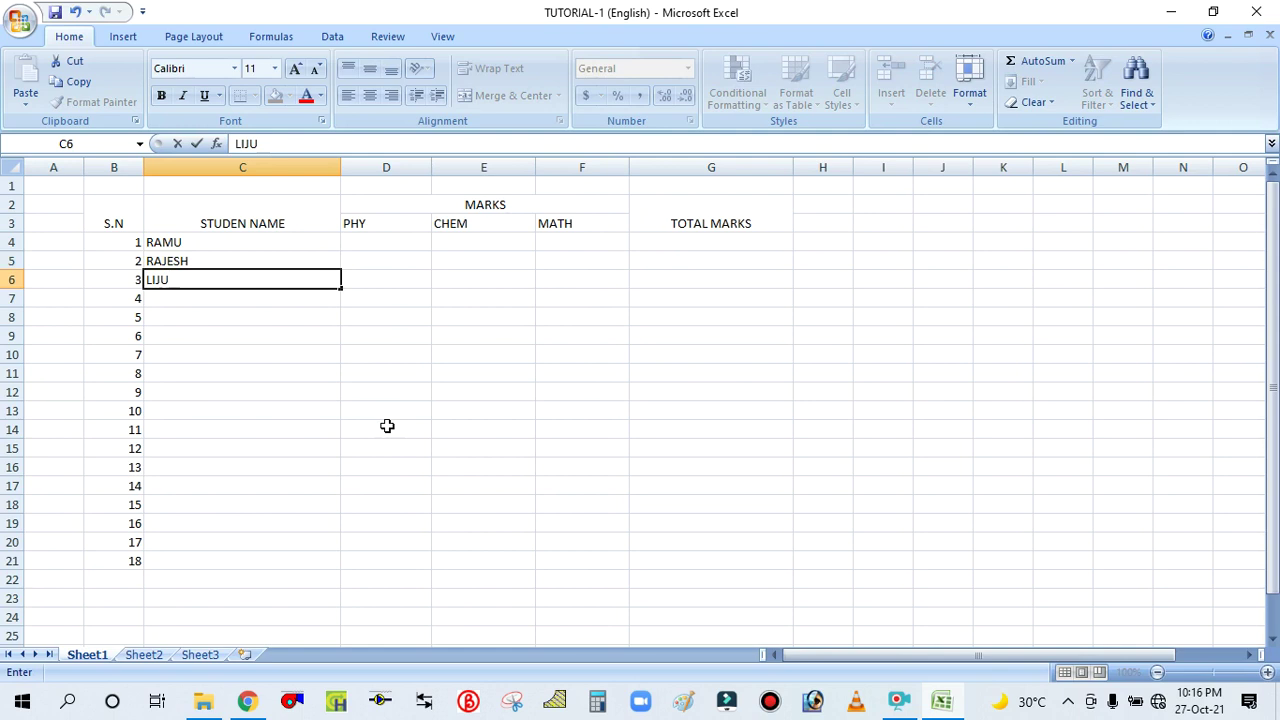
pyautogui.press('Return')
pyautogui.write('BINU')
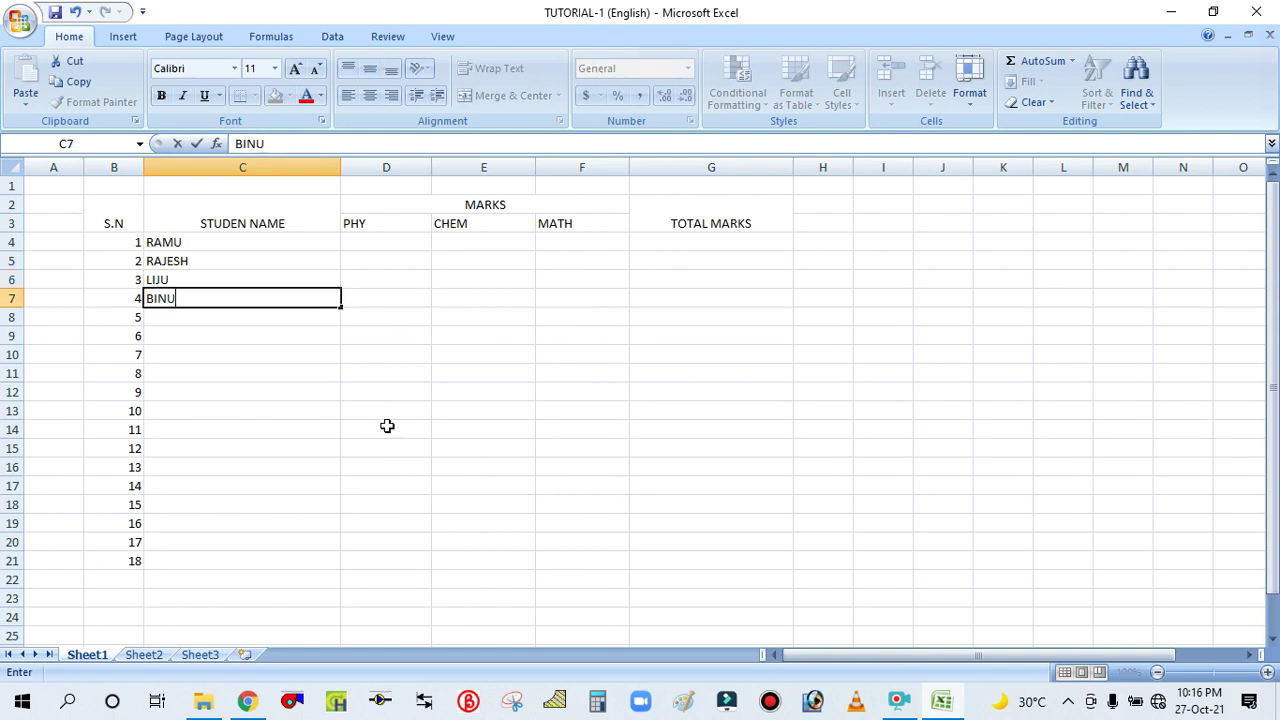
pyautogui.press('Return')
pyautogui.write('BRIJEH')
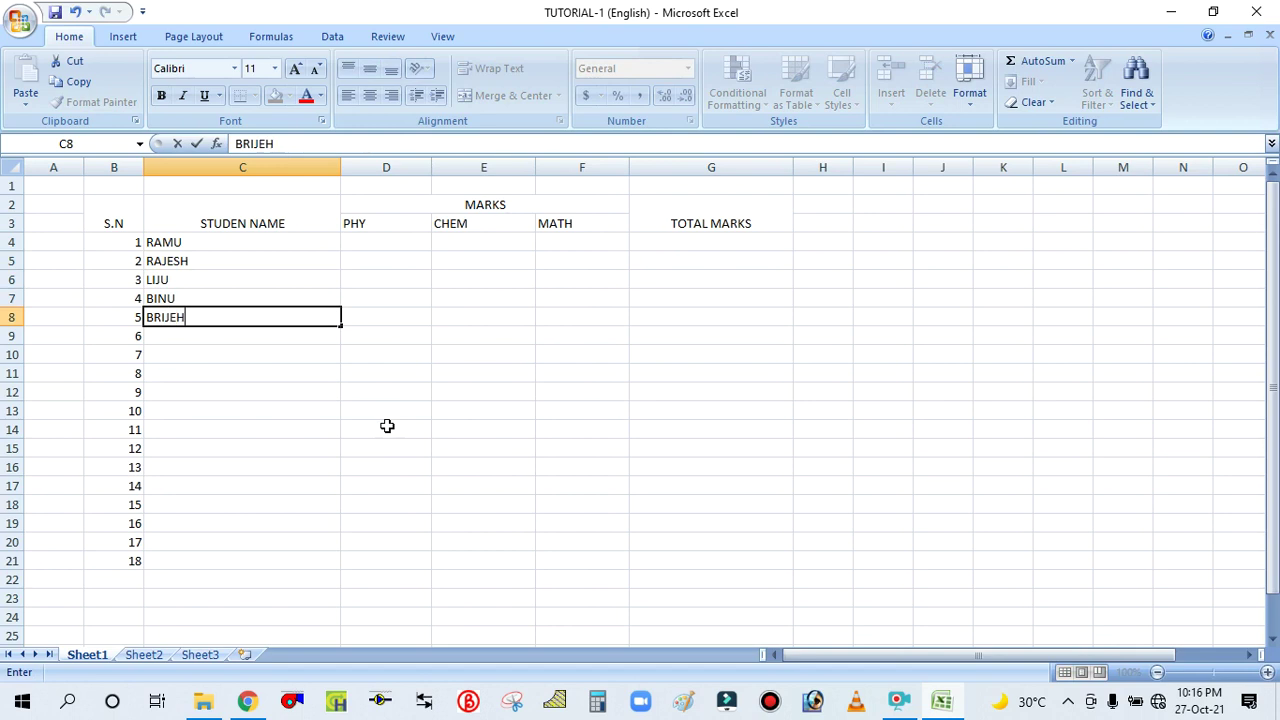
pyautogui.press('Left')
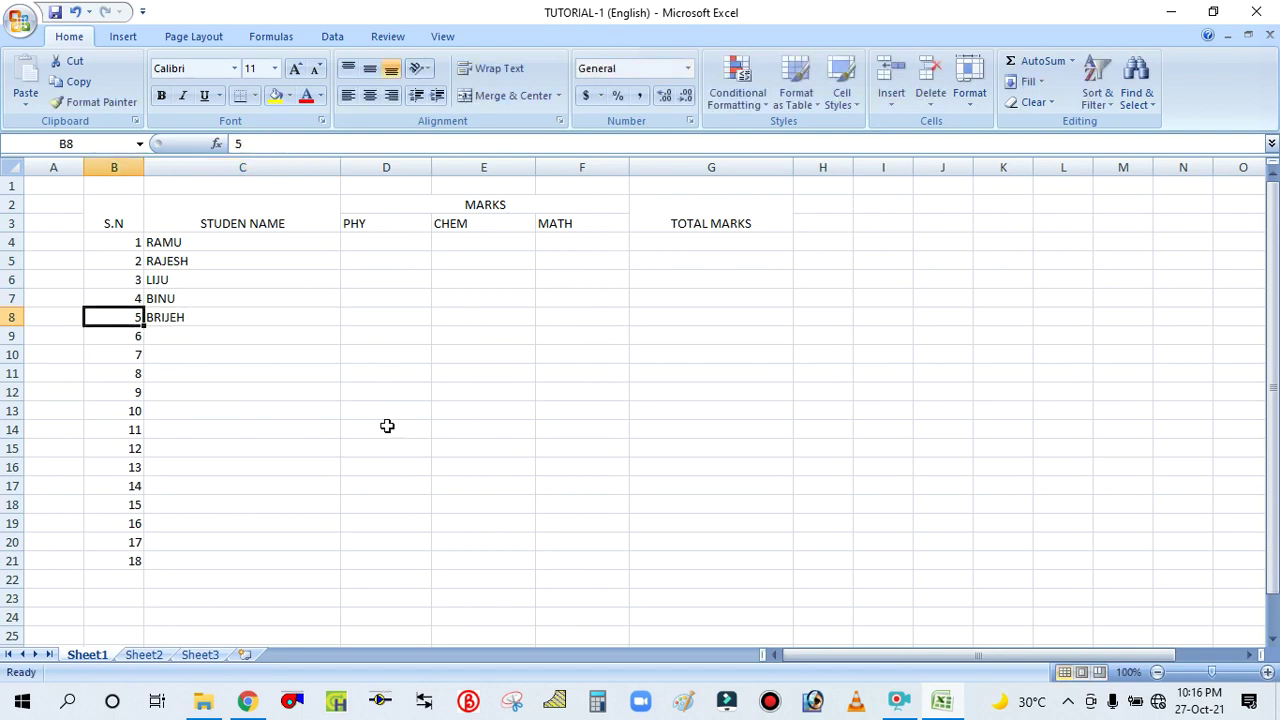
pyautogui.press('Right')
pyautogui.write('KAMA')
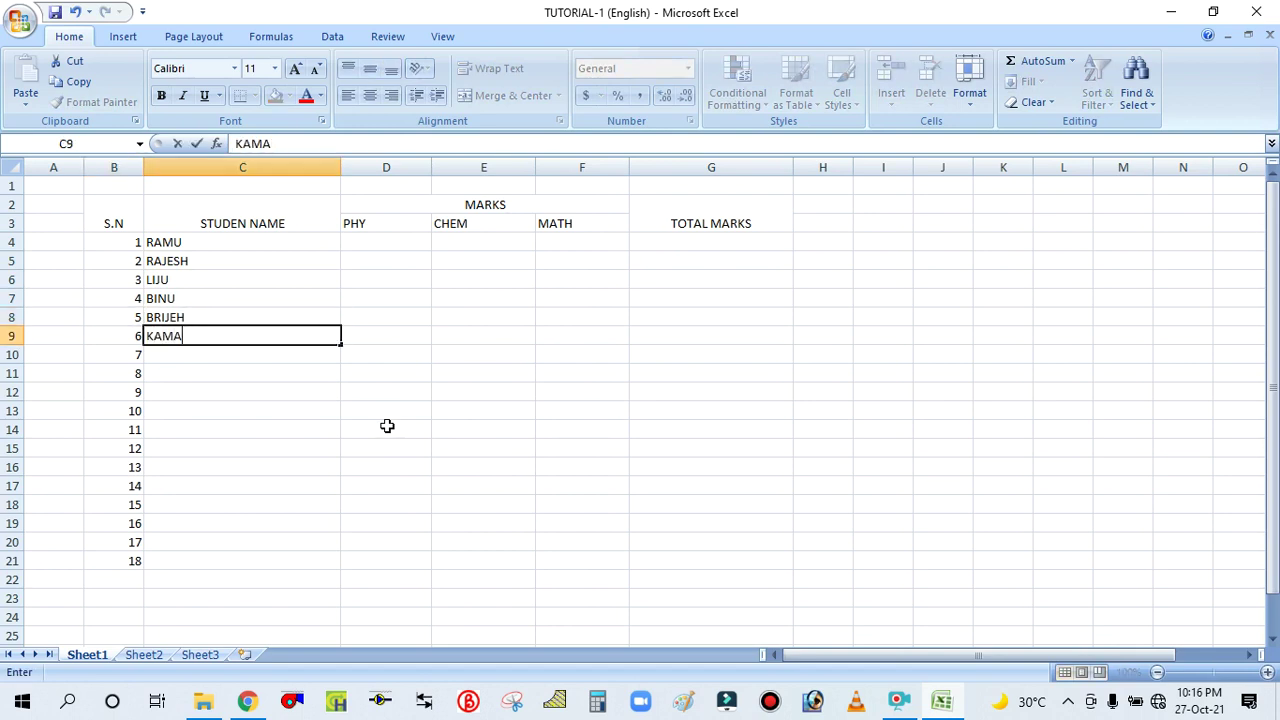
pyautogui.press('Return')
pyautogui.write('HA')
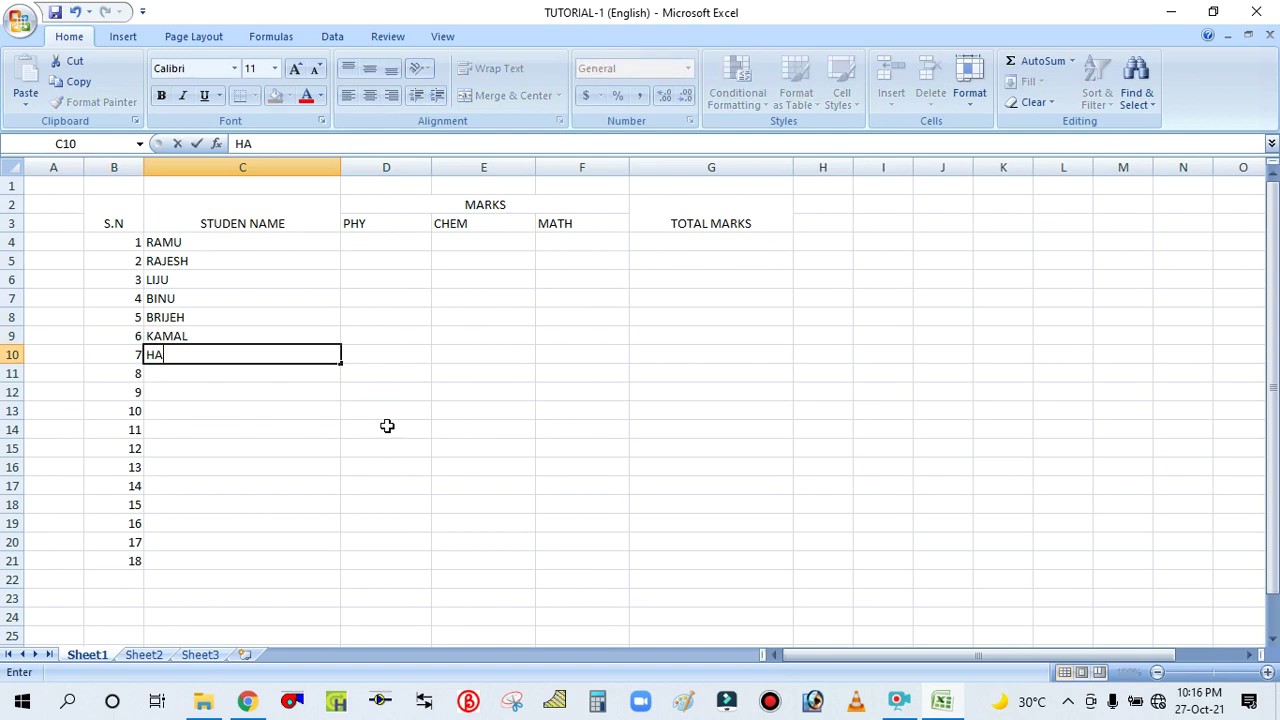
pyautogui.write('SSAN')
pyautogui.press('Return')
pyautogui.write('RAVI')
pyautogui.press('Return')
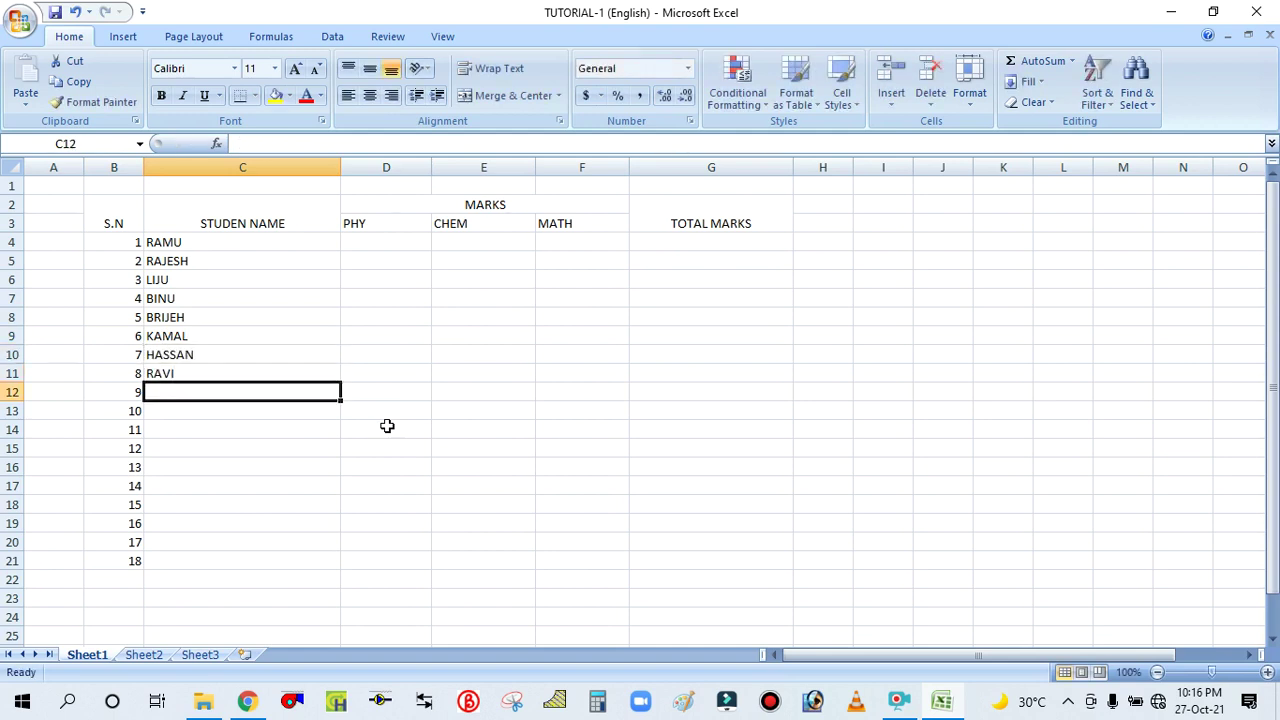
# Enter the remaining ten student names in C12 through C21
pyautogui.write('S')
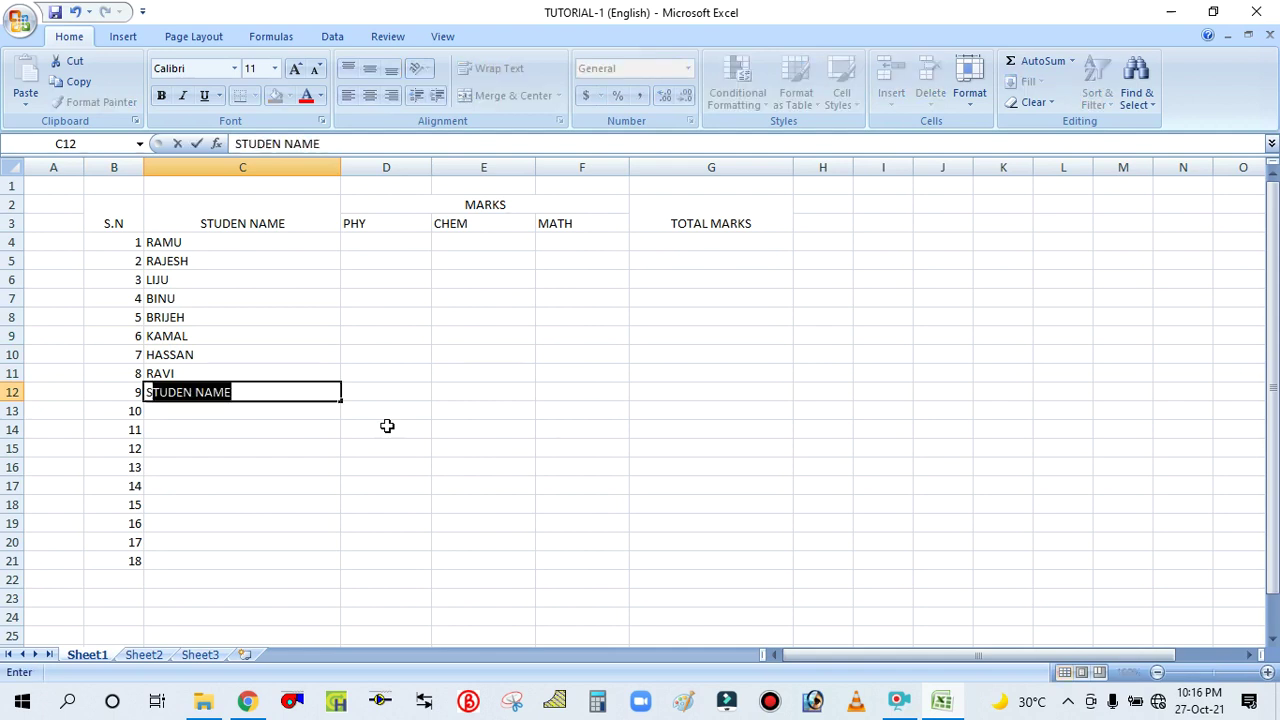
pyautogui.write('HMAS')
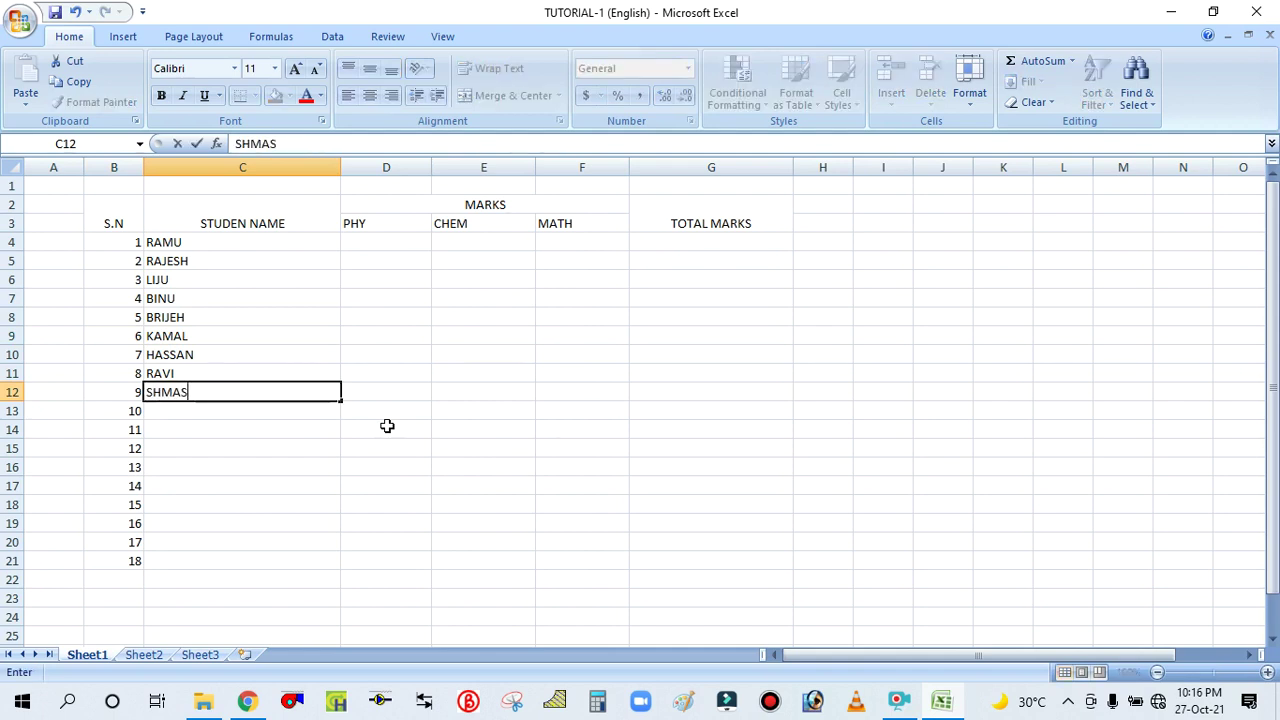
pyautogui.press('Return')
pyautogui.write('ALAM')
pyautogui.press('Return')
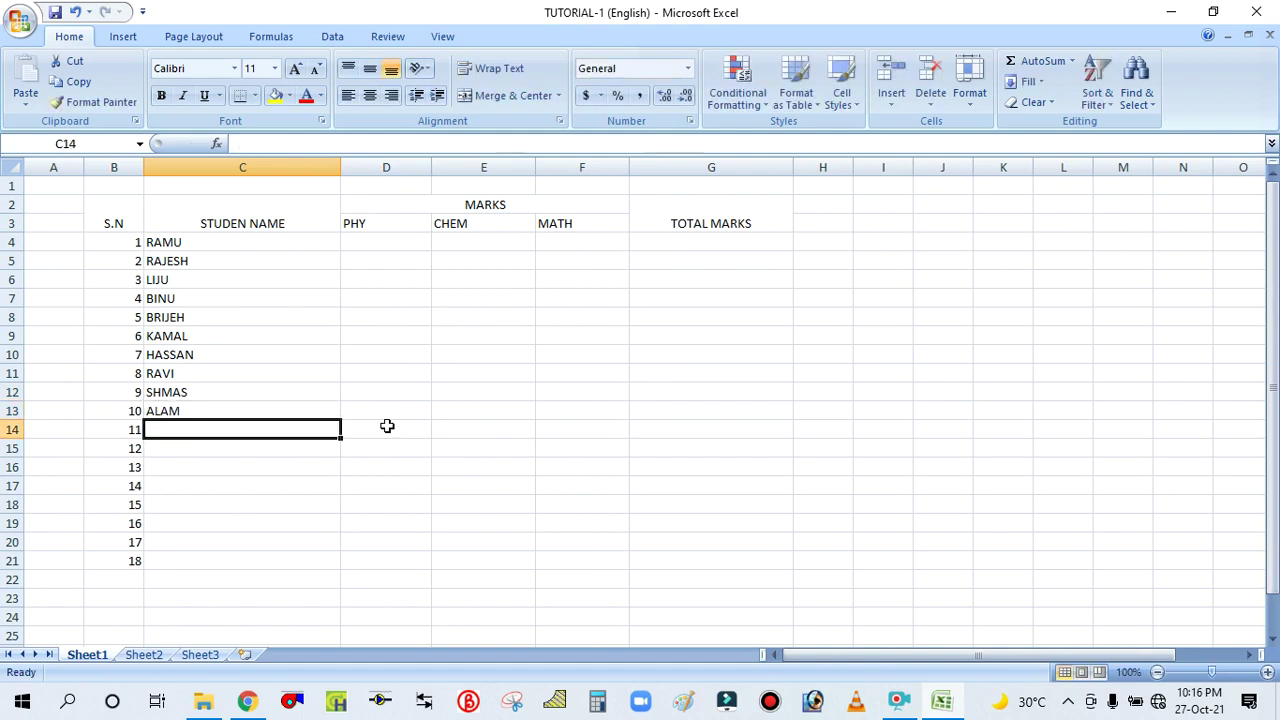
pyautogui.write('AJAY')
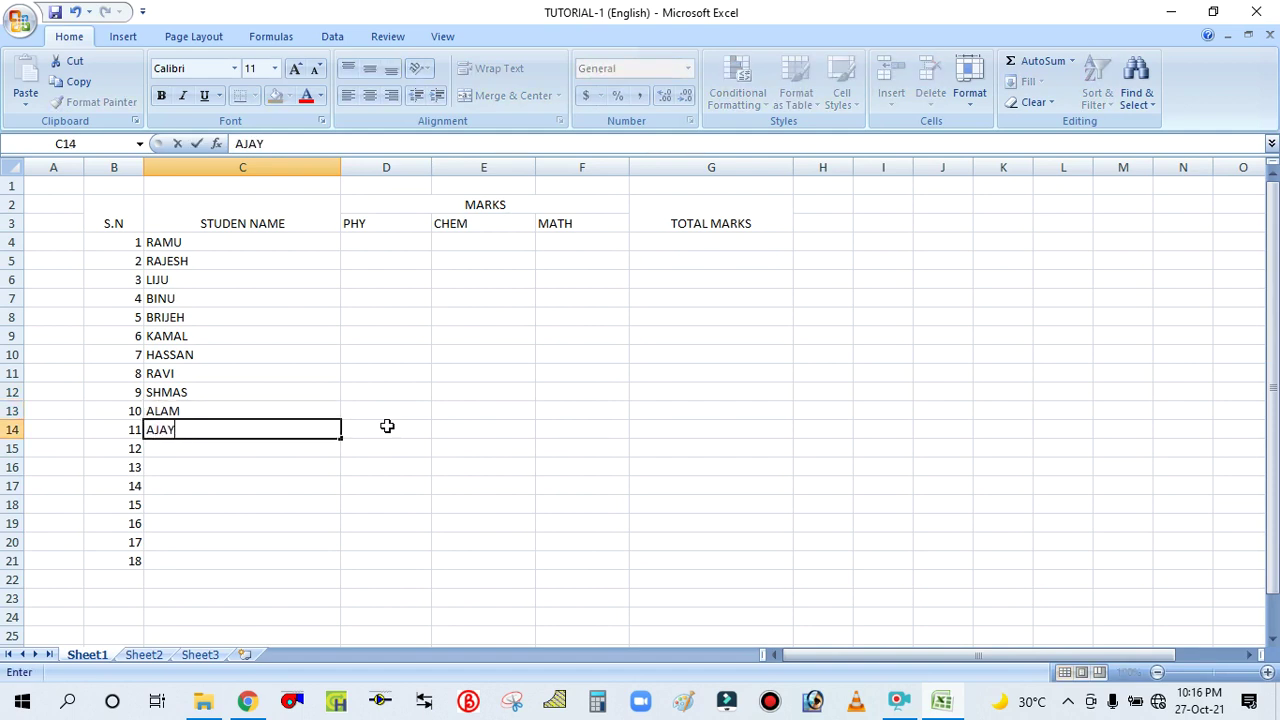
pyautogui.press('Return')
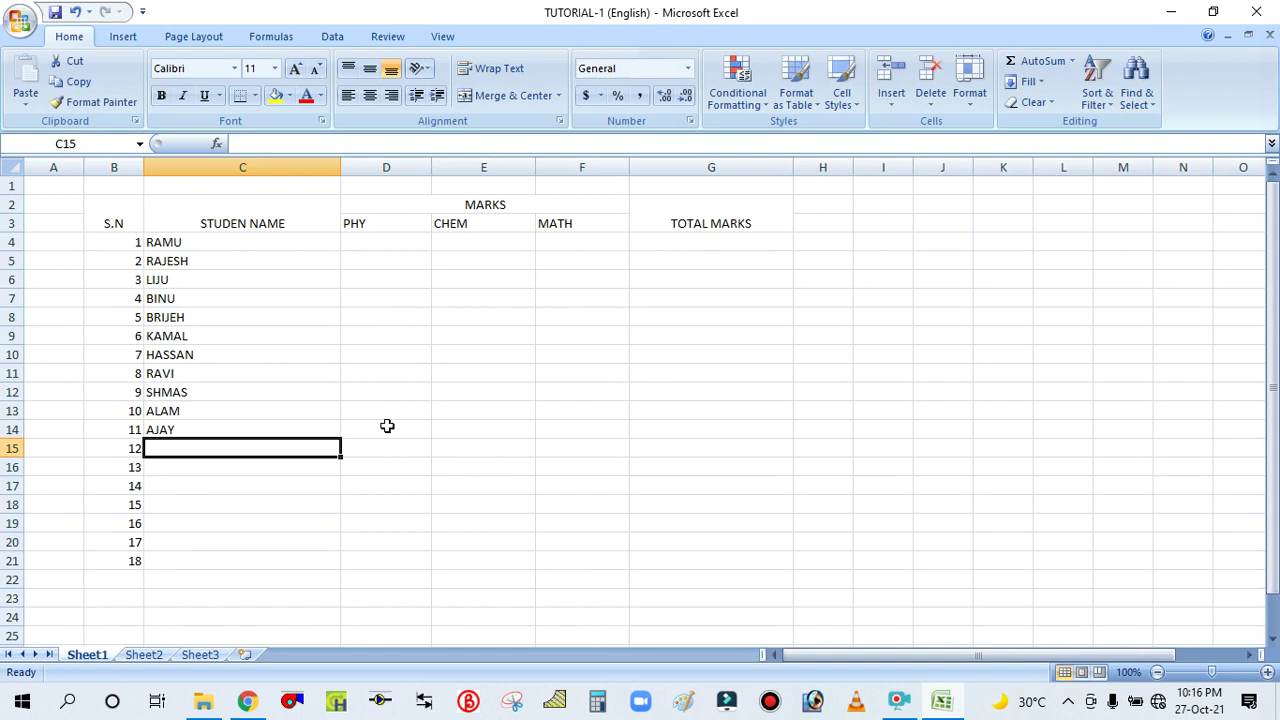
pyautogui.write('VIJAY')
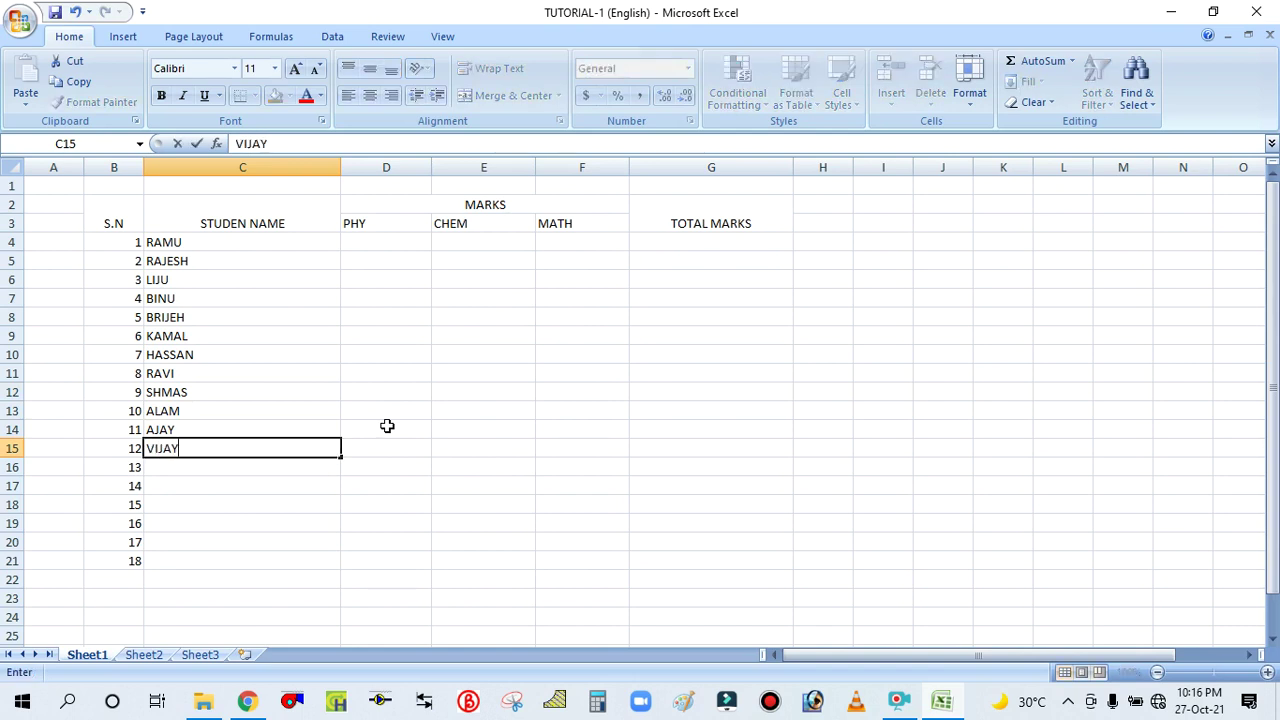
pyautogui.press('Return')
pyautogui.write('SAM')
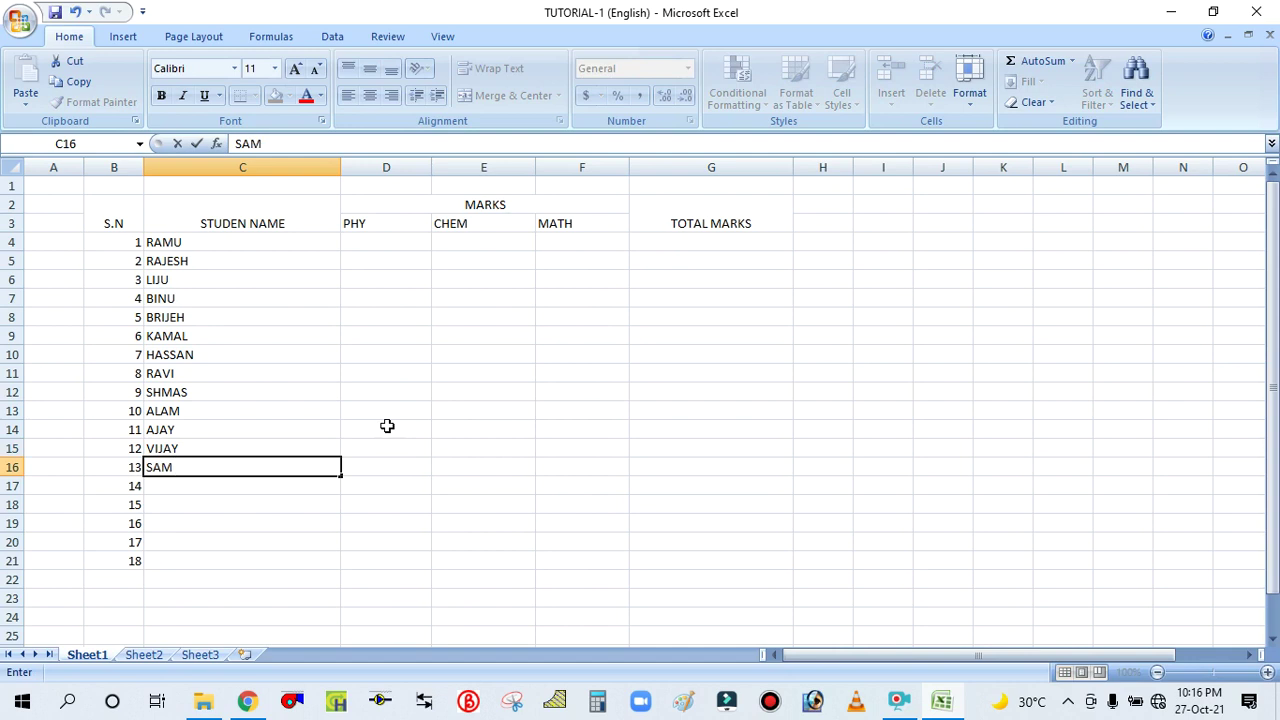
pyautogui.press('Left')
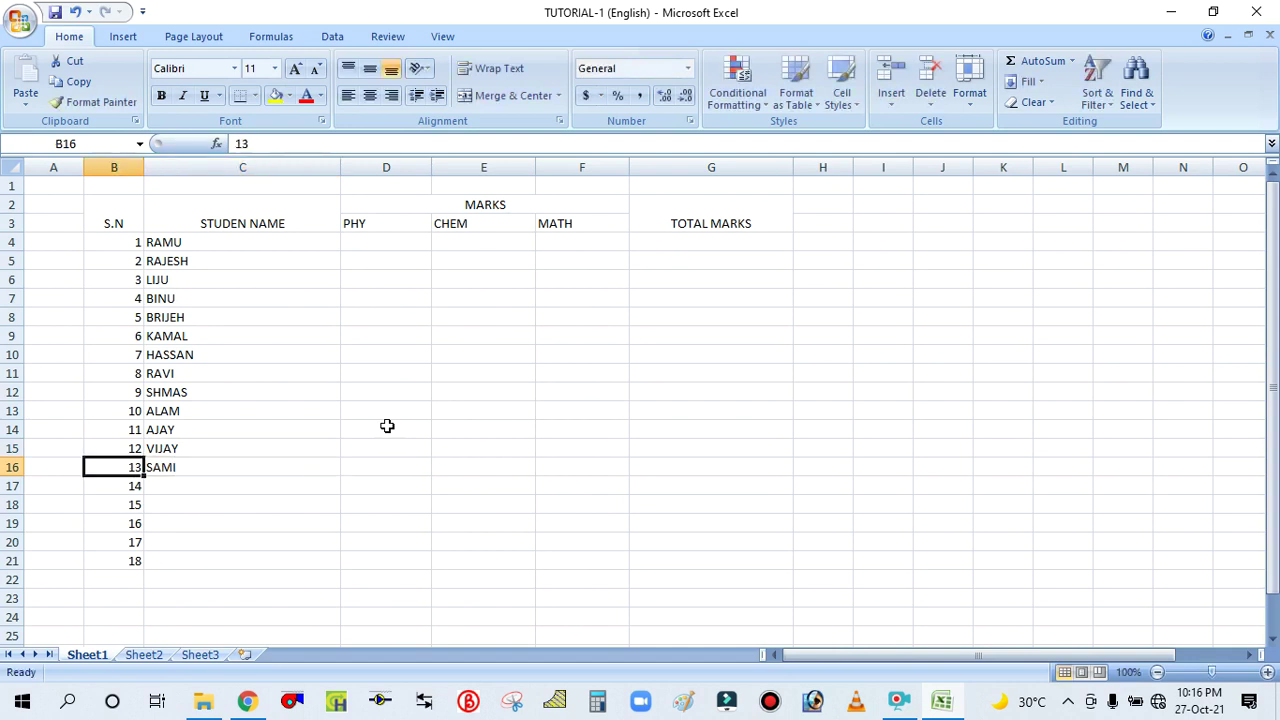
pyautogui.click(214, 485)
pyautogui.write('REJI')
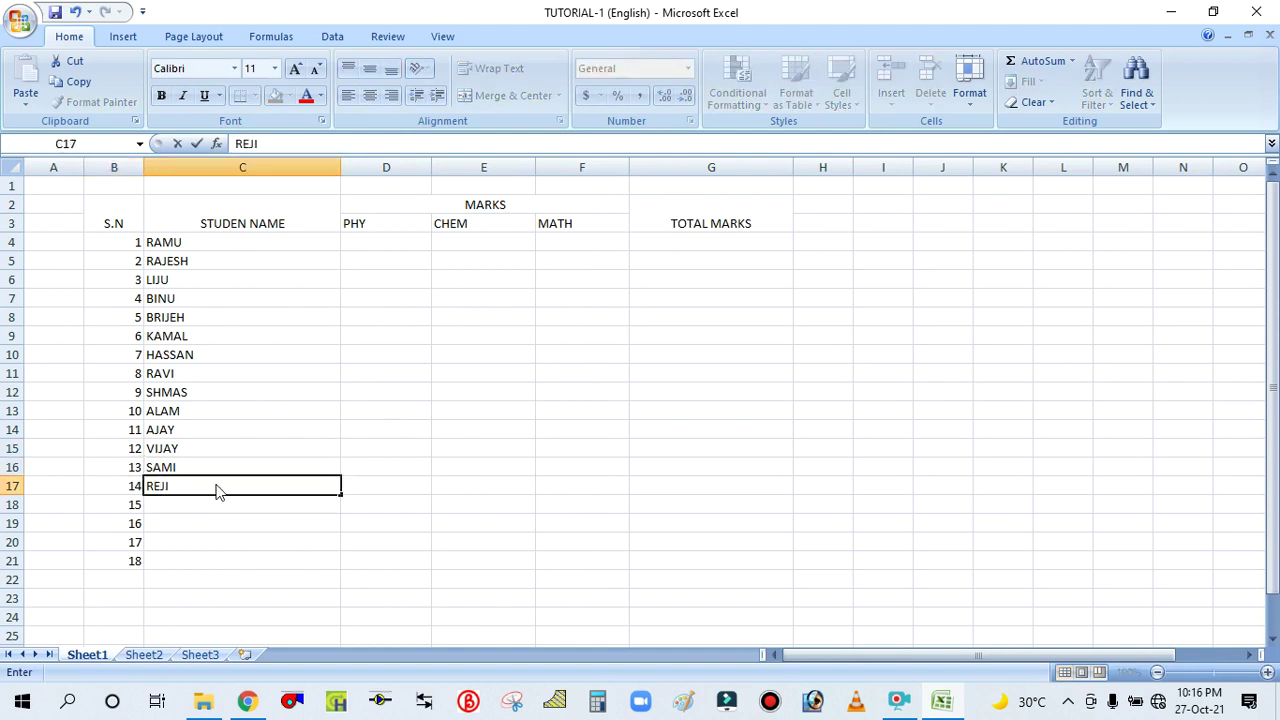
pyautogui.press('Return')
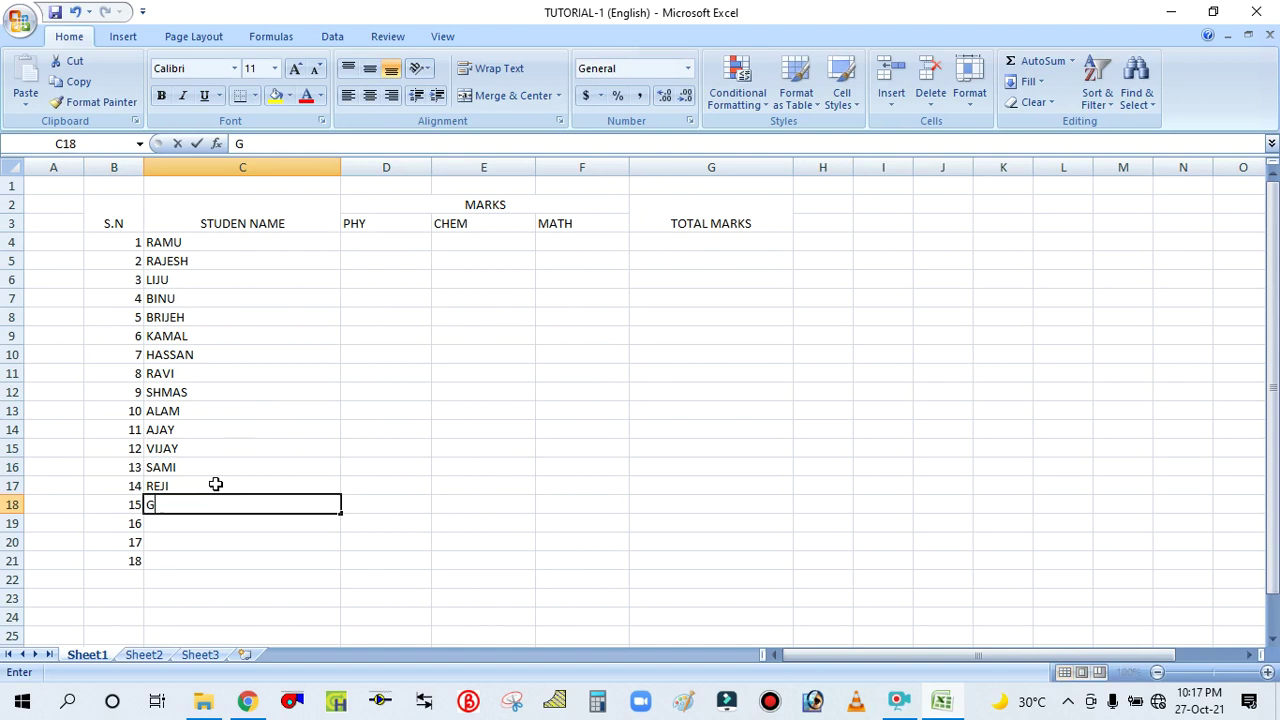
pyautogui.write('GULAN')
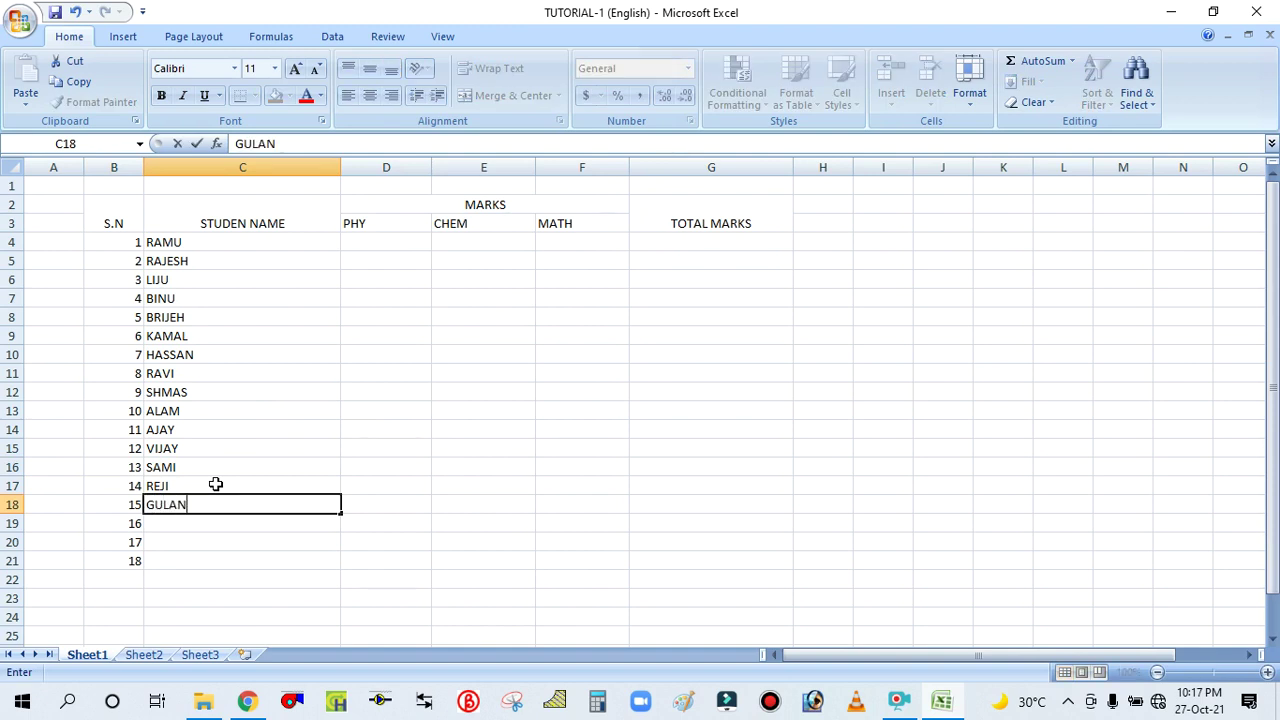
pyautogui.press('Return')
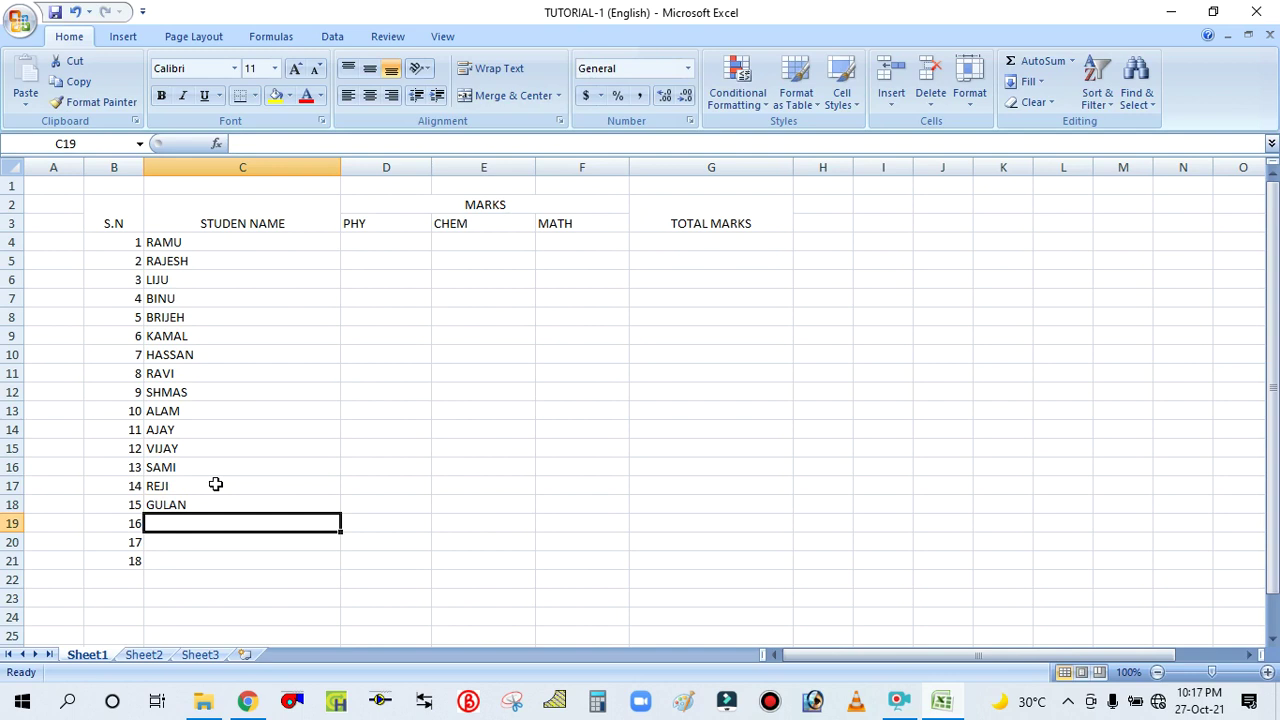
pyautogui.write('SHAHNAZ')
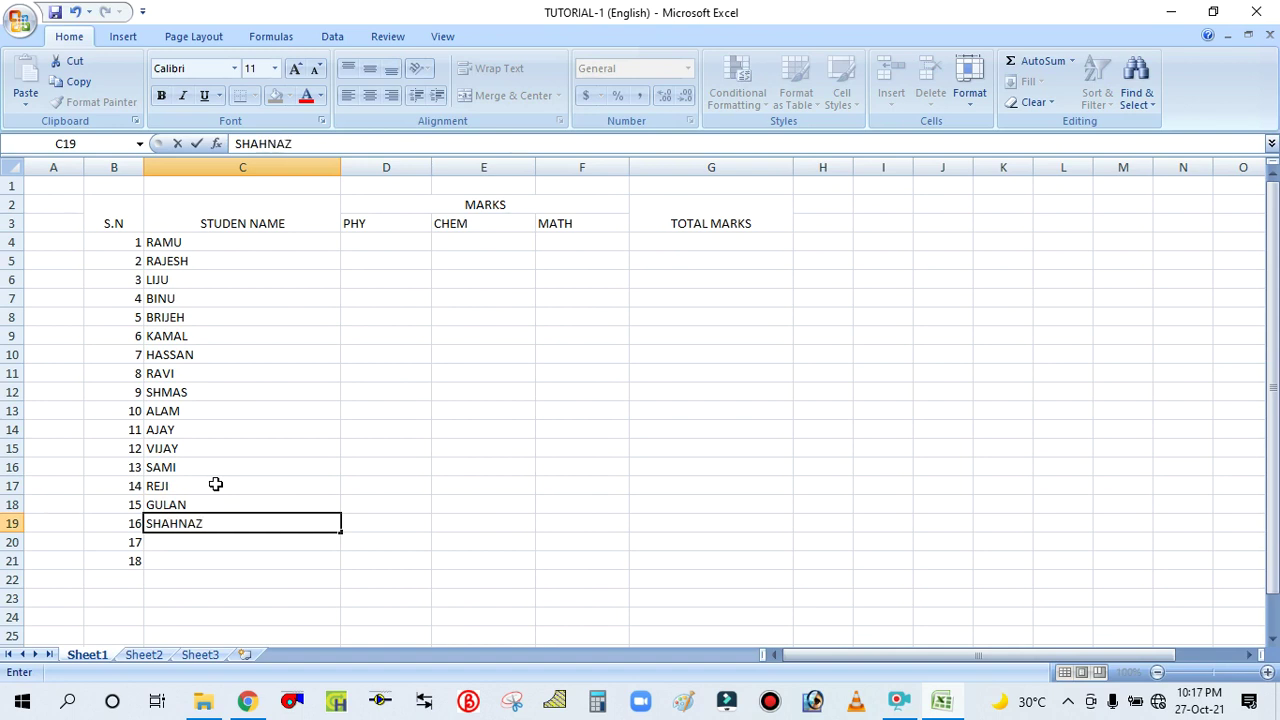
pyautogui.press('Return')
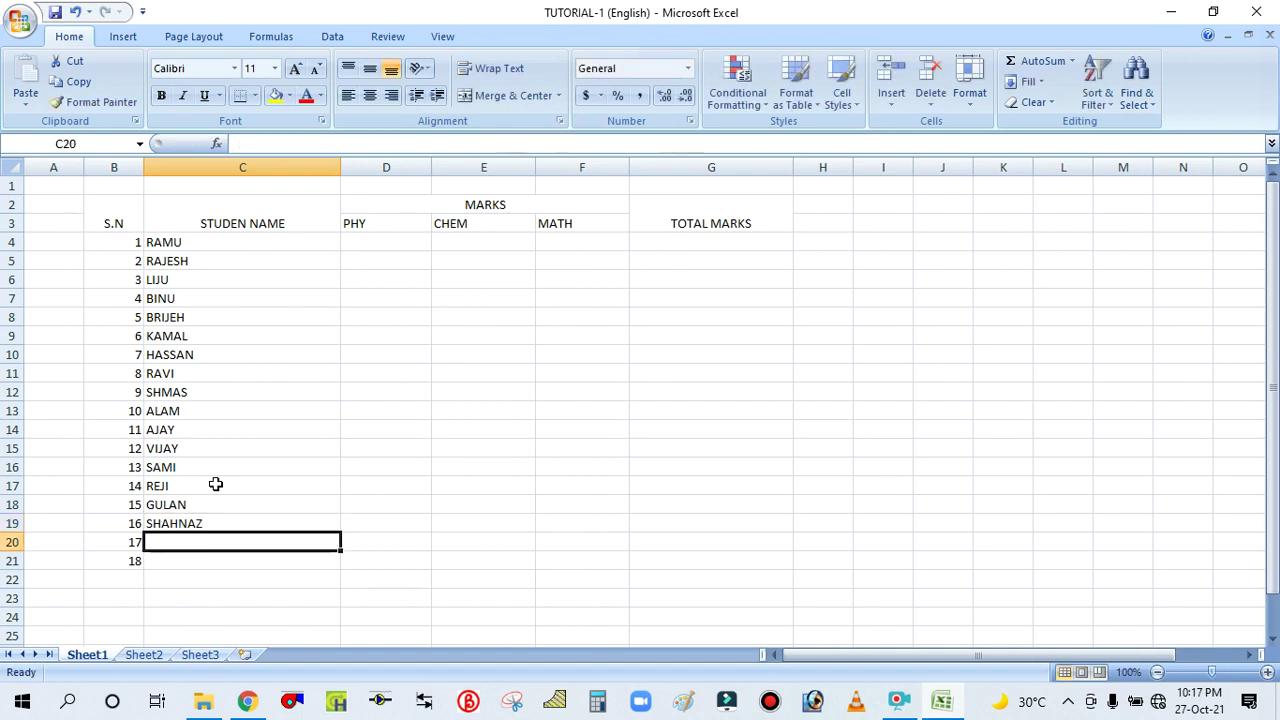
pyautogui.write('LALU')
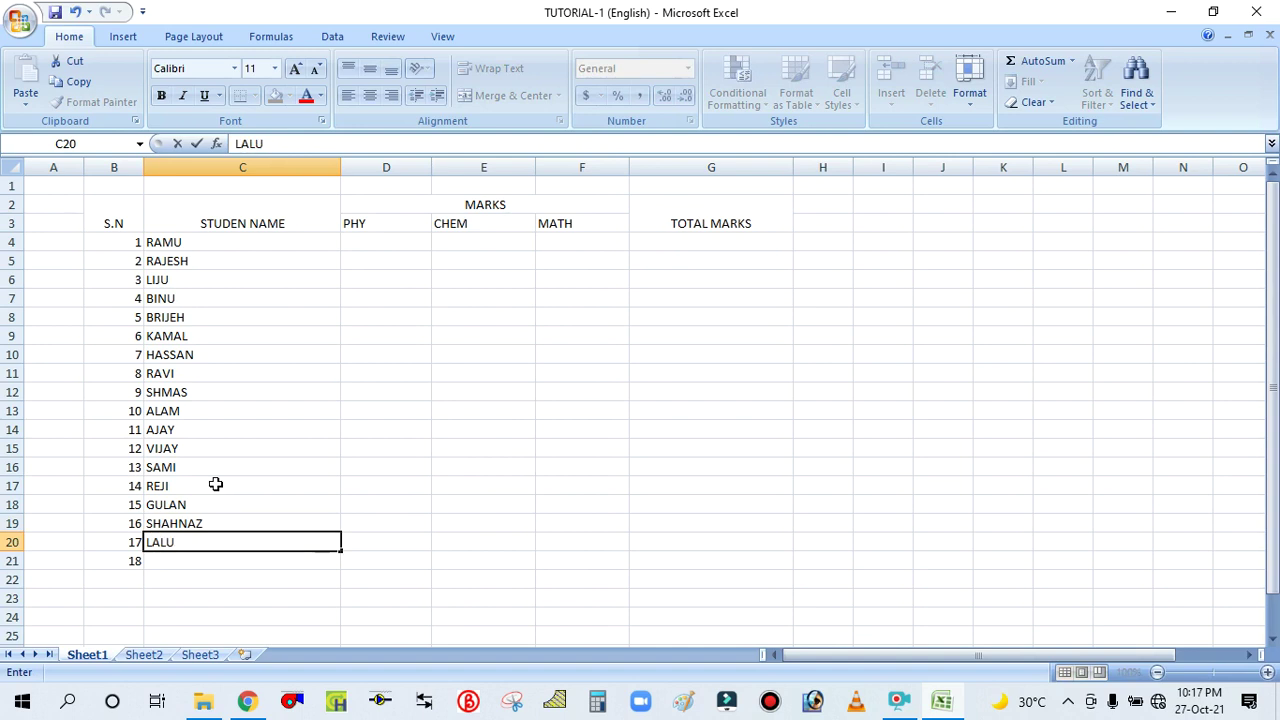
pyautogui.press('Return')
pyautogui.write('MU')
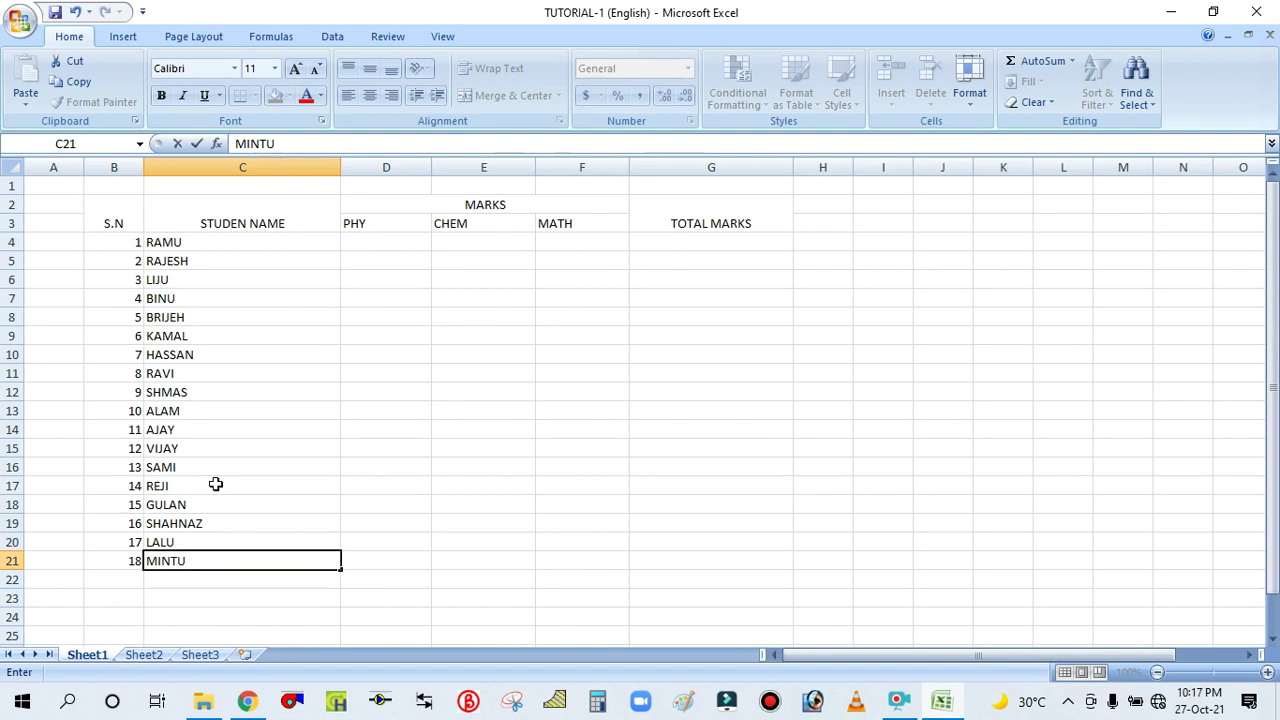
pyautogui.click(272, 432)
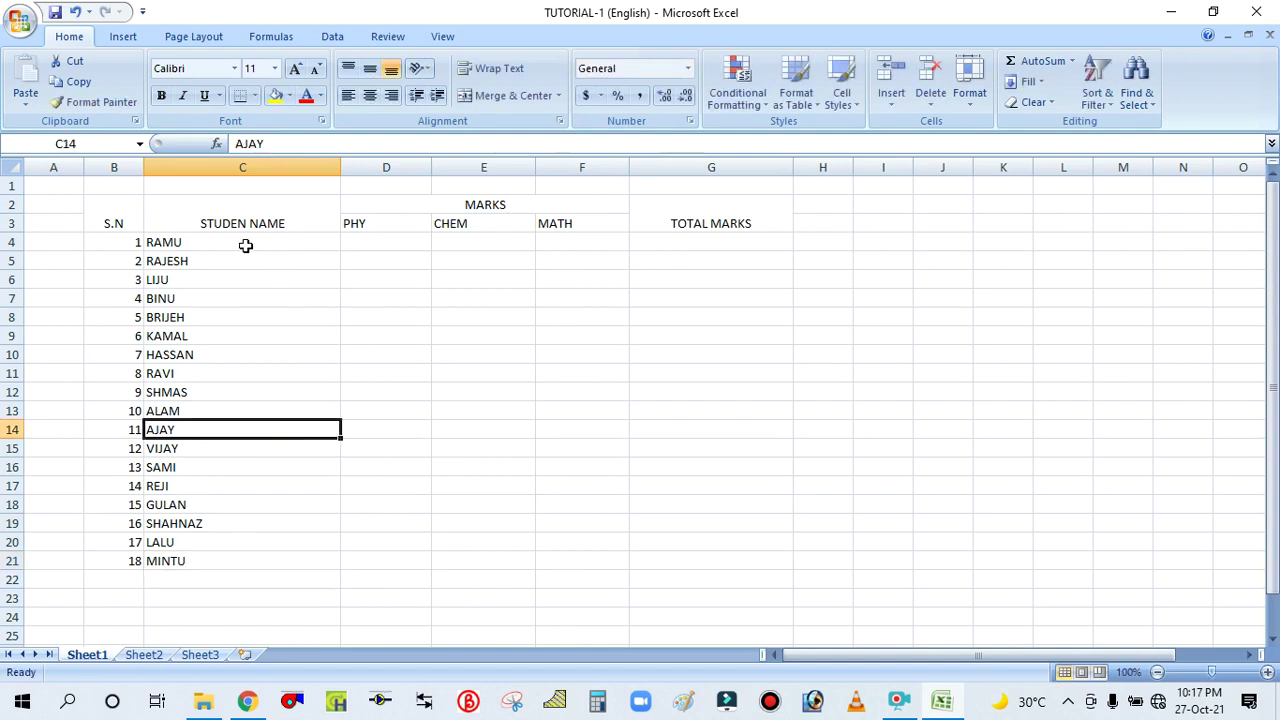
pyautogui.click(398, 242)
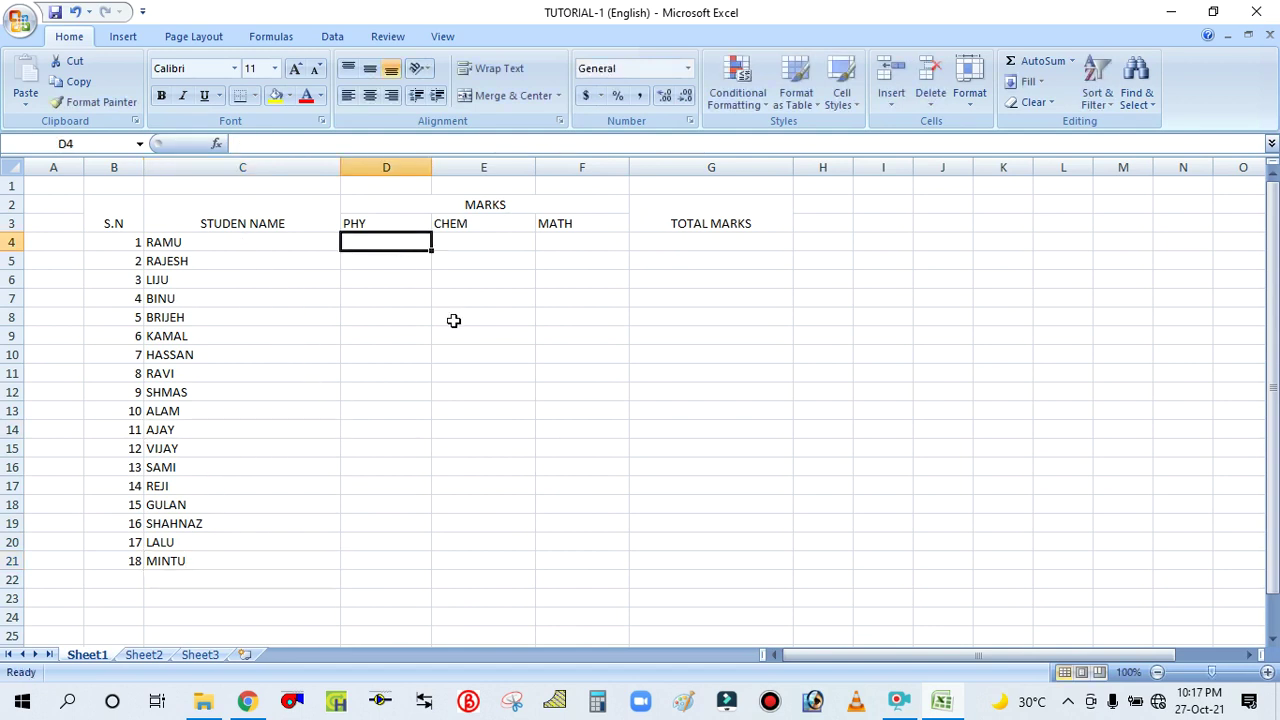
# Enter the first student's PHY, CHEM and MATH marks 60, 30 and 65 in D4:F4
pyautogui.click(470, 337)
pyautogui.moveTo(415, 240); pyautogui.dragTo(574, 534)
pyautogui.click(543, 409)
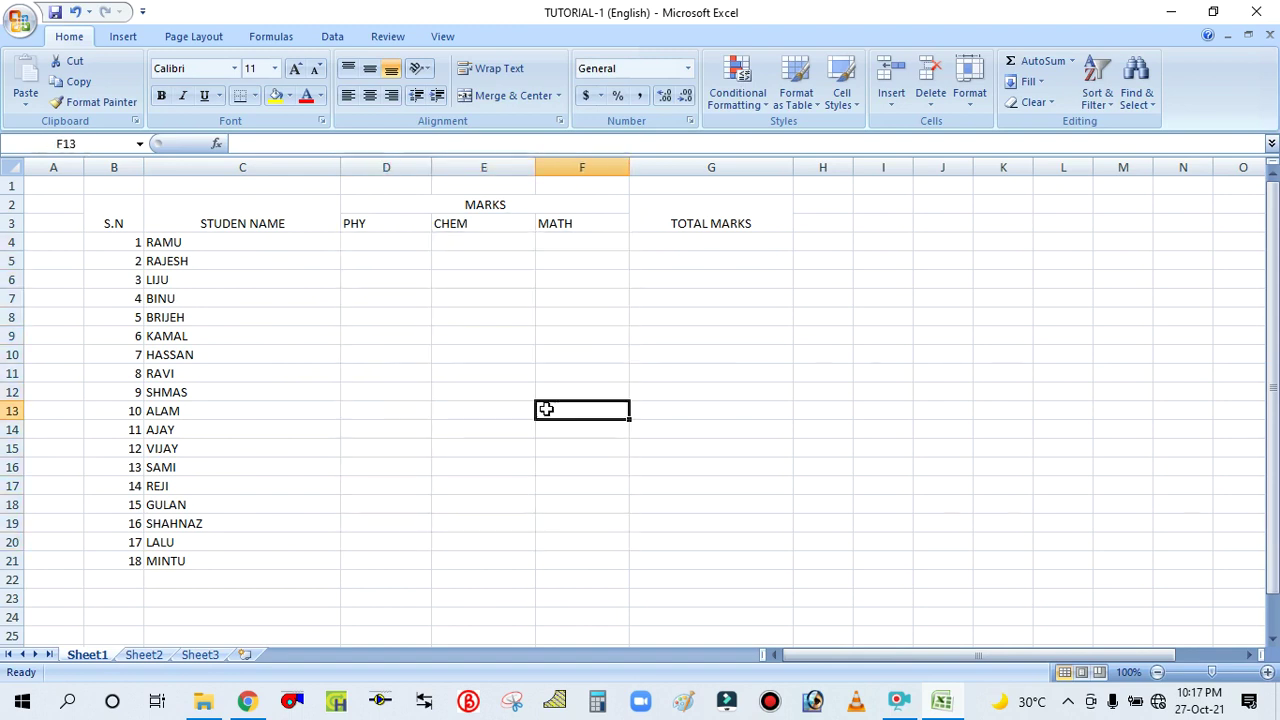
pyautogui.click(411, 242)
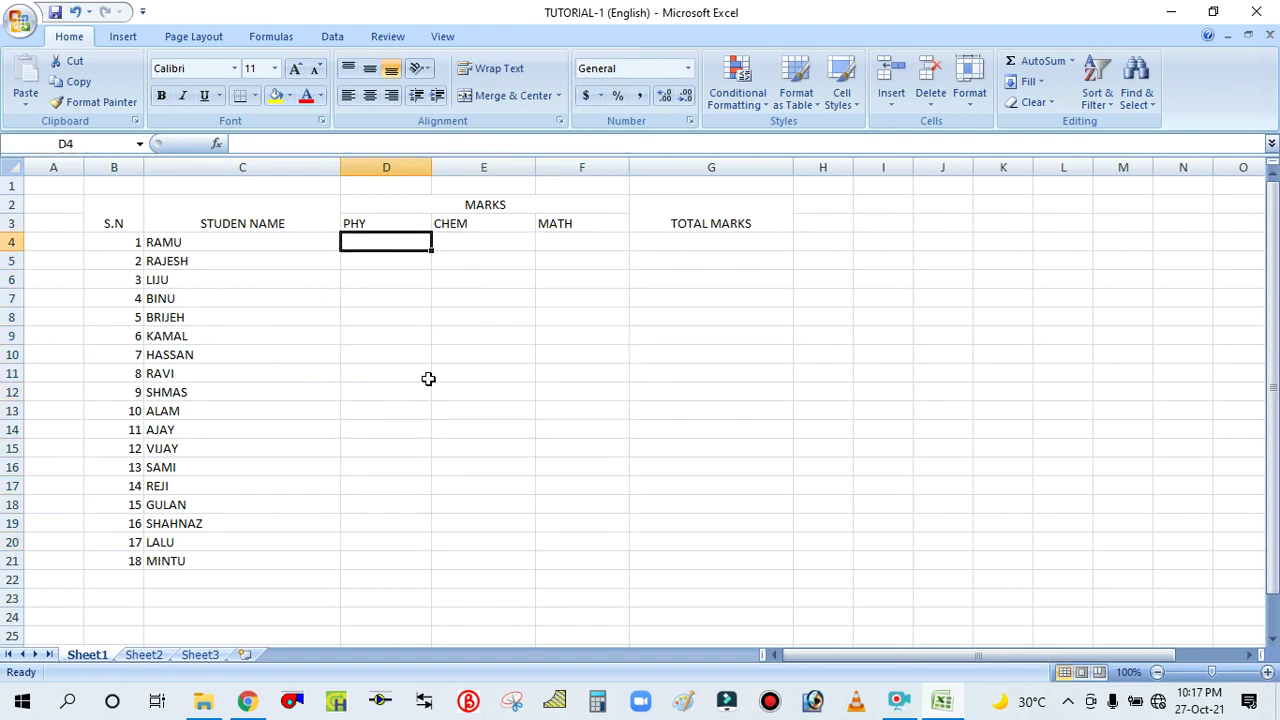
pyautogui.write('60')
pyautogui.click(456, 242)
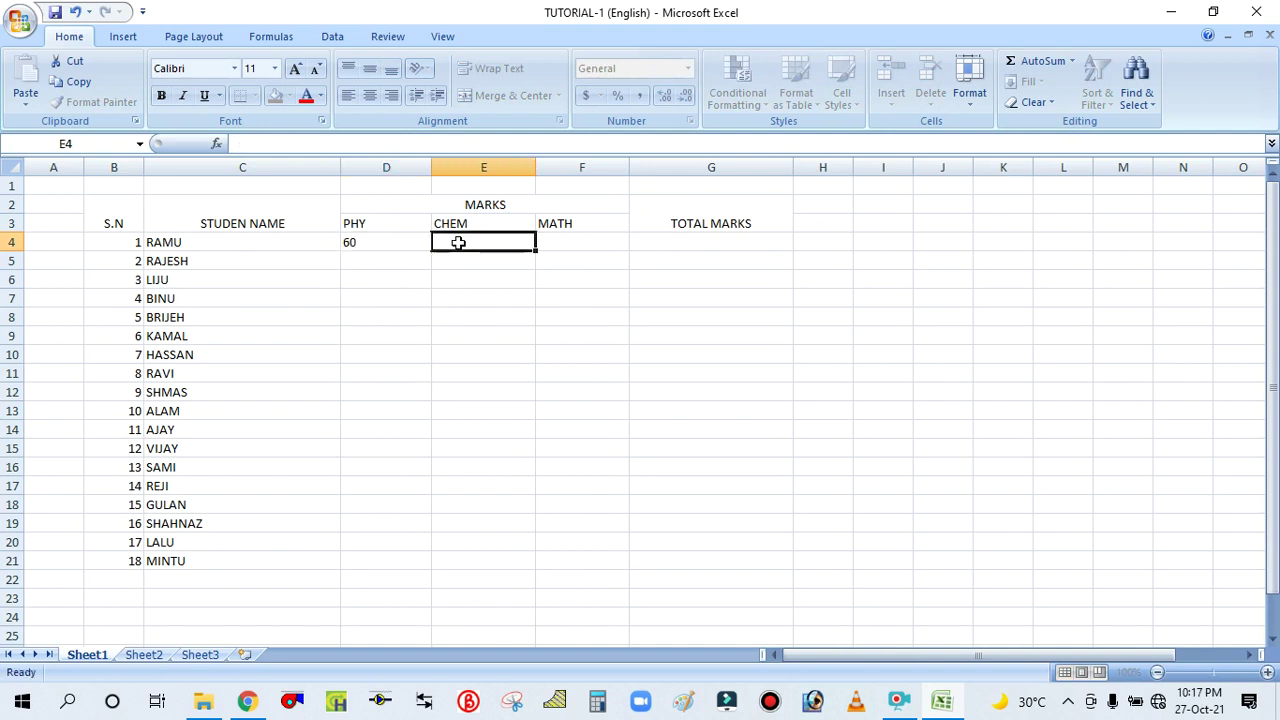
pyautogui.write('30')
pyautogui.click(474, 310)
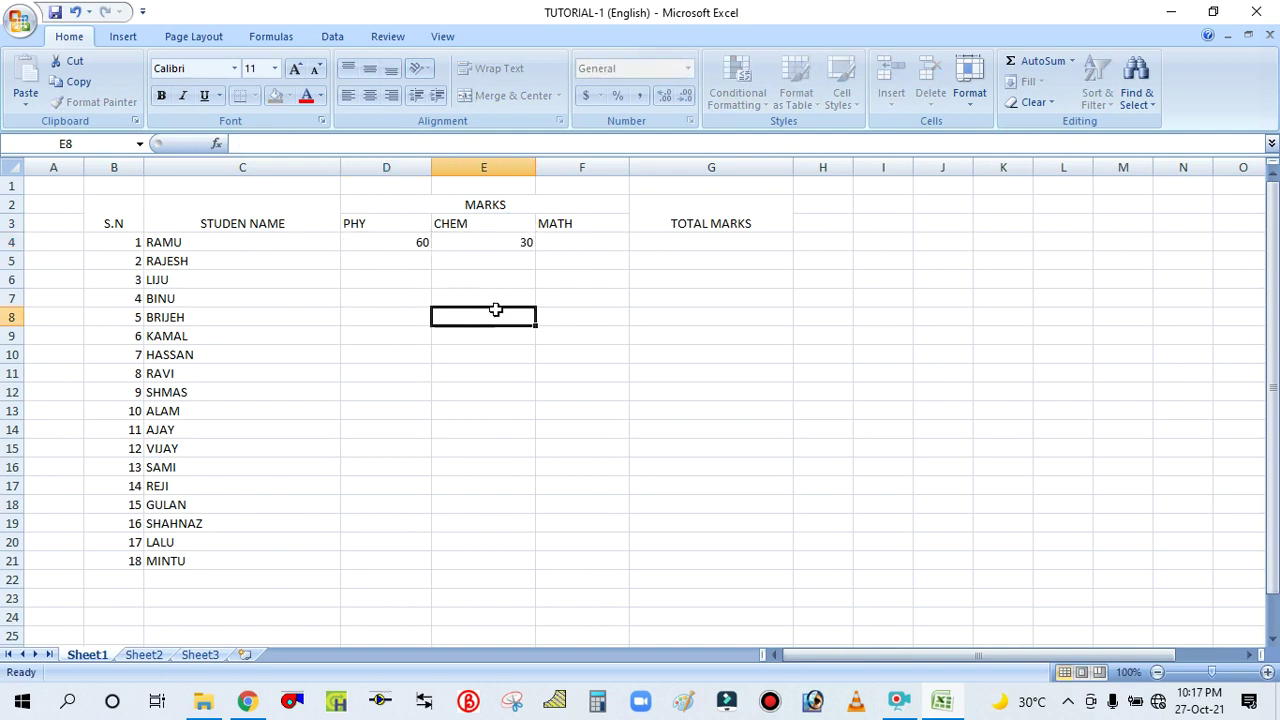
pyautogui.click(580, 242)
pyautogui.write('65')
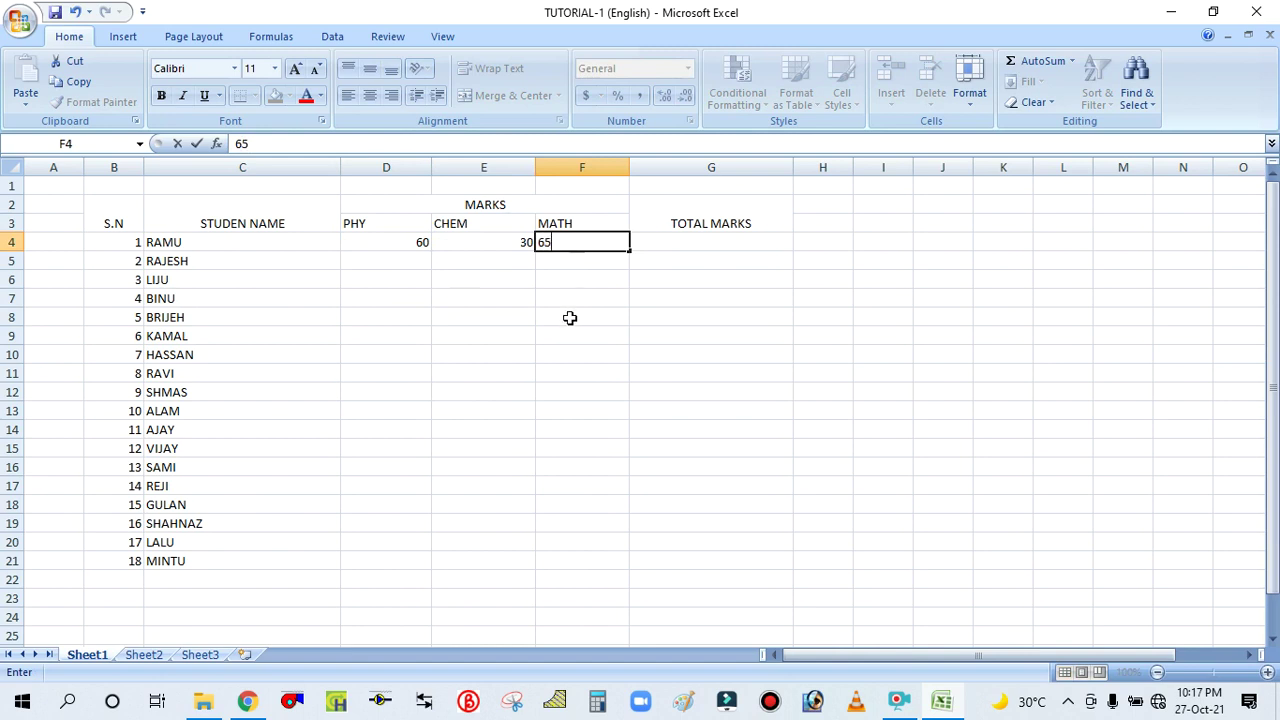
pyautogui.click(569, 317)
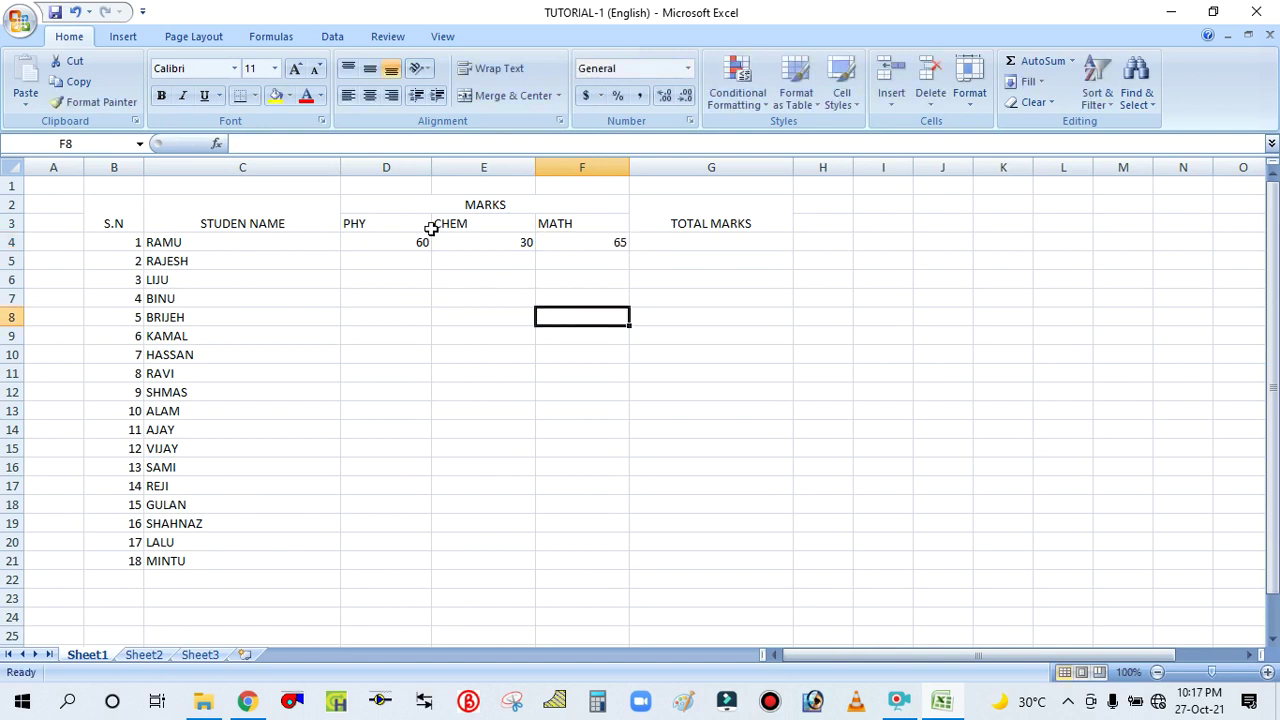
# Enter marks 60/60/59 and 44/44/66 for the second and third students
pyautogui.moveTo(410, 242); pyautogui.dragTo(547, 244)
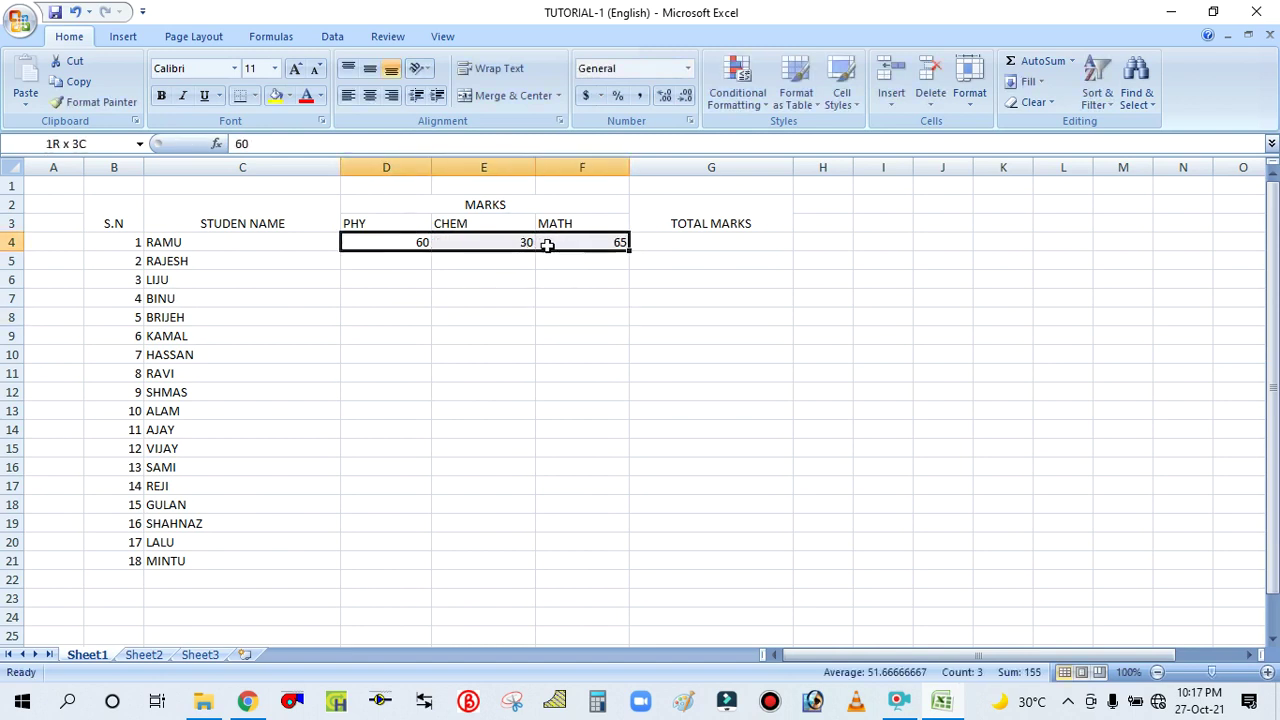
pyautogui.click(494, 337)
pyautogui.click(422, 262)
pyautogui.write('60')
pyautogui.click(448, 362)
pyautogui.click(408, 279)
pyautogui.write('44')
pyautogui.click(470, 354)
pyautogui.click(494, 262)
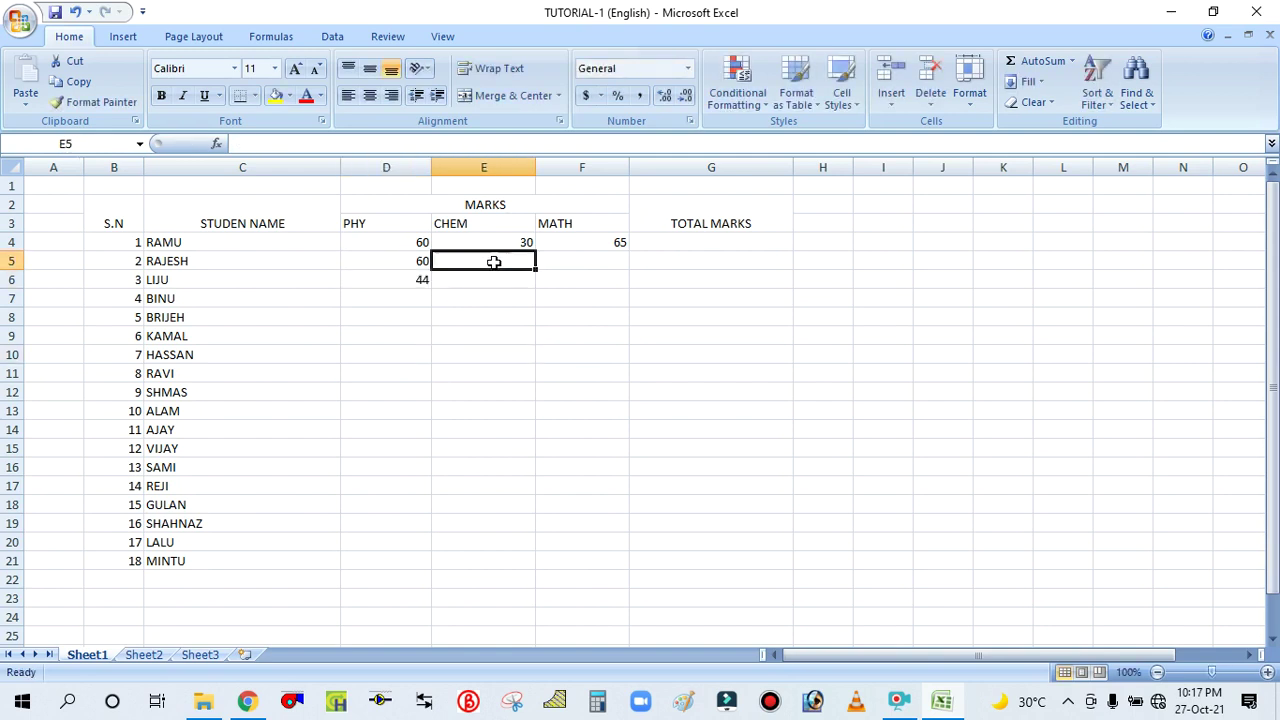
pyautogui.write('60')
pyautogui.click(490, 336)
pyautogui.click(572, 262)
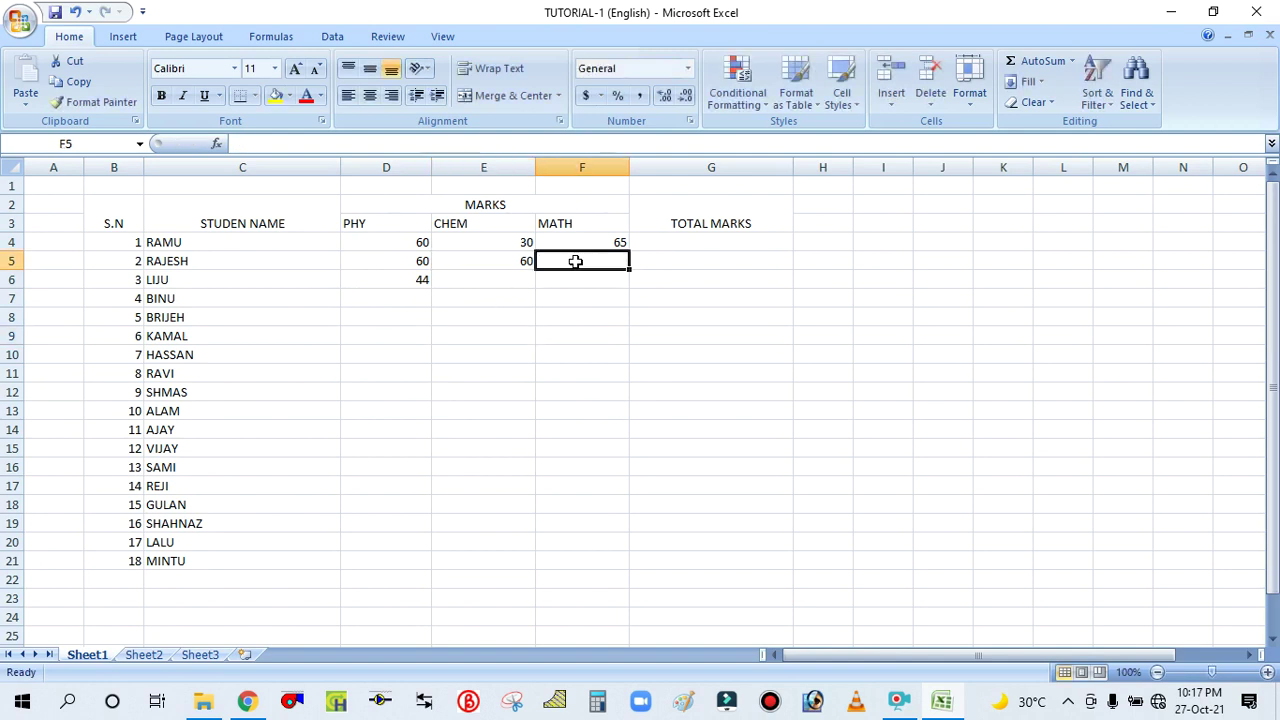
pyautogui.write('59')
pyautogui.click(483, 411)
pyautogui.click(518, 280)
pyautogui.write('44')
pyautogui.click(575, 352)
pyautogui.click(578, 280)
pyautogui.write('66')
pyautogui.click(582, 411)
# Copy the marks in D4:F6 and paste them into D7:F21
pyautogui.moveTo(422, 244); pyautogui.dragTo(586, 281)
pyautogui.hotkey('ctrl', 'c')
pyautogui.moveTo(376, 296); pyautogui.dragTo(551, 566)
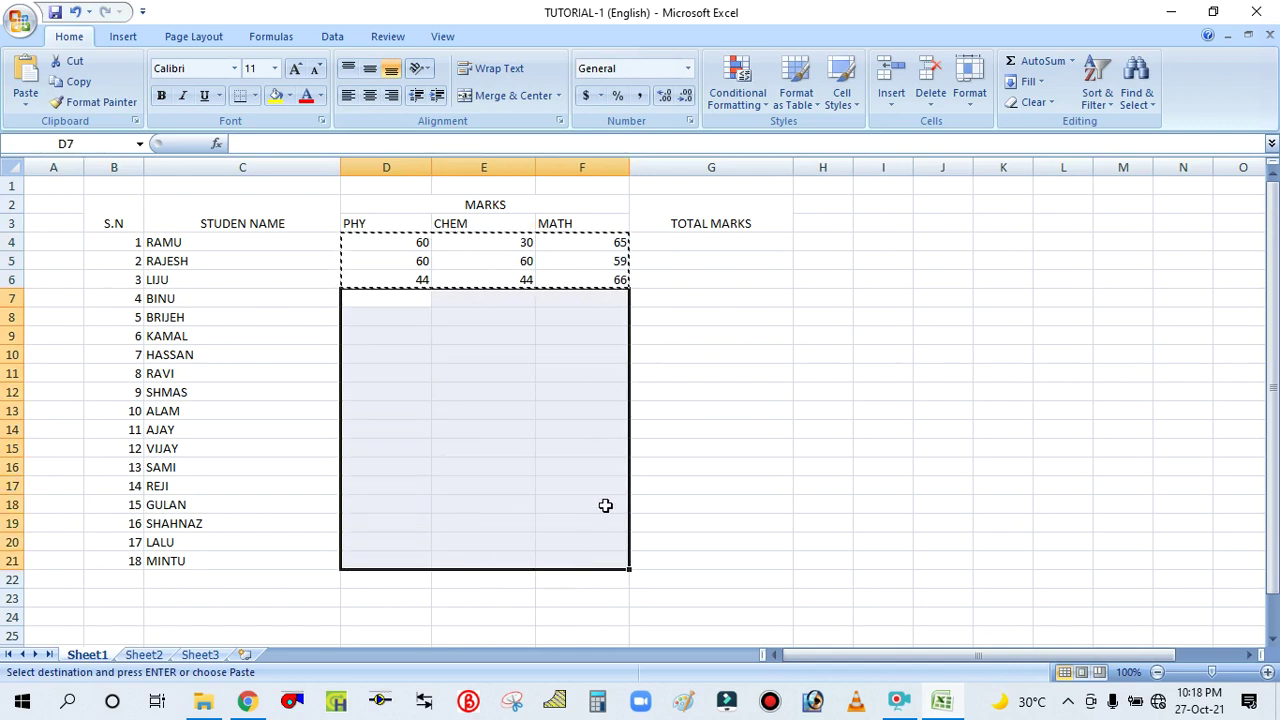
pyautogui.hotkey('ctrl', 'v')
pyautogui.click(856, 449)
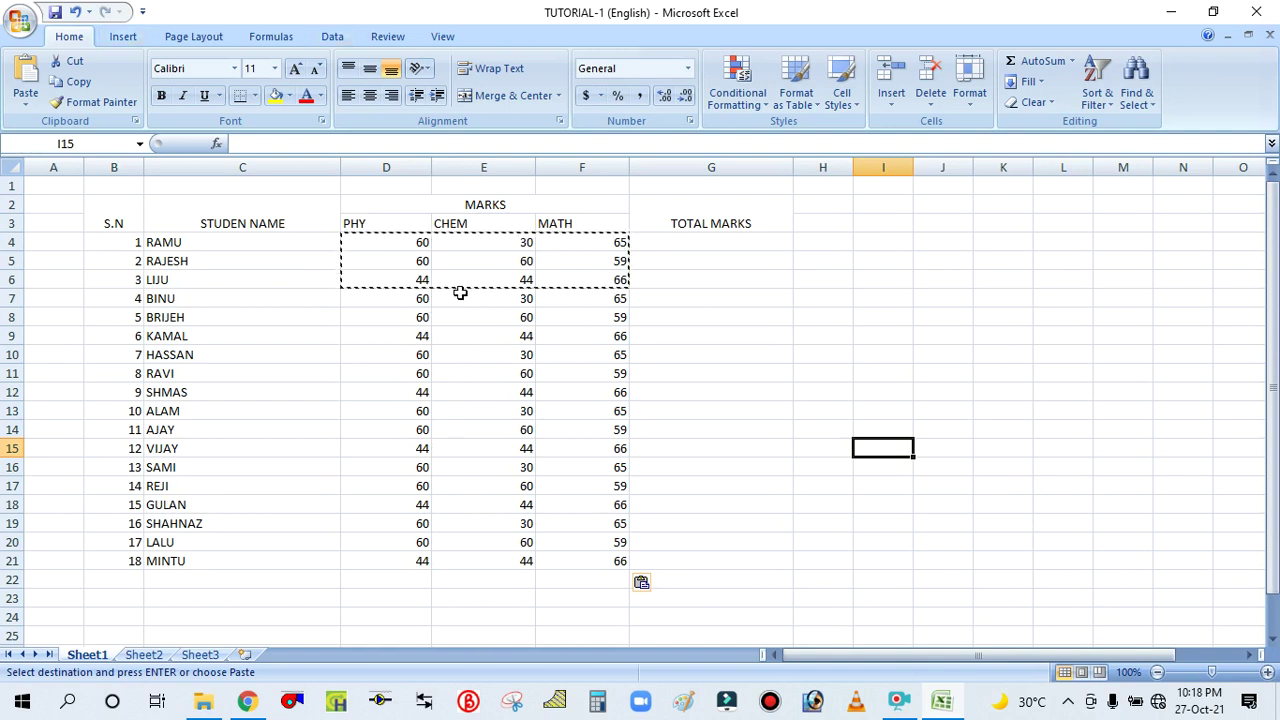
# Clear the copy marquee and return to the first student's total cell G4
pyautogui.click(668, 370)
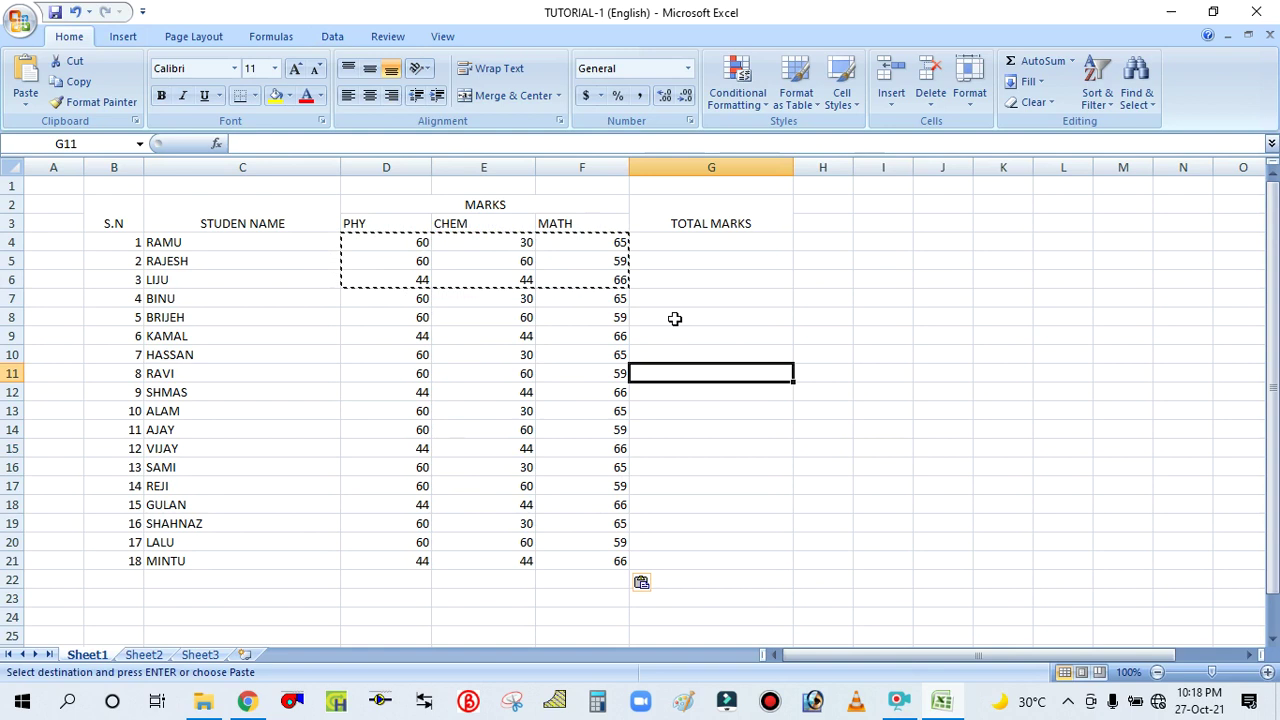
pyautogui.click(697, 243)
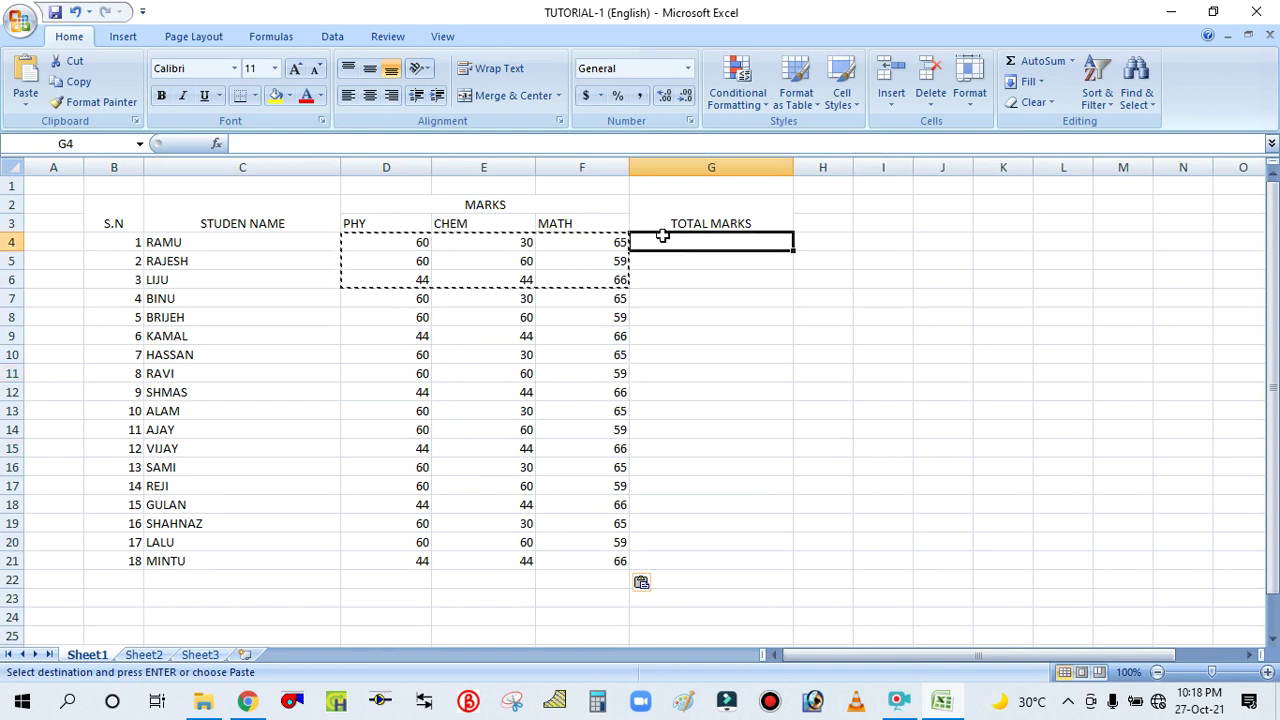
pyautogui.click(692, 310)
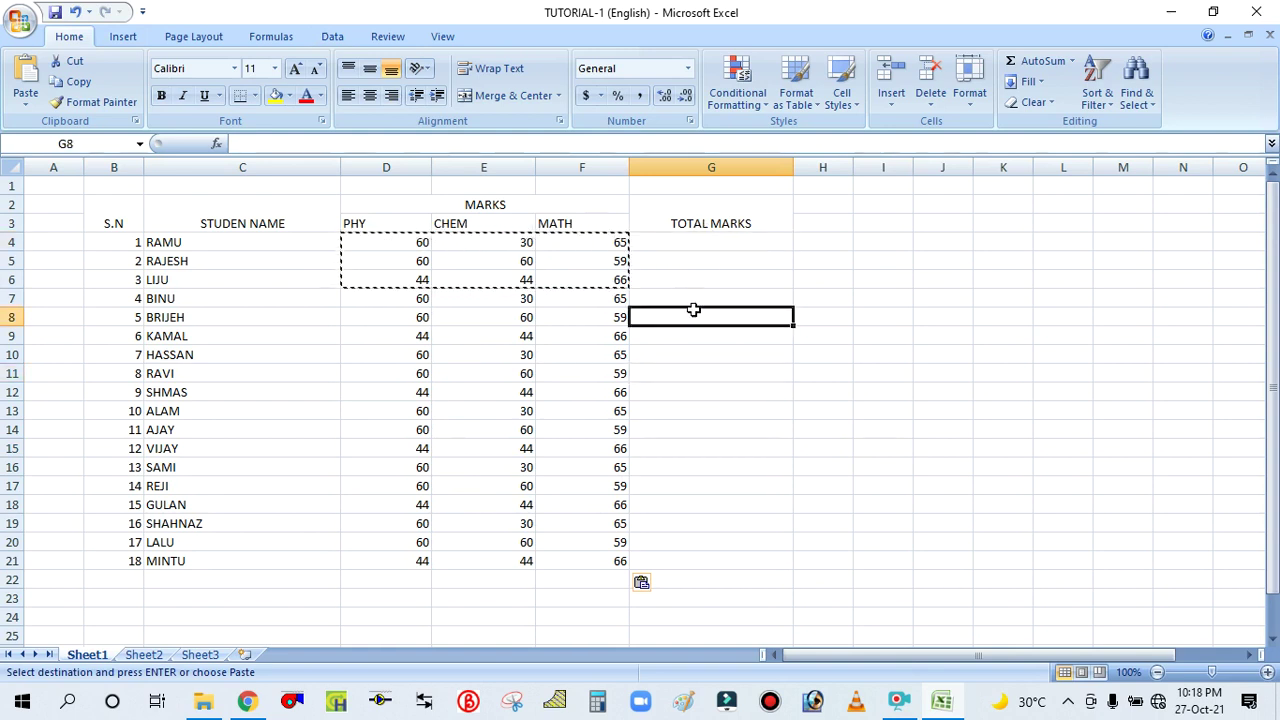
pyautogui.click(713, 244)
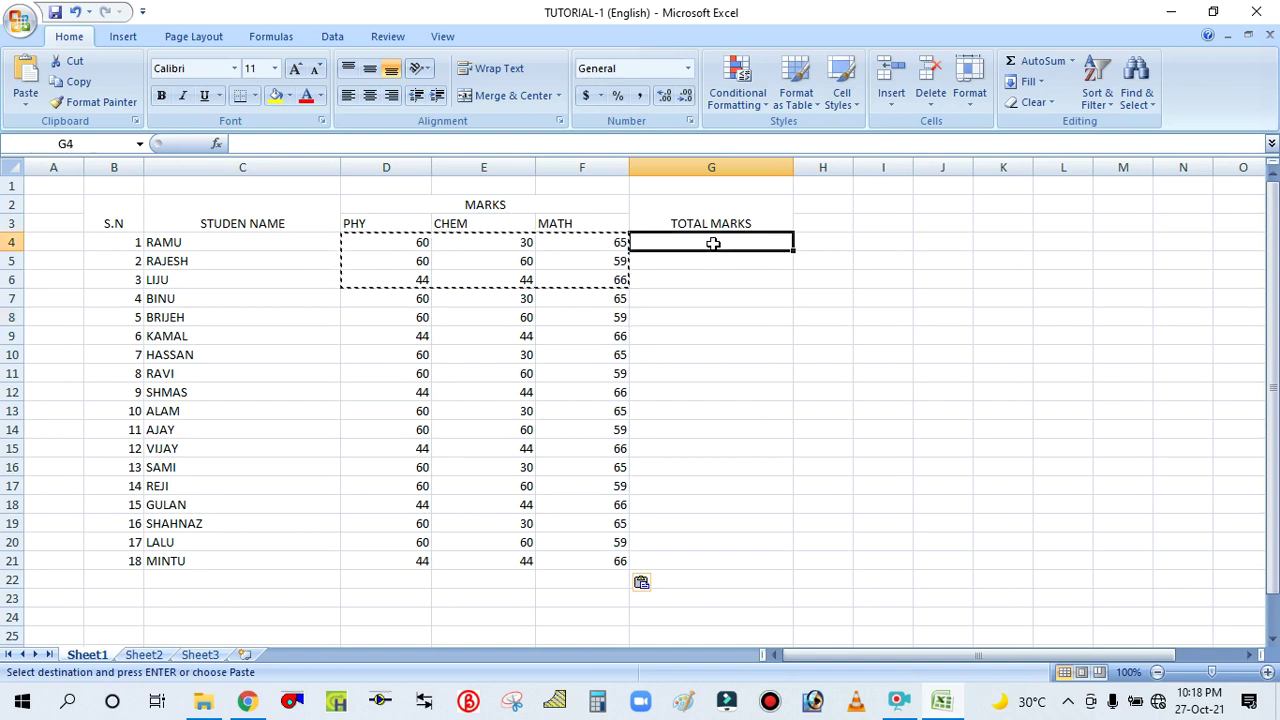
pyautogui.press('Escape')
pyautogui.click(716, 336)
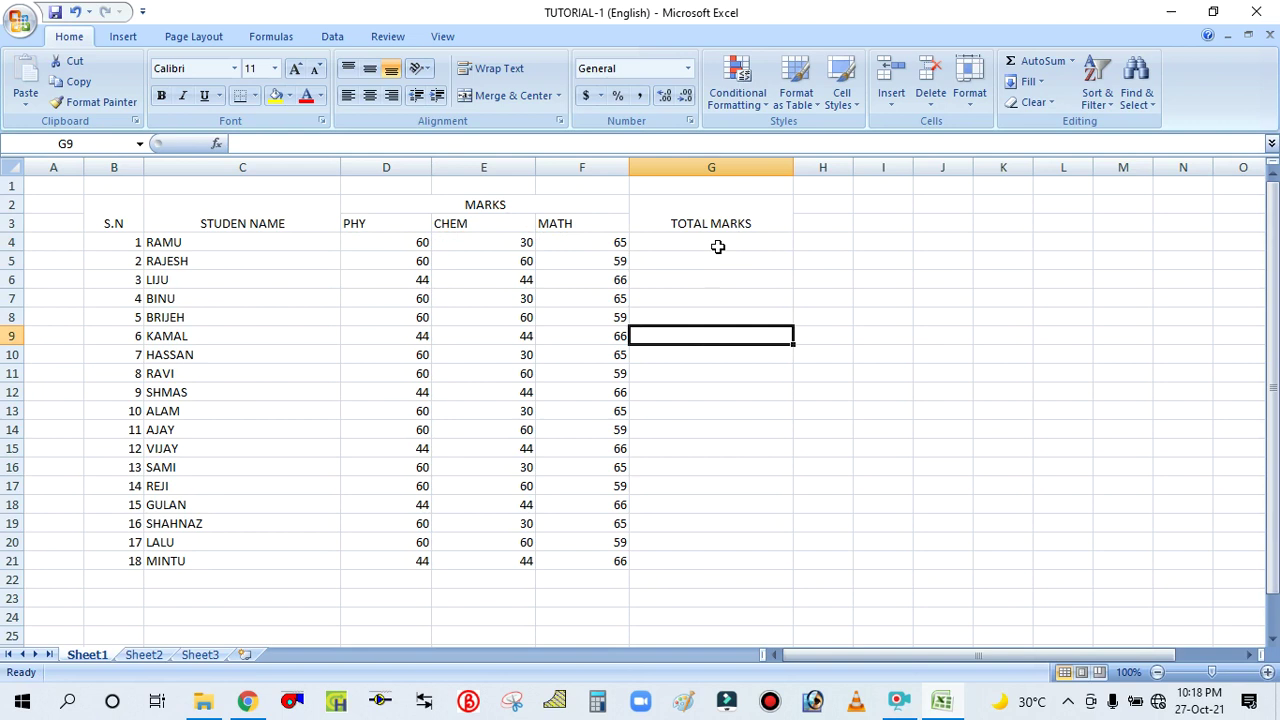
pyautogui.click(718, 245)
pyautogui.click(704, 298)
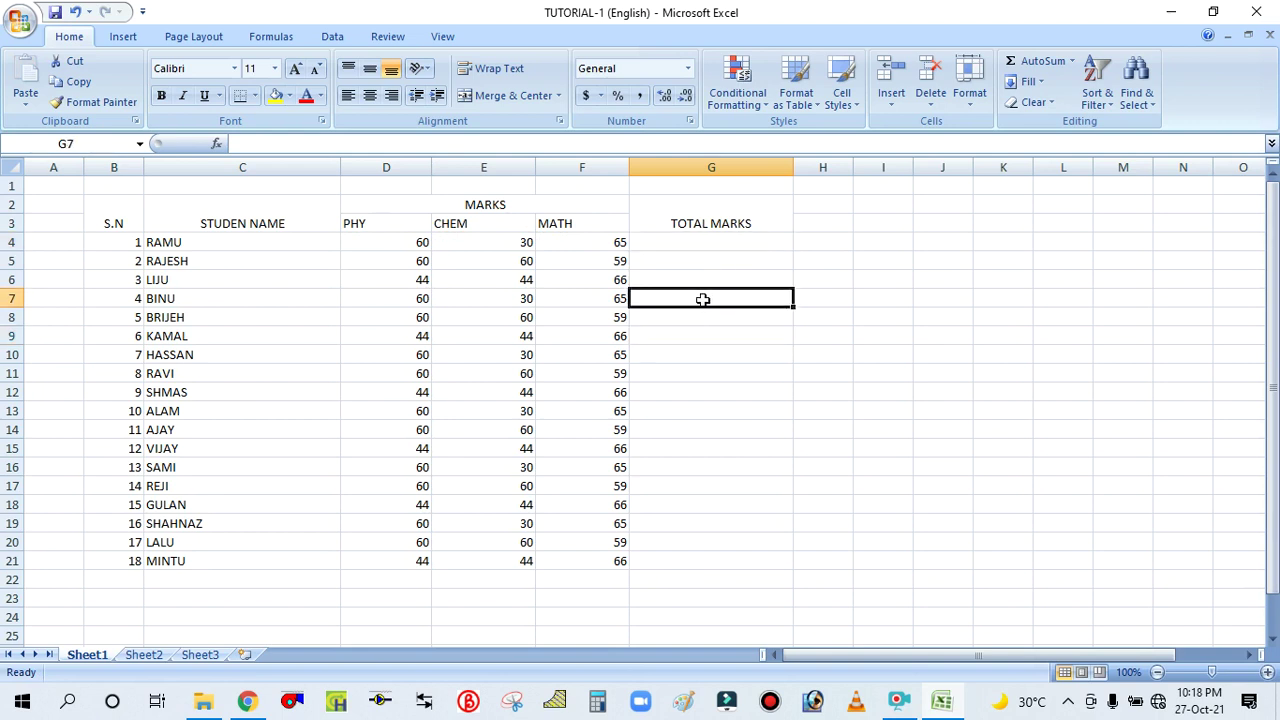
# Enter the formula =D4+E4+F4 in G4, giving a total of 155
pyautogui.click(711, 245)
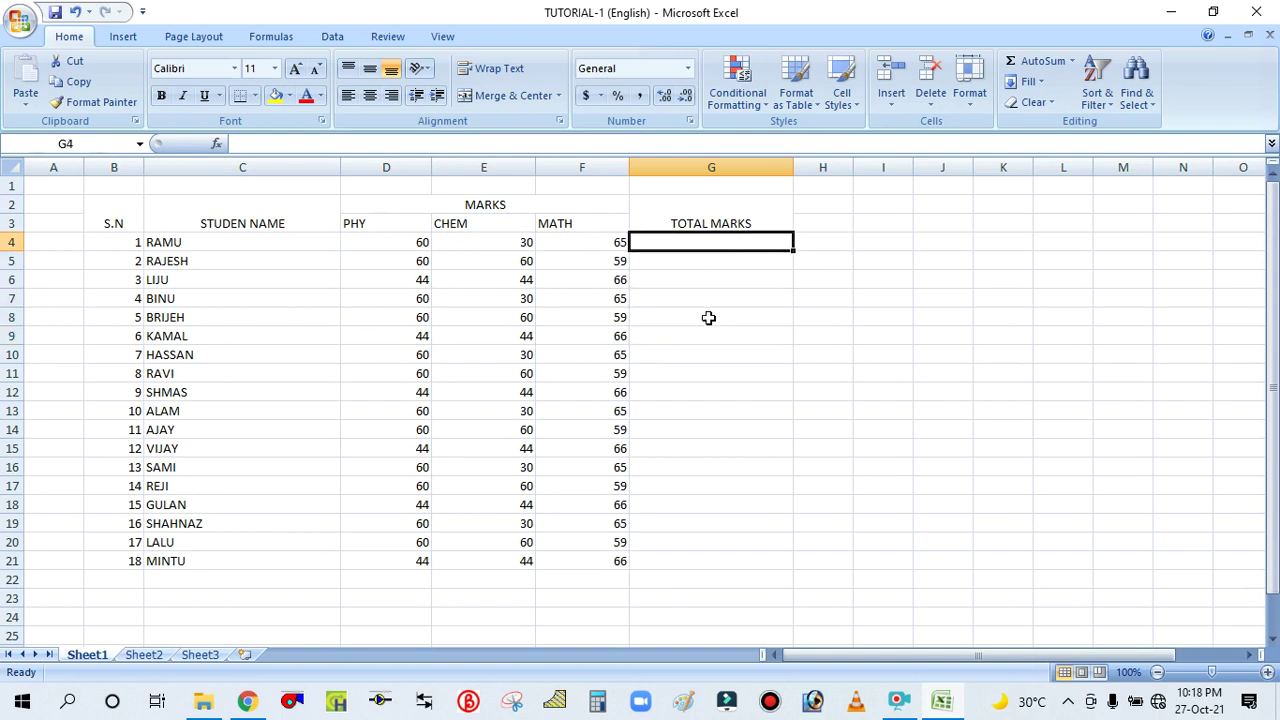
pyautogui.write('=')
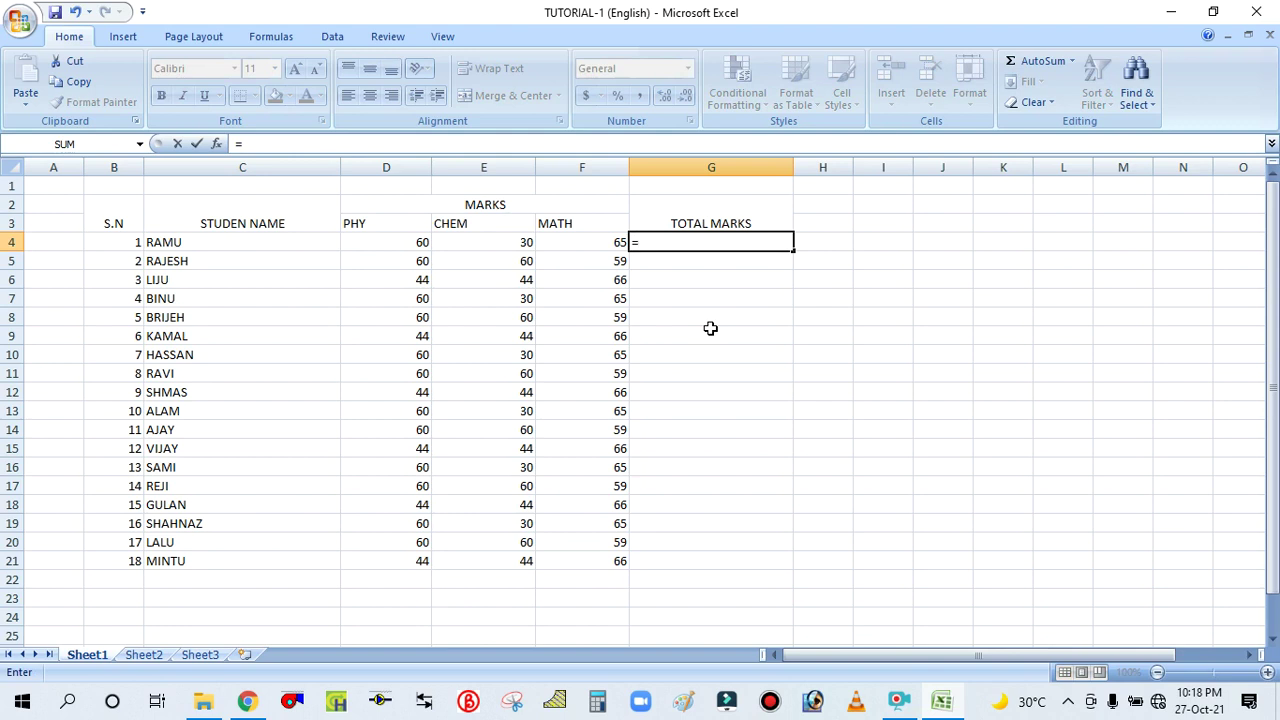
pyautogui.click(369, 242)
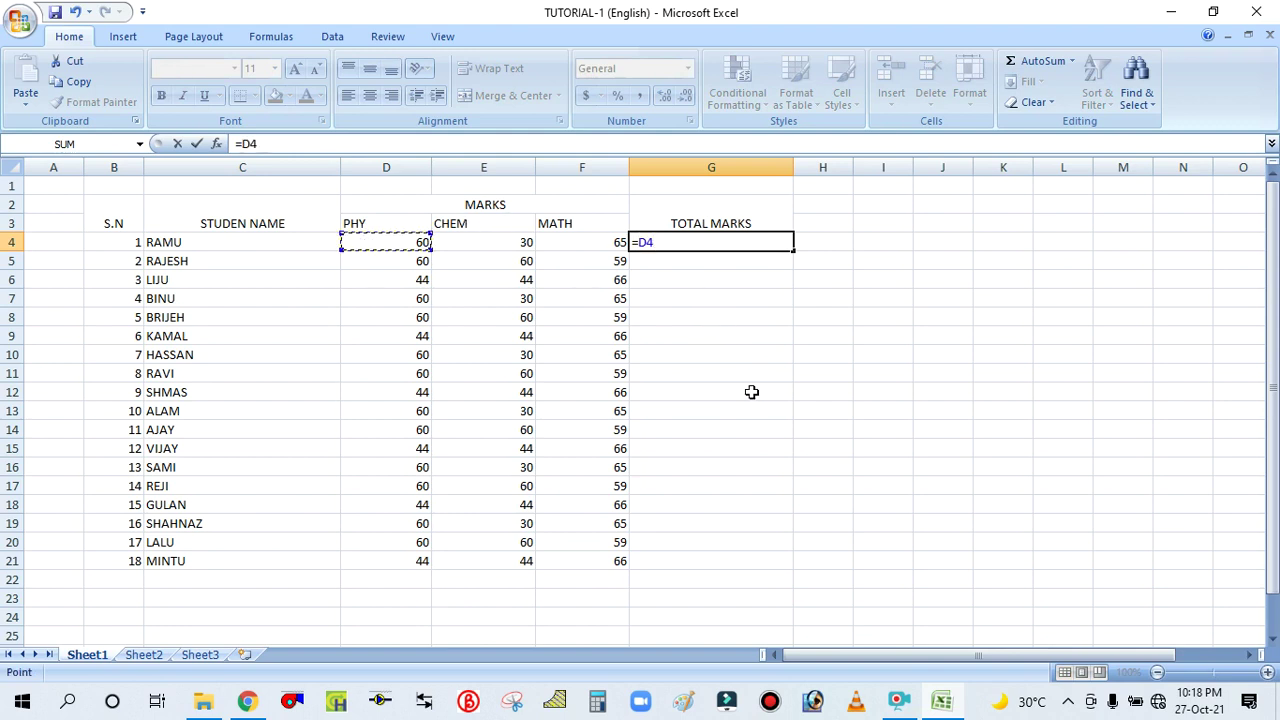
pyautogui.write('+')
pyautogui.click(507, 244)
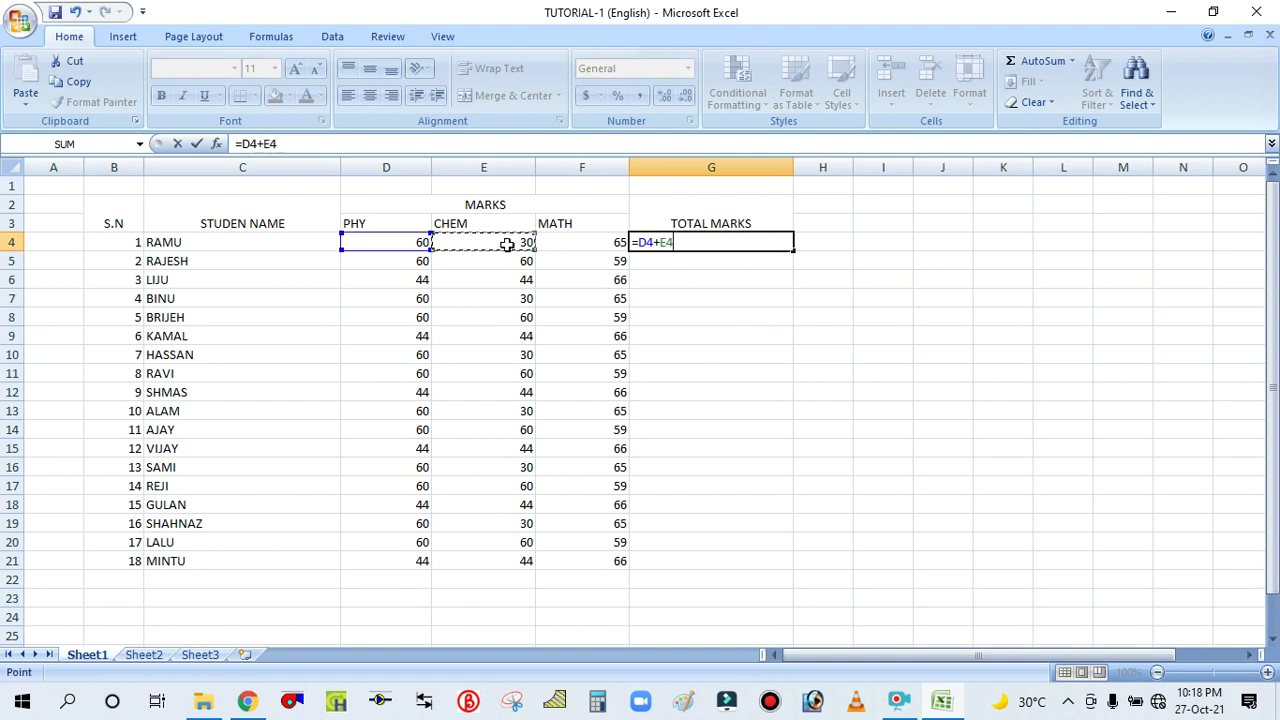
pyautogui.write('+')
pyautogui.click(588, 240)
pyautogui.press('Return')
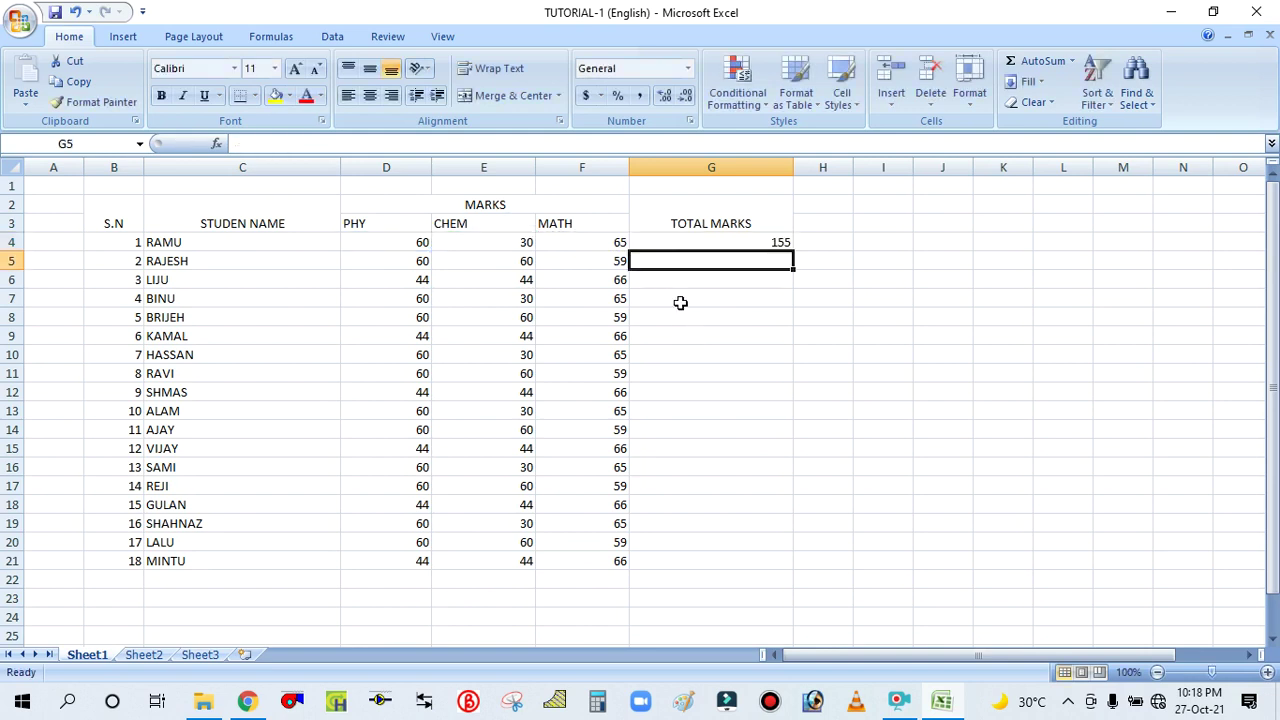
# Check the G4 total formula and select it for copying
pyautogui.doubleClick(756, 242)
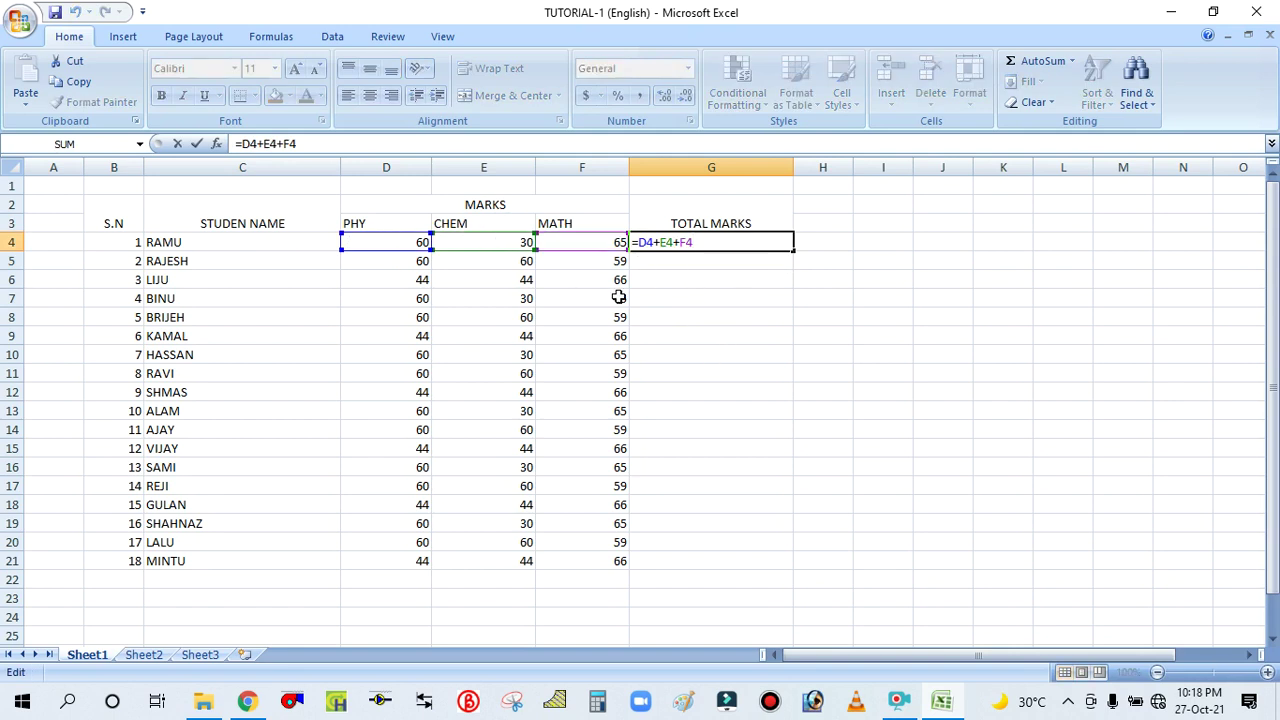
pyautogui.click(685, 298)
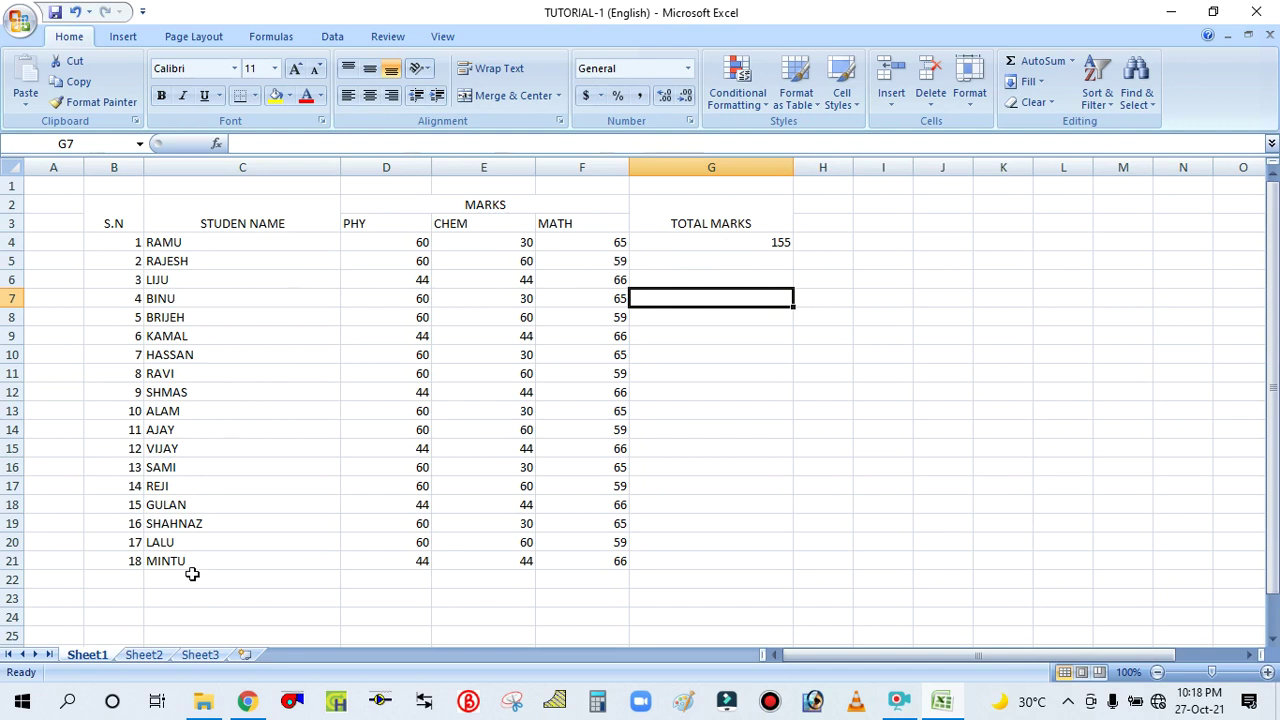
pyautogui.click(751, 242)
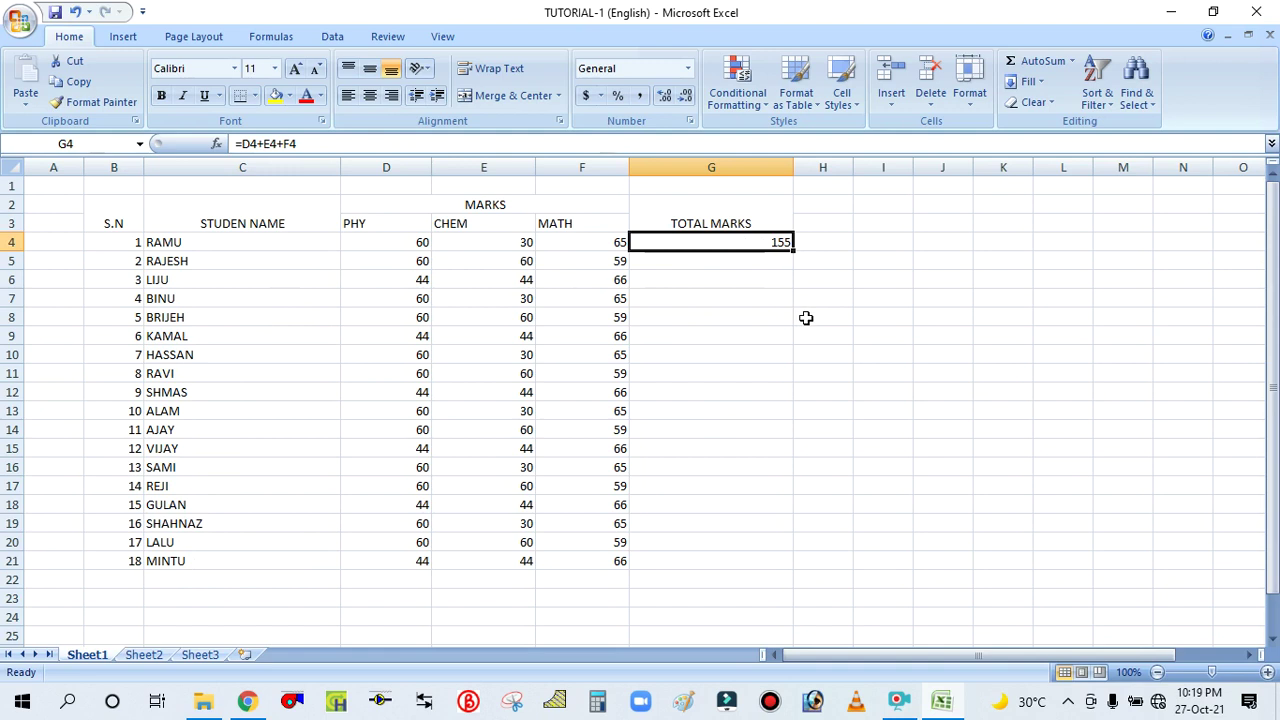
pyautogui.click(757, 337)
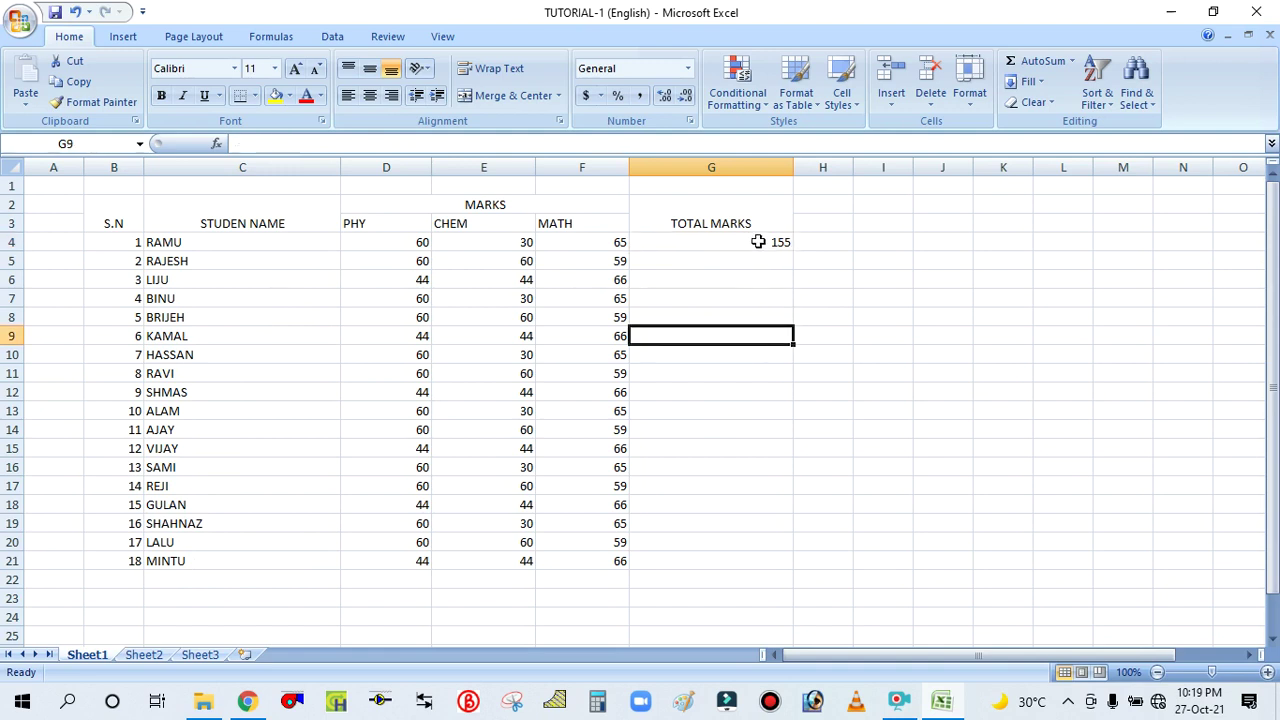
pyautogui.click(758, 242)
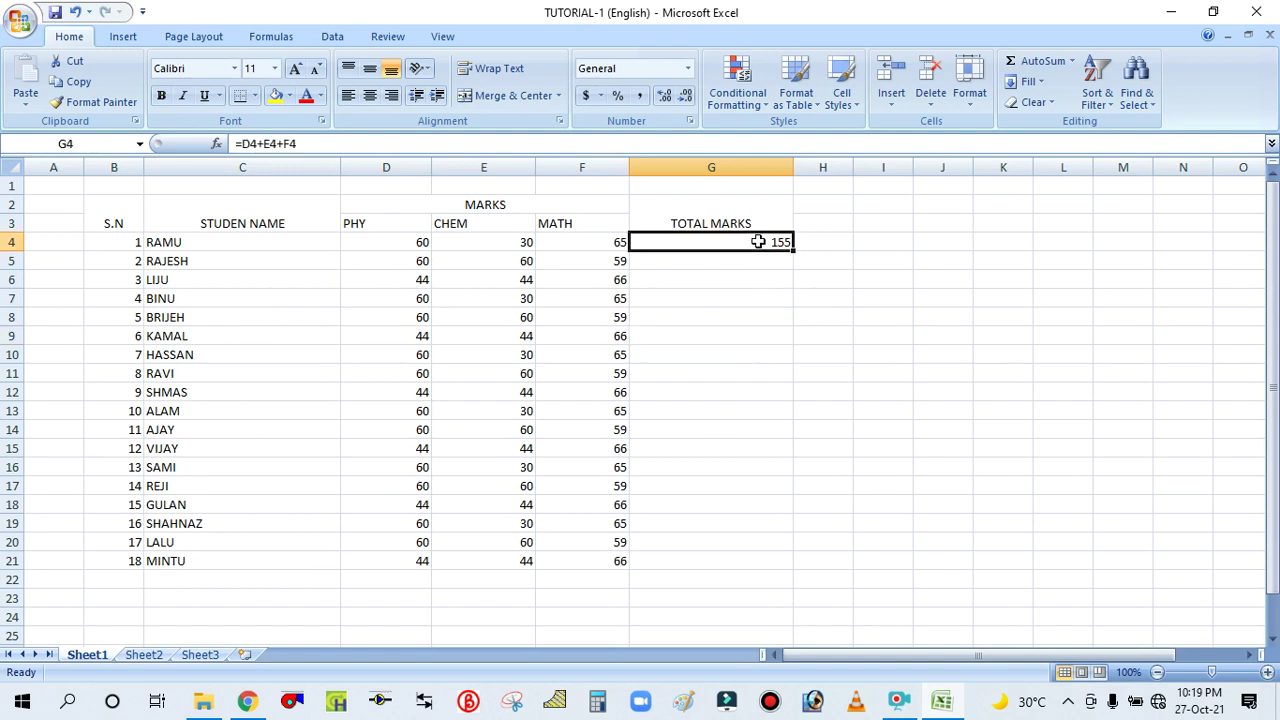
# Fill G5:G21 with G4's =D4+E4+F4 total formula, giving totals such as 179 and 154
pyautogui.click(85, 85)
pyautogui.moveTo(711, 263); pyautogui.dragTo(712, 563)
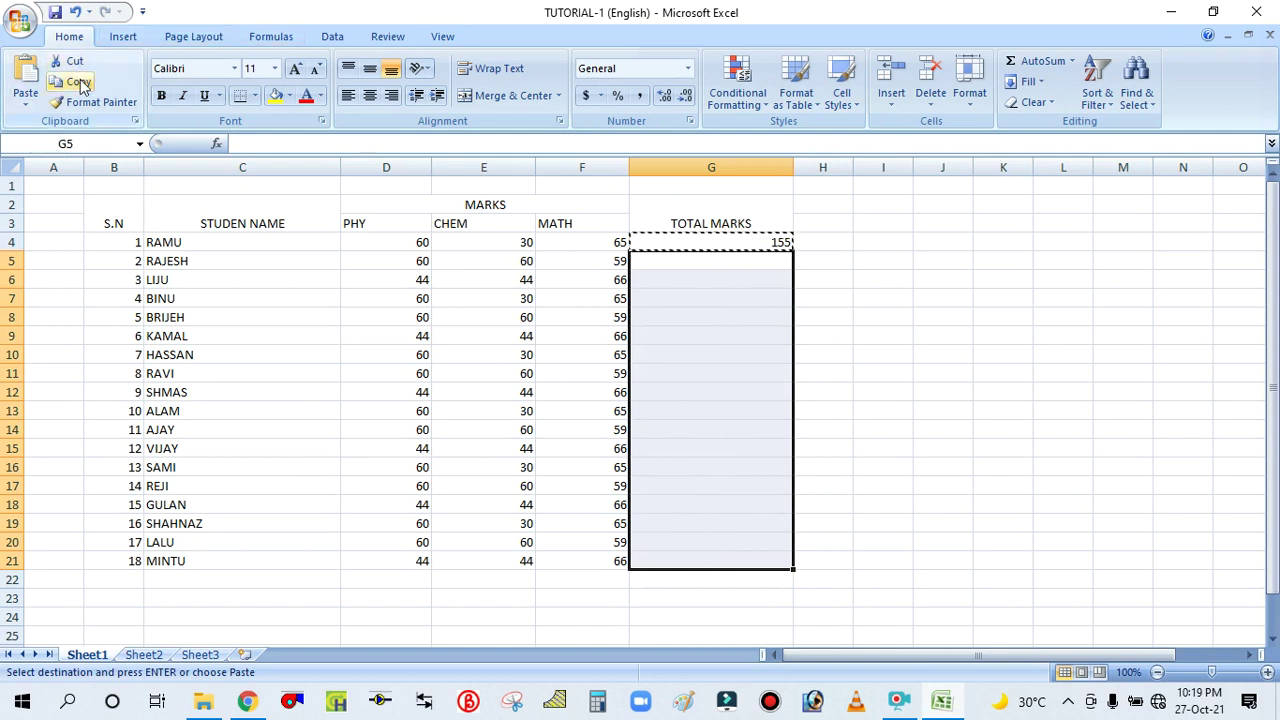
pyautogui.rightClick(716, 330)
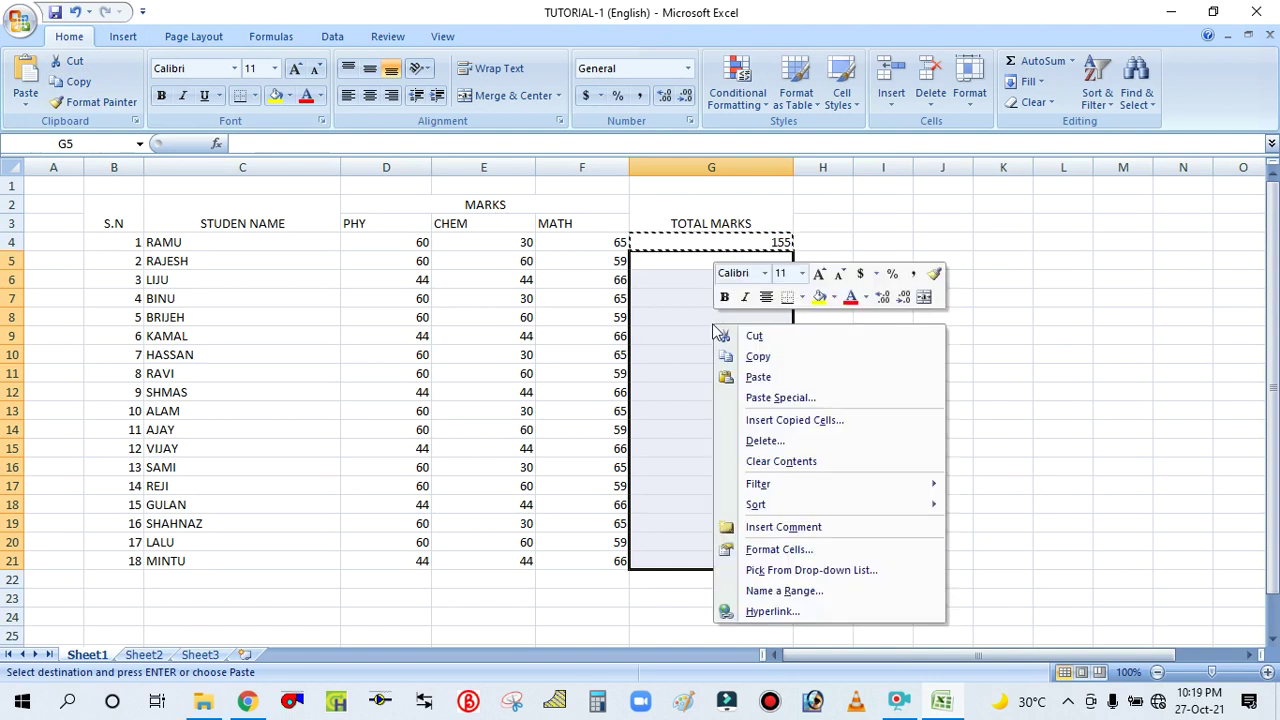
pyautogui.click(742, 376)
pyautogui.click(702, 372)
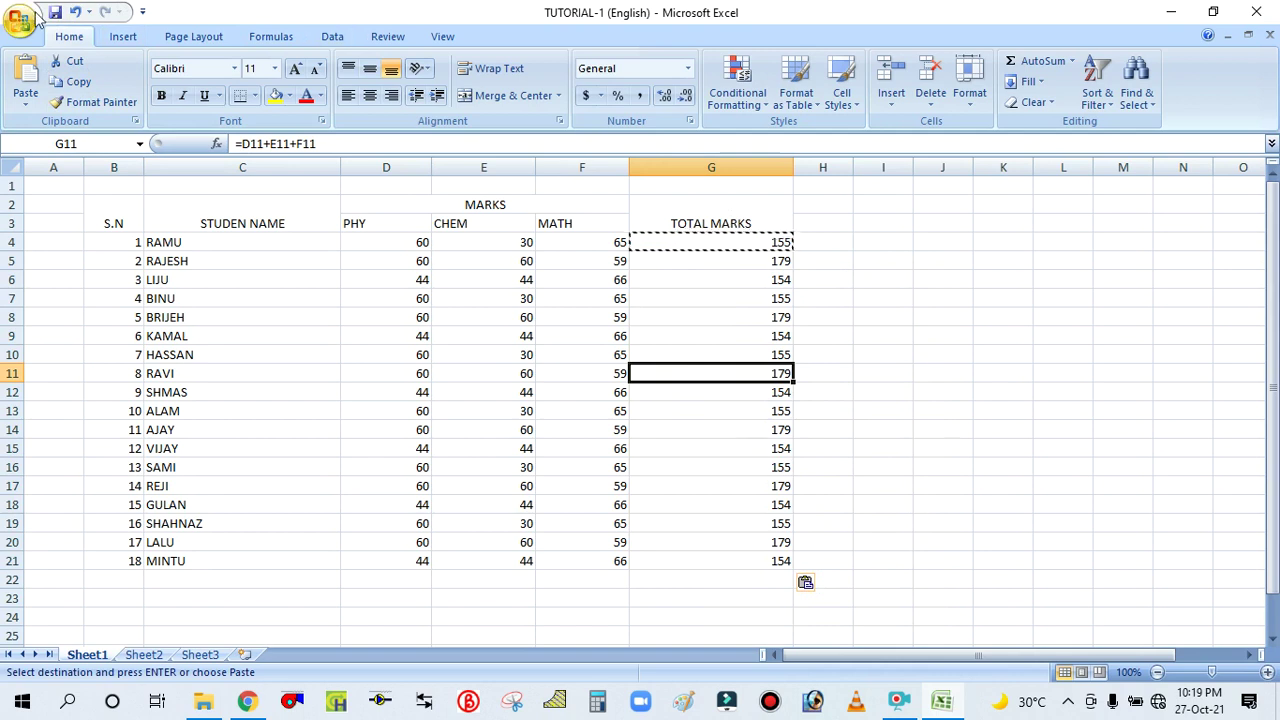
pyautogui.click(72, 13)
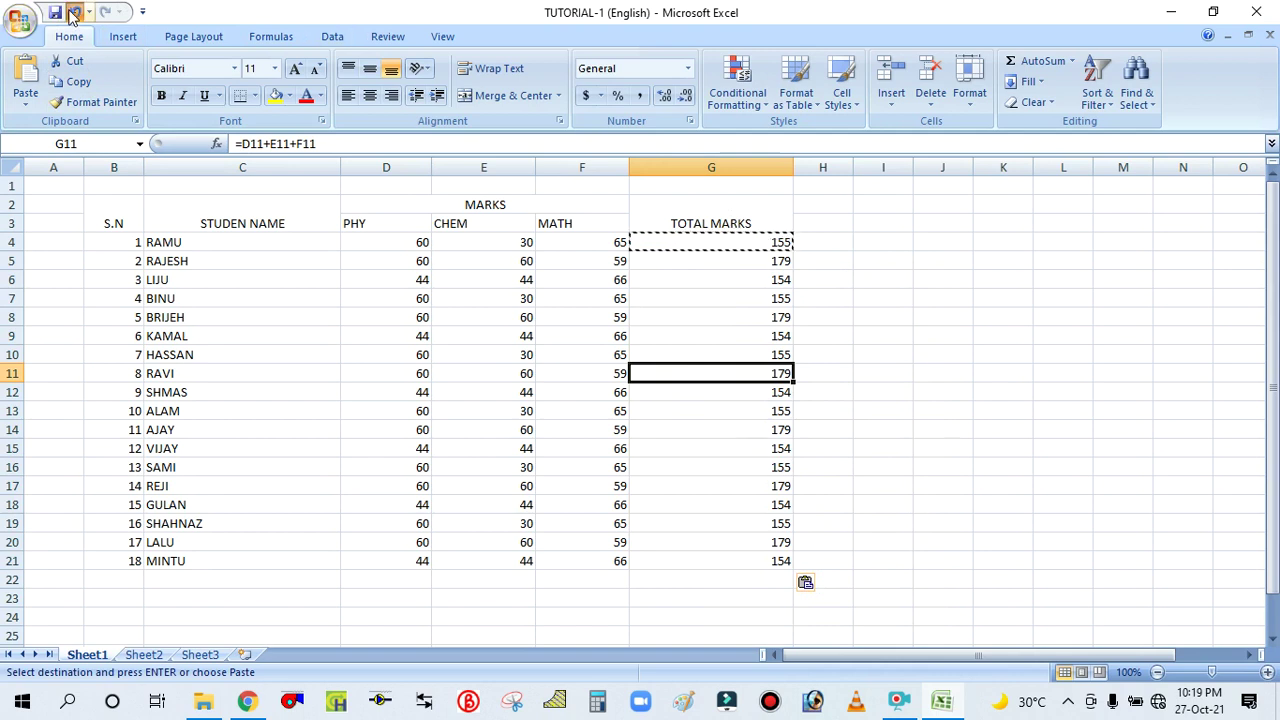
pyautogui.click(712, 408)
pyautogui.click(729, 241)
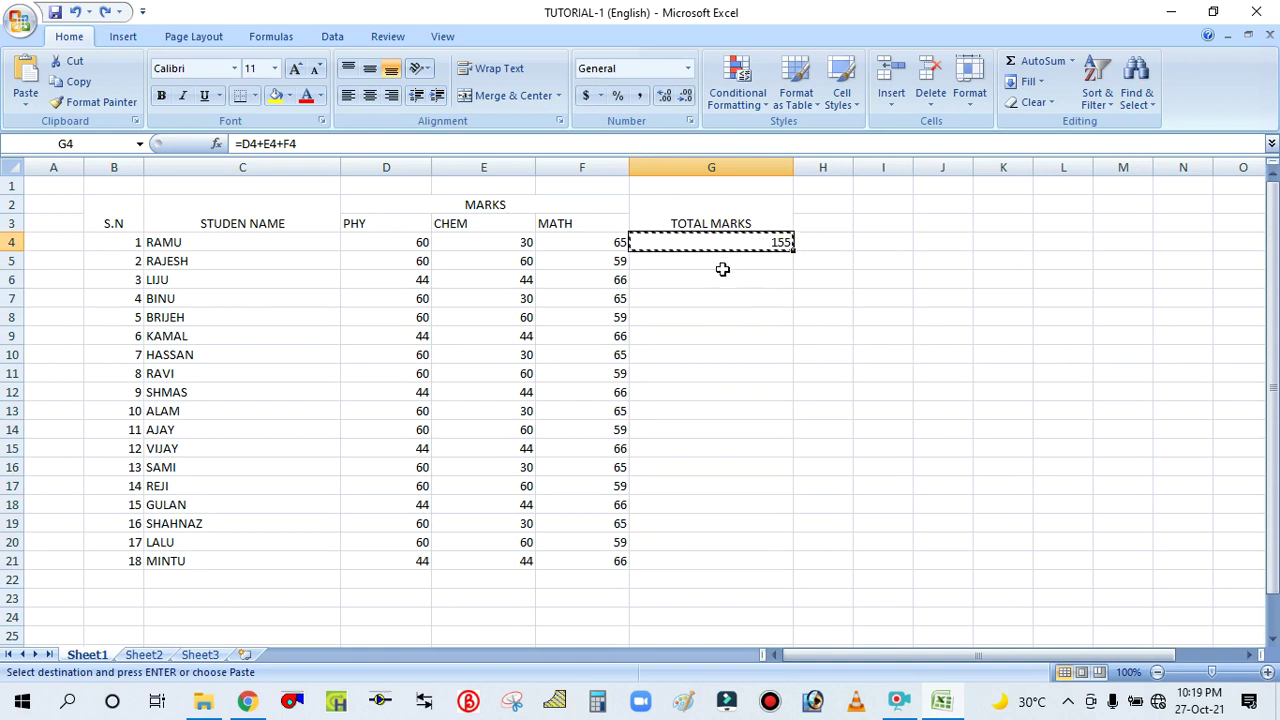
pyautogui.moveTo(720, 257); pyautogui.dragTo(714, 560)
pyautogui.hotkey('ctrl', 'v')
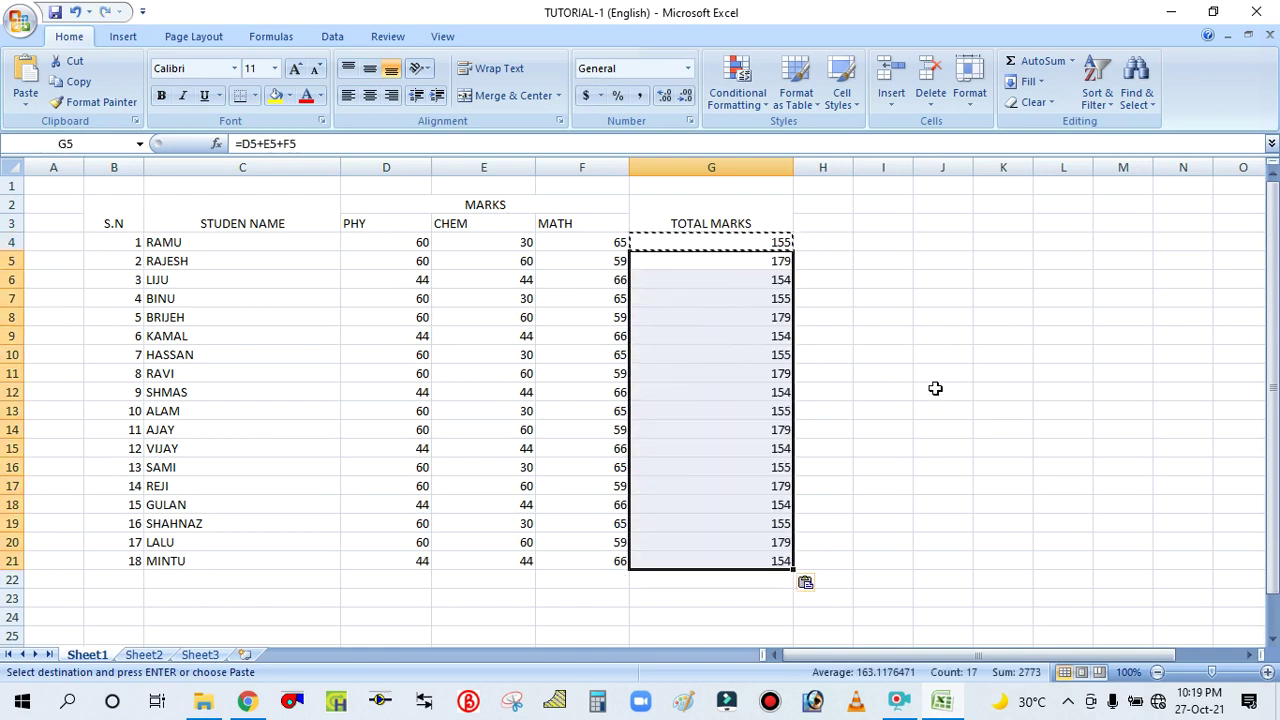
pyautogui.click(934, 390)
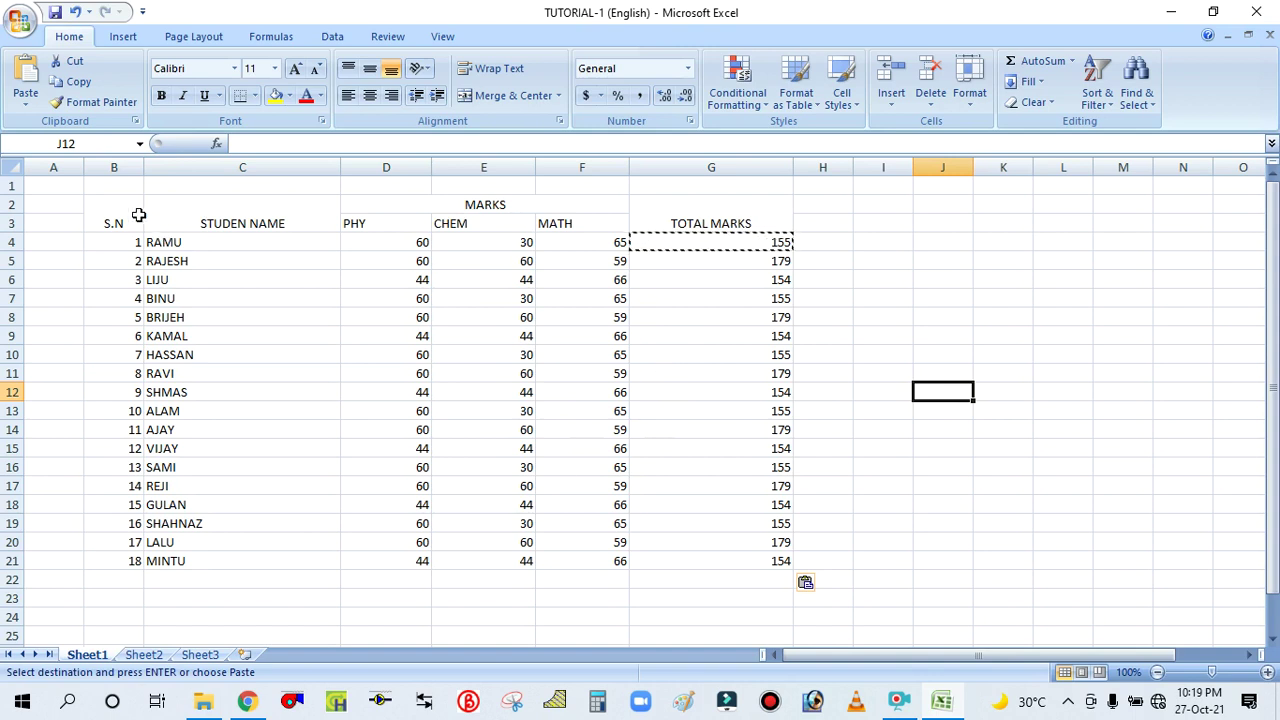
pyautogui.moveTo(117, 232); pyautogui.dragTo(709, 554)
pyautogui.click(336, 300)
pyautogui.moveTo(114, 206); pyautogui.dragTo(717, 557)
pyautogui.click(872, 438)
pyautogui.click(277, 318)
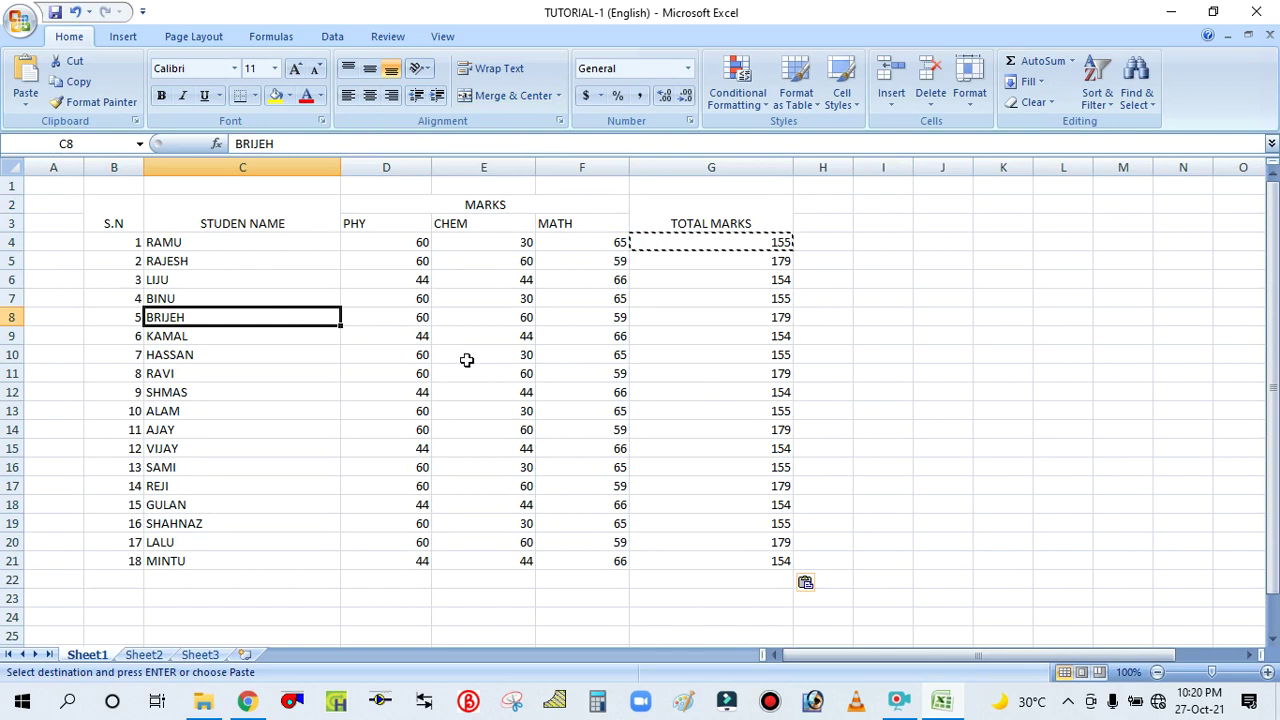
pyautogui.click(466, 360)
pyautogui.click(449, 289)
pyautogui.click(361, 362)
pyautogui.click(395, 448)
pyautogui.click(471, 423)
pyautogui.click(580, 373)
pyautogui.click(484, 300)
pyautogui.click(380, 292)
pyautogui.click(414, 424)
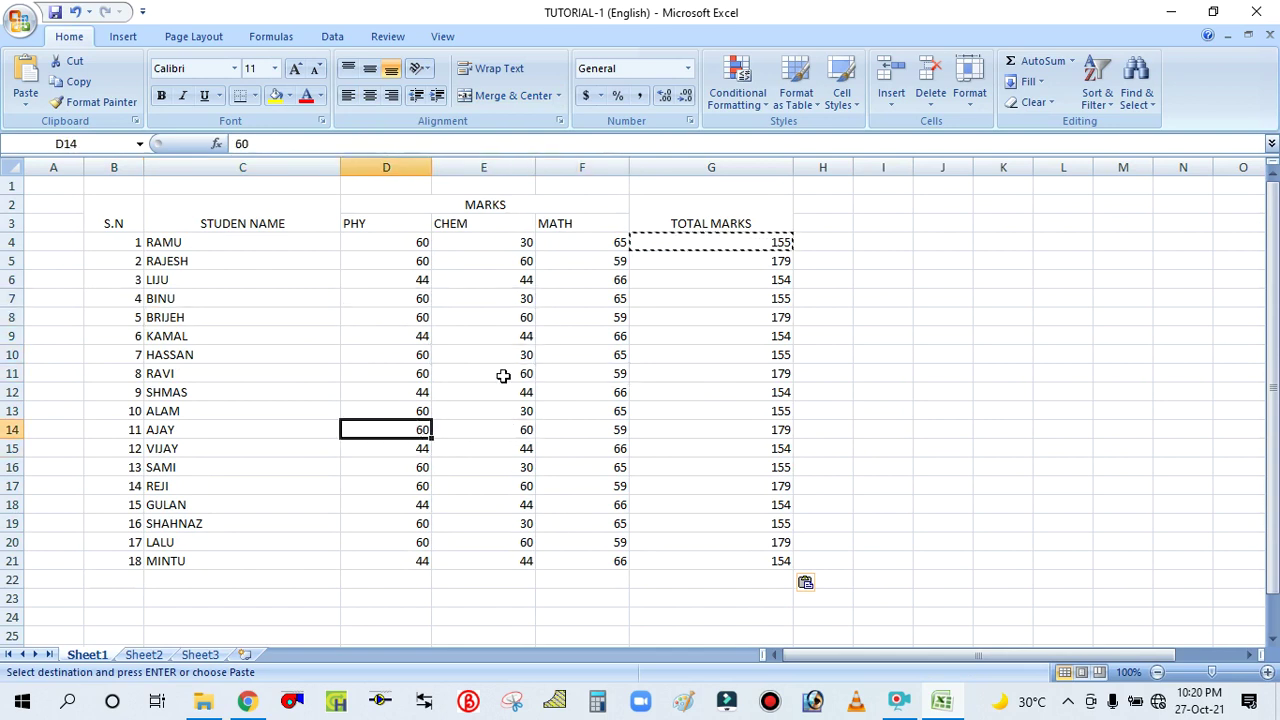
pyautogui.hotkey('ctrl', 'a')
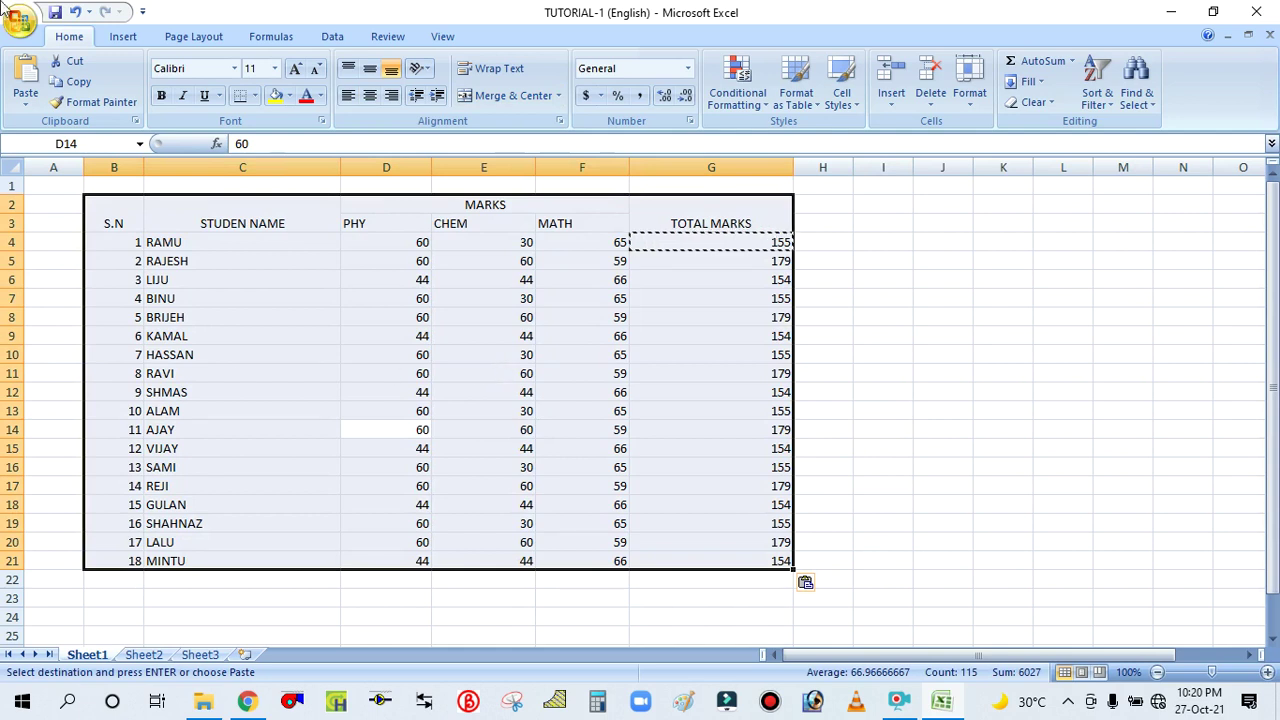
# Select the marks table B2:G21 with Ctrl+A and apply All Borders to every cell
pyautogui.click(958, 390)
pyautogui.click(394, 336)
pyautogui.hotkey('ctrl', 'a')
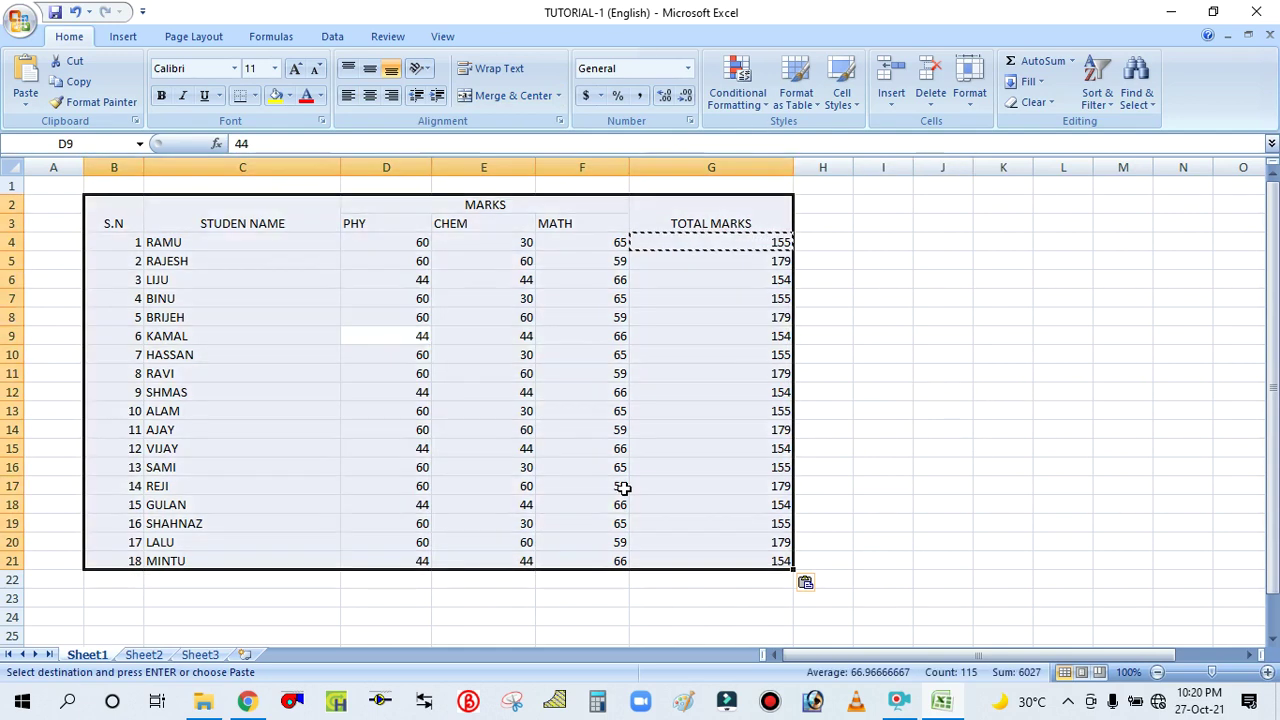
pyautogui.click(256, 96)
pyautogui.click(256, 96)
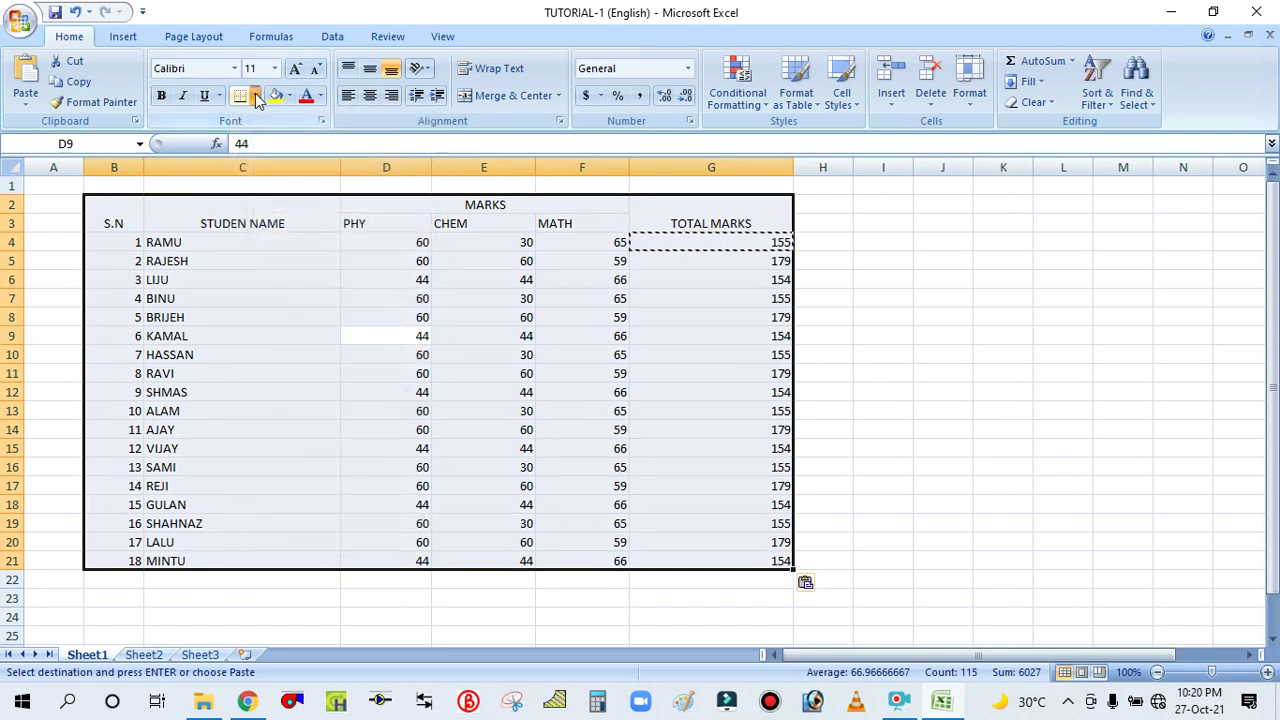
pyautogui.click(256, 96)
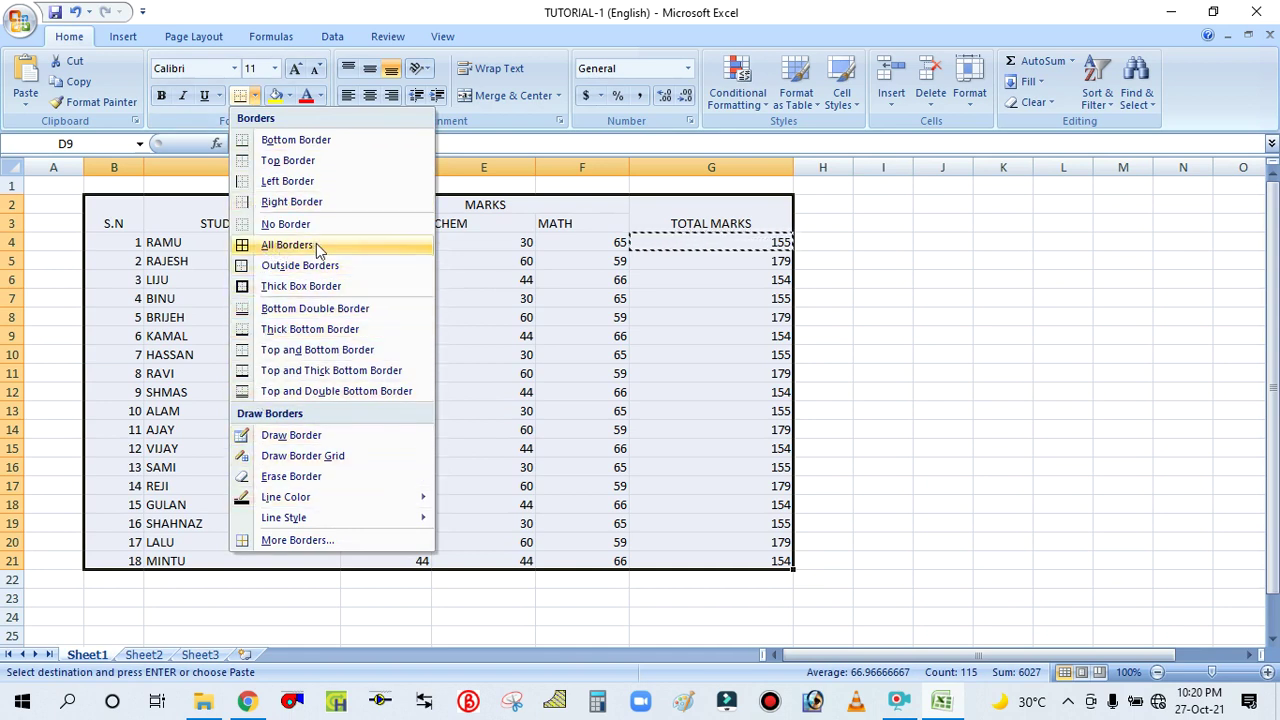
pyautogui.click(279, 247)
pyautogui.click(601, 393)
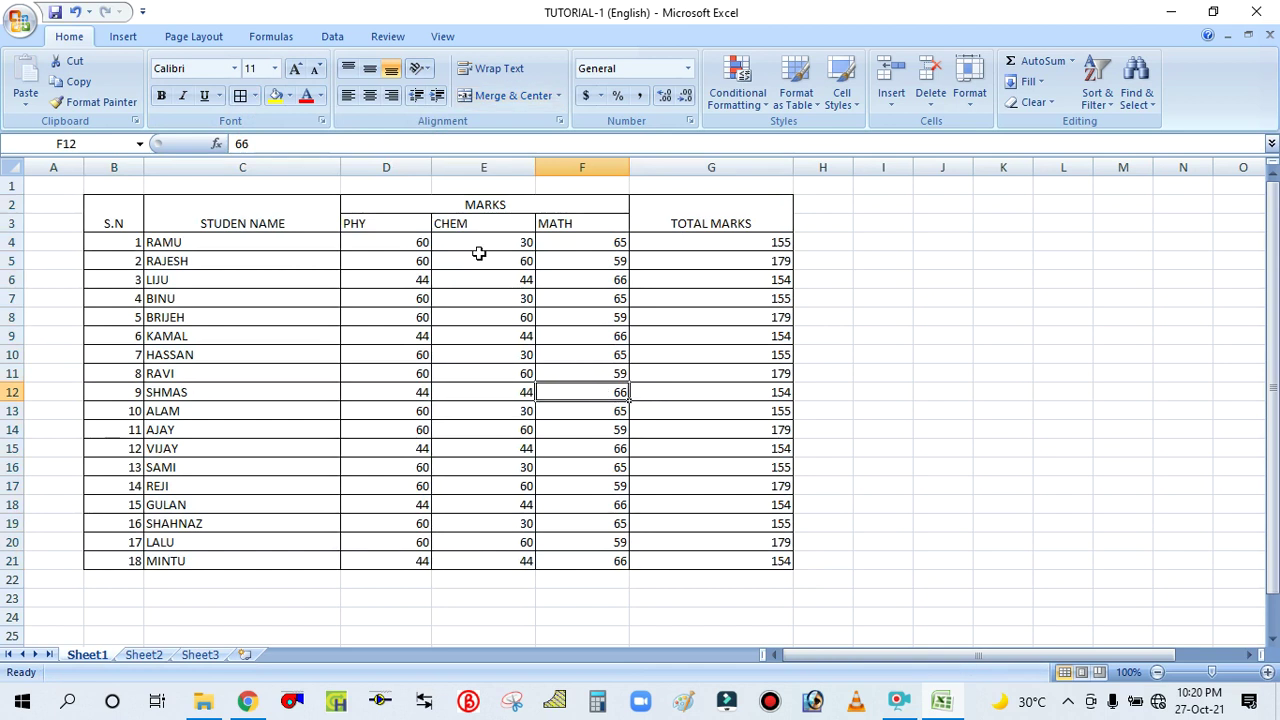
pyautogui.click(249, 374)
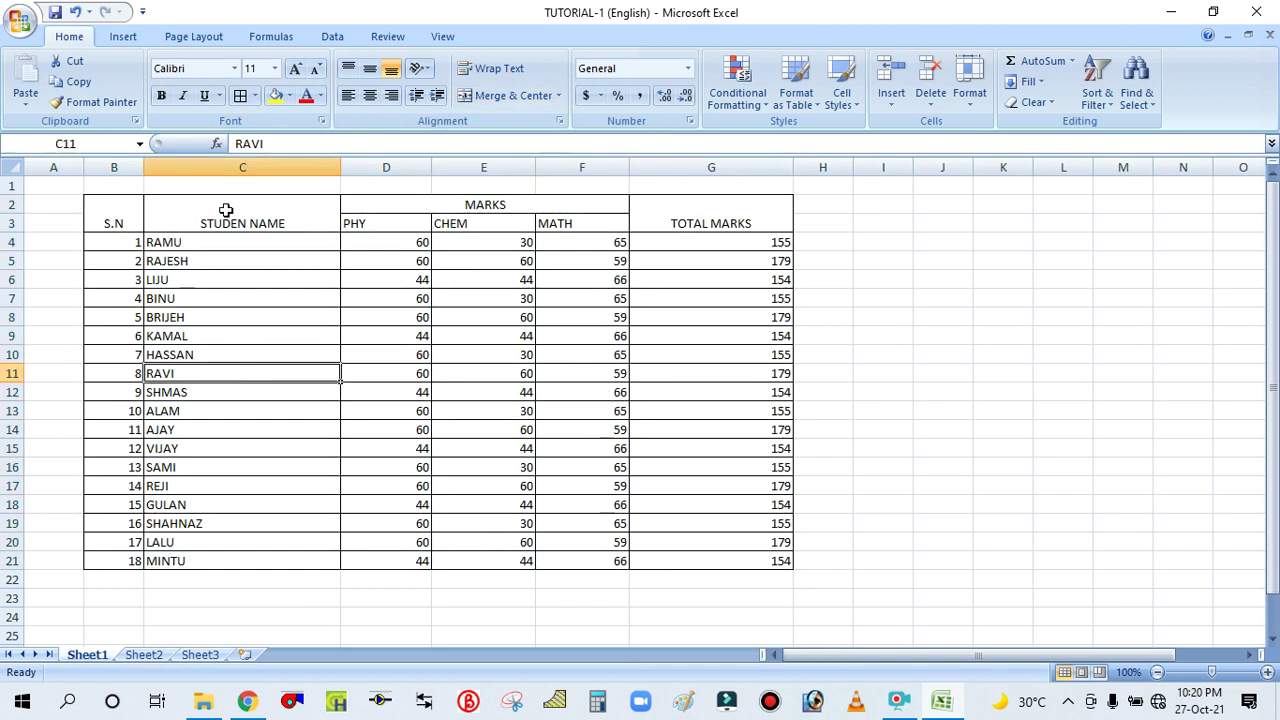
# Narrow the STUDEN NAME column by dragging the C/D boundary left
pyautogui.moveTo(340, 164); pyautogui.dragTo(259, 166)
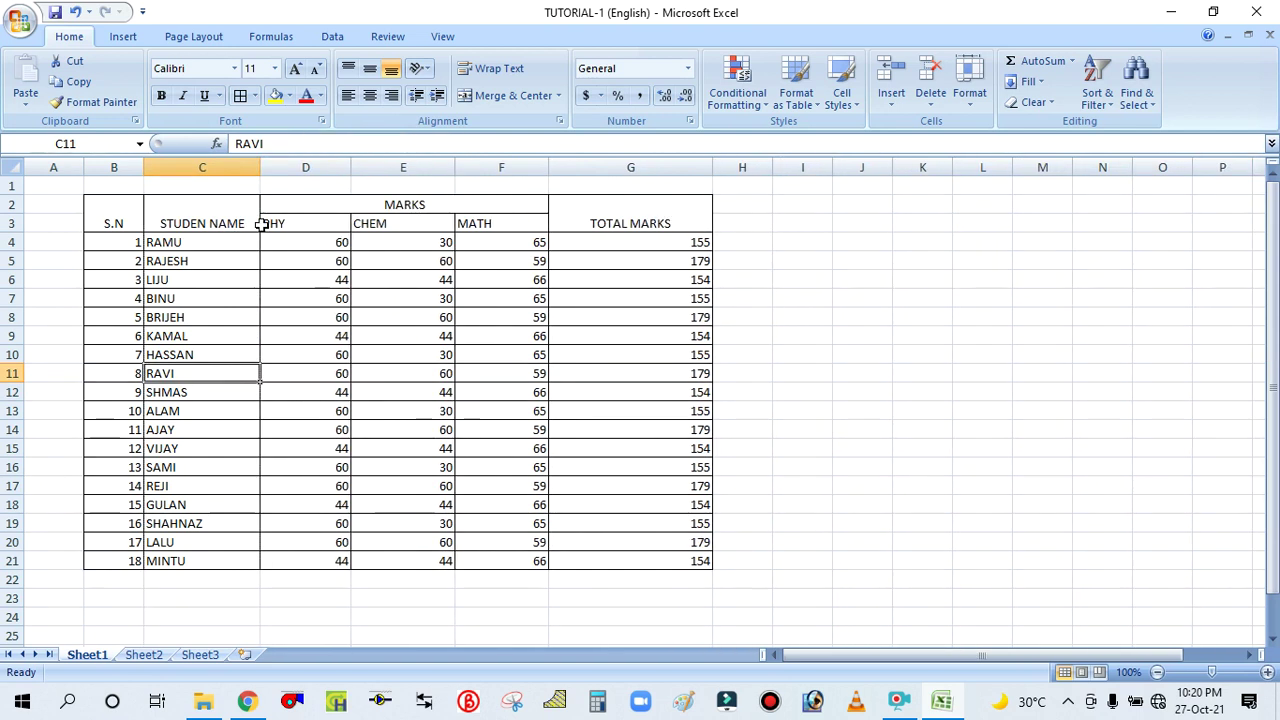
pyautogui.click(275, 289)
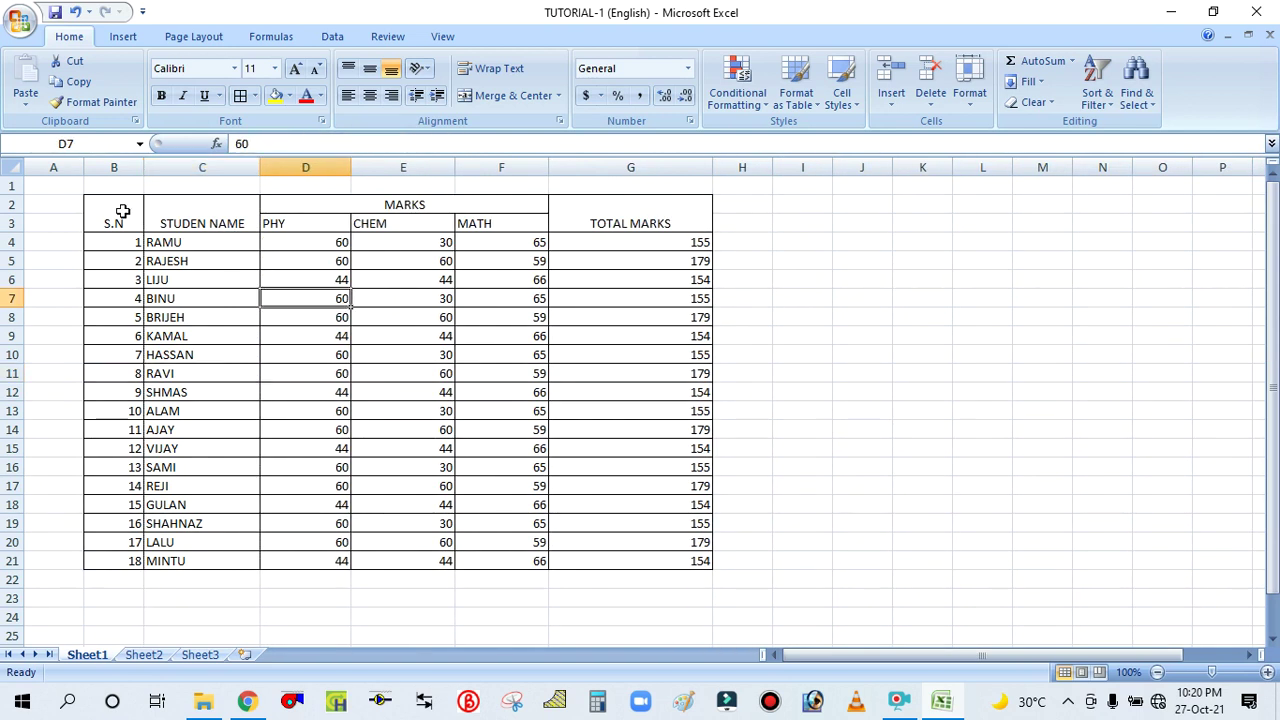
pyautogui.moveTo(121, 209); pyautogui.dragTo(581, 541)
pyautogui.click(581, 541)
pyautogui.click(405, 318)
pyautogui.click(257, 280)
pyautogui.click(418, 321)
pyautogui.click(403, 467)
pyautogui.click(256, 354)
pyautogui.click(198, 299)
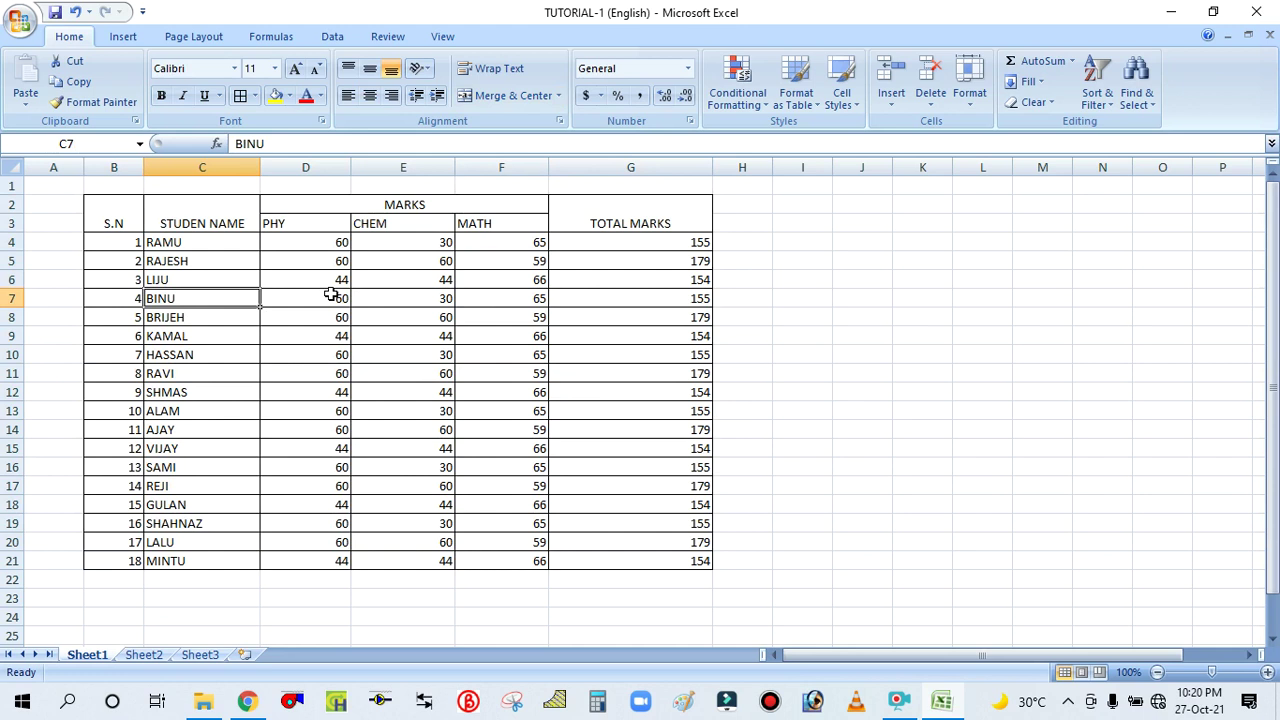
pyautogui.click(383, 396)
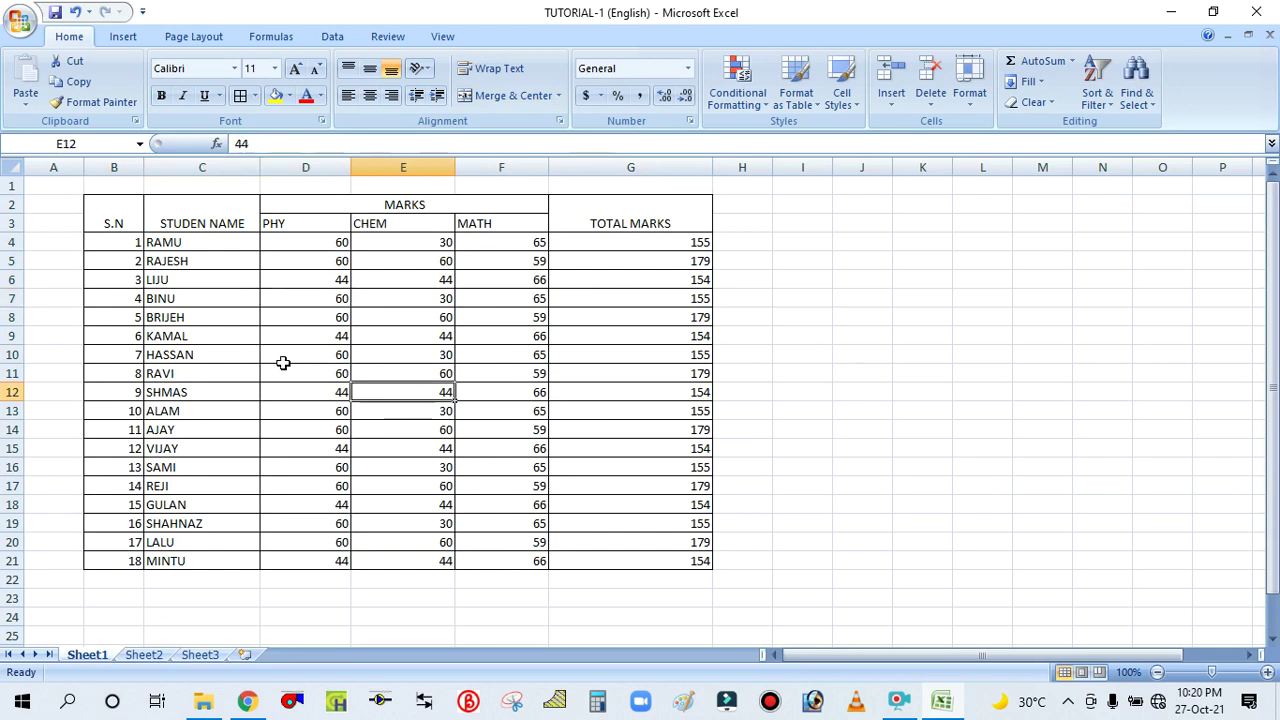
# Select the whole marks table and centre-align all its entries
pyautogui.click(274, 335)
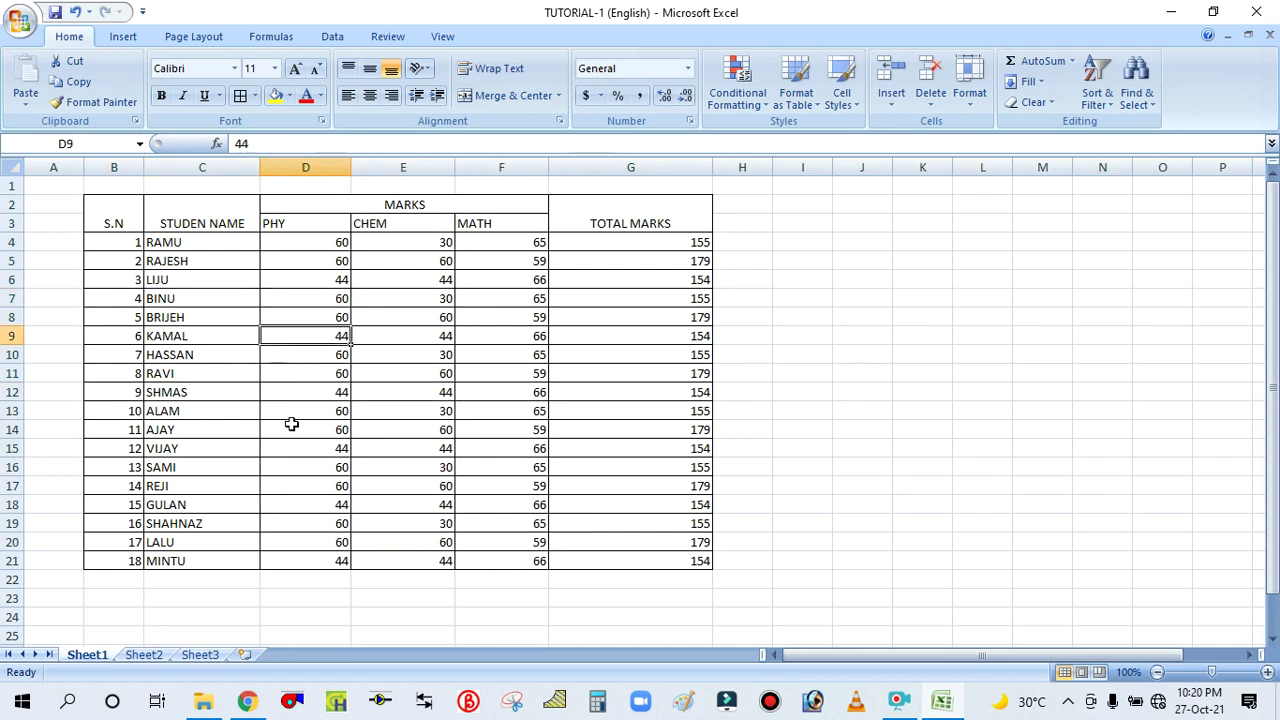
pyautogui.hotkey('ctrl', 'a')
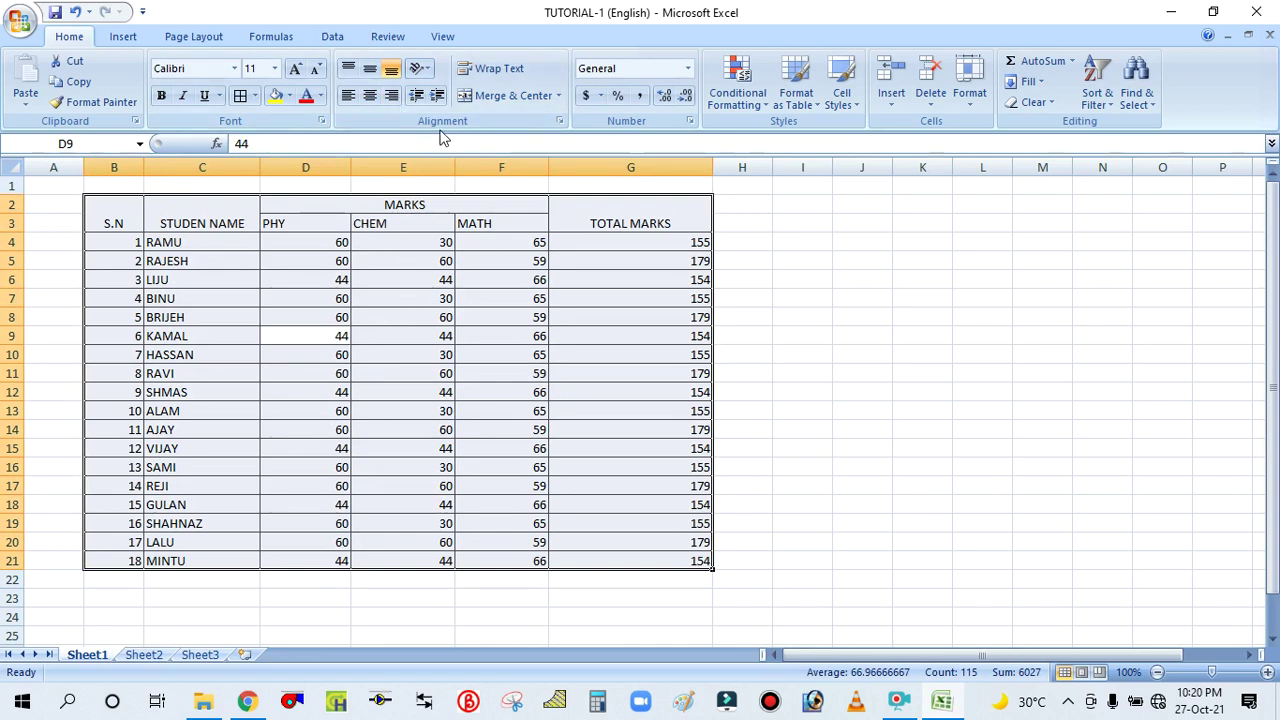
pyautogui.click(374, 102)
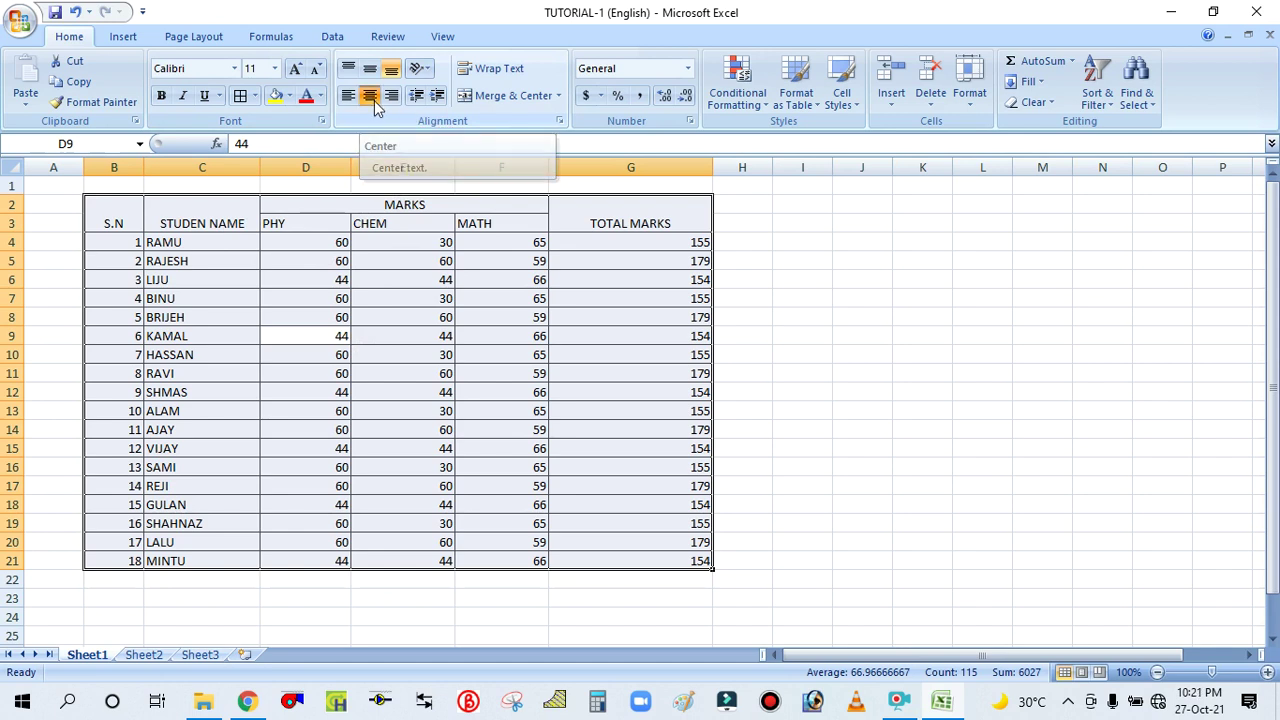
pyautogui.click(531, 390)
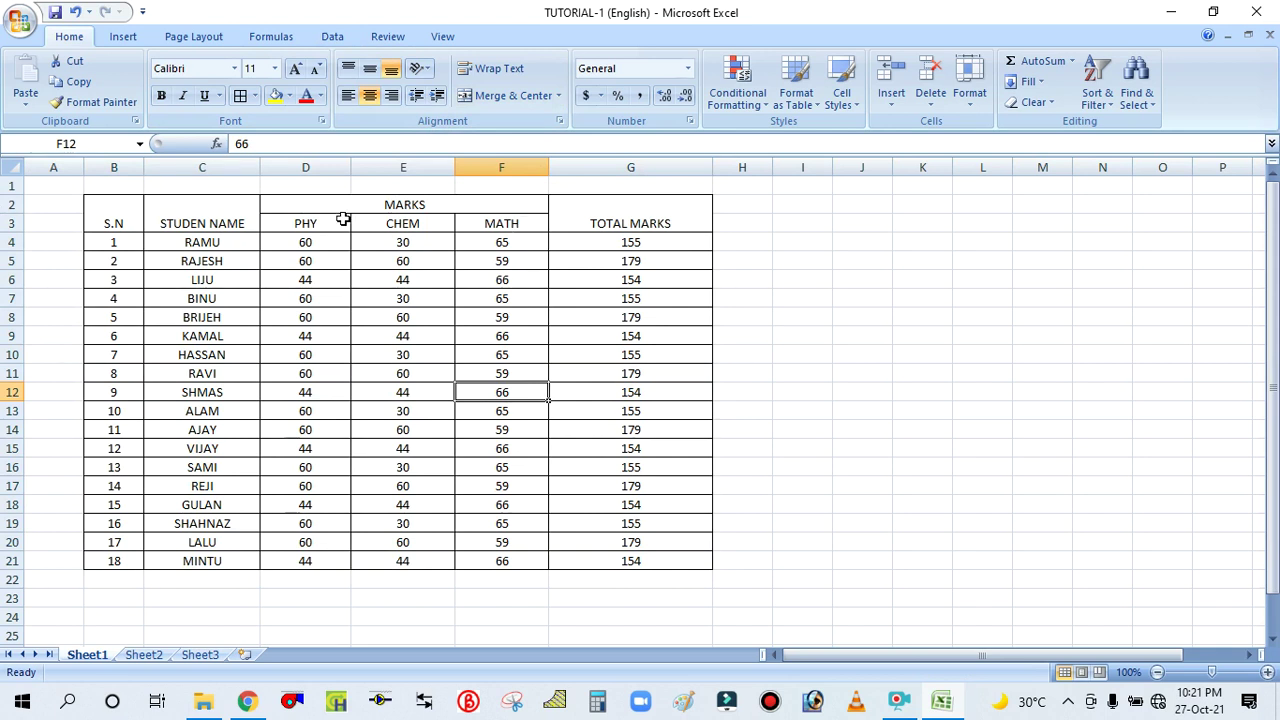
# Select the header rows B2:G3 and make them bold with the Bold button
pyautogui.moveTo(130, 213); pyautogui.dragTo(195, 213)
pyautogui.click(204, 352)
pyautogui.moveTo(112, 207); pyautogui.dragTo(560, 207)
pyautogui.click(422, 333)
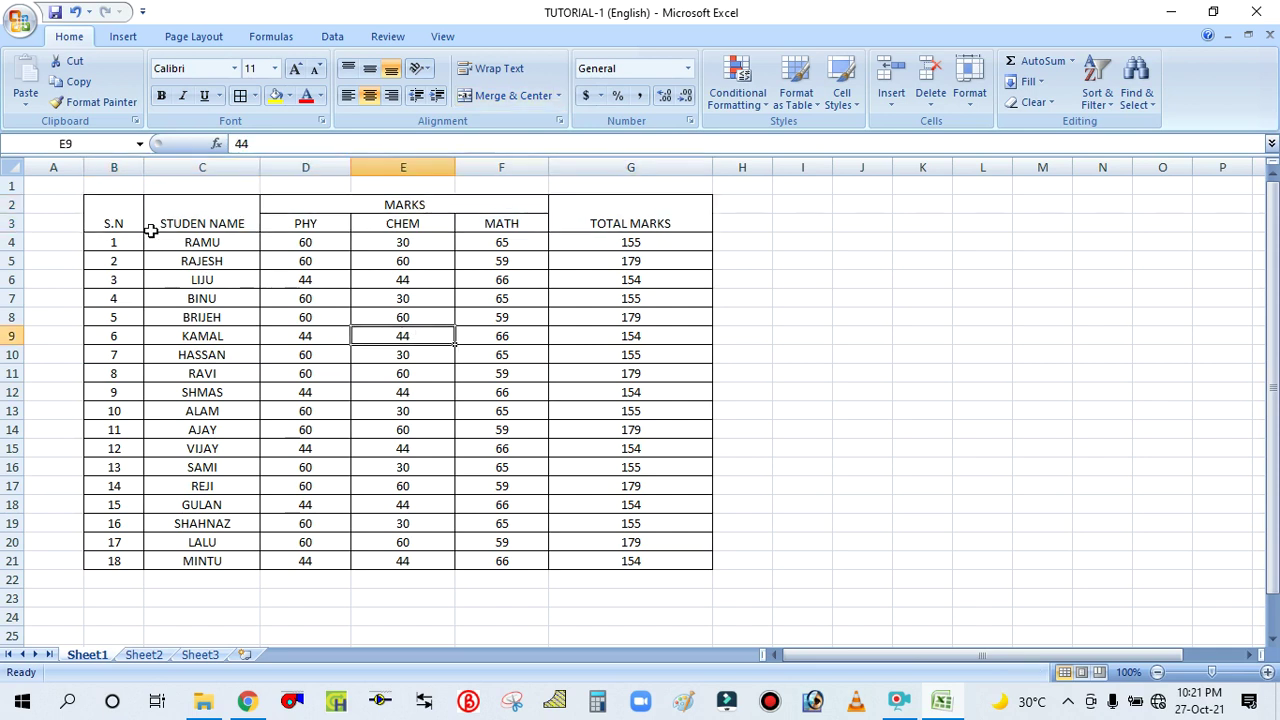
pyautogui.moveTo(120, 207); pyautogui.dragTo(575, 209)
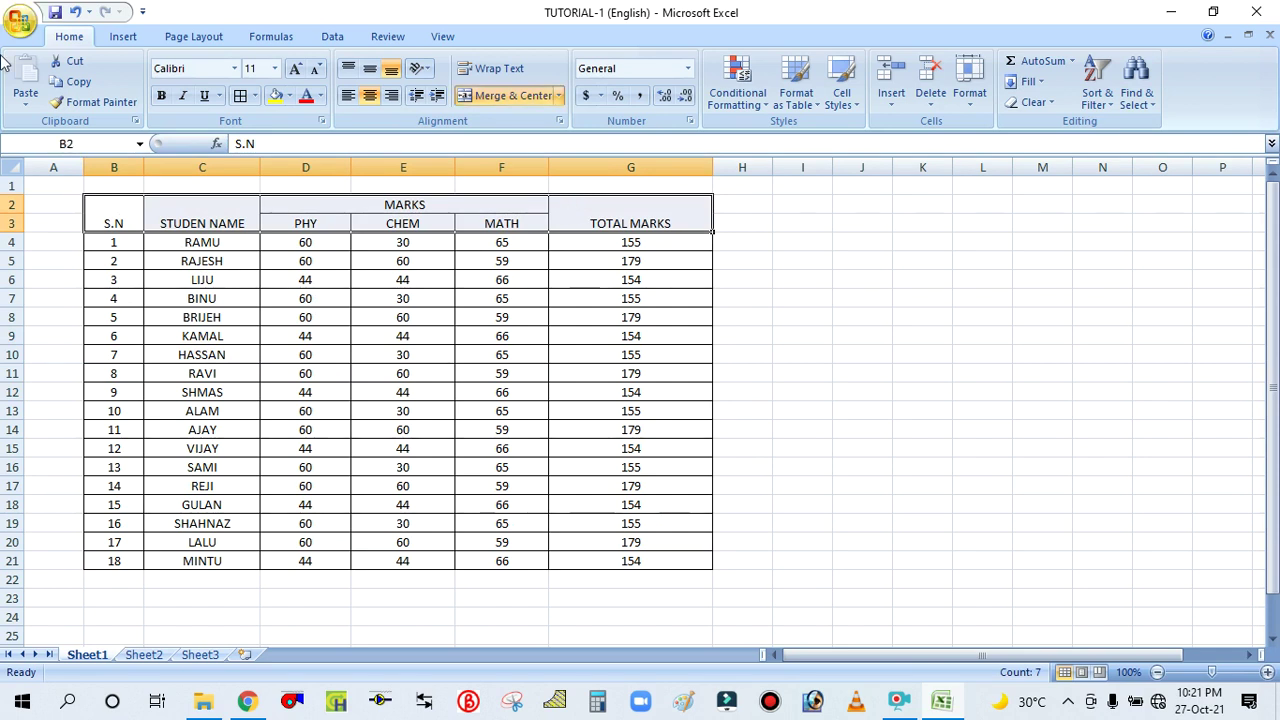
pyautogui.click(340, 393)
pyautogui.moveTo(131, 214); pyautogui.dragTo(591, 220)
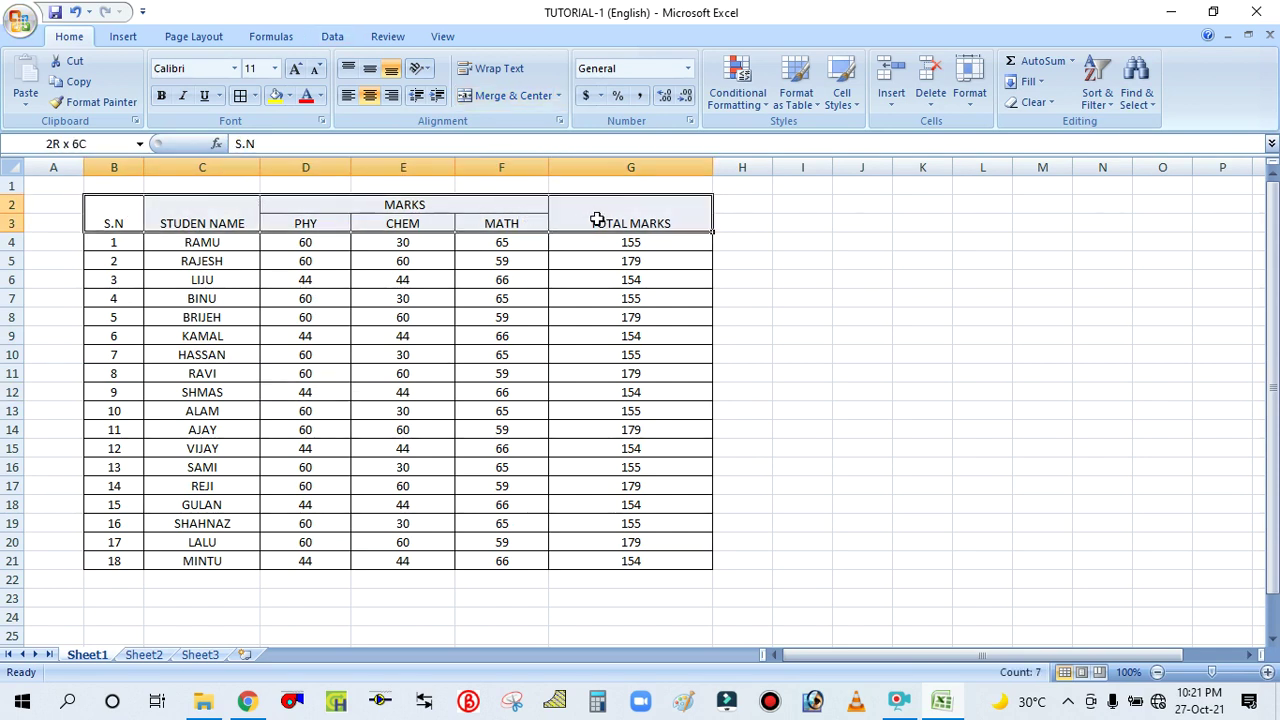
pyautogui.click(160, 97)
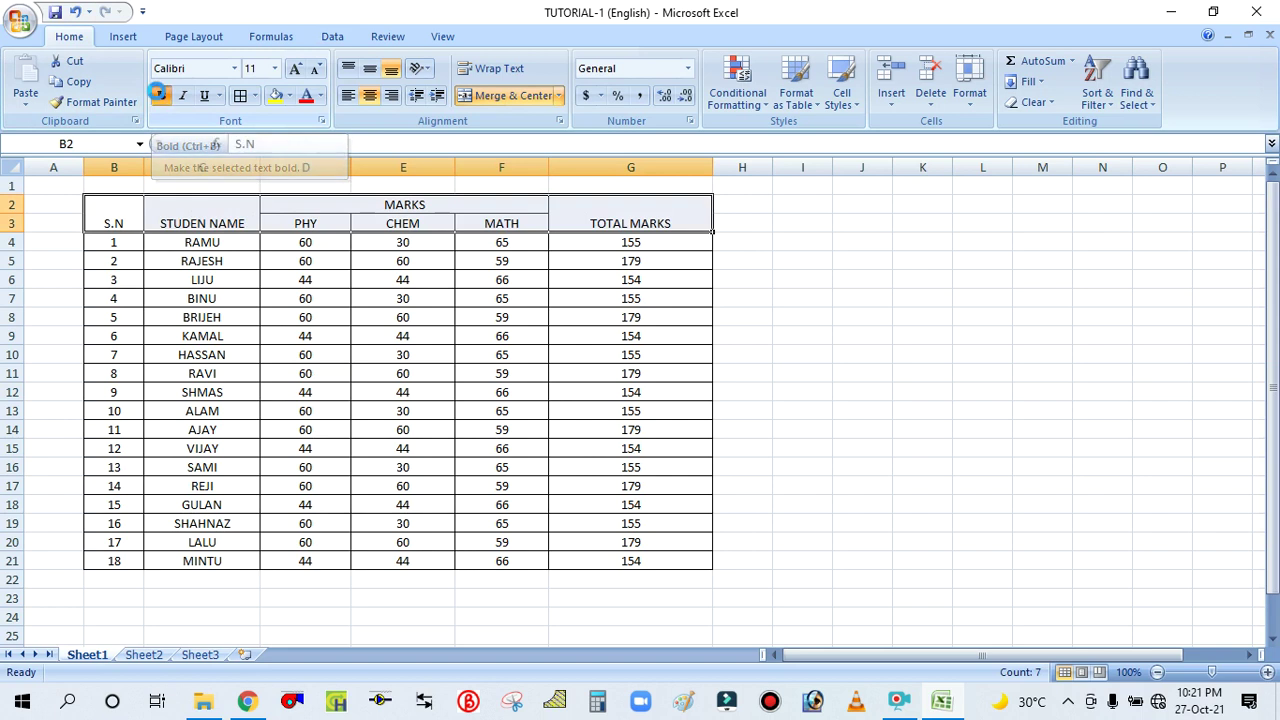
pyautogui.click(258, 372)
# Undo that bold, then re-bold header rows B2:G3 with Ctrl+B and reselect them
pyautogui.moveTo(107, 213); pyautogui.dragTo(625, 220)
pyautogui.click(74, 11)
pyautogui.click(163, 445)
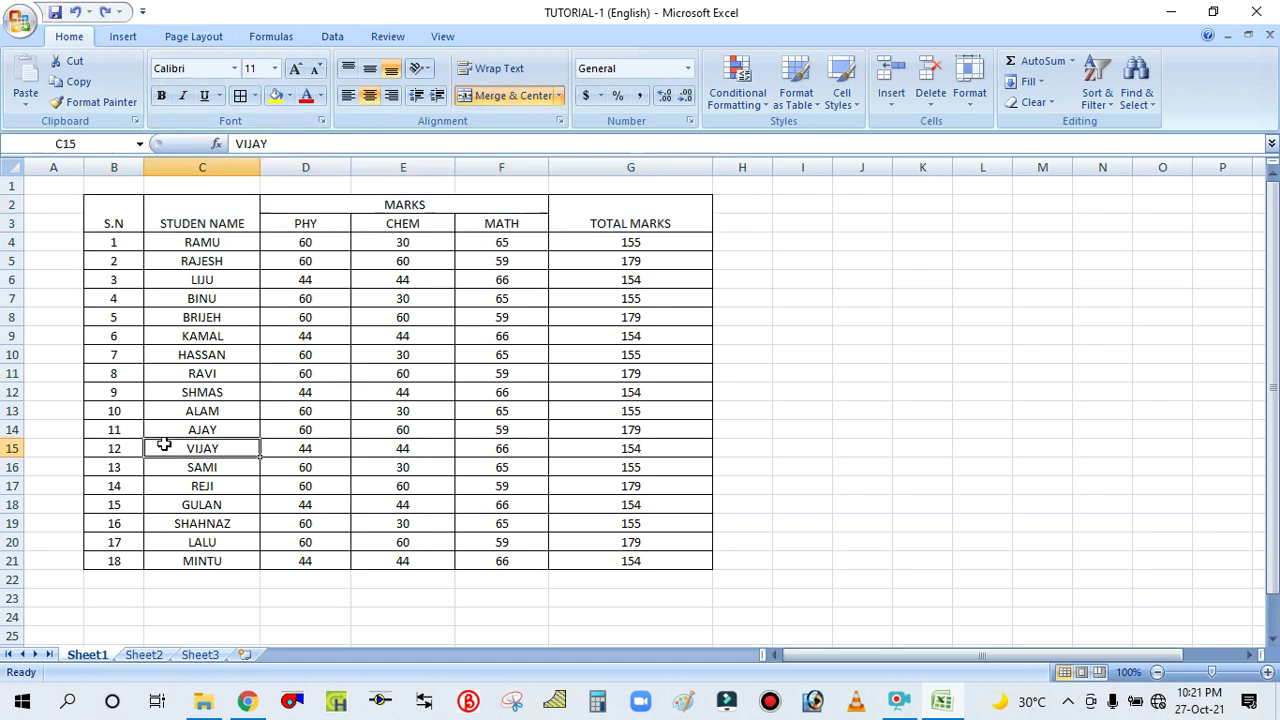
pyautogui.moveTo(129, 213); pyautogui.dragTo(594, 220)
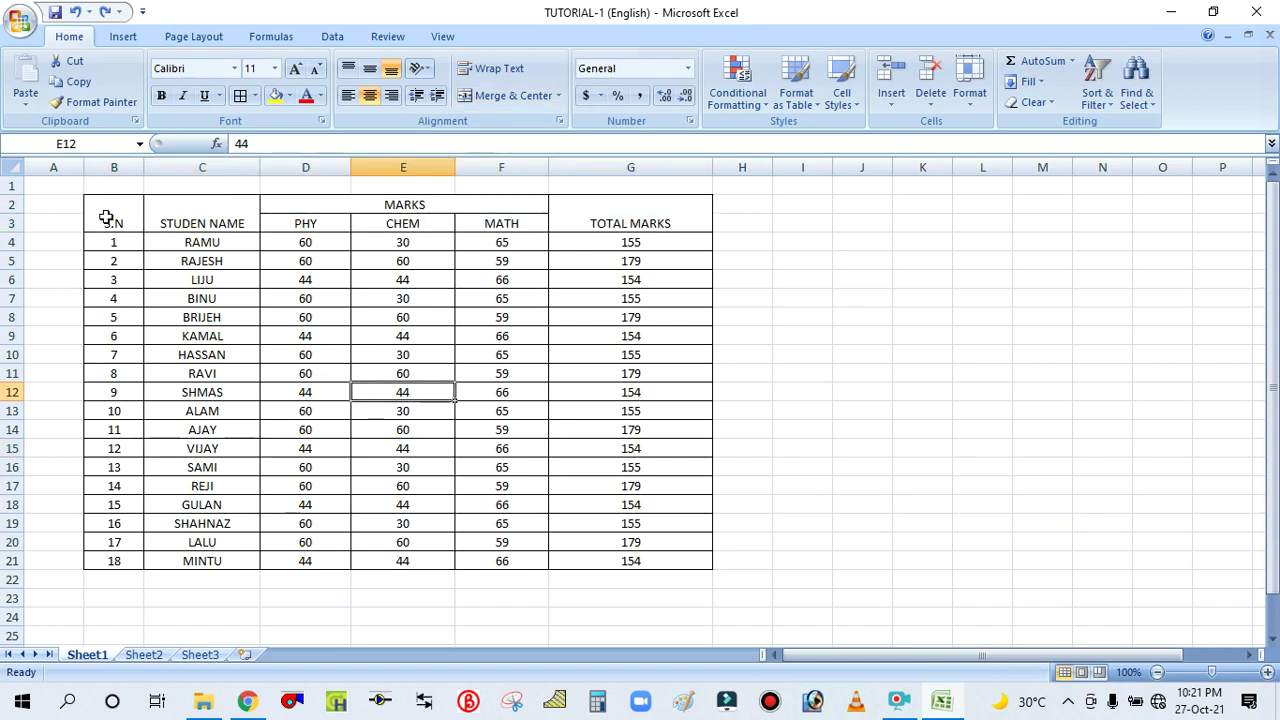
pyautogui.moveTo(106, 217); pyautogui.dragTo(594, 214)
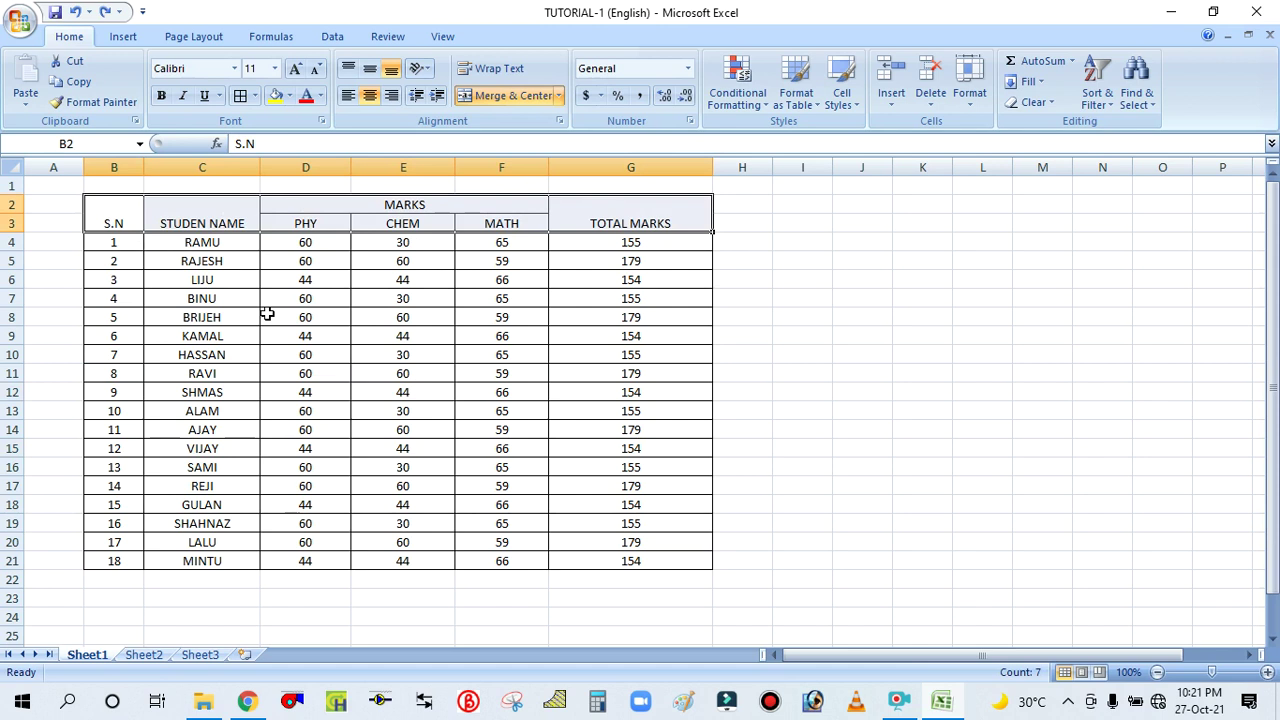
pyautogui.hotkey('ctrl', 'b')
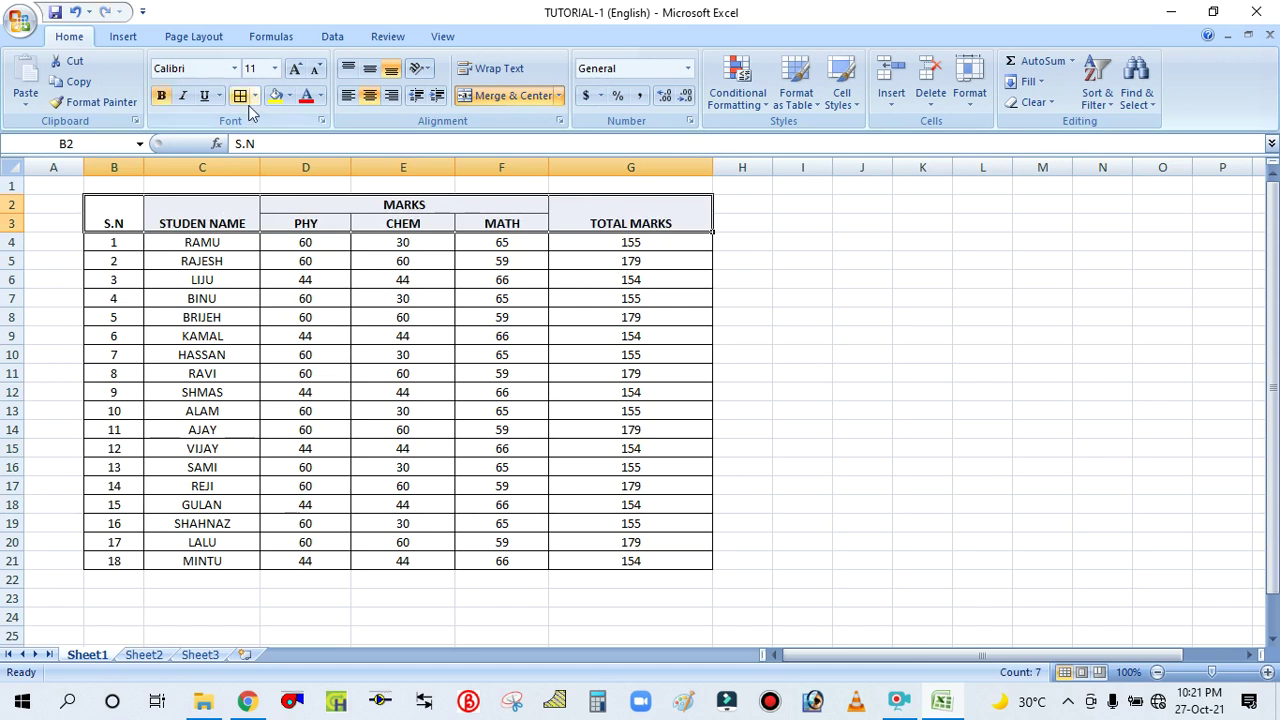
pyautogui.click(340, 318)
pyautogui.click(120, 210)
pyautogui.moveTo(120, 210); pyautogui.dragTo(591, 210)
pyautogui.click(494, 317)
pyautogui.moveTo(98, 207); pyautogui.dragTo(560, 220)
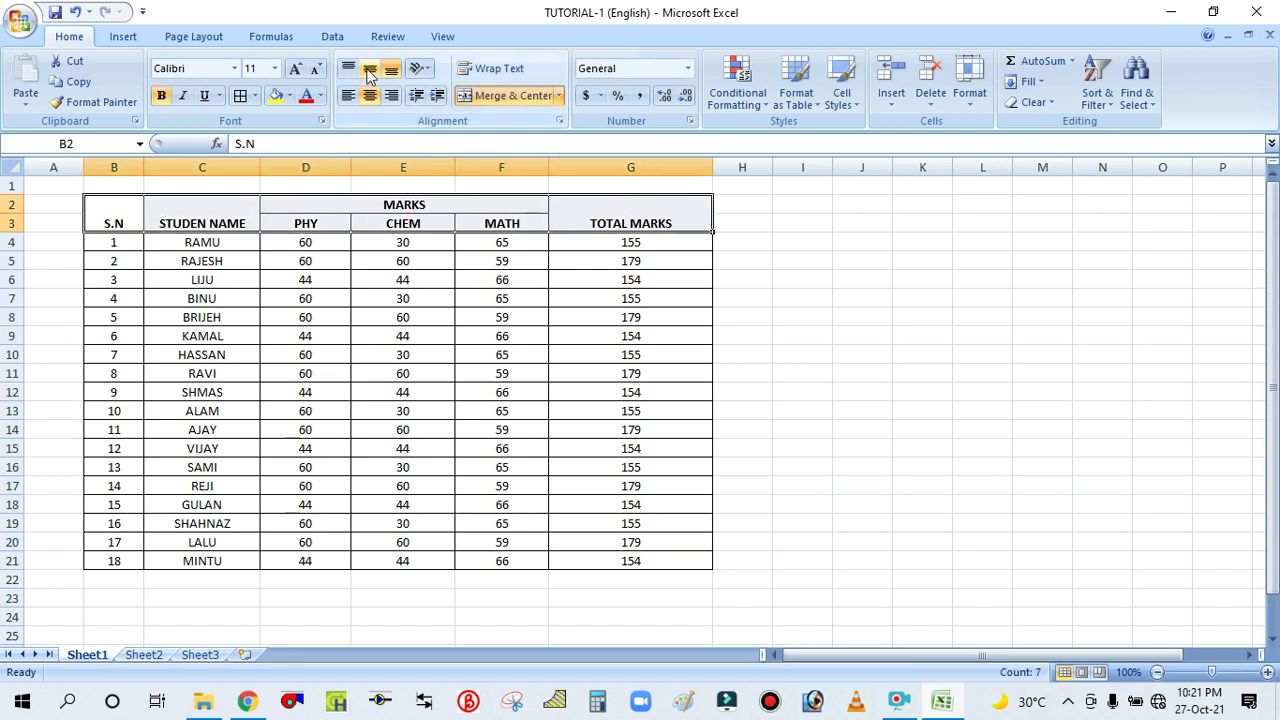
# Set the header font size to 12, then enlarge it step by step to 26
pyautogui.click(275, 70)
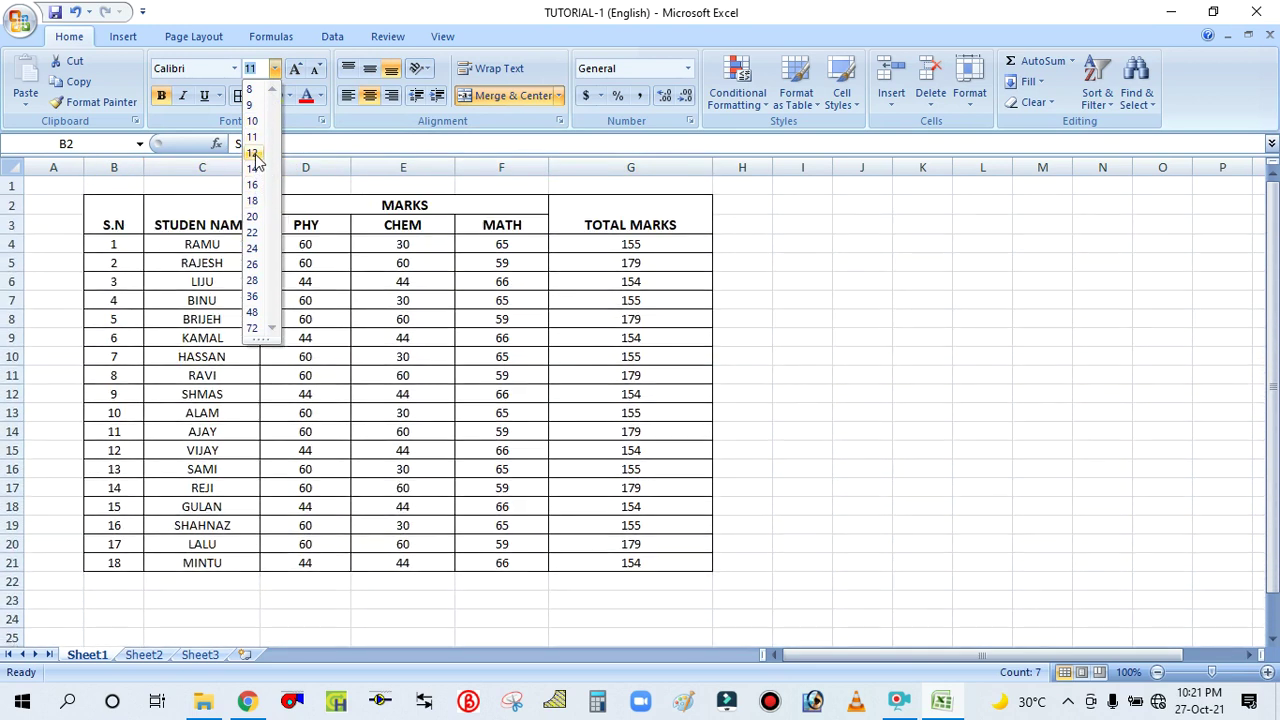
pyautogui.click(254, 154)
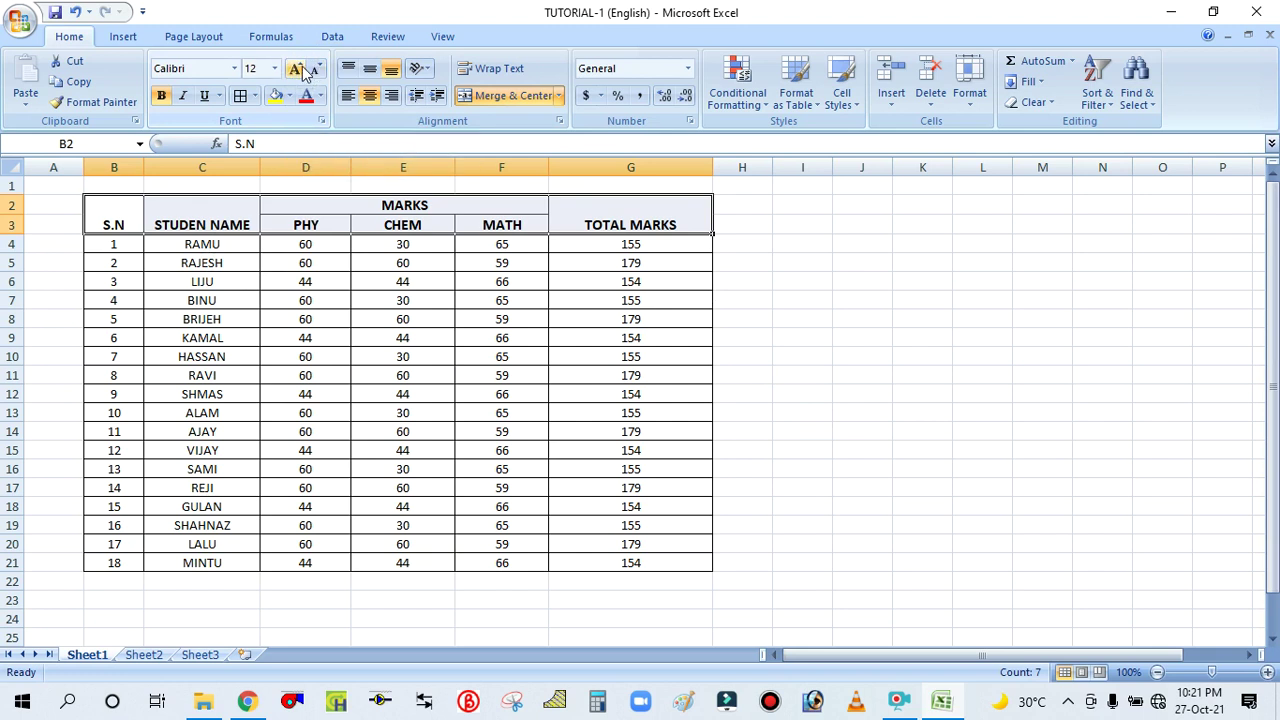
pyautogui.click(217, 282)
pyautogui.moveTo(126, 209); pyautogui.dragTo(600, 215)
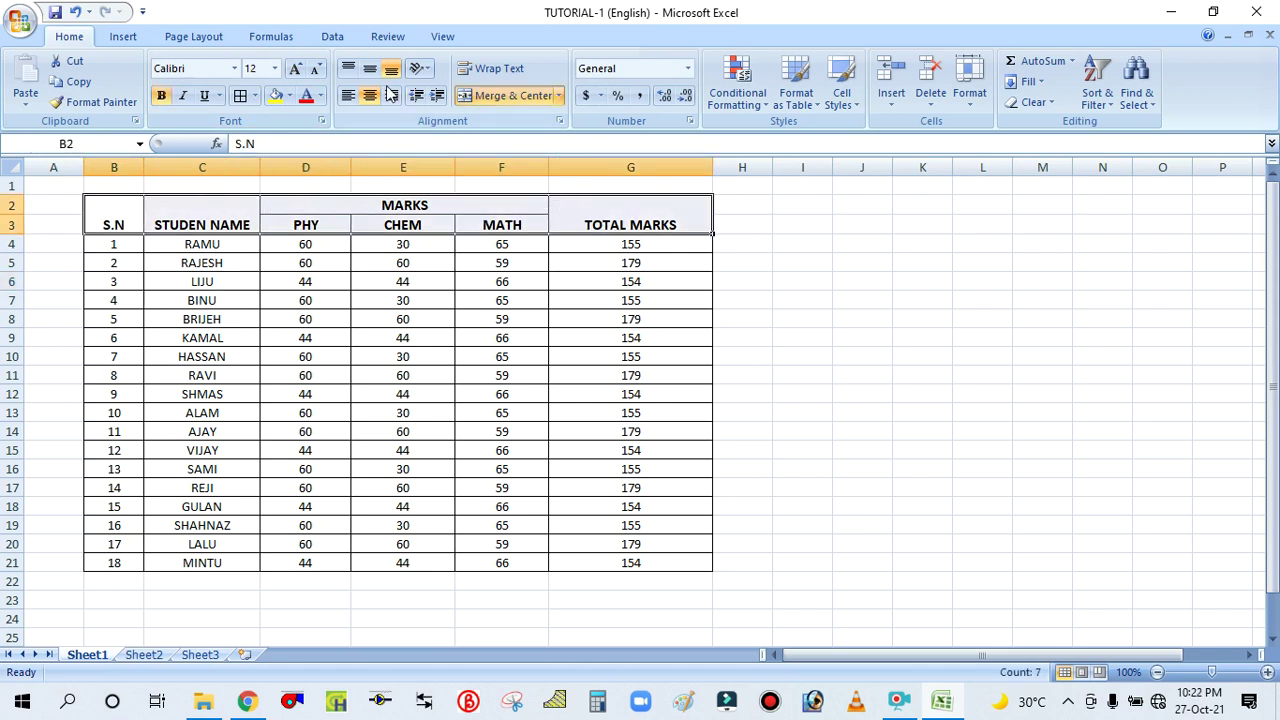
pyautogui.click(295, 72)
pyautogui.click(295, 72)
pyautogui.click(295, 72)
pyautogui.click(295, 72)
pyautogui.click(295, 72)
pyautogui.click(295, 72)
pyautogui.click(295, 72)
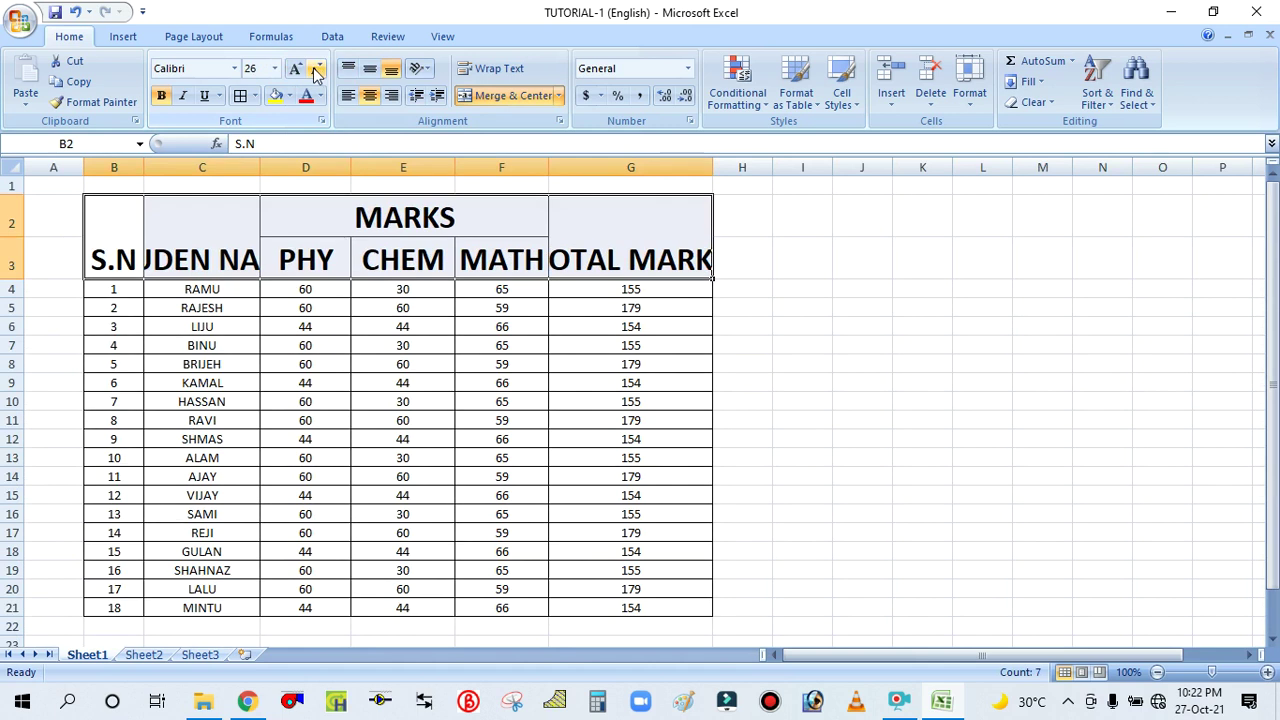
# Shrink the header font step by step until STUDEN NAME and TOTAL MARKS fit their columns
pyautogui.click(316, 70)
pyautogui.click(316, 70)
pyautogui.click(316, 70)
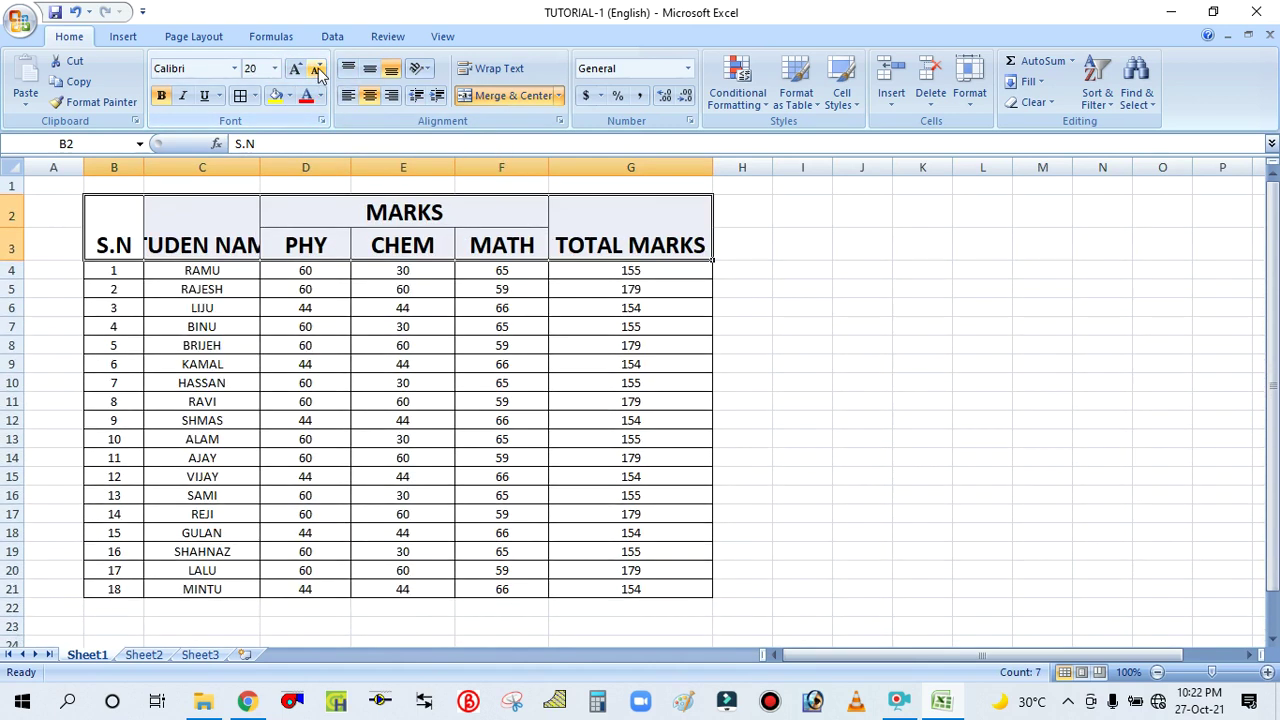
pyautogui.click(316, 70)
pyautogui.click(316, 70)
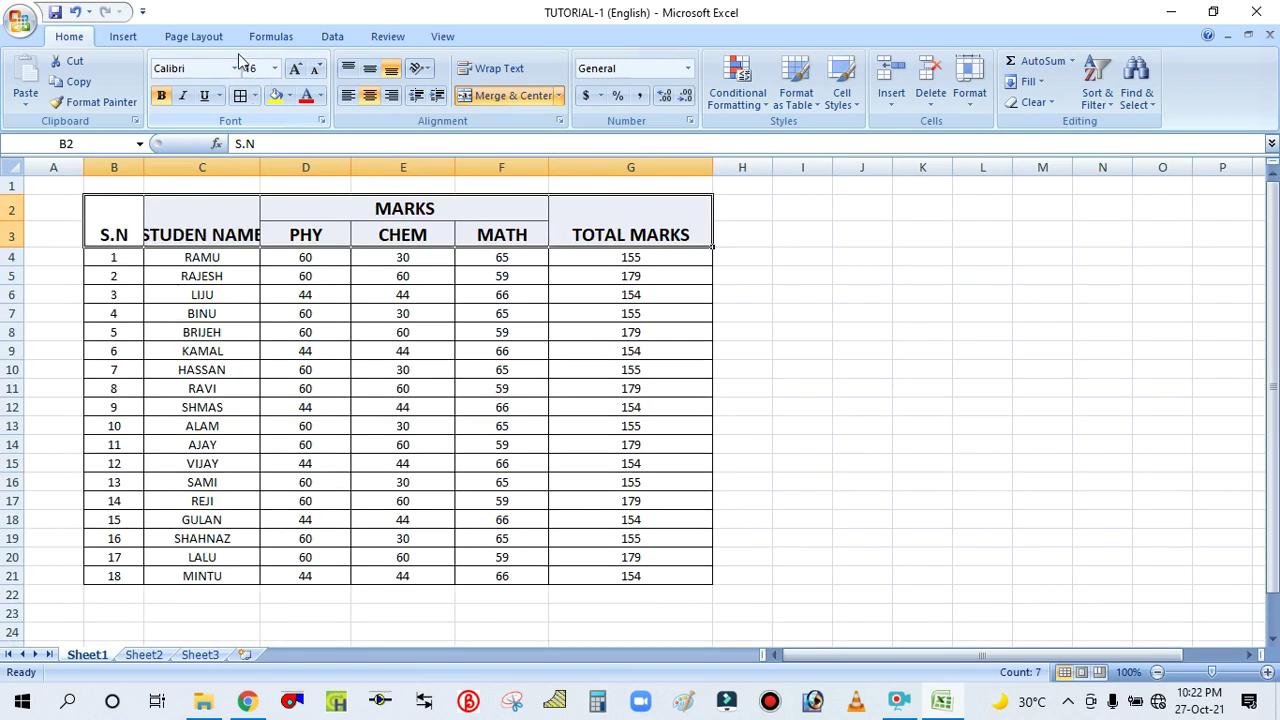
pyautogui.click(316, 72)
pyautogui.click(268, 344)
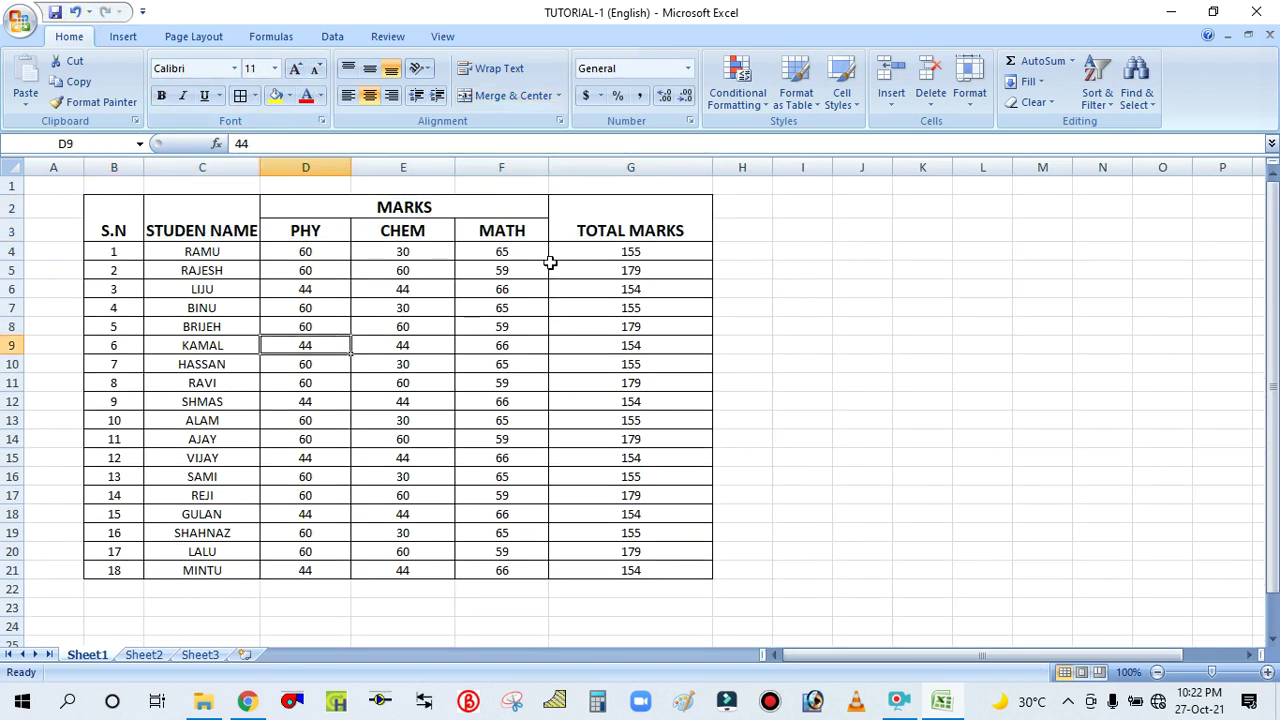
# Middle-align header block B2:G3 so S.N, STUDEN NAME and TOTAL MARKS centre vertically
pyautogui.moveTo(121, 210); pyautogui.dragTo(571, 206)
pyautogui.click(403, 364)
pyautogui.moveTo(125, 215); pyautogui.dragTo(565, 212)
pyautogui.click(262, 323)
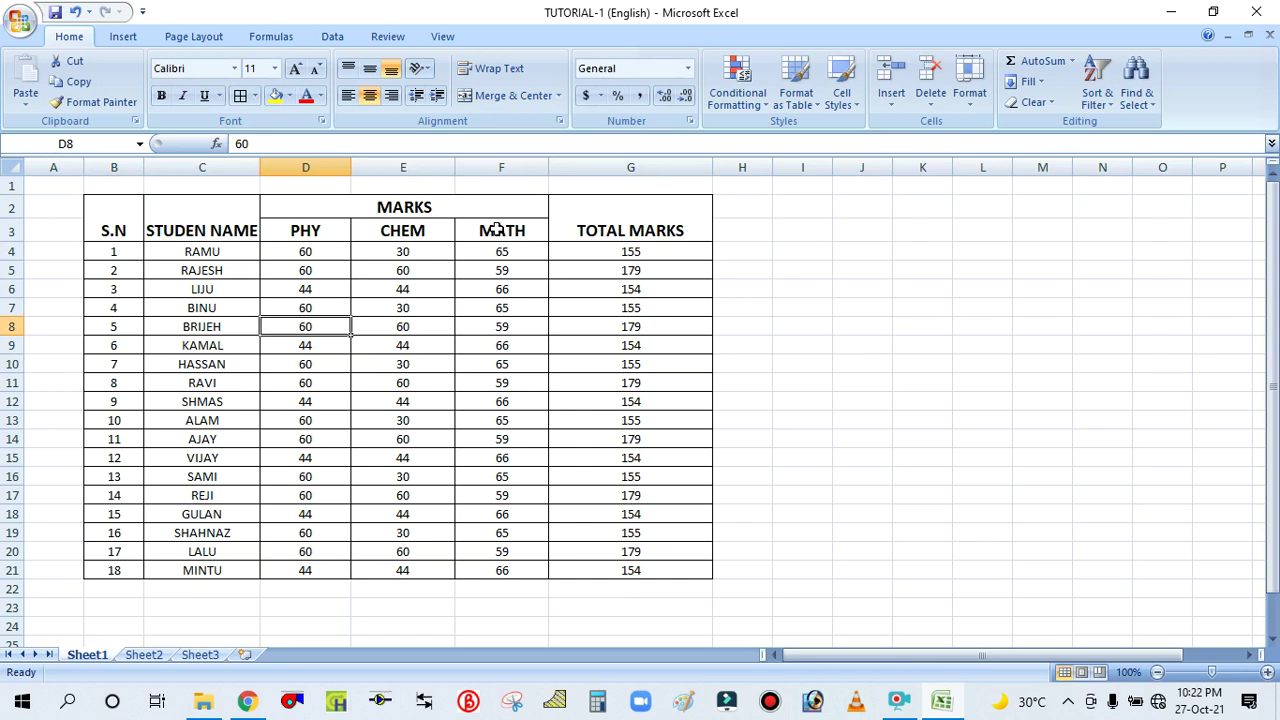
pyautogui.moveTo(110, 212); pyautogui.dragTo(585, 210)
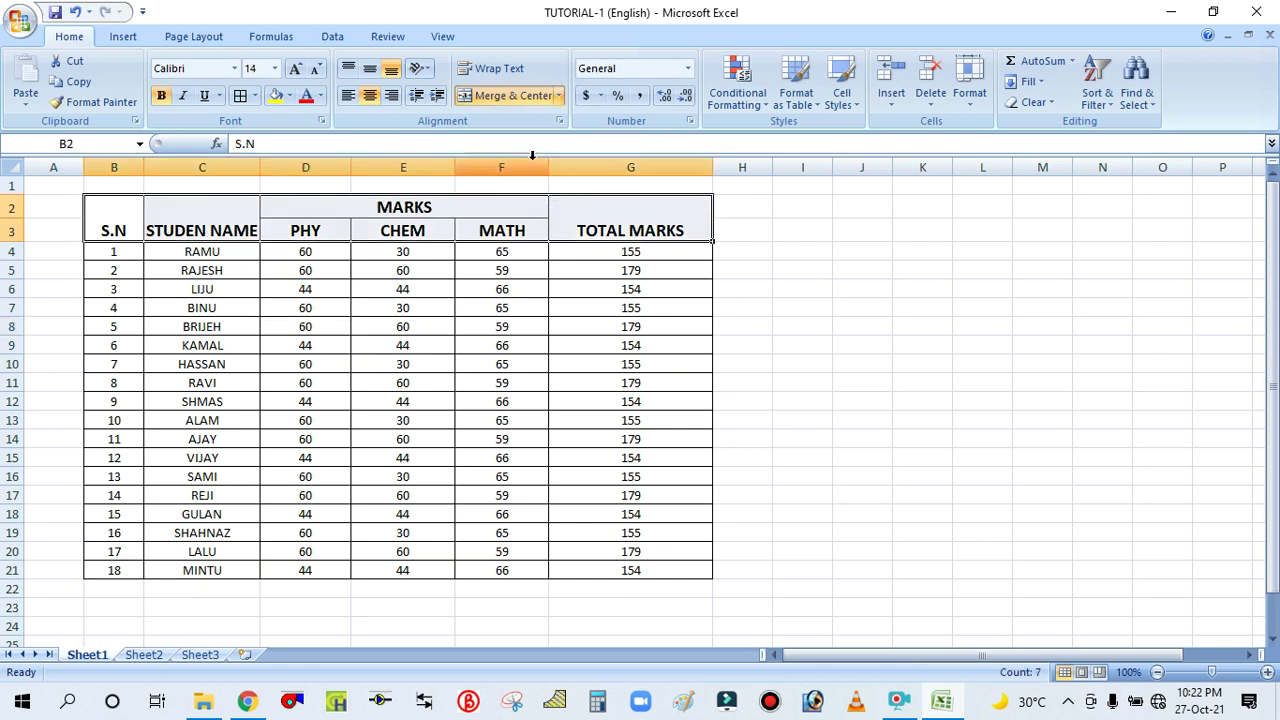
pyautogui.click(375, 72)
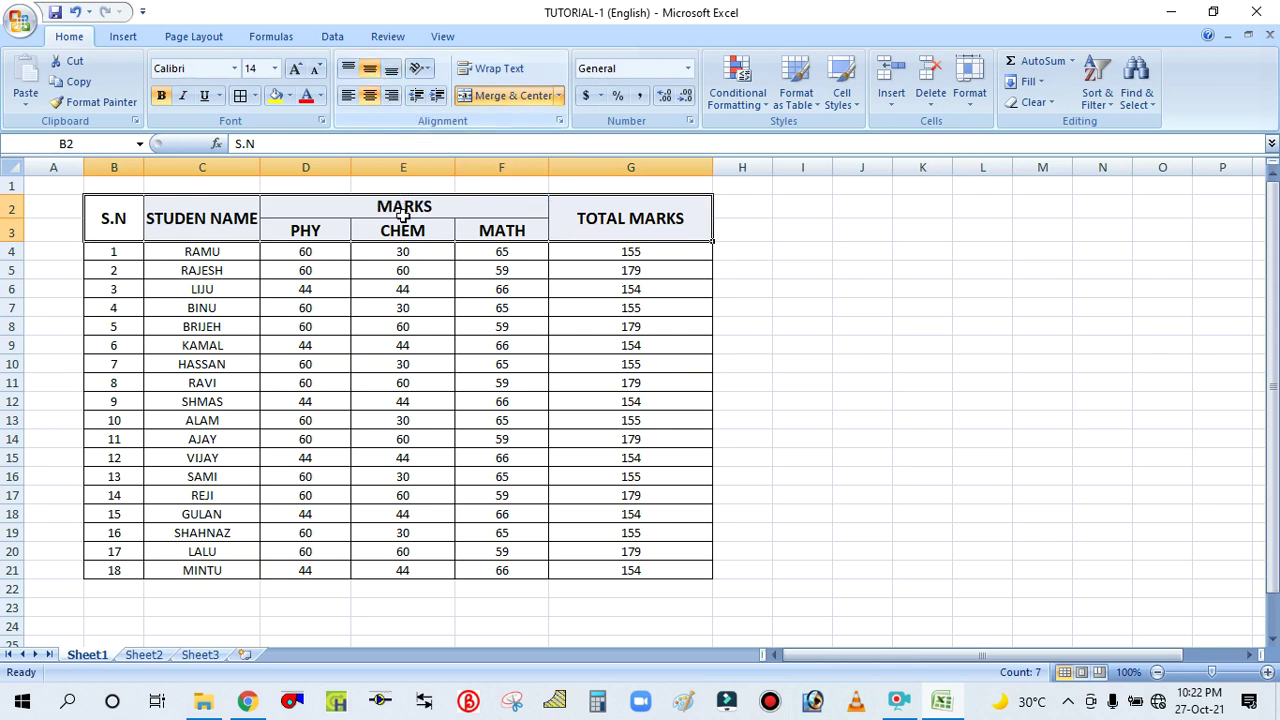
pyautogui.click(445, 325)
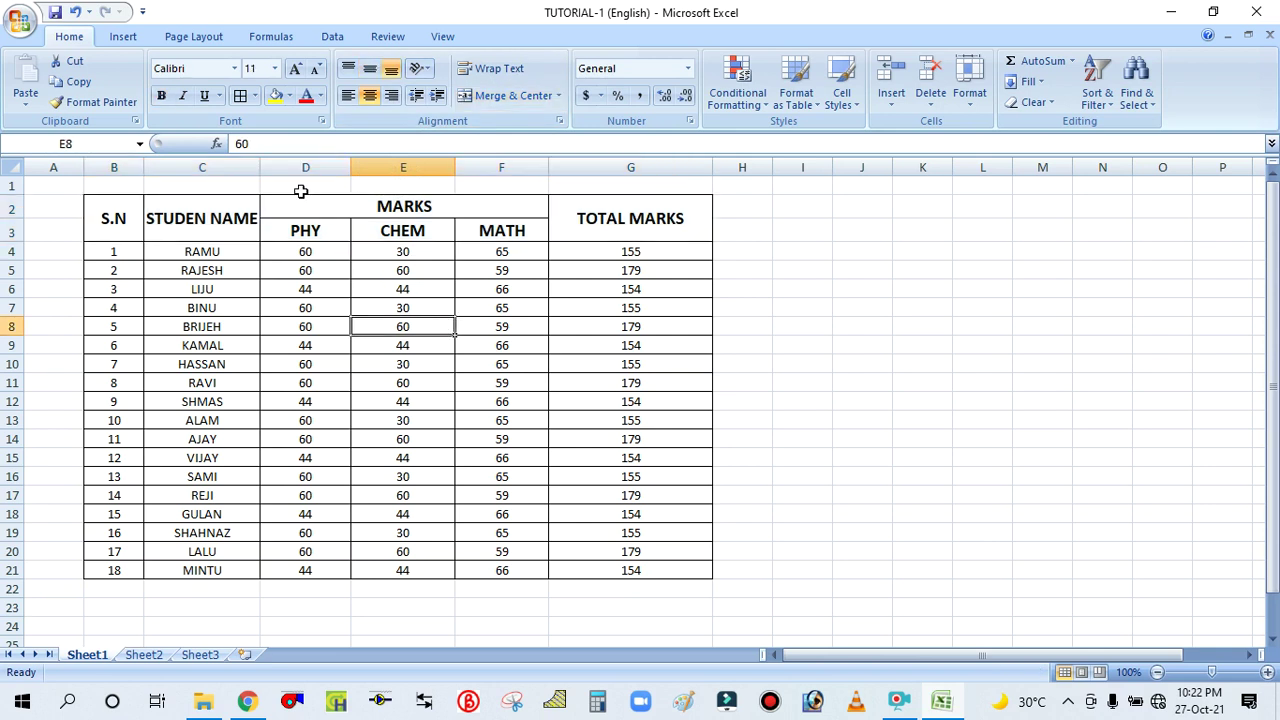
# Fill the header cells from S.N to TOTAL MARKS with Orange from Standard Colors
pyautogui.click(264, 345)
pyautogui.moveTo(114, 212); pyautogui.dragTo(543, 214)
pyautogui.moveTo(125, 206); pyautogui.dragTo(302, 212)
pyautogui.moveTo(503, 212); pyautogui.dragTo(571, 209)
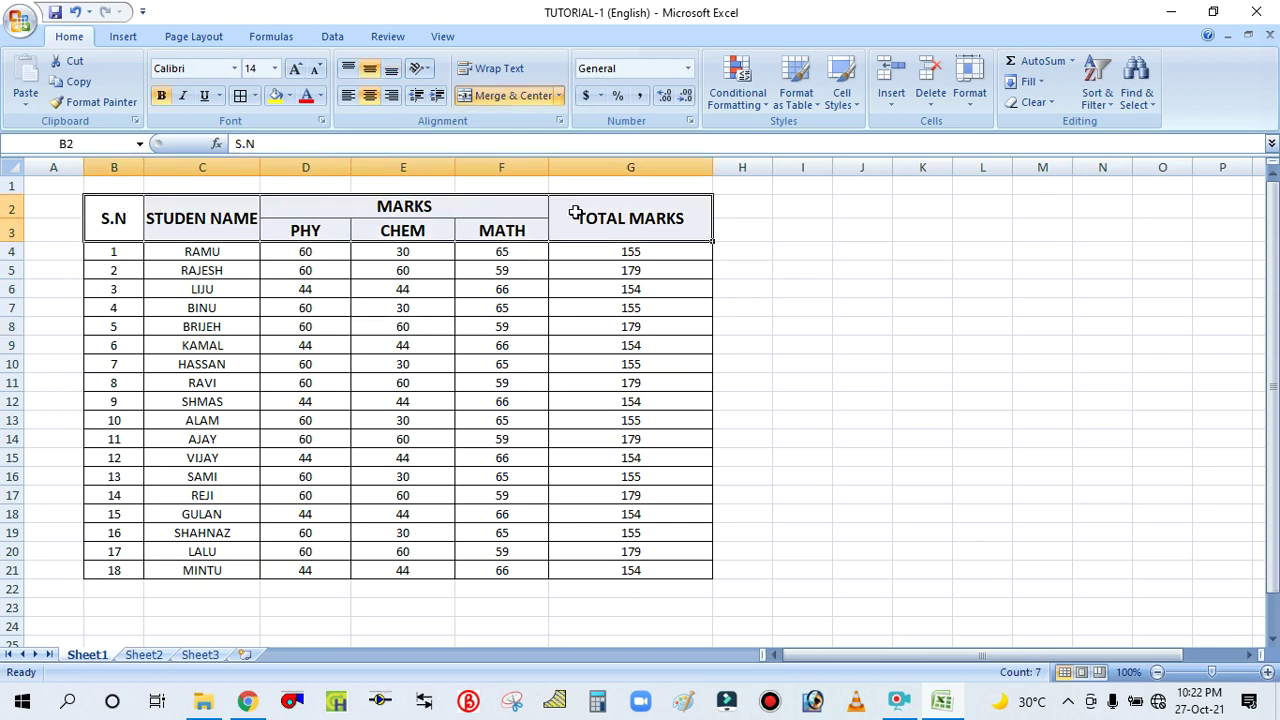
pyautogui.click(291, 97)
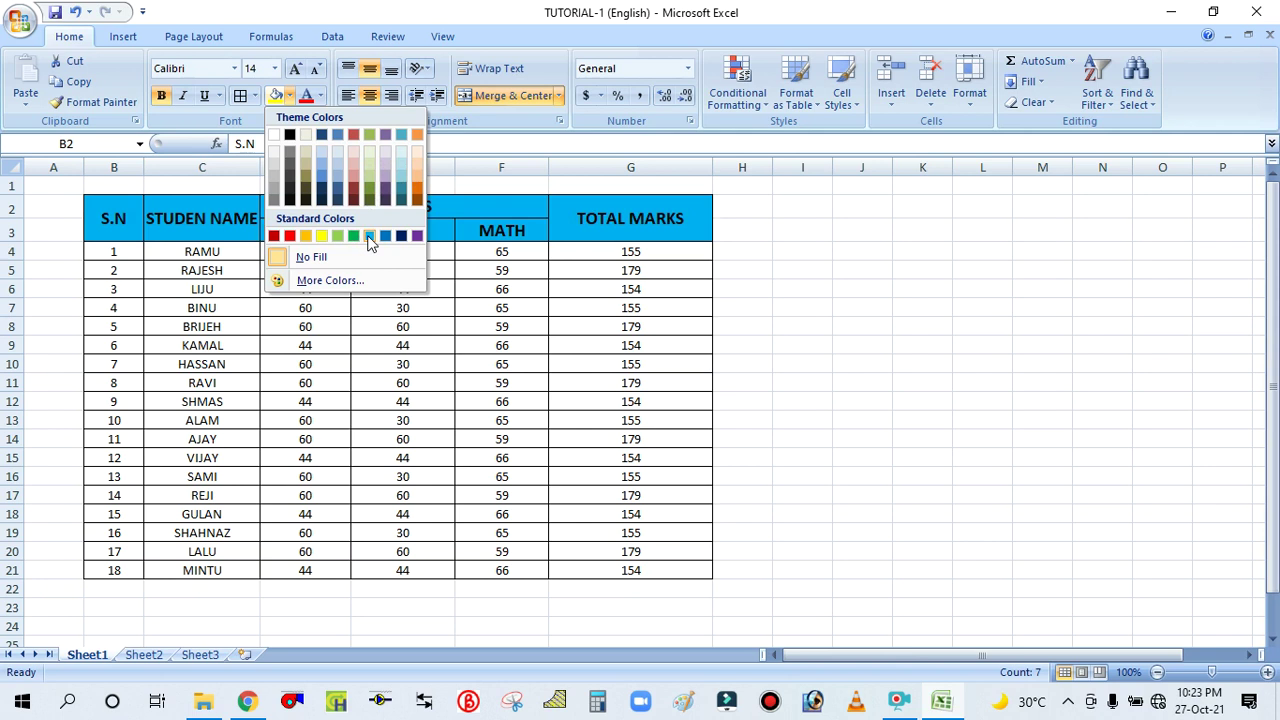
pyautogui.click(313, 237)
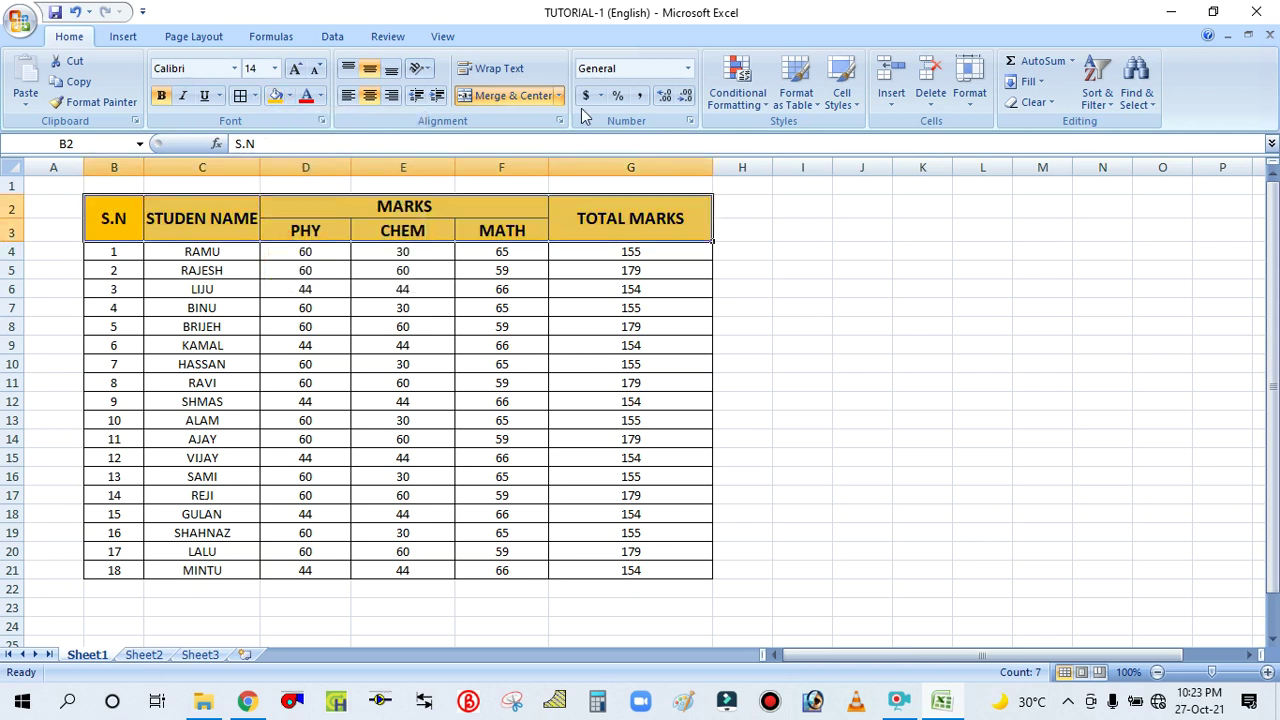
# Select the entire table B2:G21 by pressing Ctrl+A from a cell inside it
pyautogui.click(571, 380)
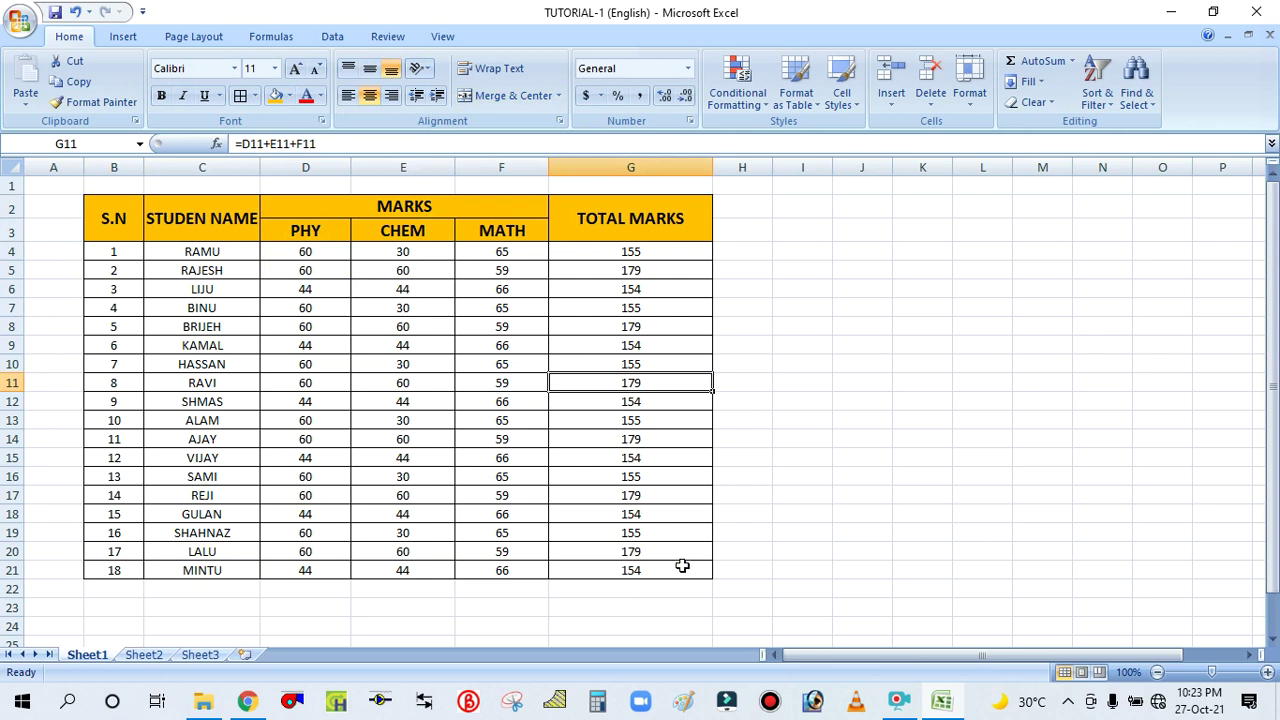
pyautogui.moveTo(694, 566); pyautogui.dragTo(109, 226)
pyautogui.click(595, 360)
pyautogui.click(205, 383)
pyautogui.click(270, 322)
pyautogui.click(500, 366)
pyautogui.click(384, 314)
pyautogui.click(285, 327)
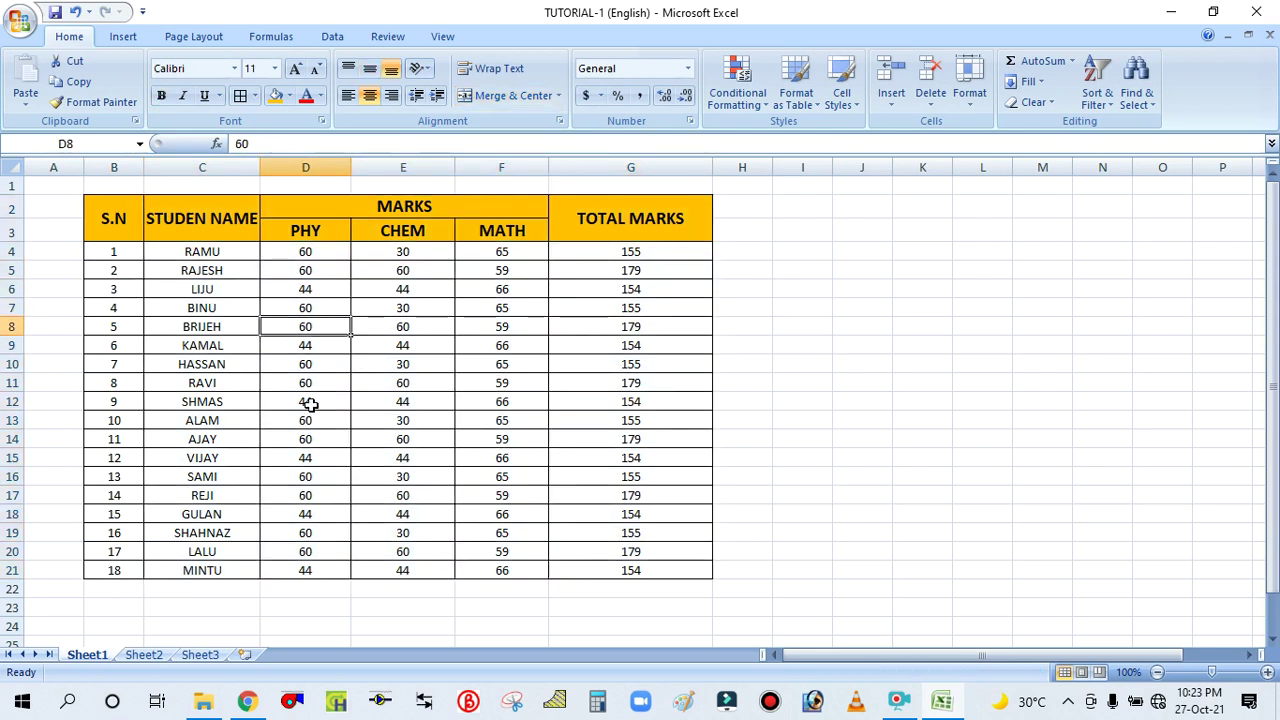
pyautogui.hotkey('ctrl', 'a')
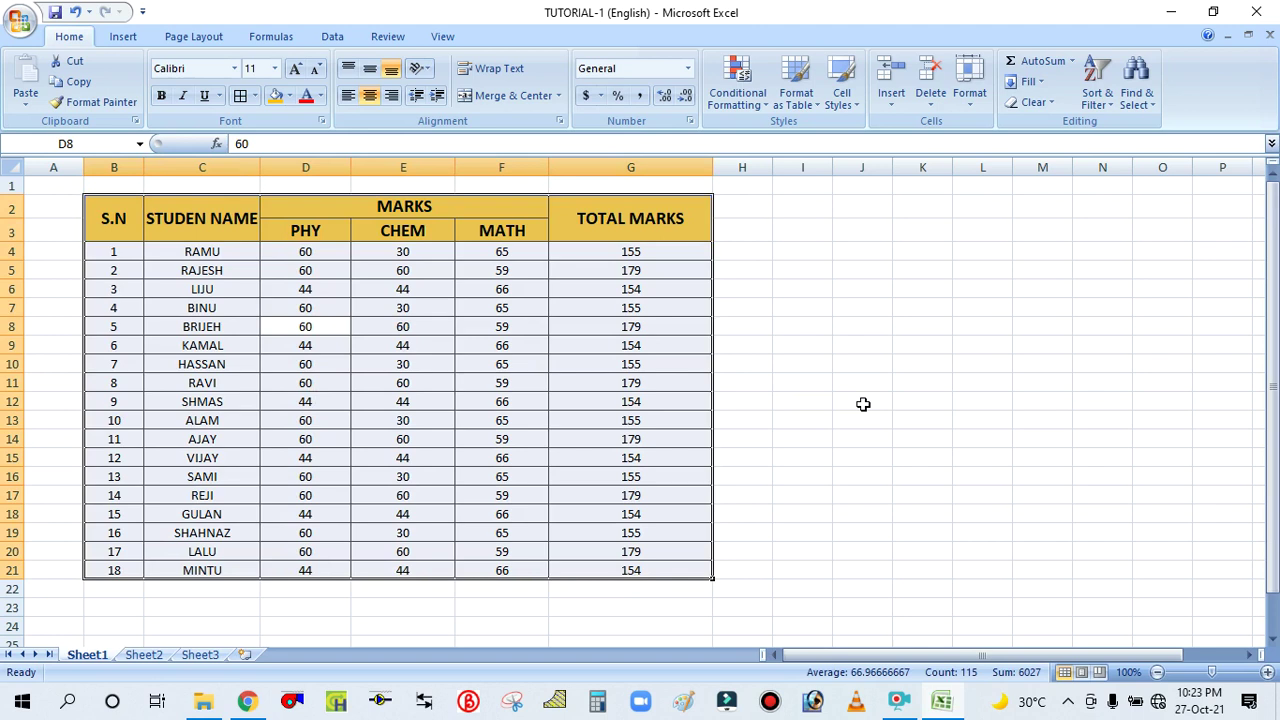
pyautogui.click(255, 96)
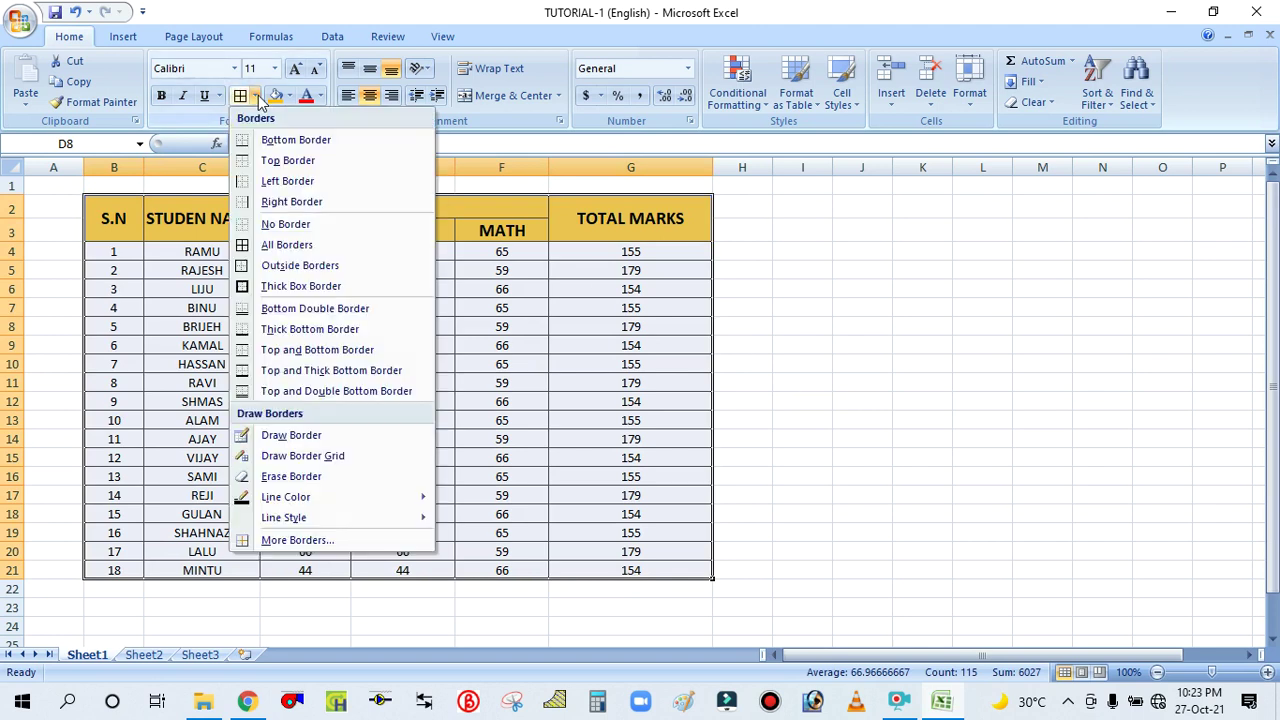
# Add a Thick Box Border around the table and narrow the TOTAL MARKS and MATH columns
pyautogui.click(280, 287)
pyautogui.click(808, 400)
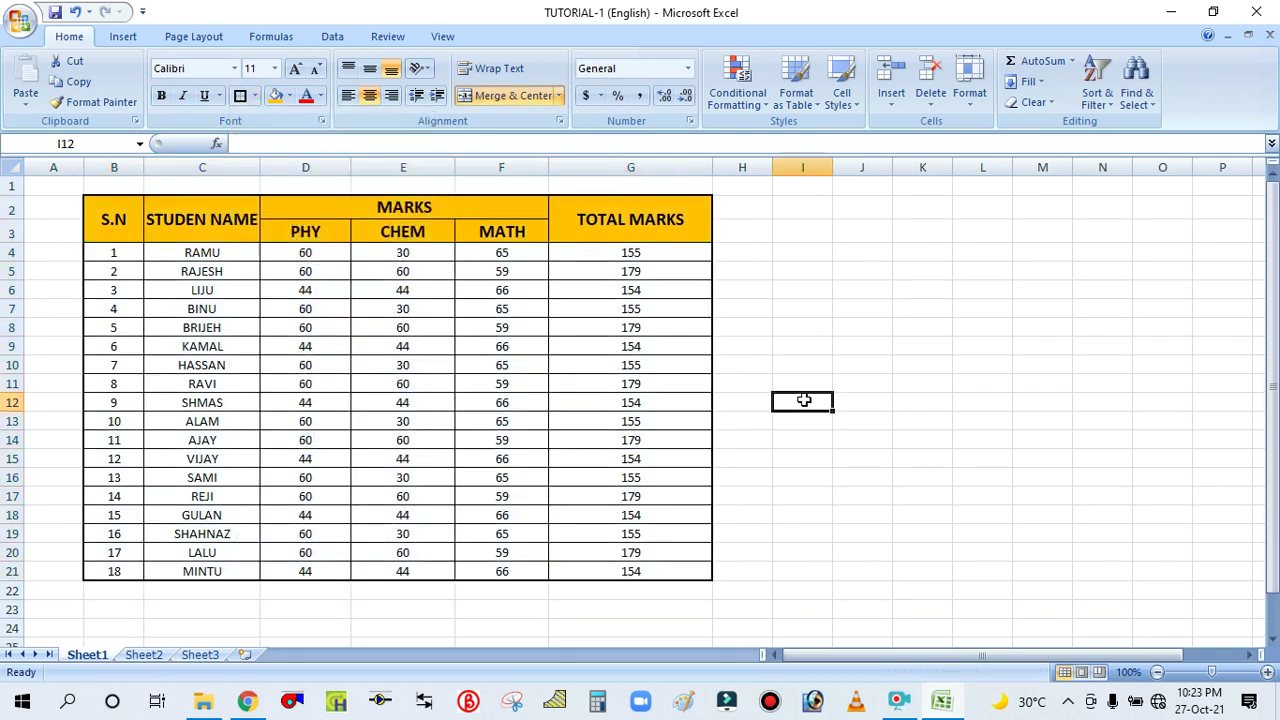
pyautogui.click(476, 378)
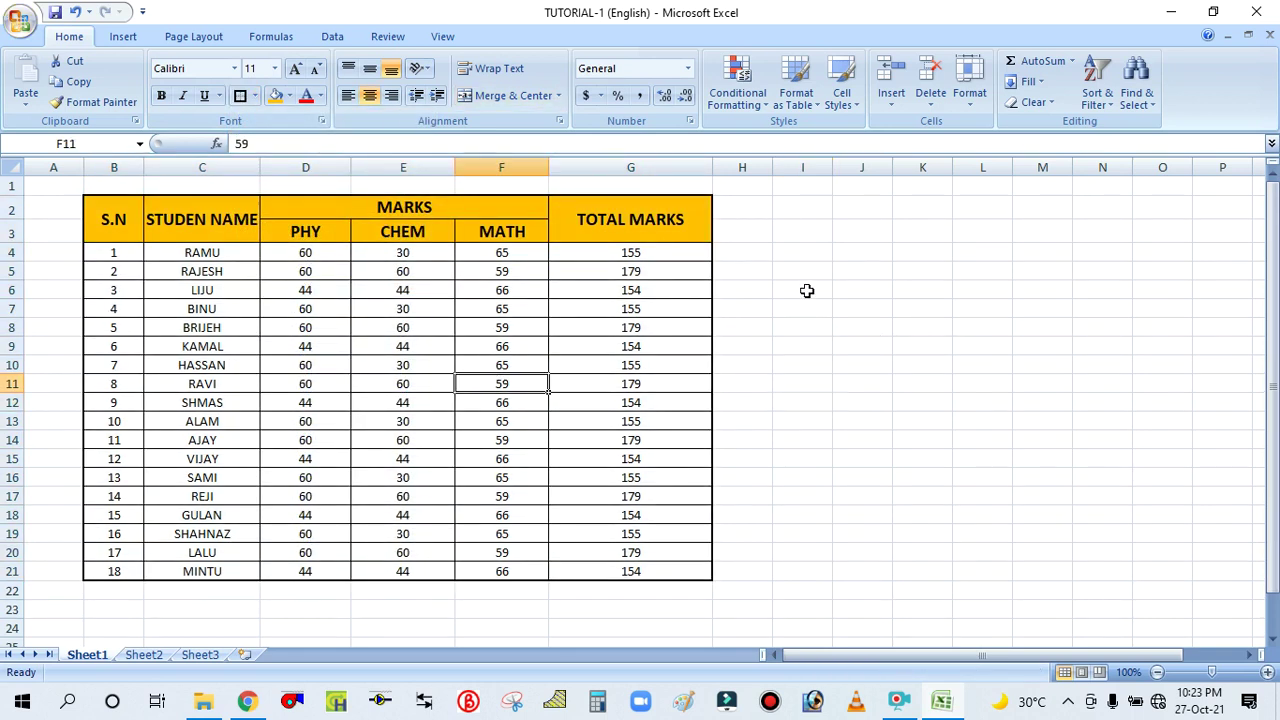
pyautogui.moveTo(714, 164); pyautogui.dragTo(674, 164)
pyautogui.moveTo(551, 164); pyautogui.dragTo(438, 168)
pyautogui.click(459, 334)
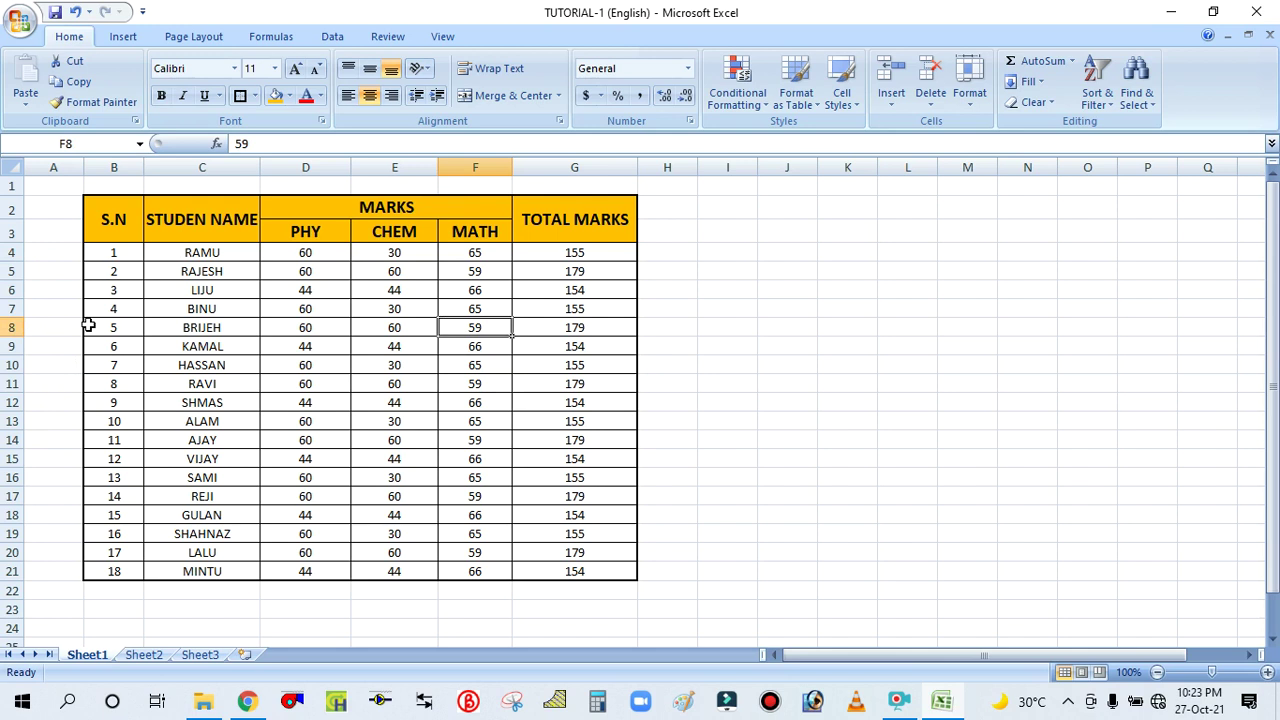
# Try making data rows 4–21 taller by dragging their row-header boundary
pyautogui.click(12, 290)
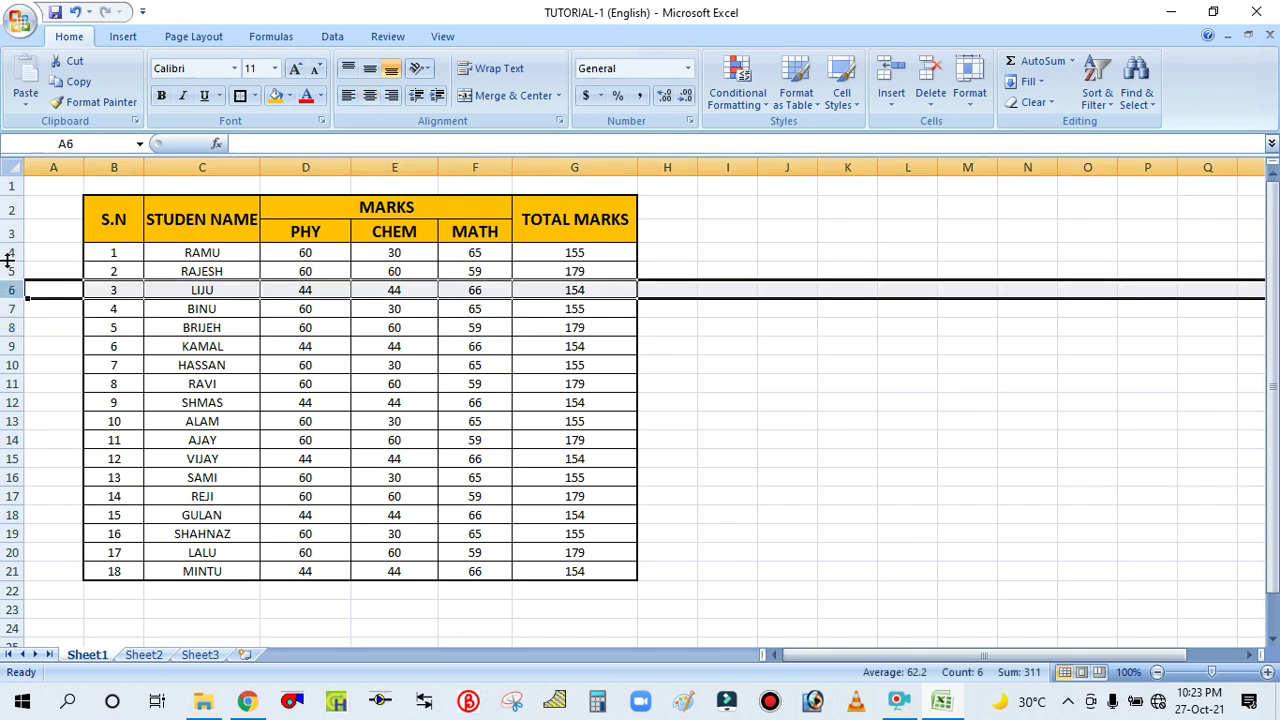
pyautogui.moveTo(12, 355); pyautogui.dragTo(12, 357)
pyautogui.click(113, 404)
pyautogui.moveTo(12, 253); pyautogui.dragTo(12, 573)
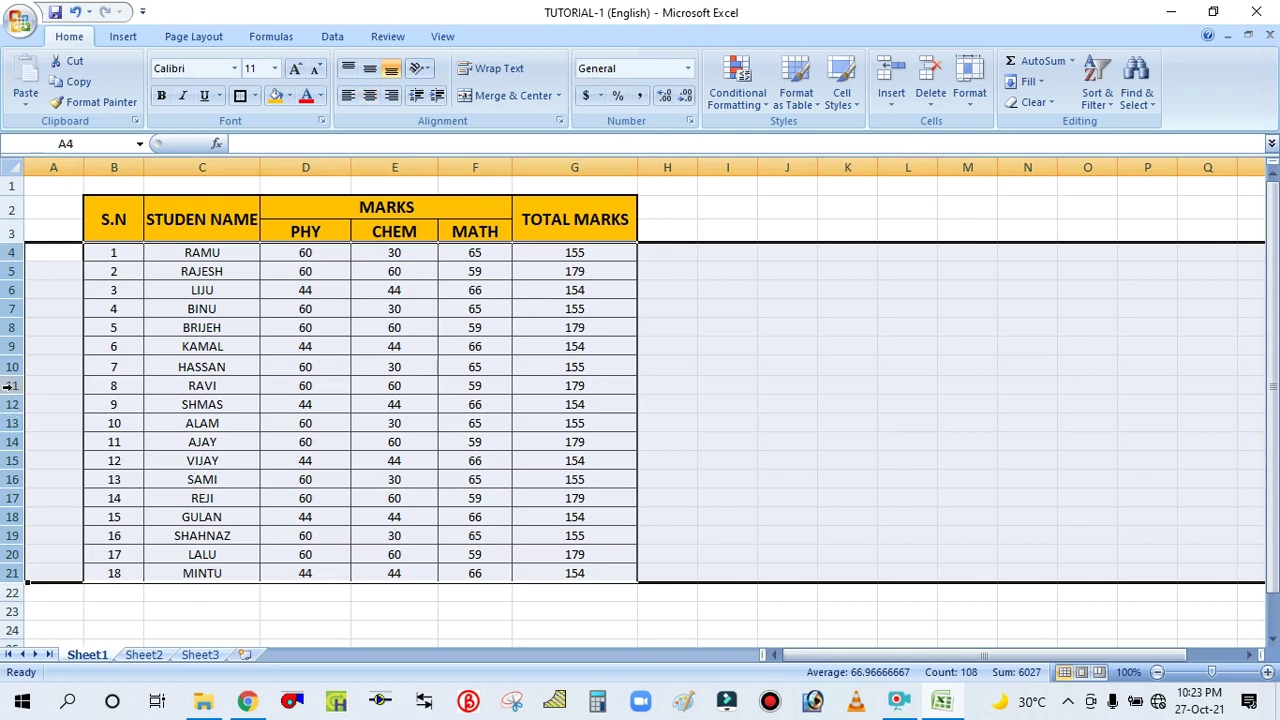
pyautogui.moveTo(12, 338); pyautogui.dragTo(12, 344)
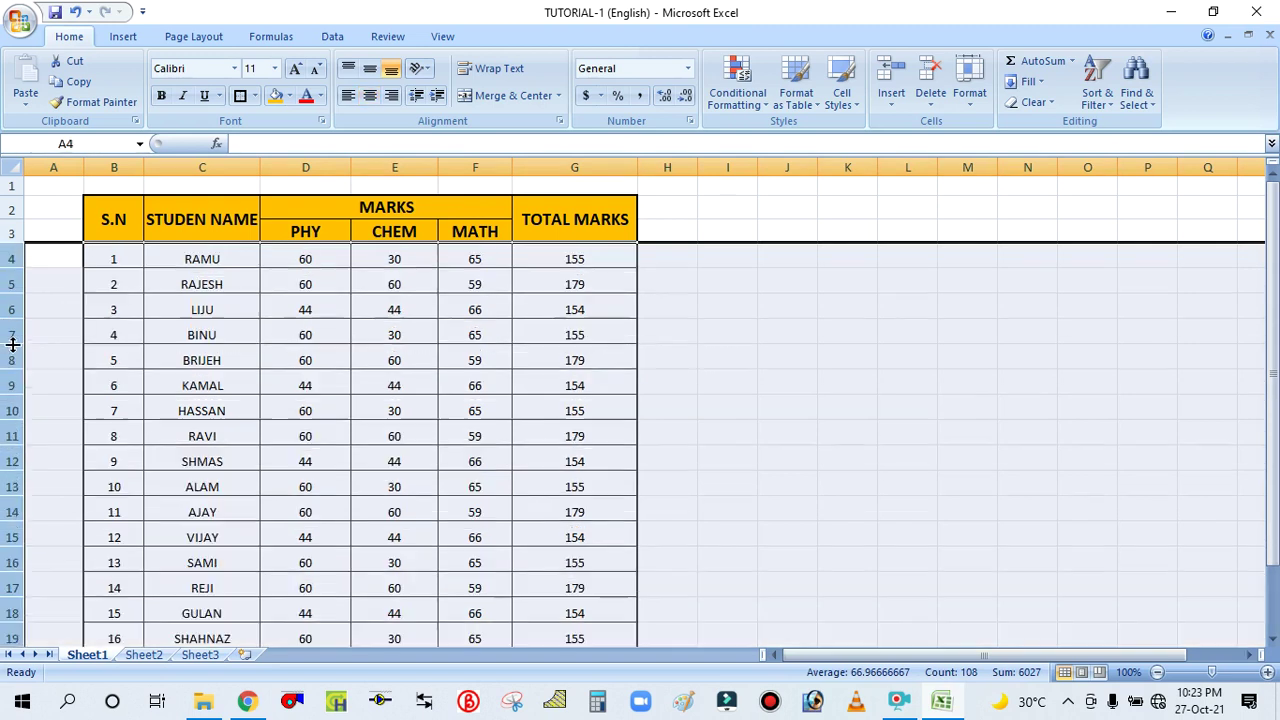
pyautogui.click(591, 460)
pyautogui.scroll(-2, 606, 433)
pyautogui.scroll(2, 606, 433)
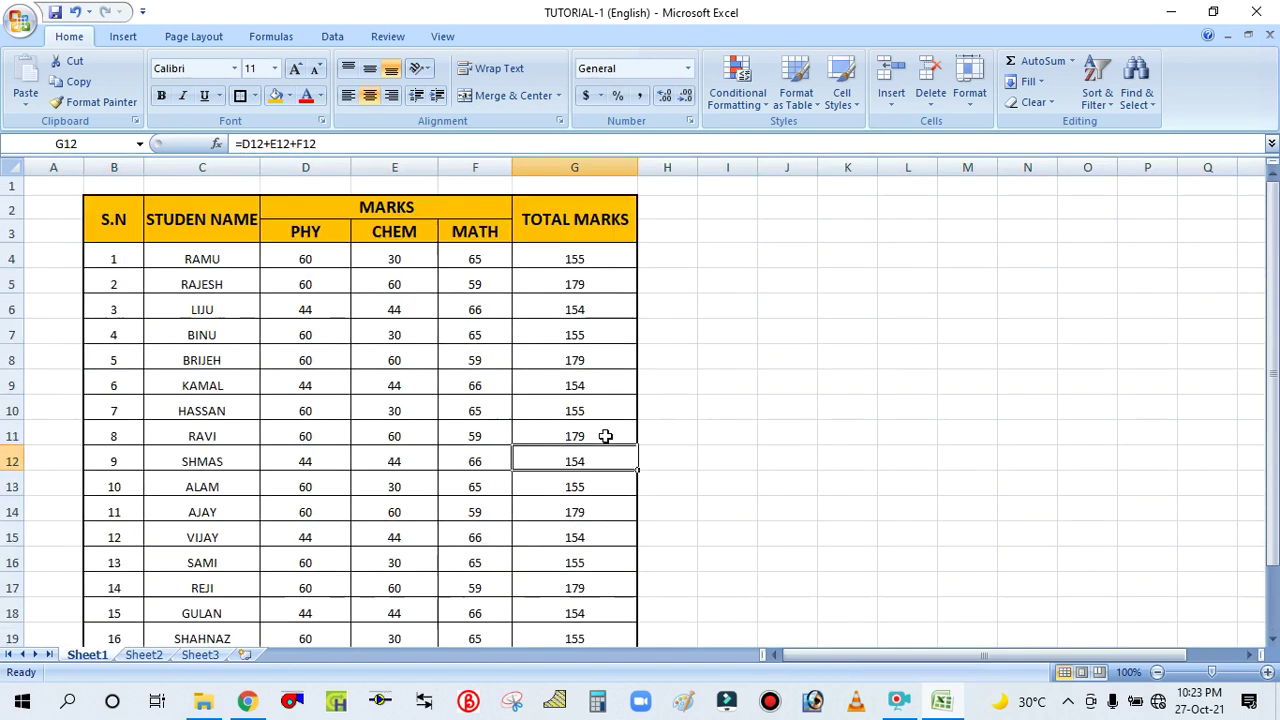
pyautogui.scroll(-5, 605, 431)
pyautogui.scroll(5, 605, 431)
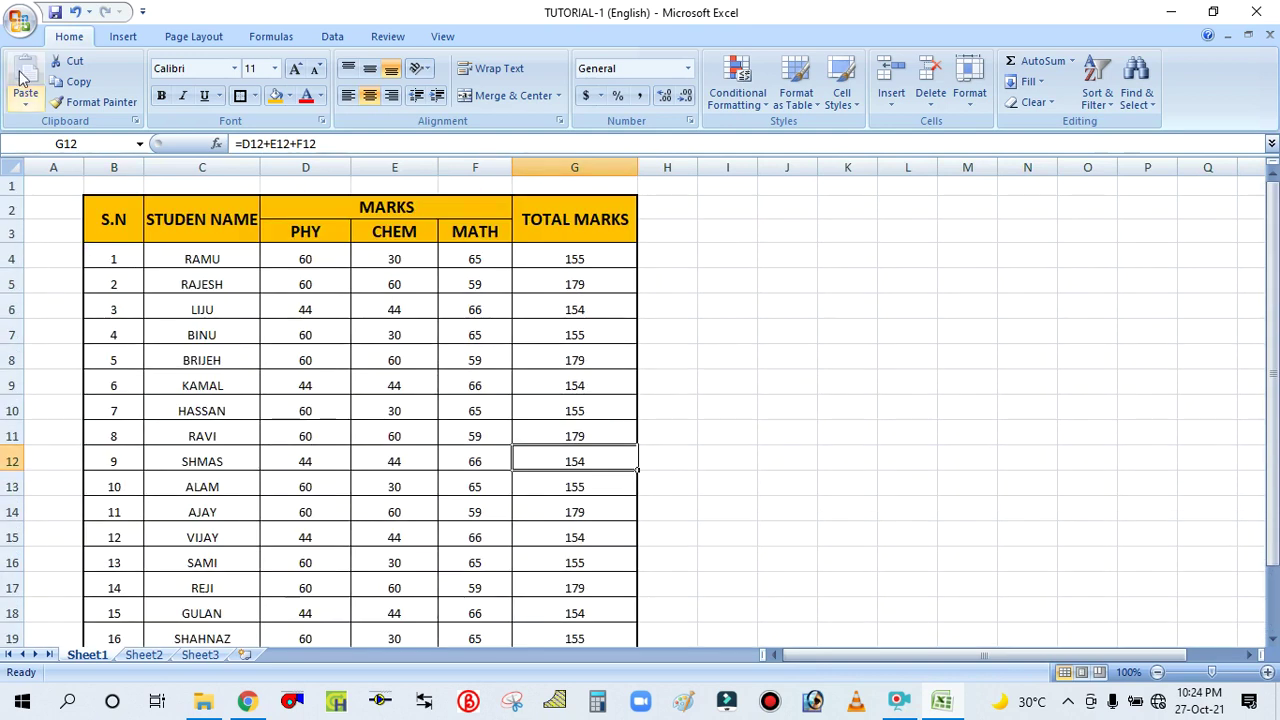
# Undo the taller row heights and select data rows 4 to 21
pyautogui.click(74, 12)
pyautogui.click(159, 366)
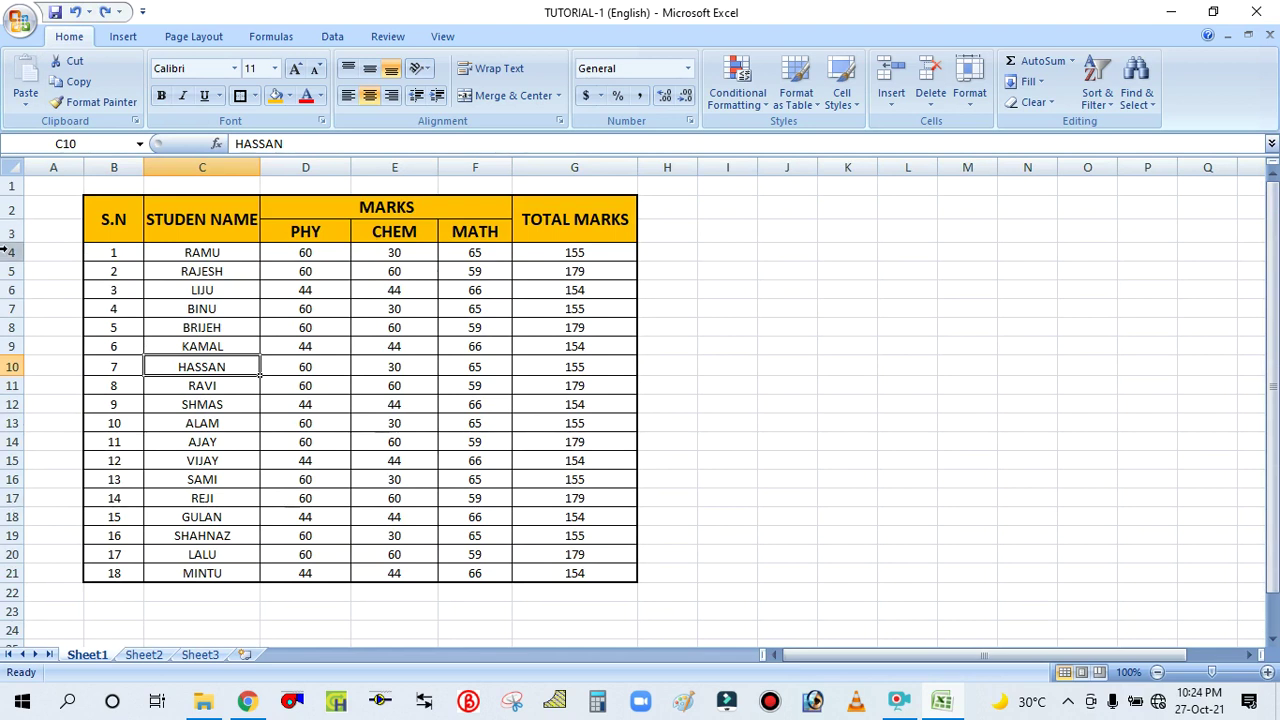
pyautogui.moveTo(6, 252); pyautogui.dragTo(6, 573)
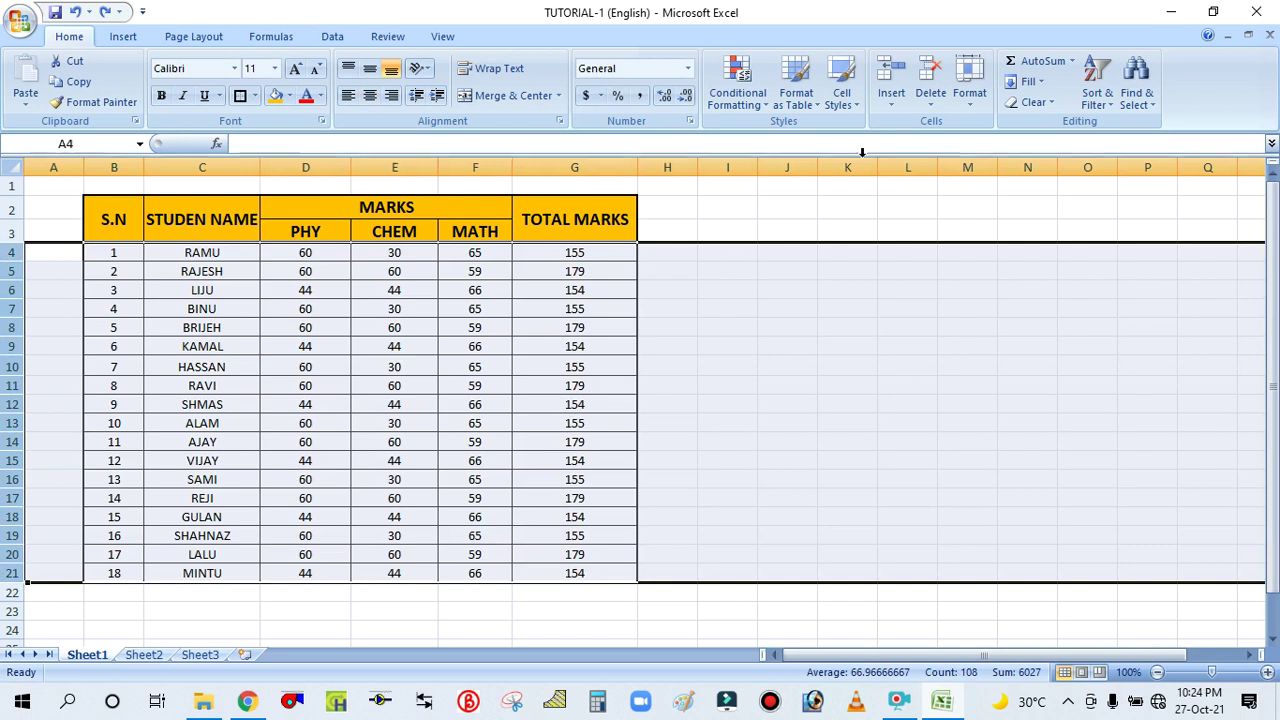
# Set data rows 4–21 to a uniform row height of 12
pyautogui.click(972, 108)
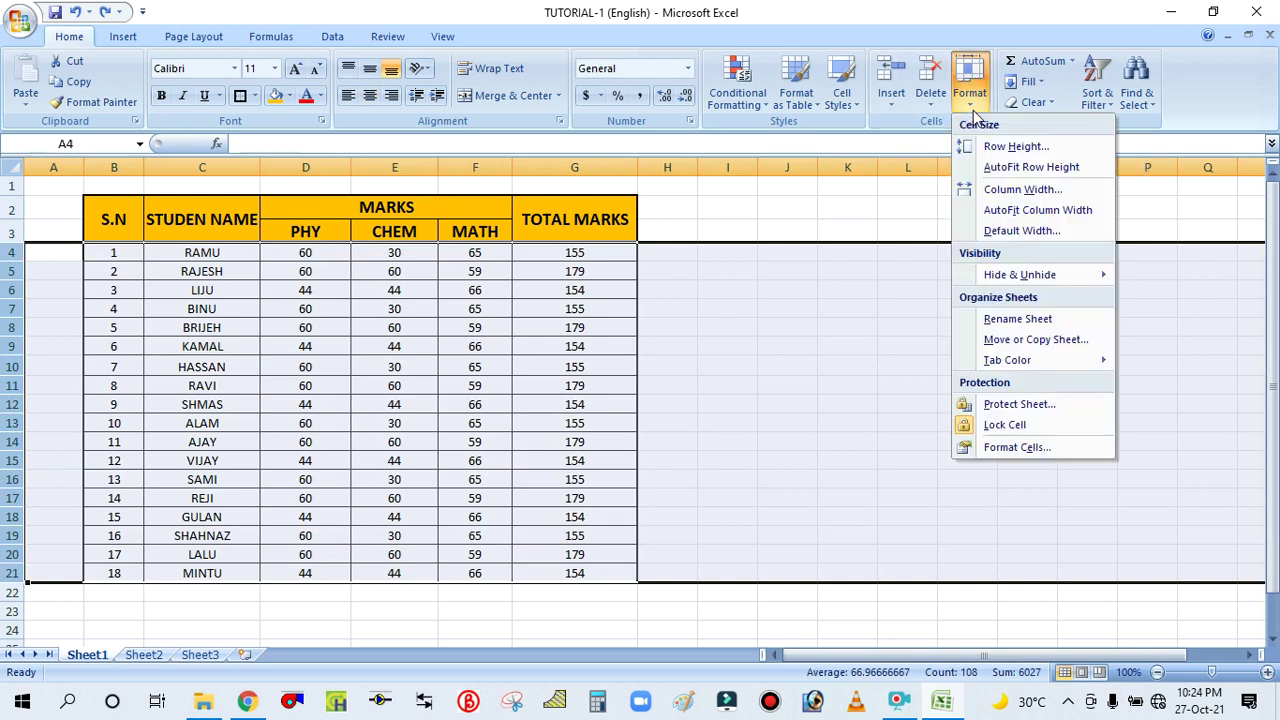
pyautogui.click(1010, 147)
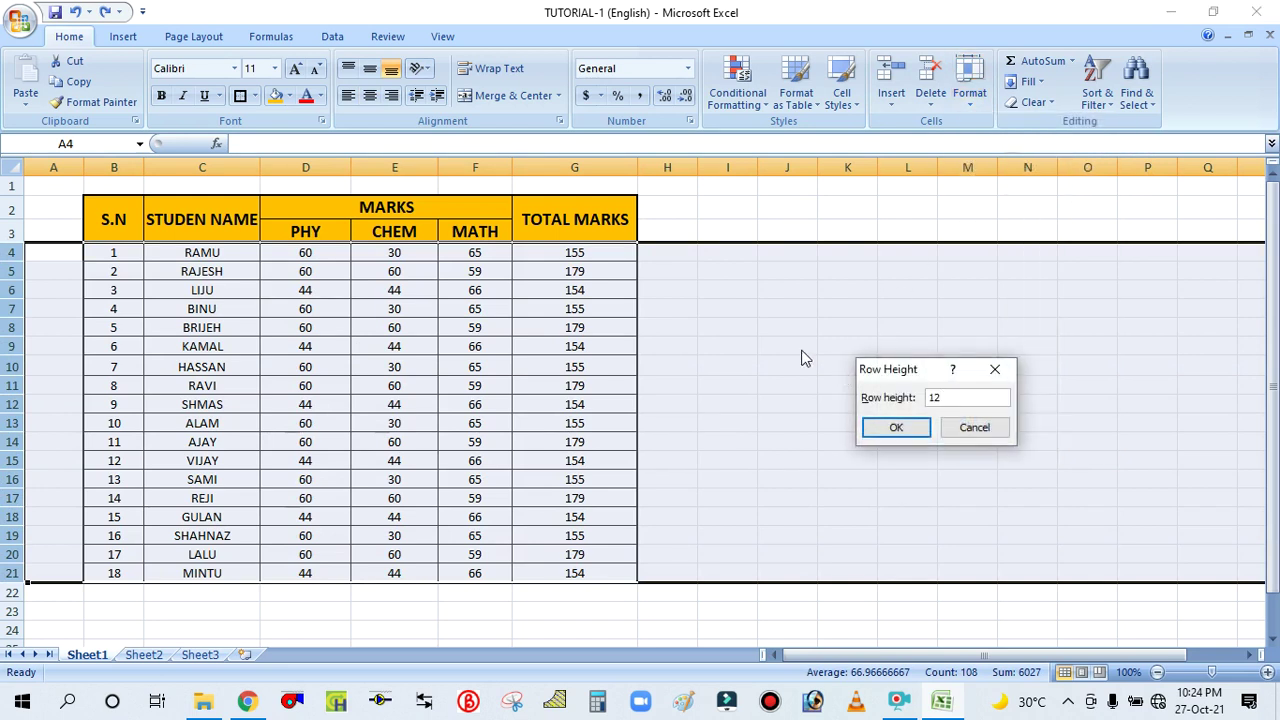
pyautogui.press('Return')
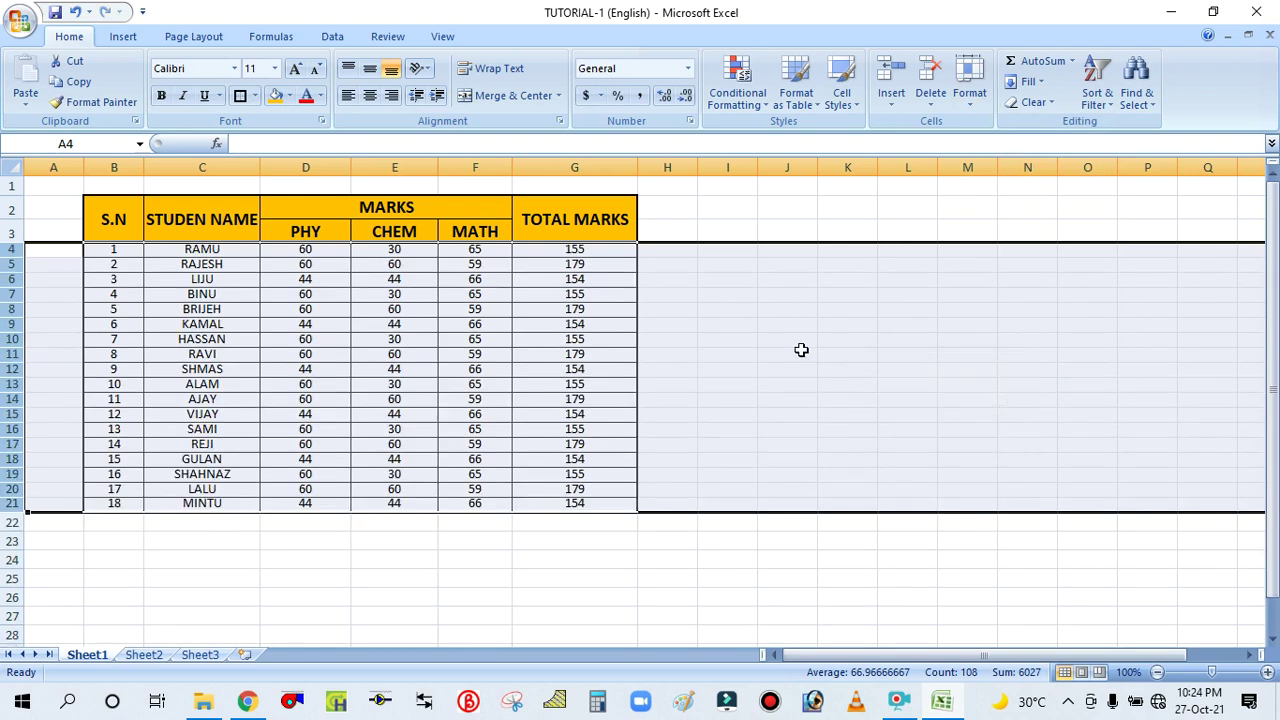
pyautogui.click(801, 350)
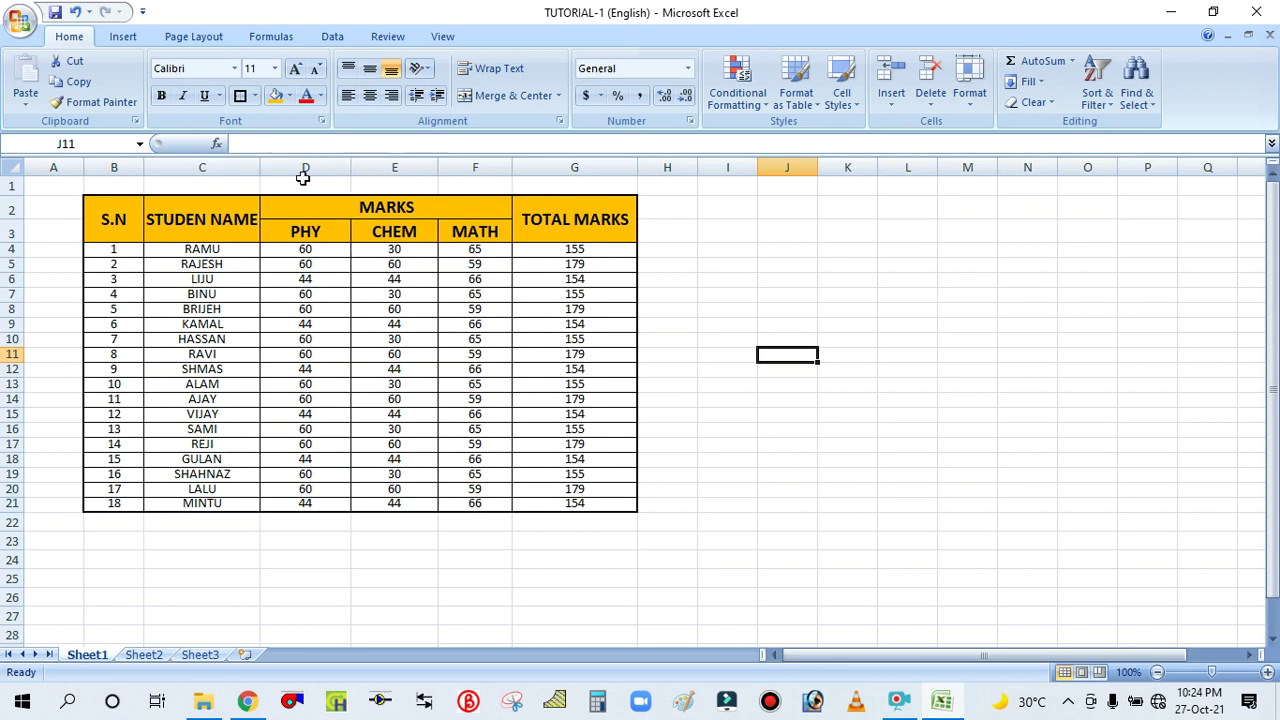
# Select the header block B2:G3, from S.N to TOTAL MARKS
pyautogui.moveTo(130, 215); pyautogui.dragTo(537, 214)
pyautogui.click(357, 309)
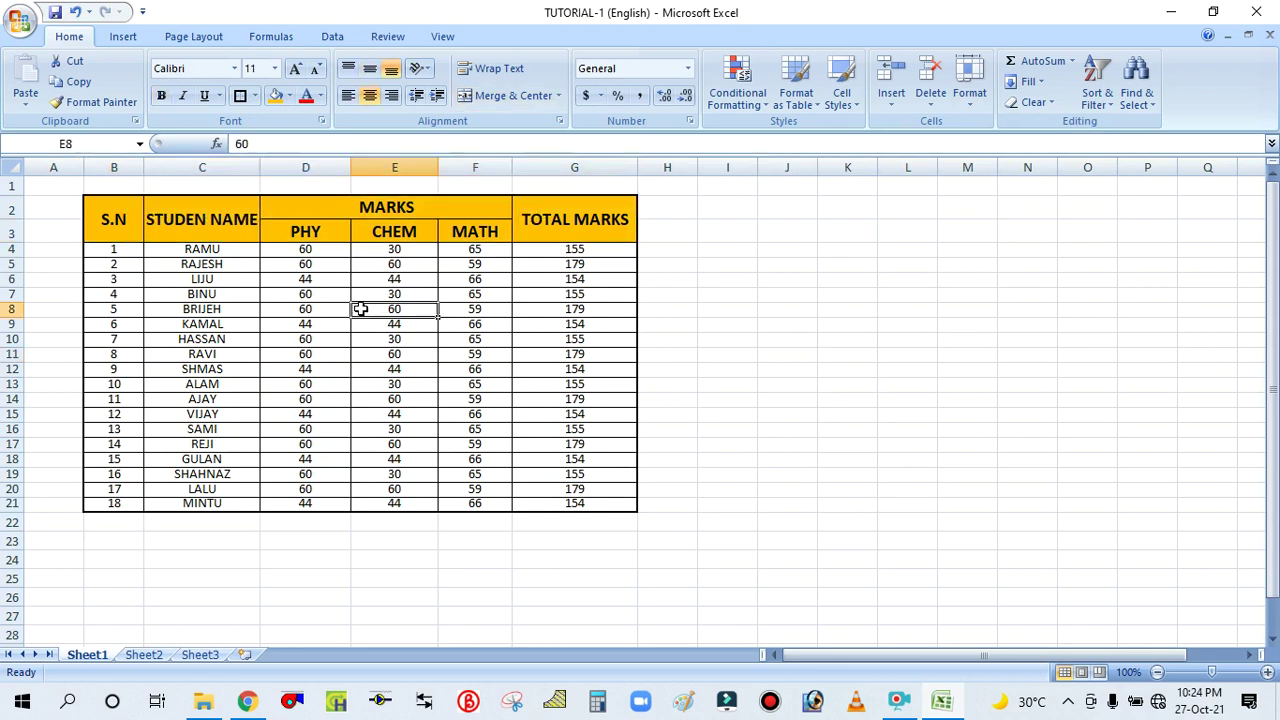
pyautogui.moveTo(126, 206); pyautogui.dragTo(543, 211)
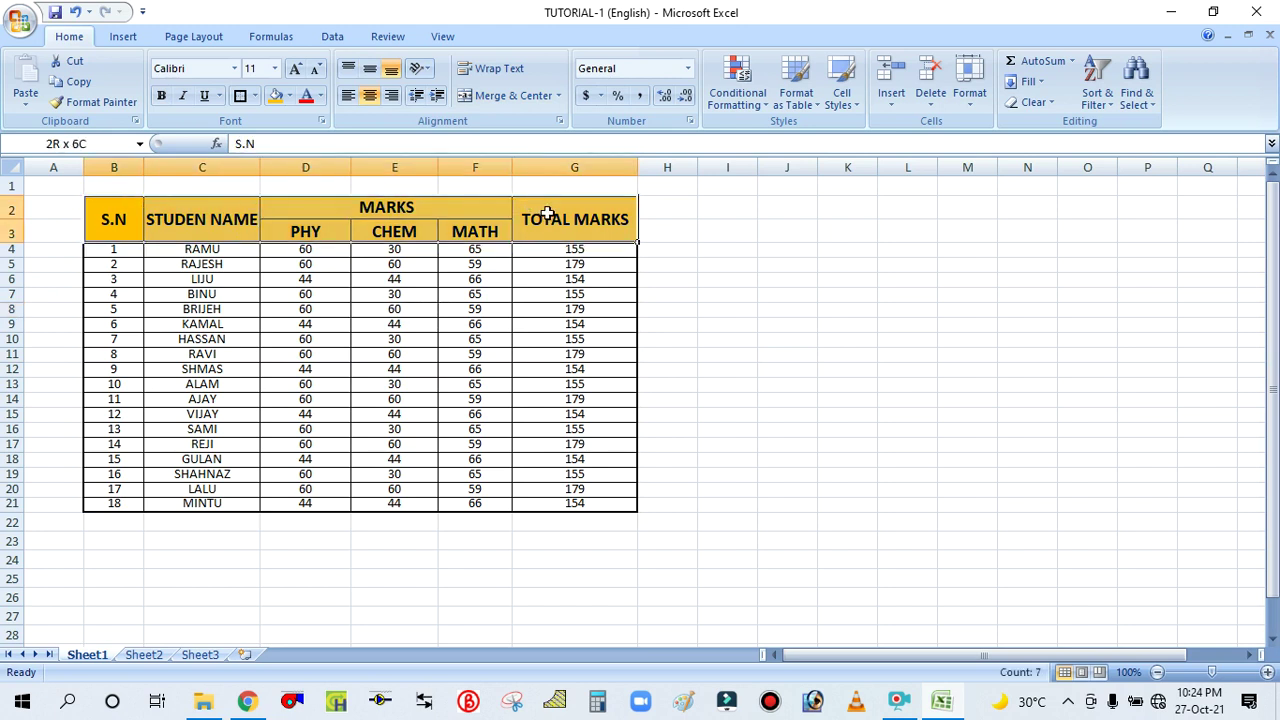
pyautogui.click(470, 309)
pyautogui.moveTo(116, 203); pyautogui.dragTo(540, 214)
pyautogui.click(486, 280)
pyautogui.moveTo(118, 204); pyautogui.dragTo(540, 212)
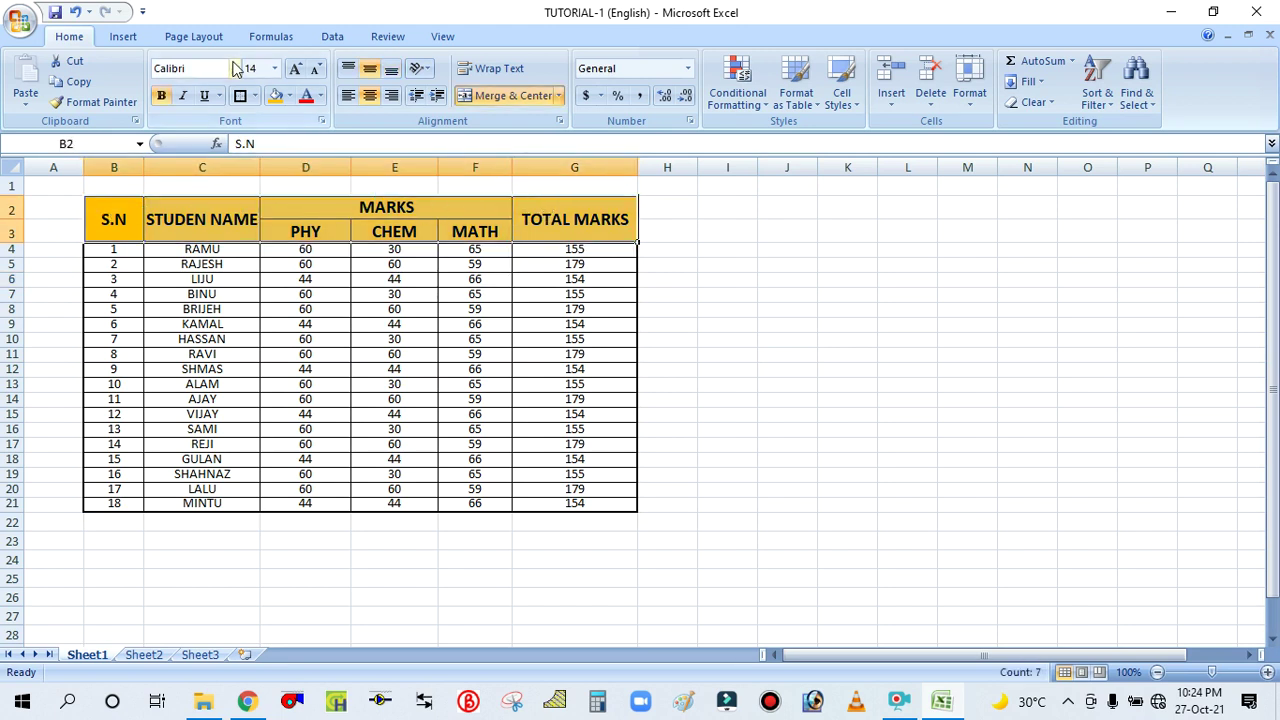
# Change the header font to Times New Roman and reduce its size to 12
pyautogui.click(236, 67)
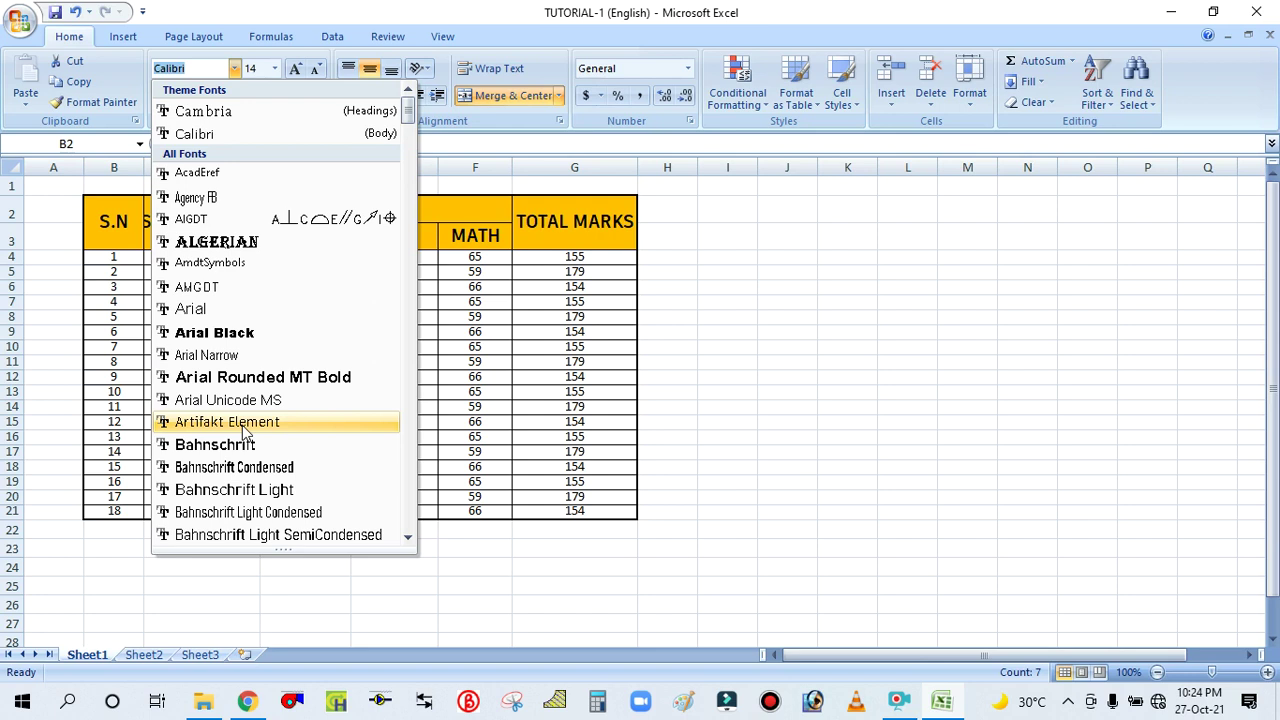
pyautogui.write('t')
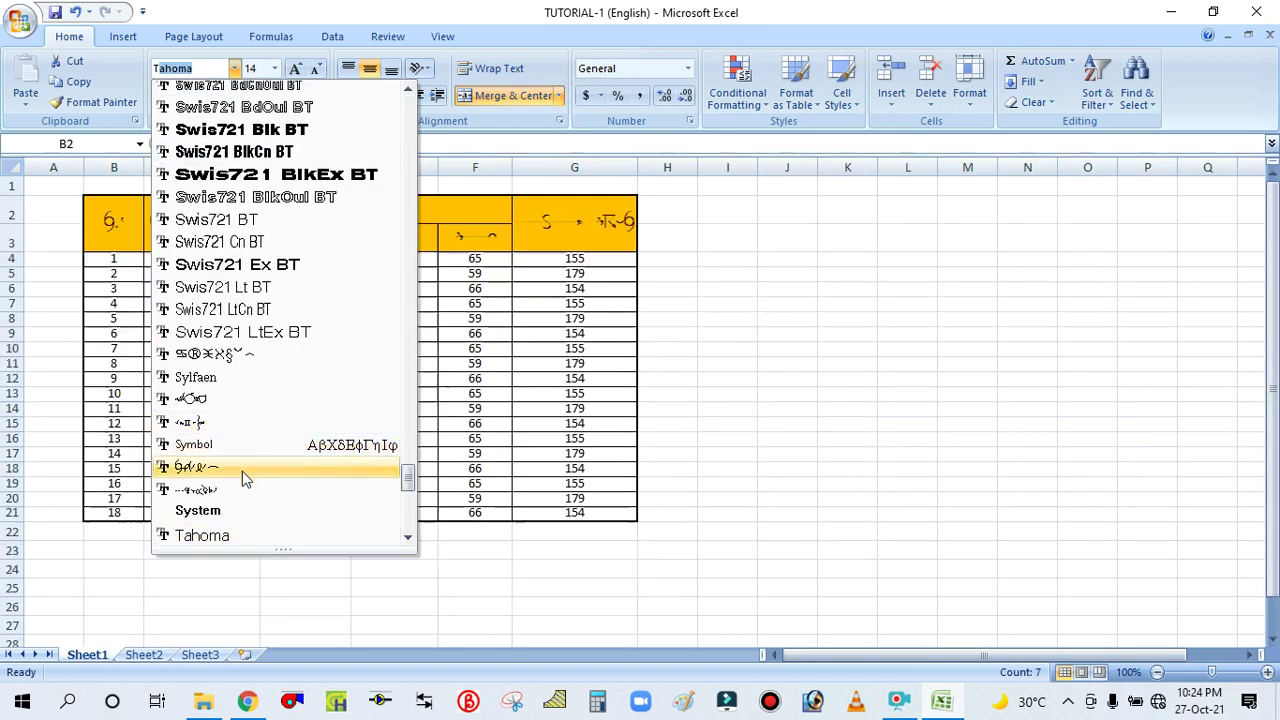
pyautogui.scroll(-3, 242, 471)
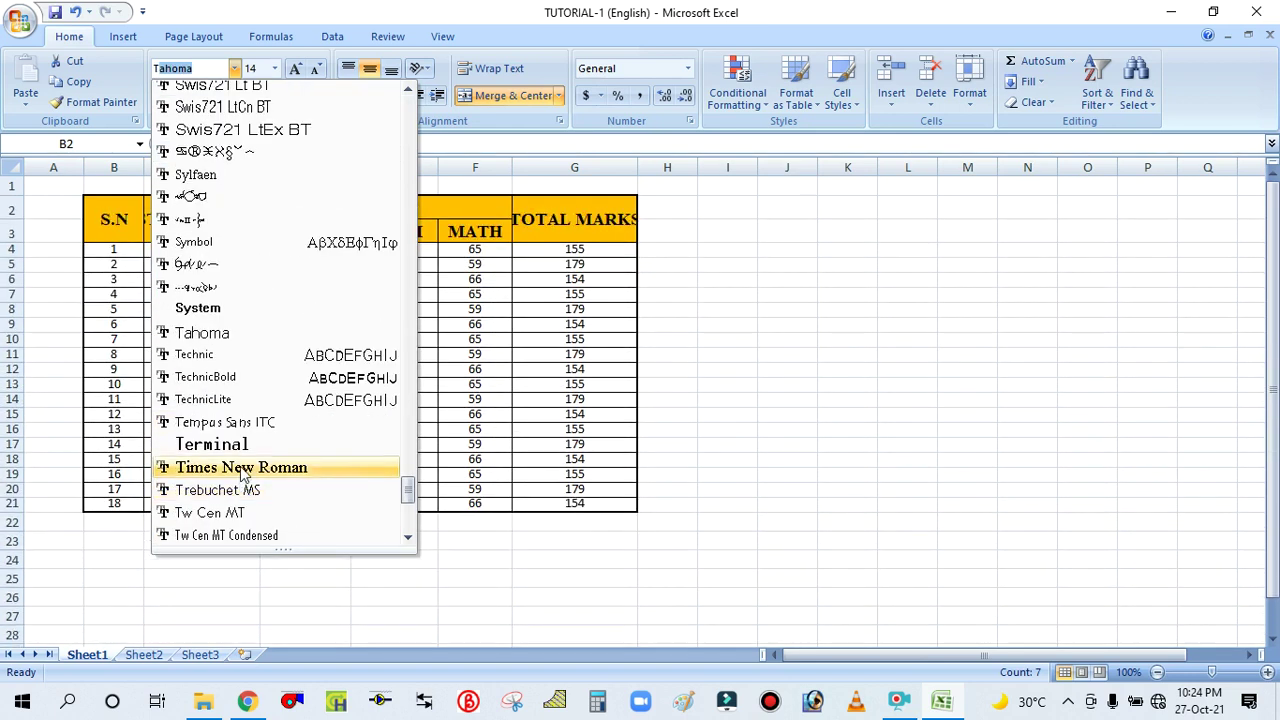
pyautogui.click(242, 469)
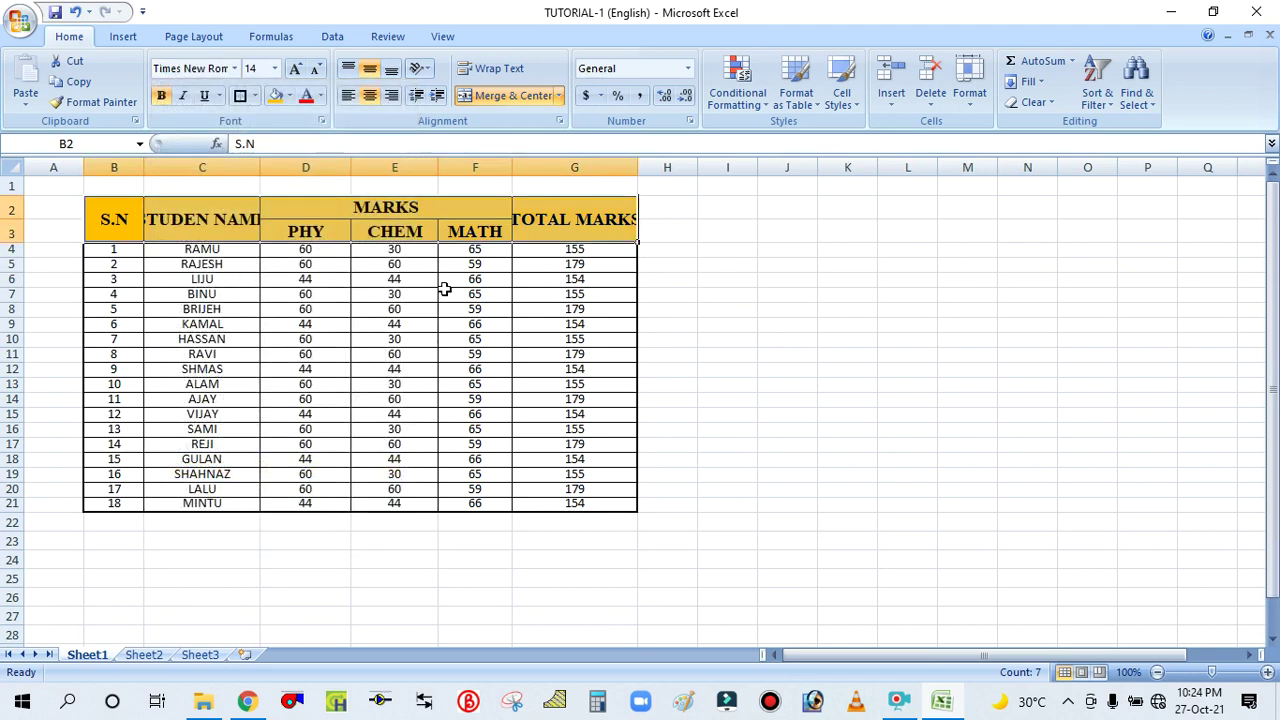
pyautogui.click(316, 70)
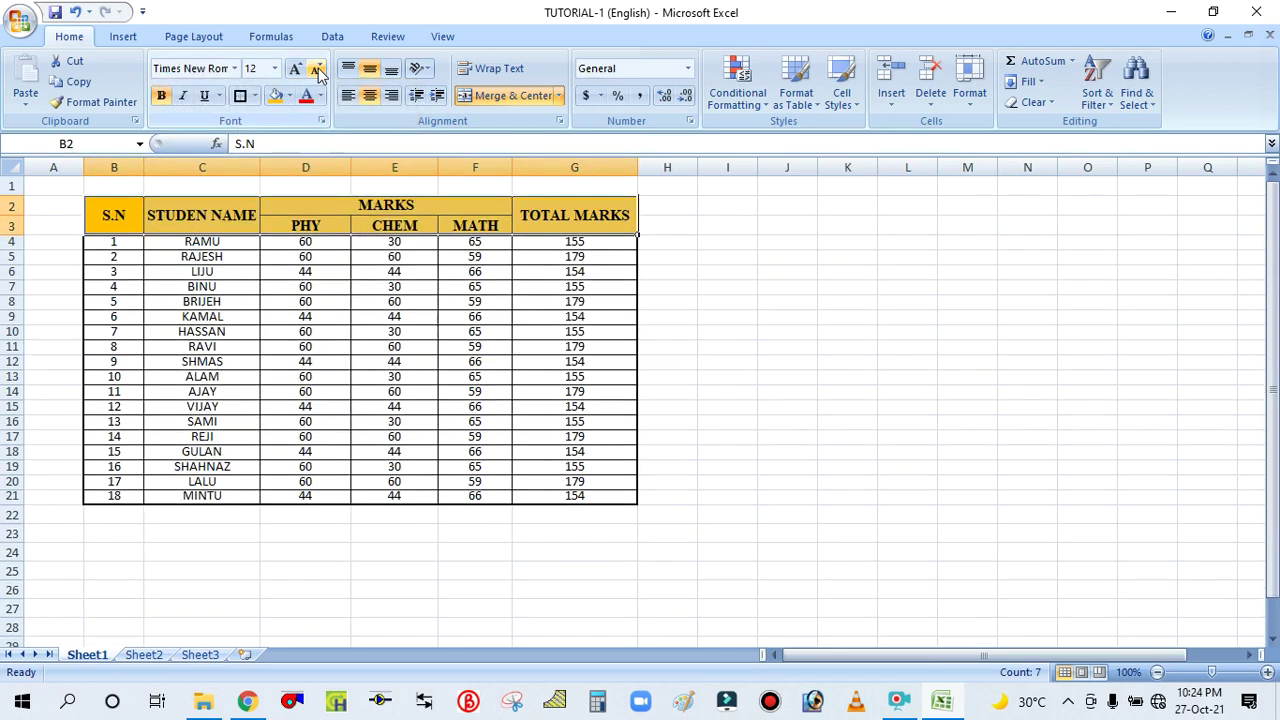
pyautogui.click(340, 346)
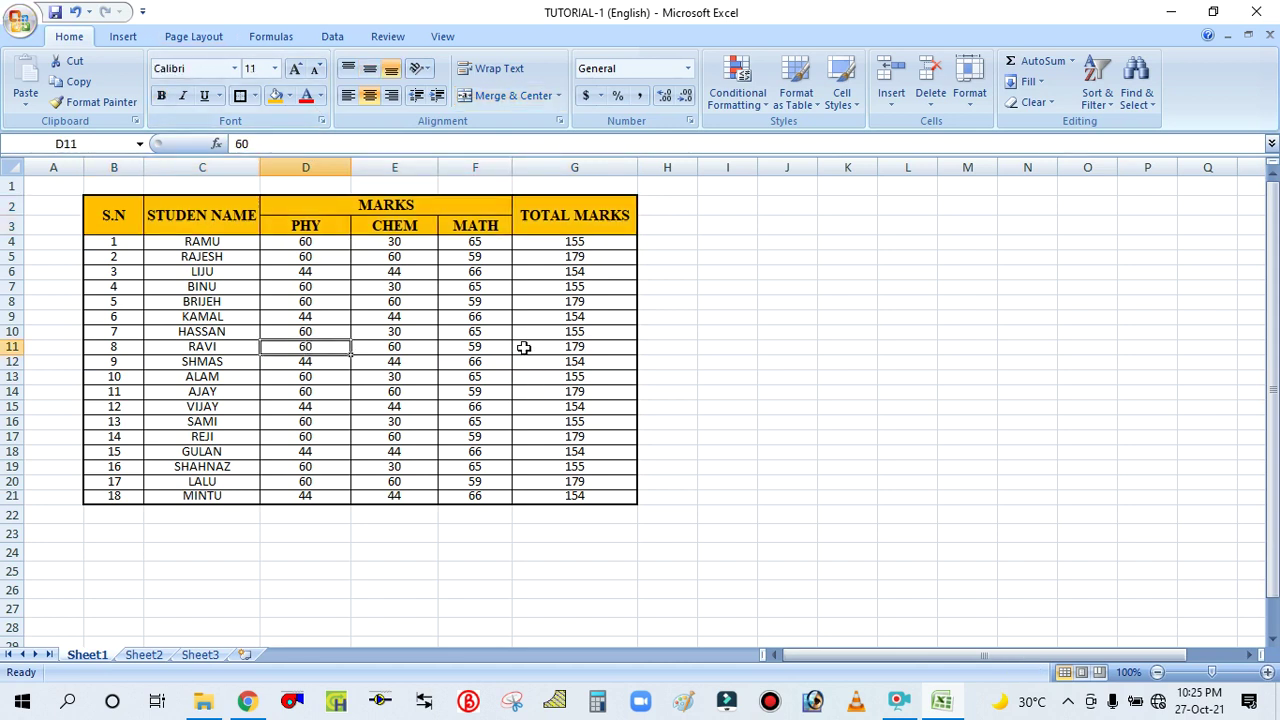
# Fill the header rows from S.N to TOTAL MARKS with yellow
pyautogui.moveTo(104, 204); pyautogui.dragTo(583, 212)
pyautogui.click(290, 96)
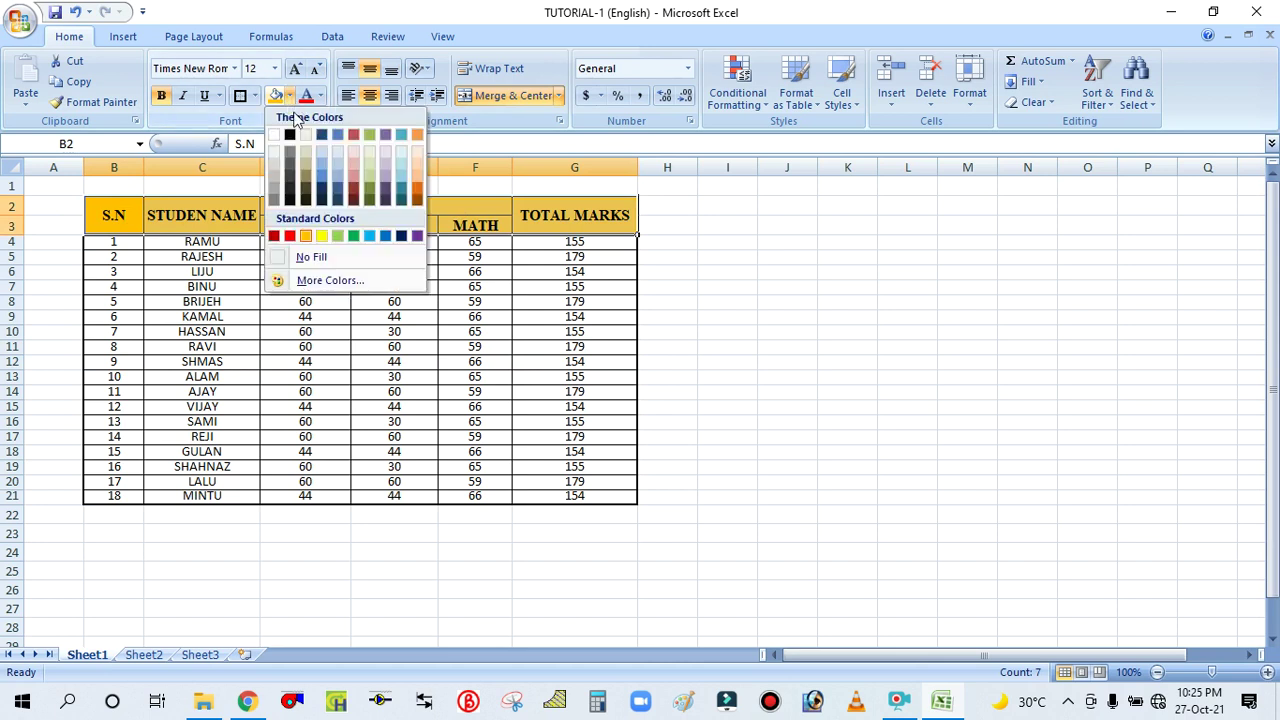
pyautogui.click(328, 237)
pyautogui.click(470, 347)
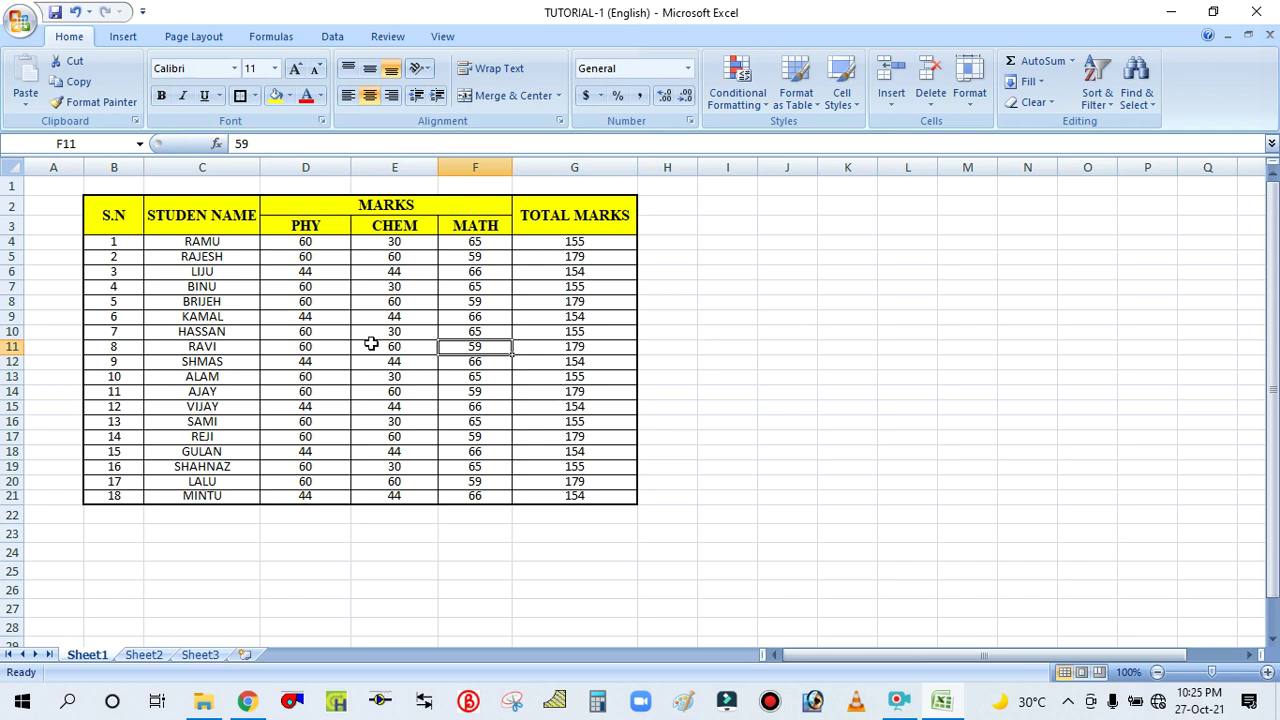
# Narrow the S.N and TOTAL MARKS columns
pyautogui.scroll(1, 266, 338)
pyautogui.scroll(1, 266, 340)
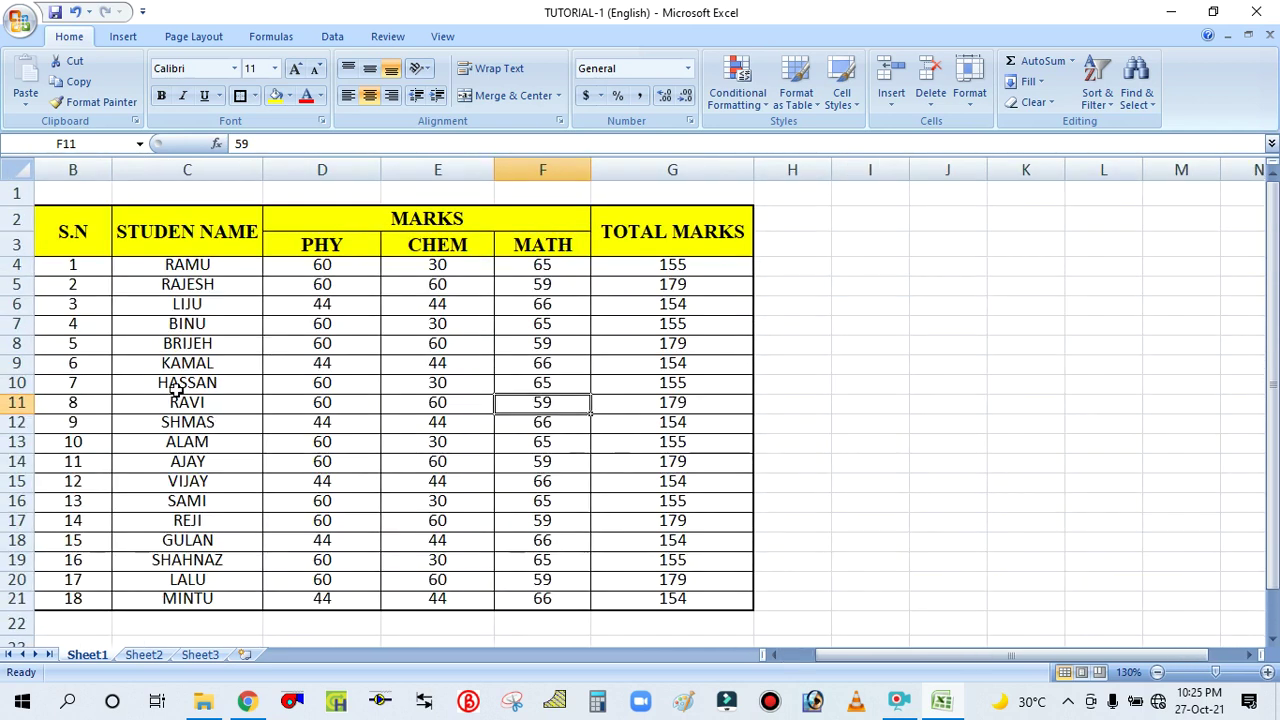
pyautogui.moveTo(849, 663); pyautogui.dragTo(810, 658)
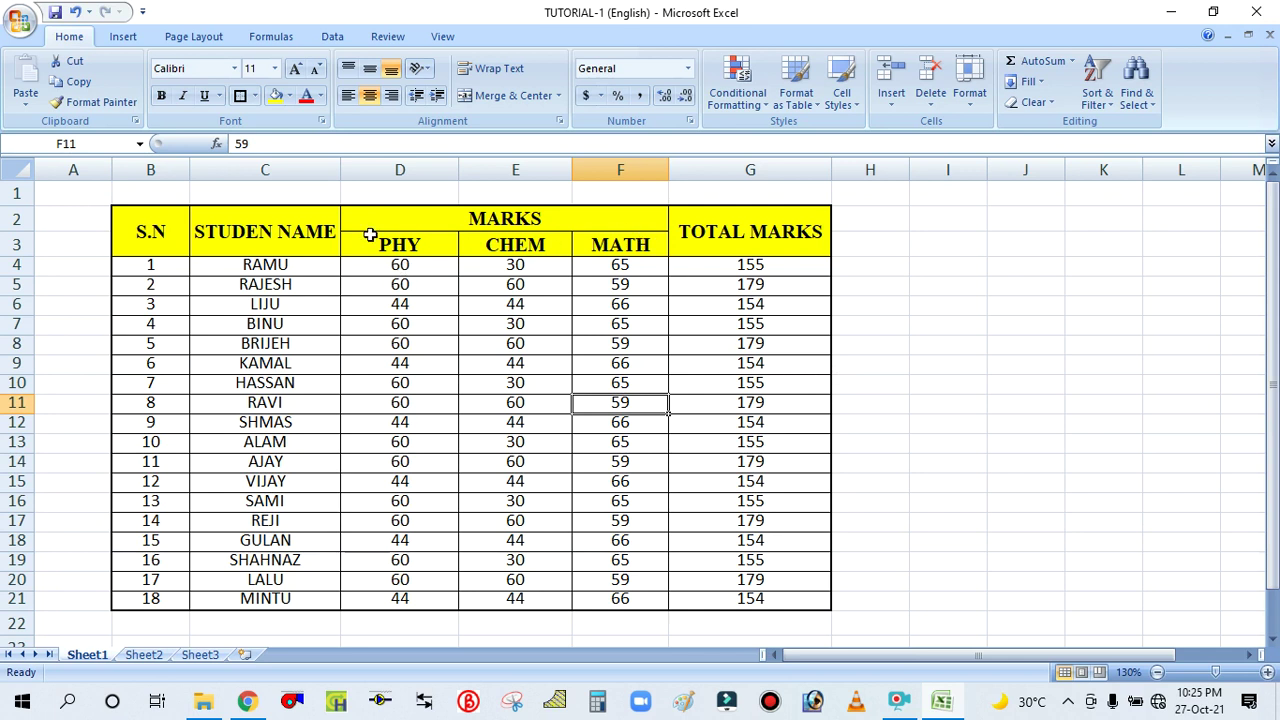
pyautogui.moveTo(189, 170); pyautogui.dragTo(165, 170)
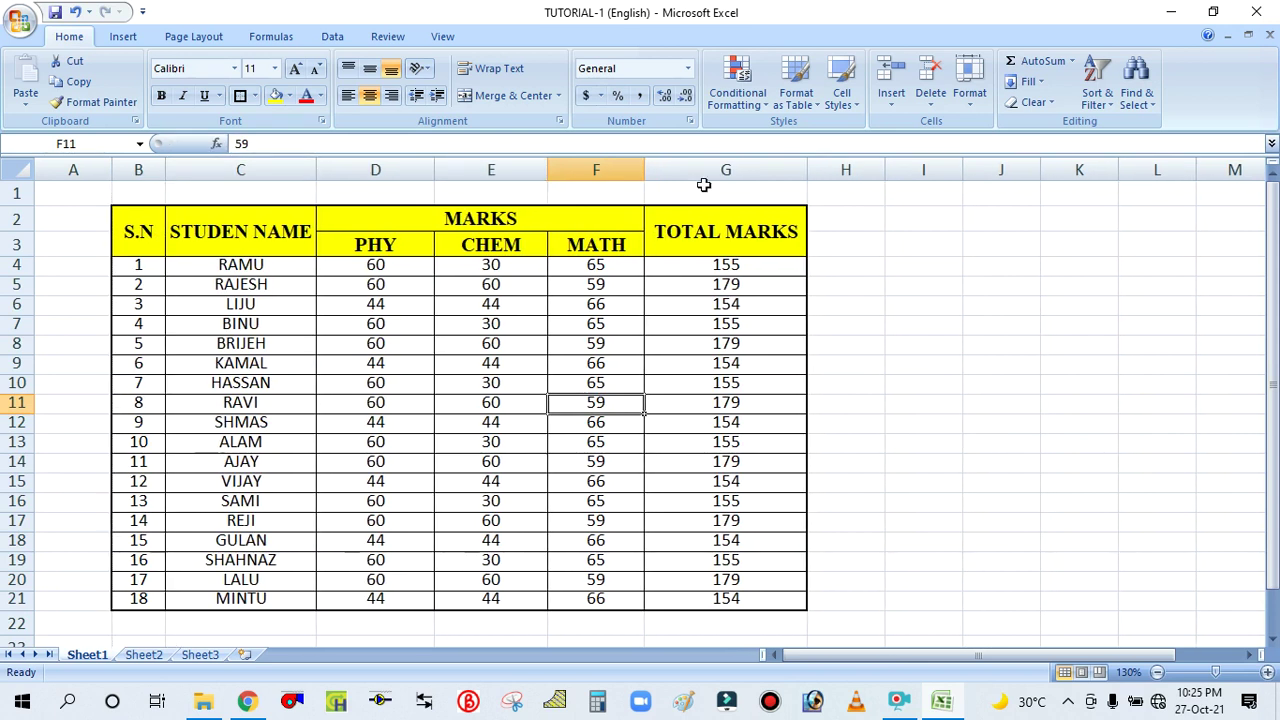
pyautogui.moveTo(808, 168); pyautogui.dragTo(773, 170)
pyautogui.click(713, 229)
pyautogui.click(749, 340)
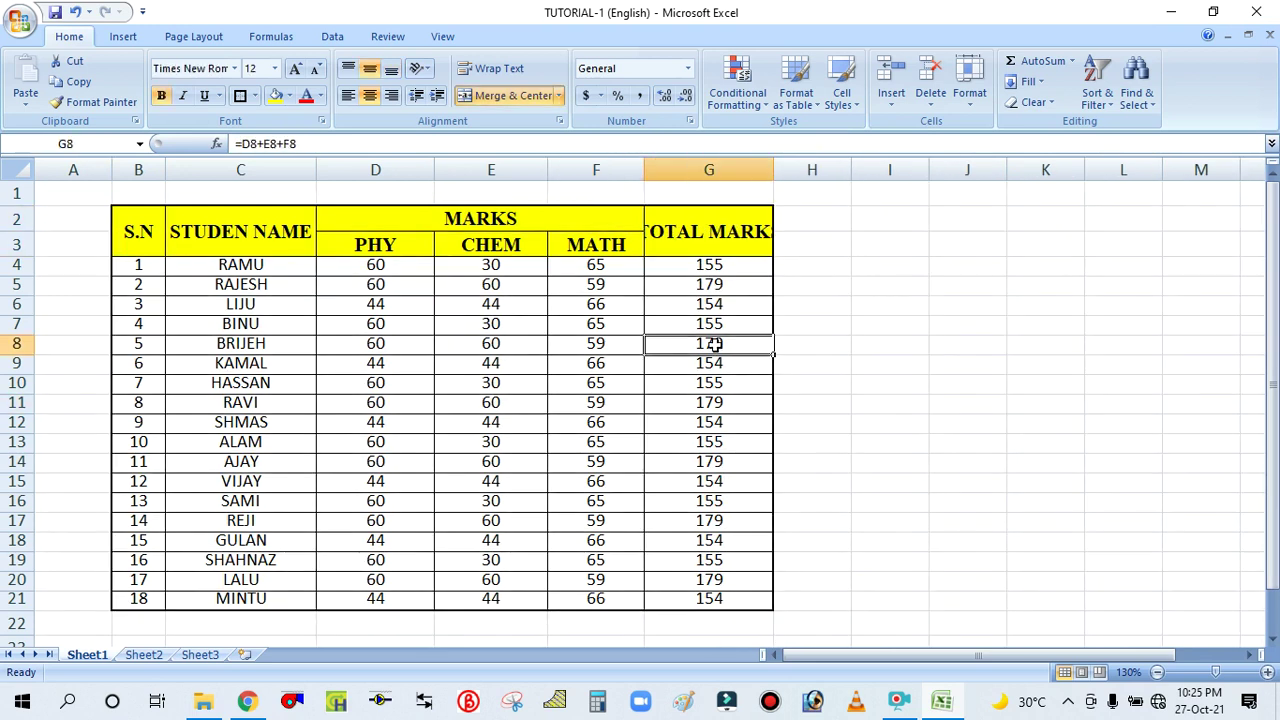
# Wrap the TOTAL MARKS header in G2 onto two lines
pyautogui.click(715, 232)
pyautogui.moveTo(776, 169); pyautogui.dragTo(768, 169)
pyautogui.click(693, 381)
pyautogui.click(720, 235)
pyautogui.click(720, 363)
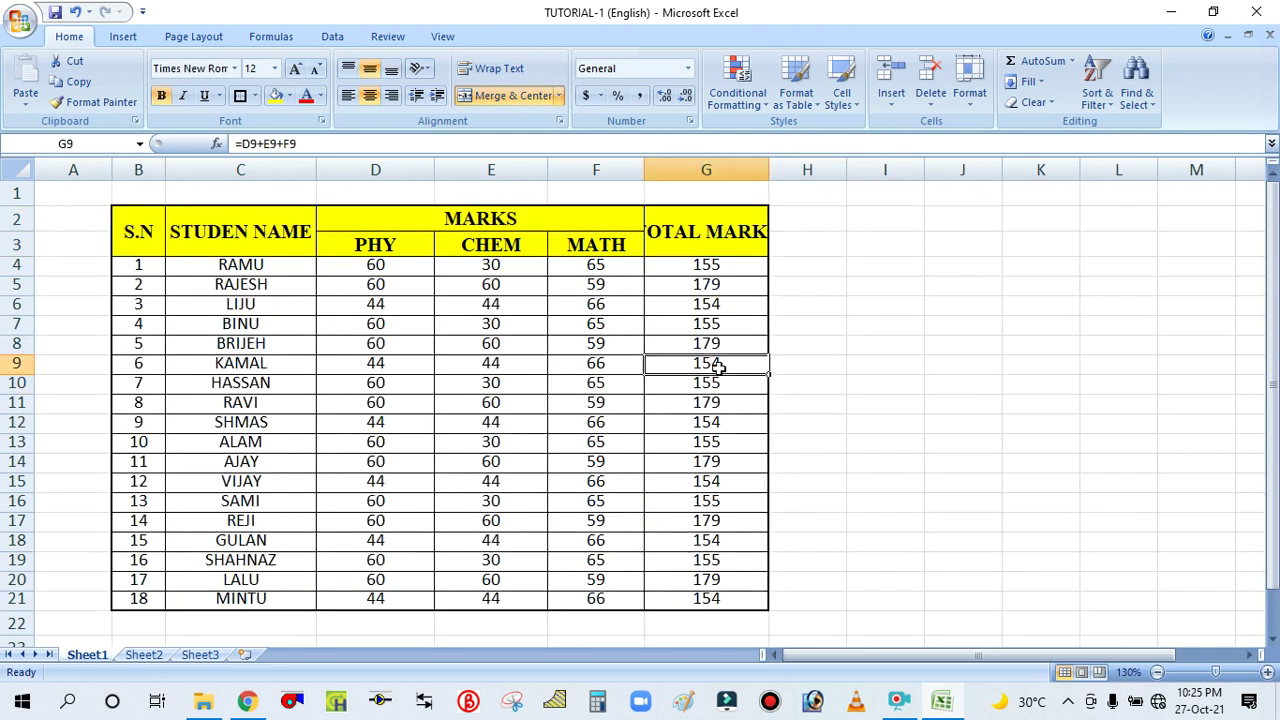
pyautogui.click(726, 240)
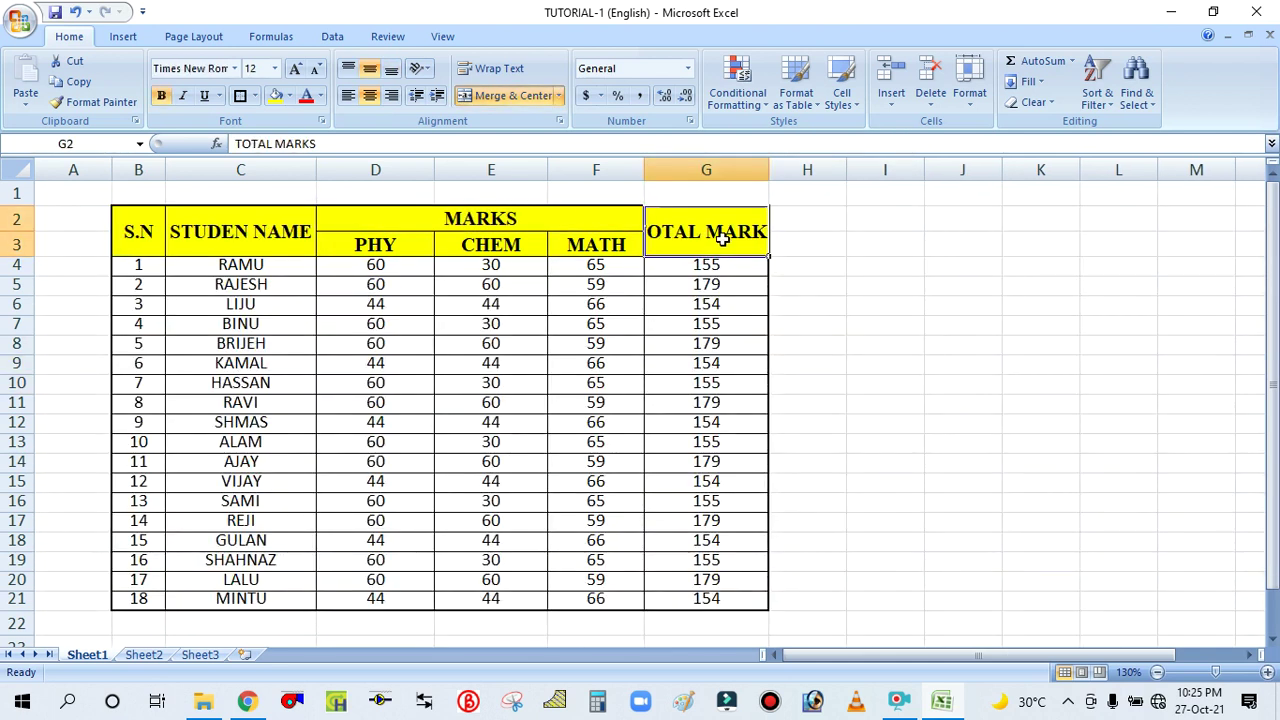
pyautogui.click(505, 72)
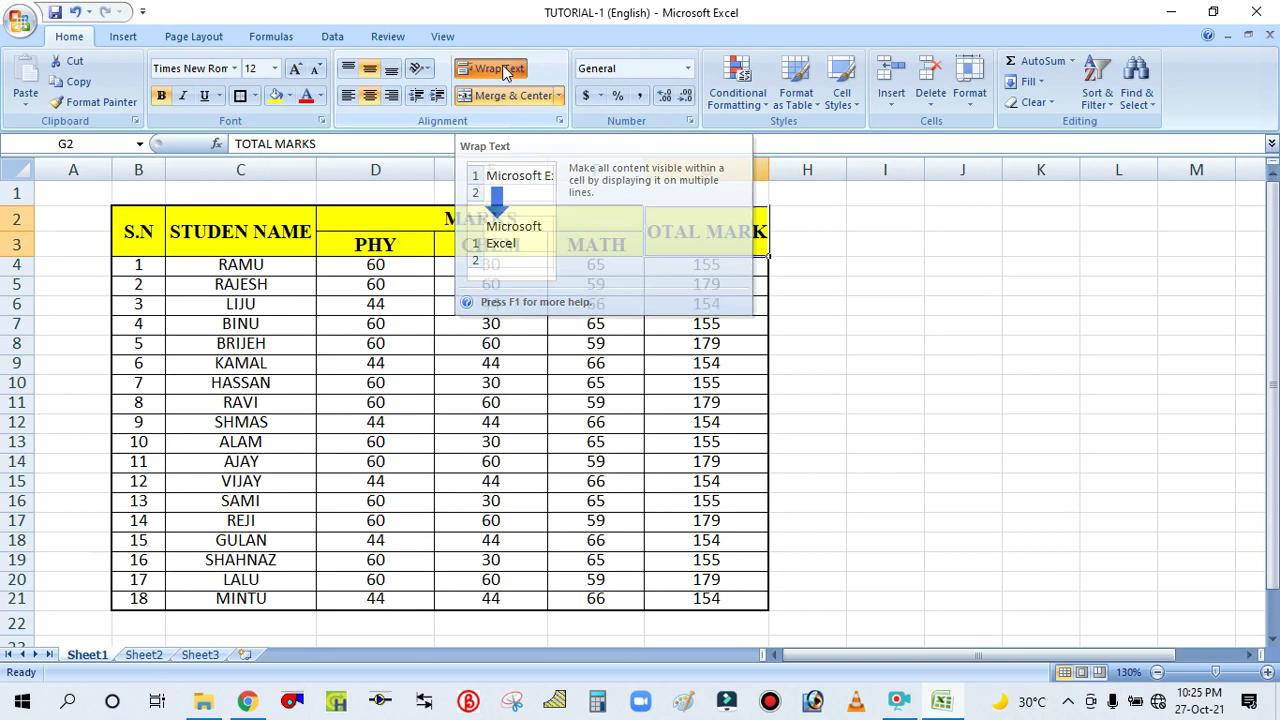
pyautogui.click(745, 343)
# Narrow the TOTAL MARKS, PHY, CHEM and MATH columns to fit their contents
pyautogui.moveTo(771, 169); pyautogui.dragTo(738, 169)
pyautogui.click(636, 390)
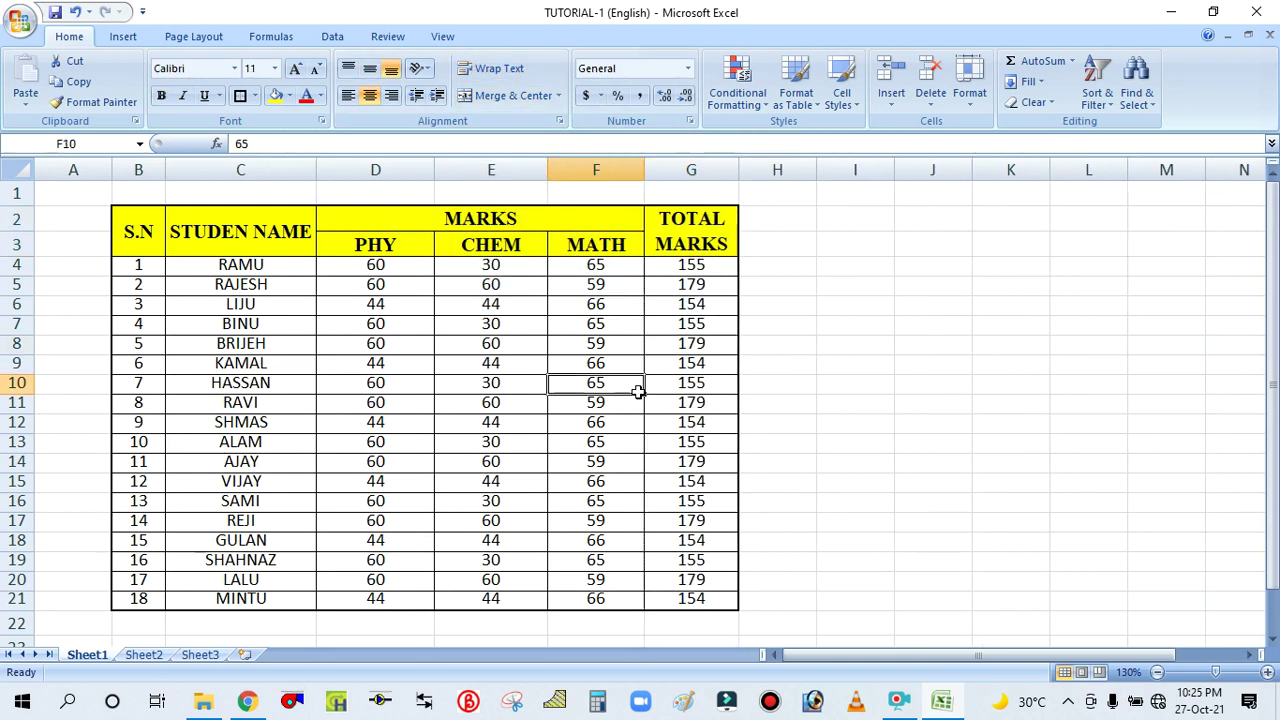
pyautogui.click(420, 162)
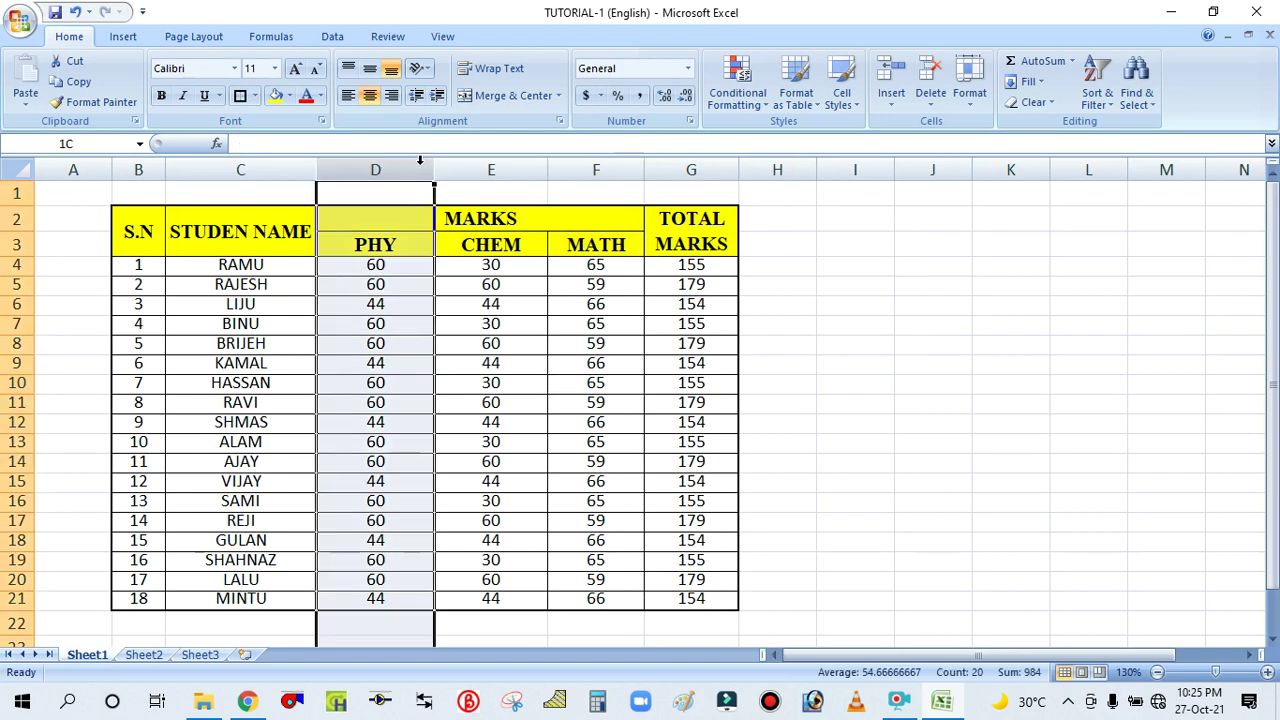
pyautogui.moveTo(433, 170); pyautogui.dragTo(389, 175)
pyautogui.moveTo(504, 172); pyautogui.dragTo(476, 170)
pyautogui.moveTo(571, 170); pyautogui.dragTo(546, 170)
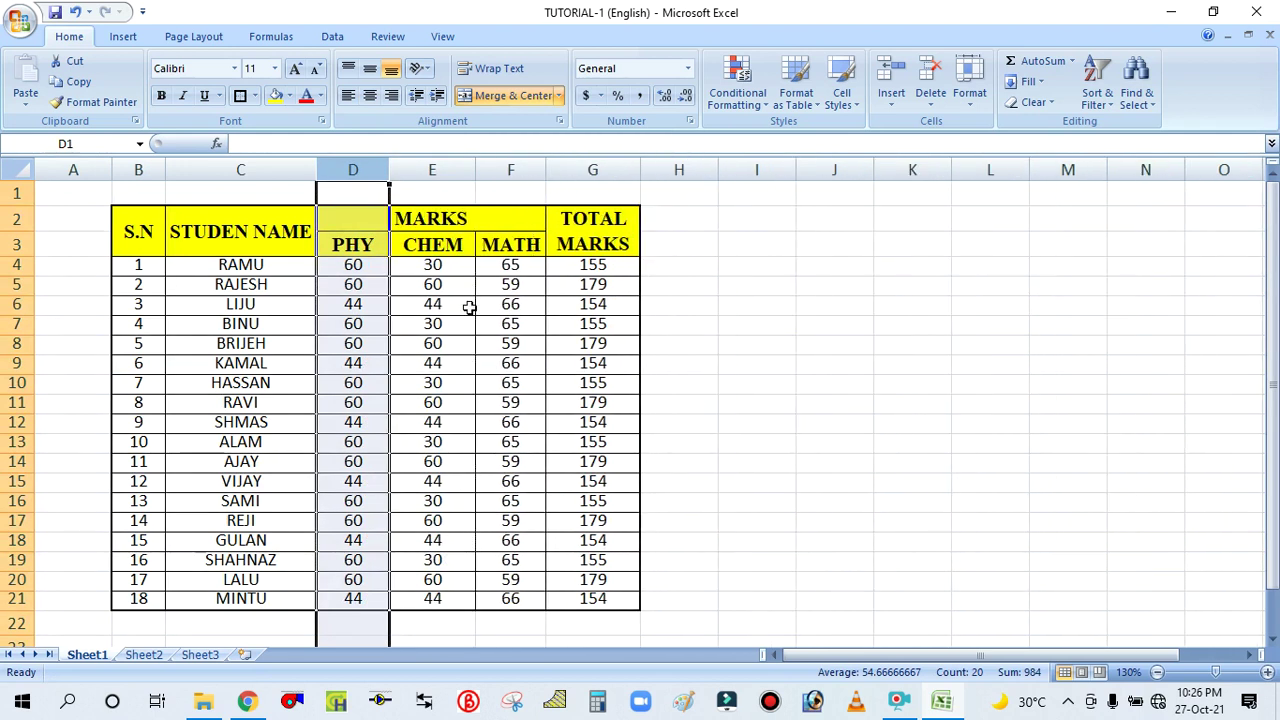
pyautogui.click(432, 323)
pyautogui.click(245, 402)
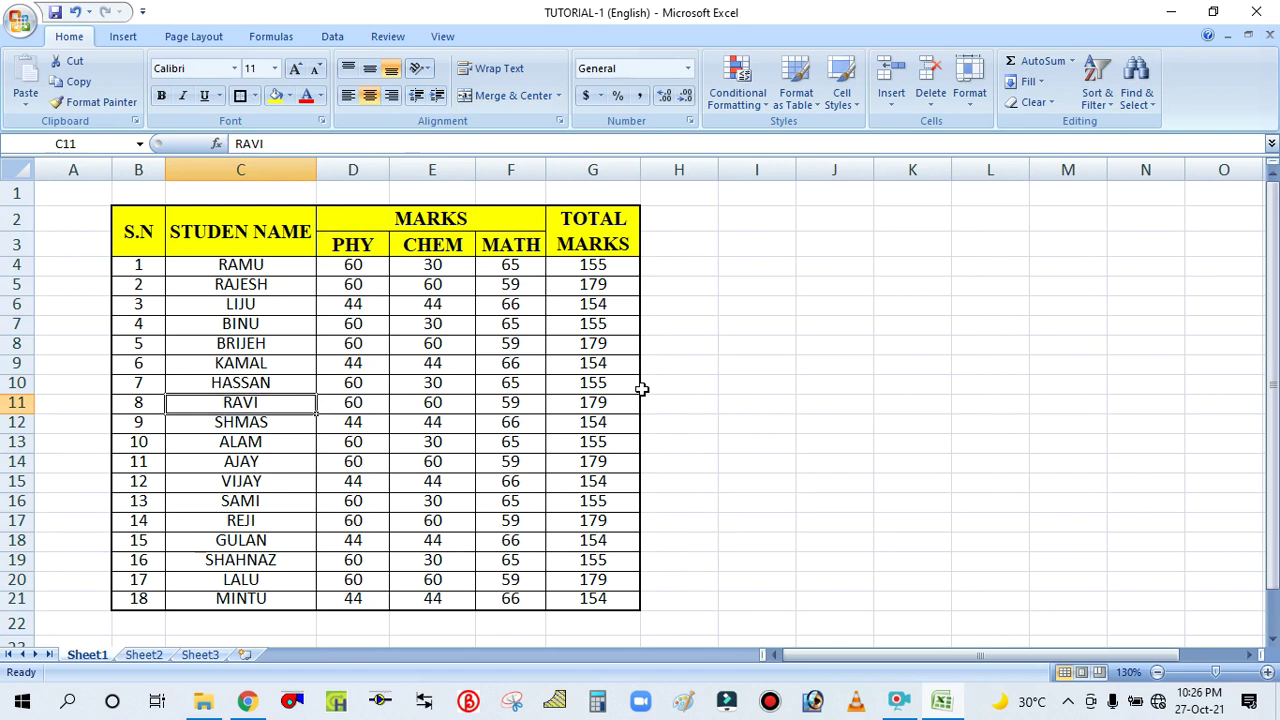
pyautogui.scroll(-1, 641, 389)
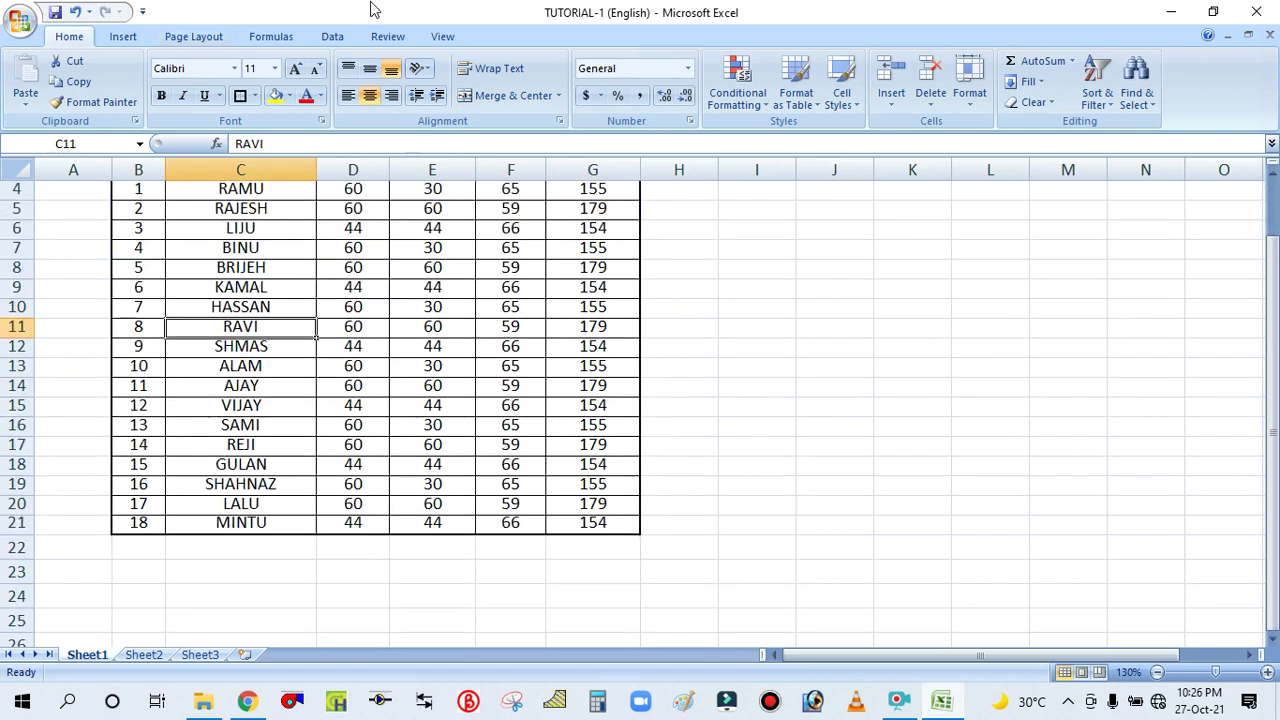
pyautogui.click(418, 326)
pyautogui.scroll(1, 354, 279)
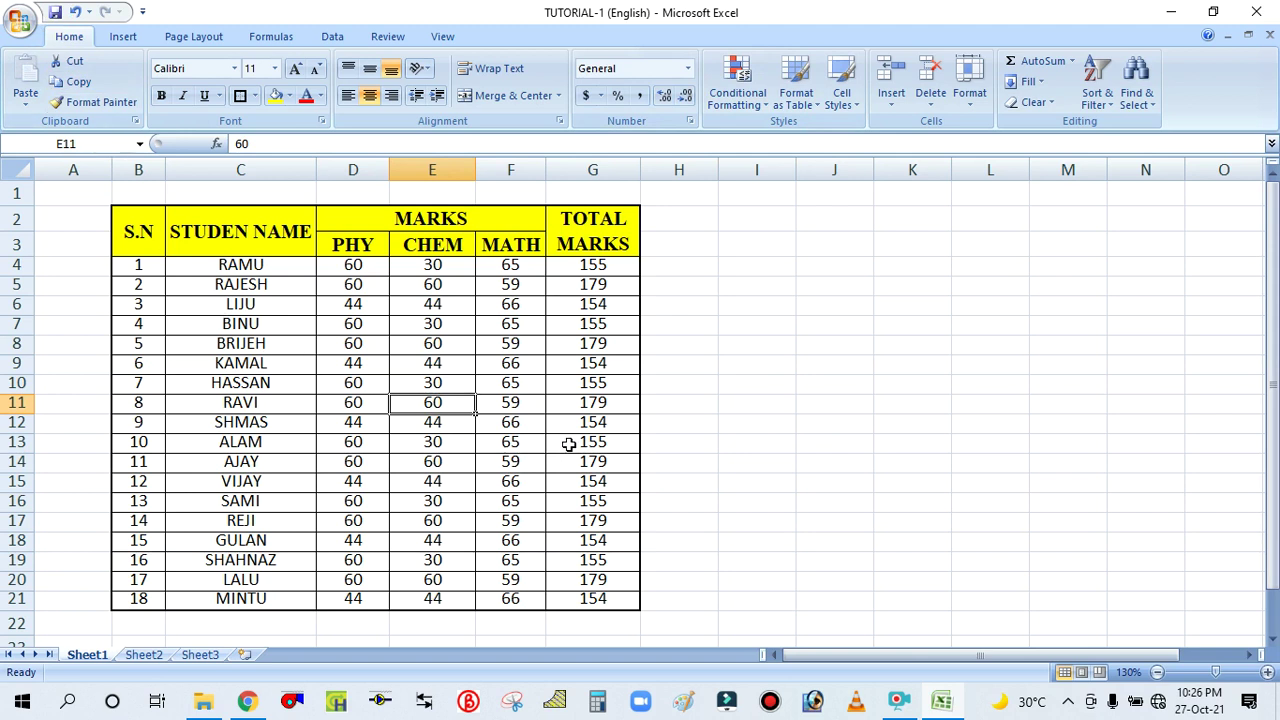
pyautogui.scroll(-1, 568, 444)
pyautogui.scroll(1, 533, 448)
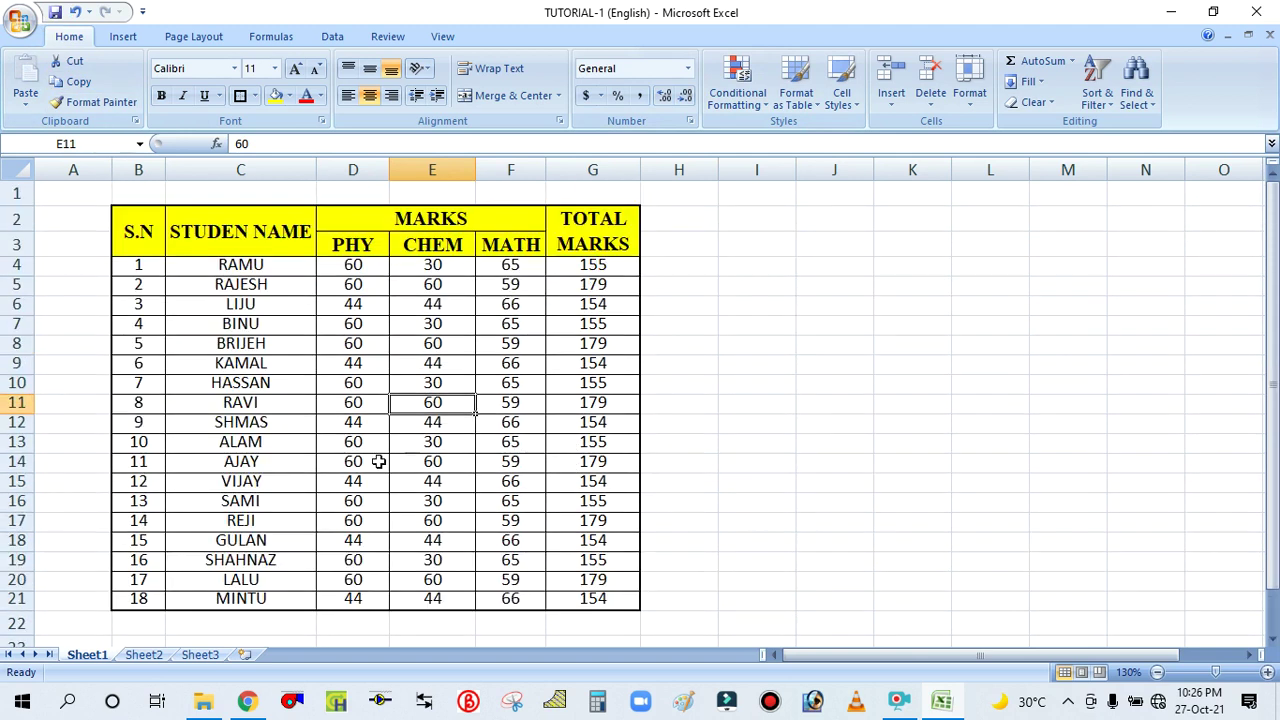
# Delete the empty Sheet2 and Sheet3 worksheets
pyautogui.click(143, 655)
pyautogui.click(182, 656)
pyautogui.click(152, 655)
pyautogui.click(100, 658)
pyautogui.click(143, 656)
pyautogui.click(155, 660)
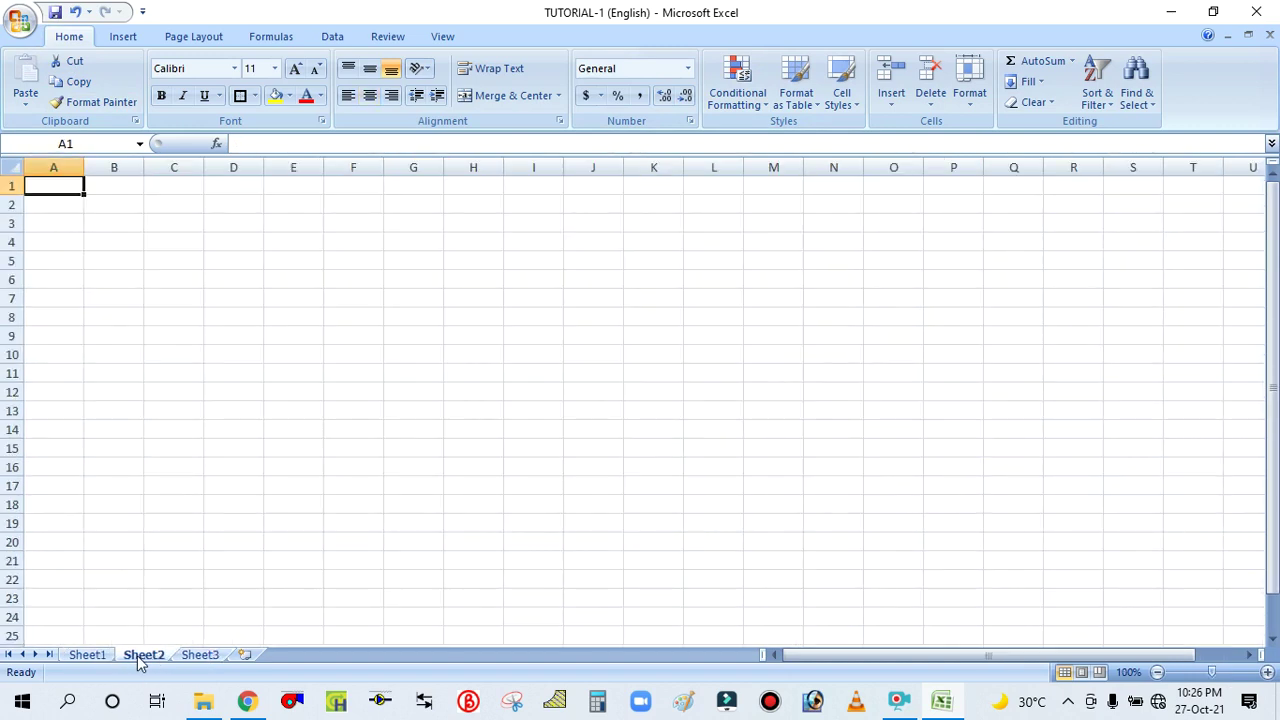
pyautogui.click(104, 659)
pyautogui.click(145, 658)
pyautogui.rightClick(144, 658)
pyautogui.click(195, 474)
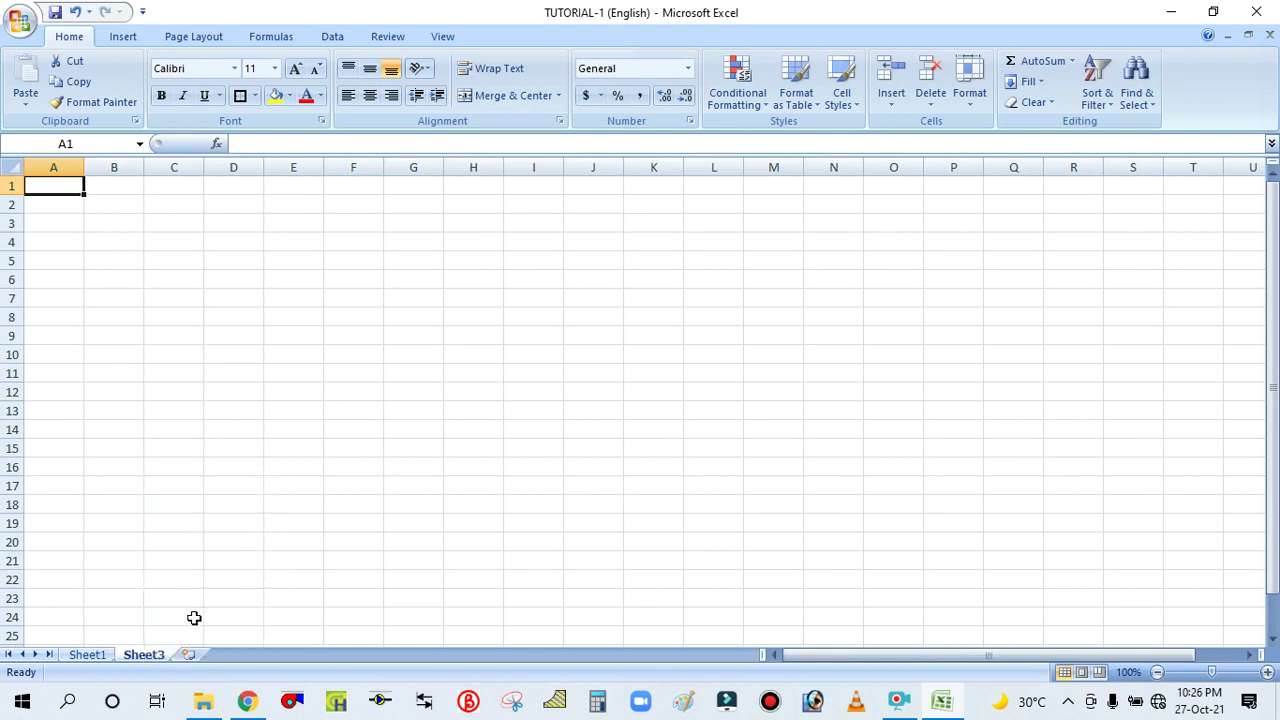
pyautogui.rightClick(171, 655)
pyautogui.click(206, 475)
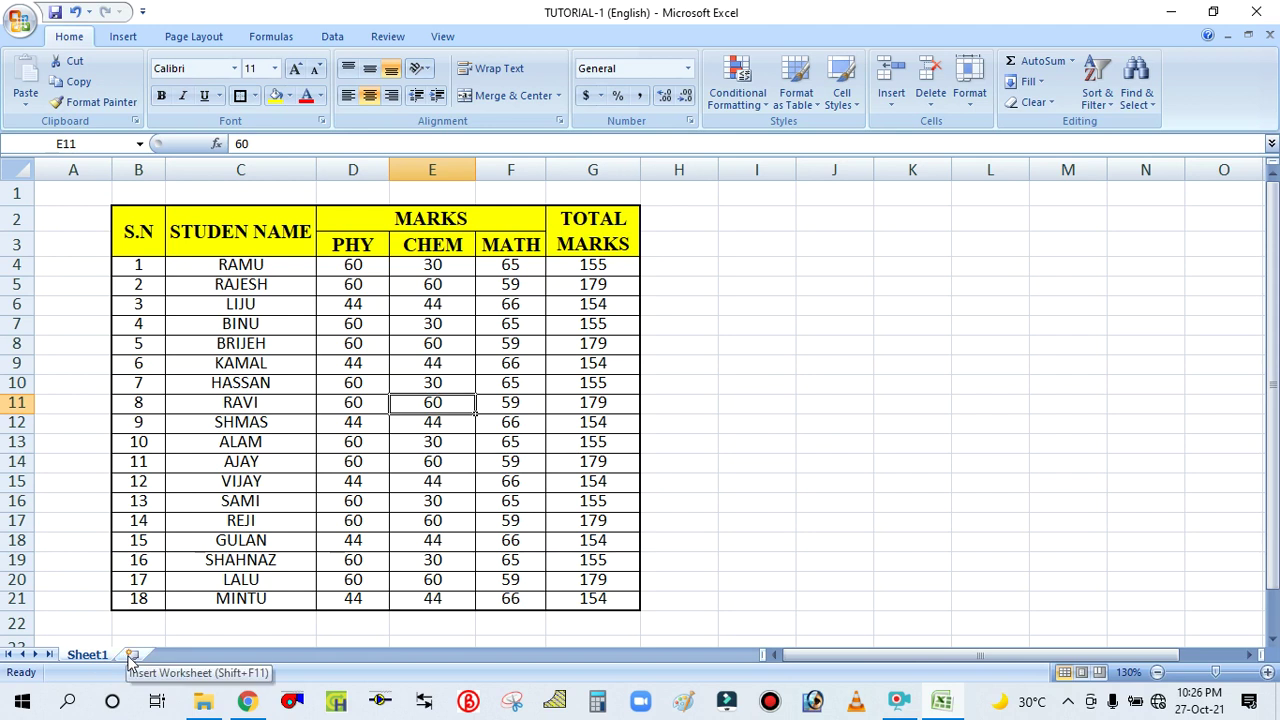
# Add six new blank worksheets, then return to Sheet1's marks table
pyautogui.click(133, 655)
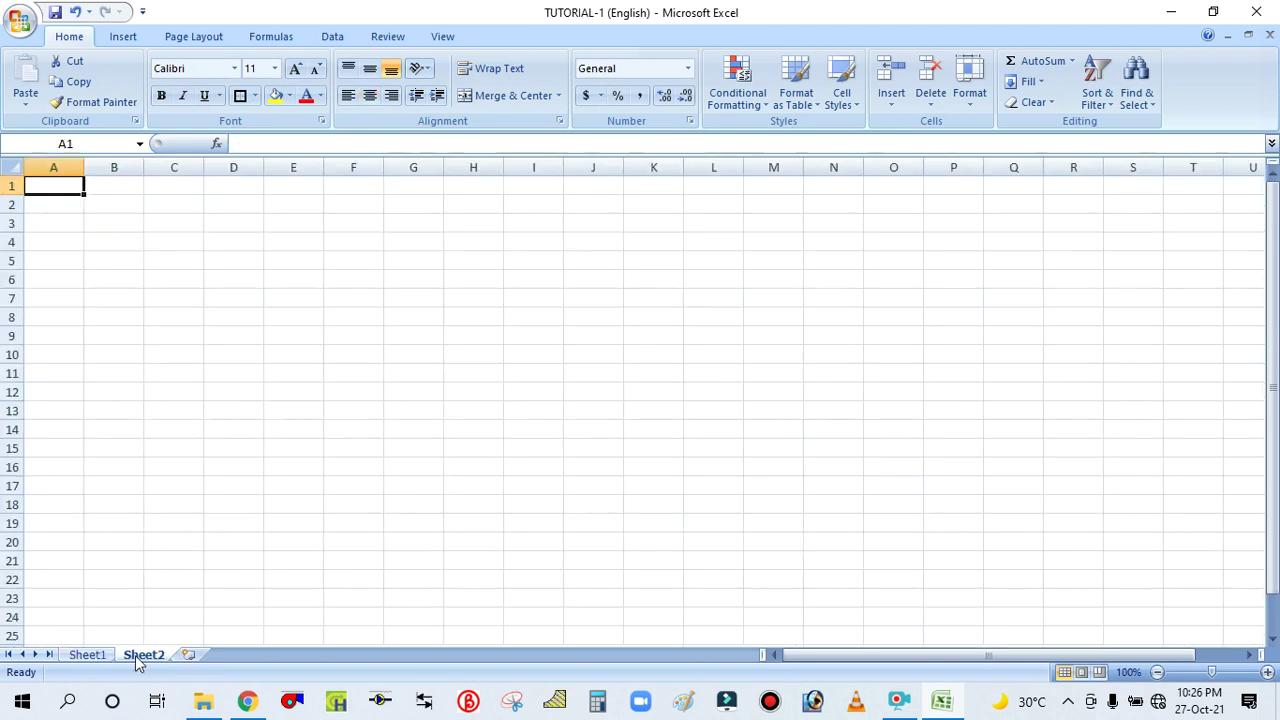
pyautogui.click(186, 655)
pyautogui.click(243, 655)
pyautogui.click(300, 655)
pyautogui.click(356, 655)
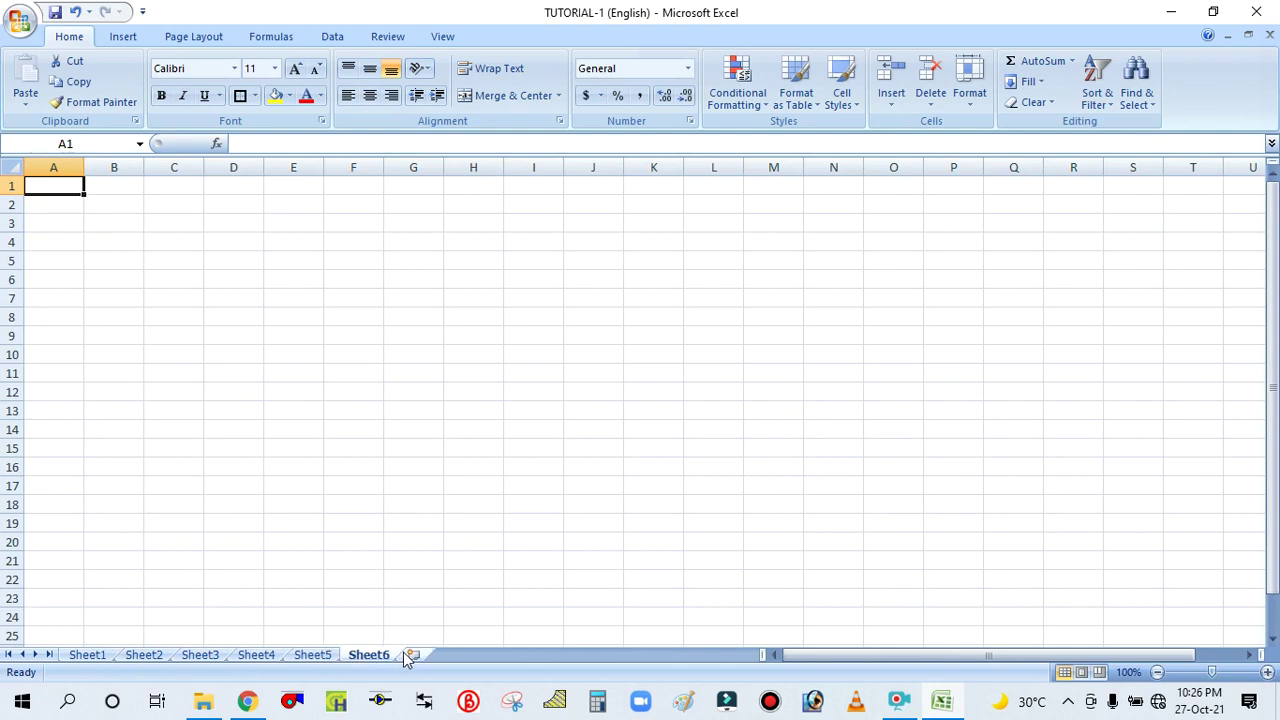
pyautogui.click(412, 655)
pyautogui.click(87, 655)
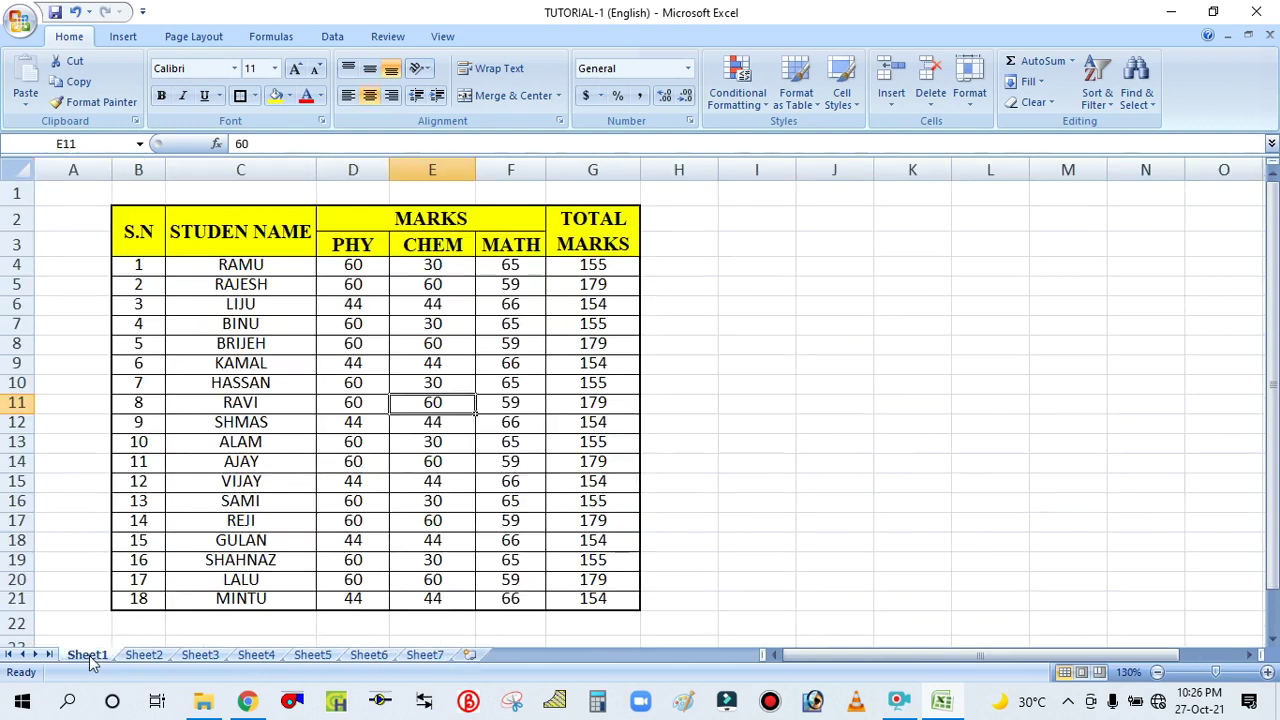
pyautogui.scroll(-1, 753, 400)
pyautogui.scroll(1, 753, 400)
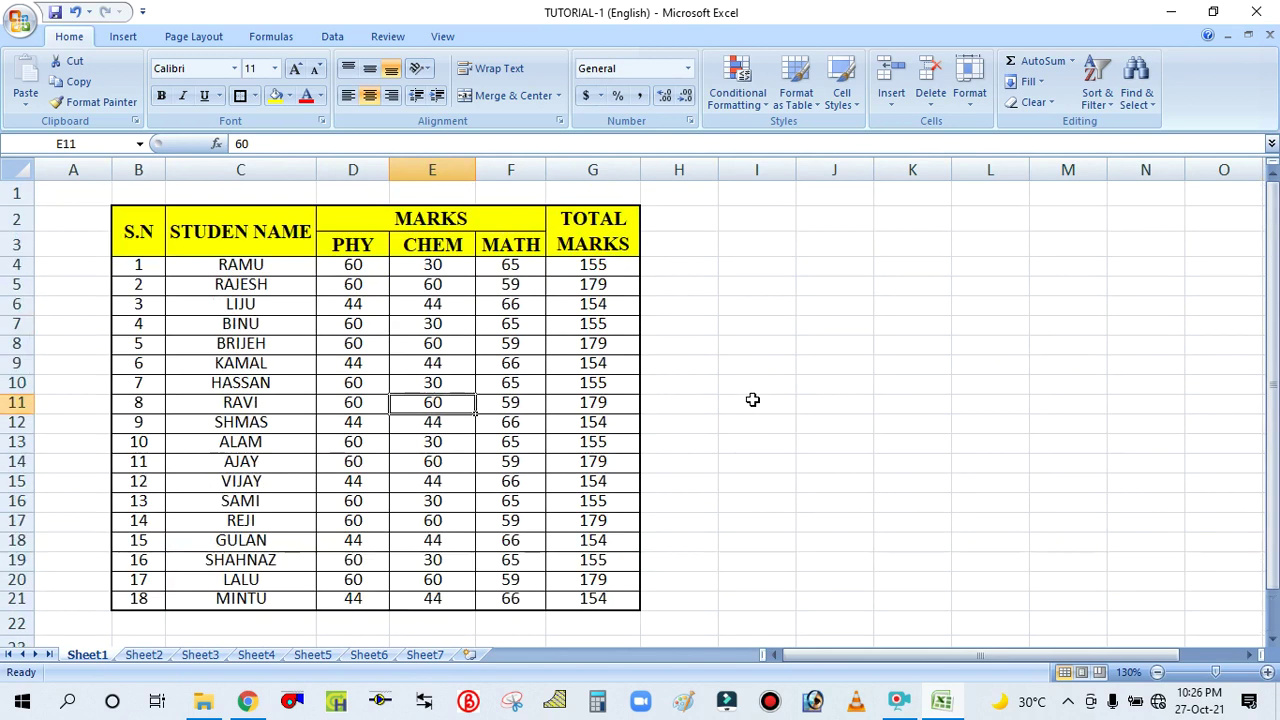
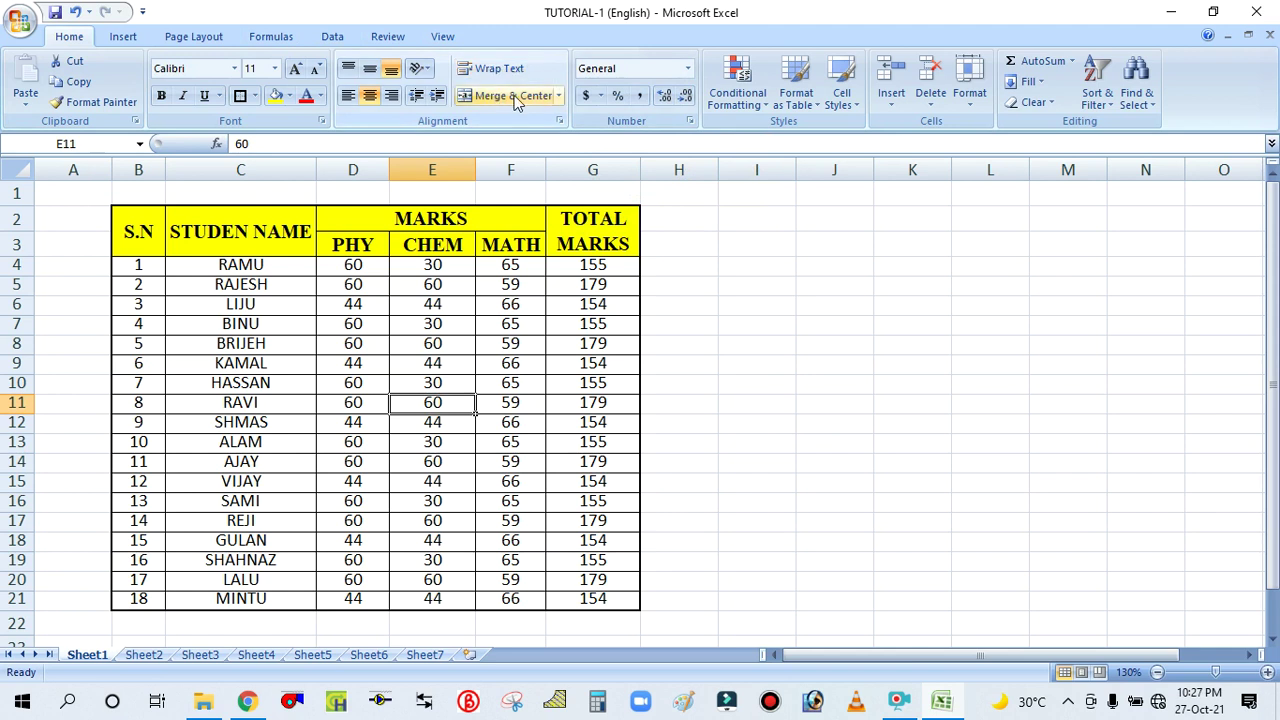
# Browse the Home tab's Insert, Delete and Format cell options without changing anything
pyautogui.click(886, 106)
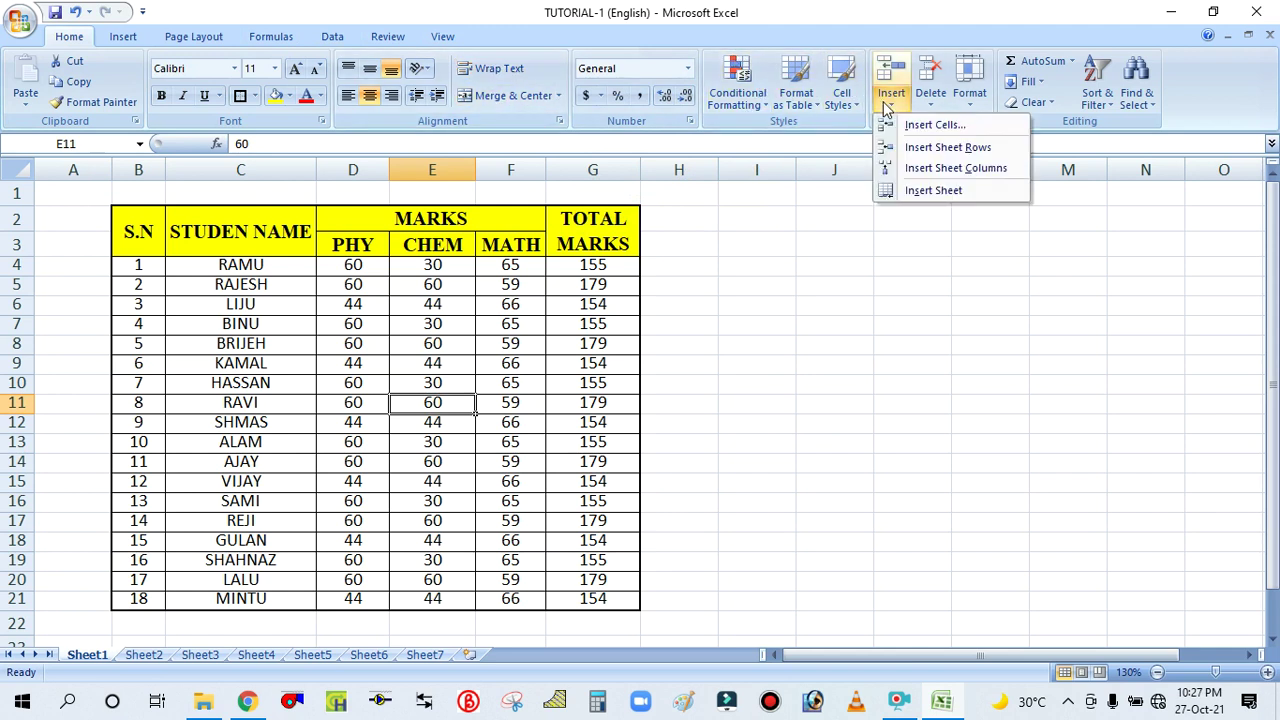
pyautogui.click(887, 105)
pyautogui.click(921, 102)
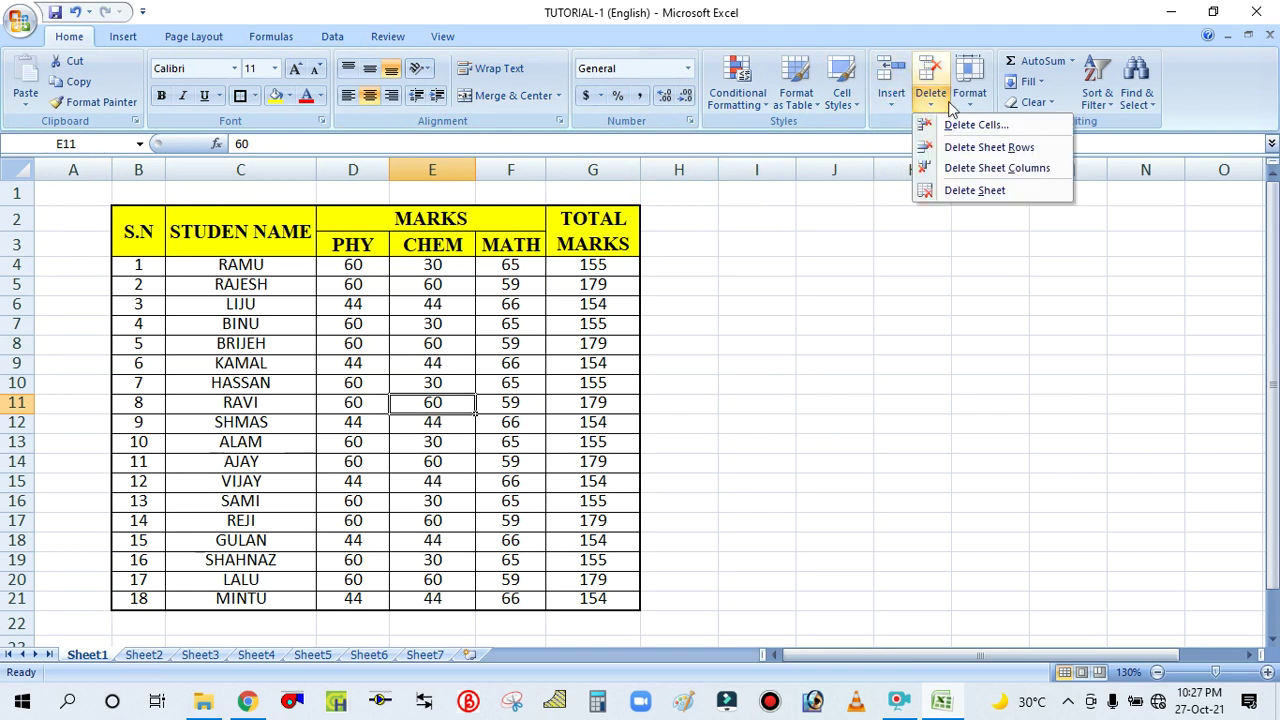
pyautogui.click(970, 104)
pyautogui.click(970, 104)
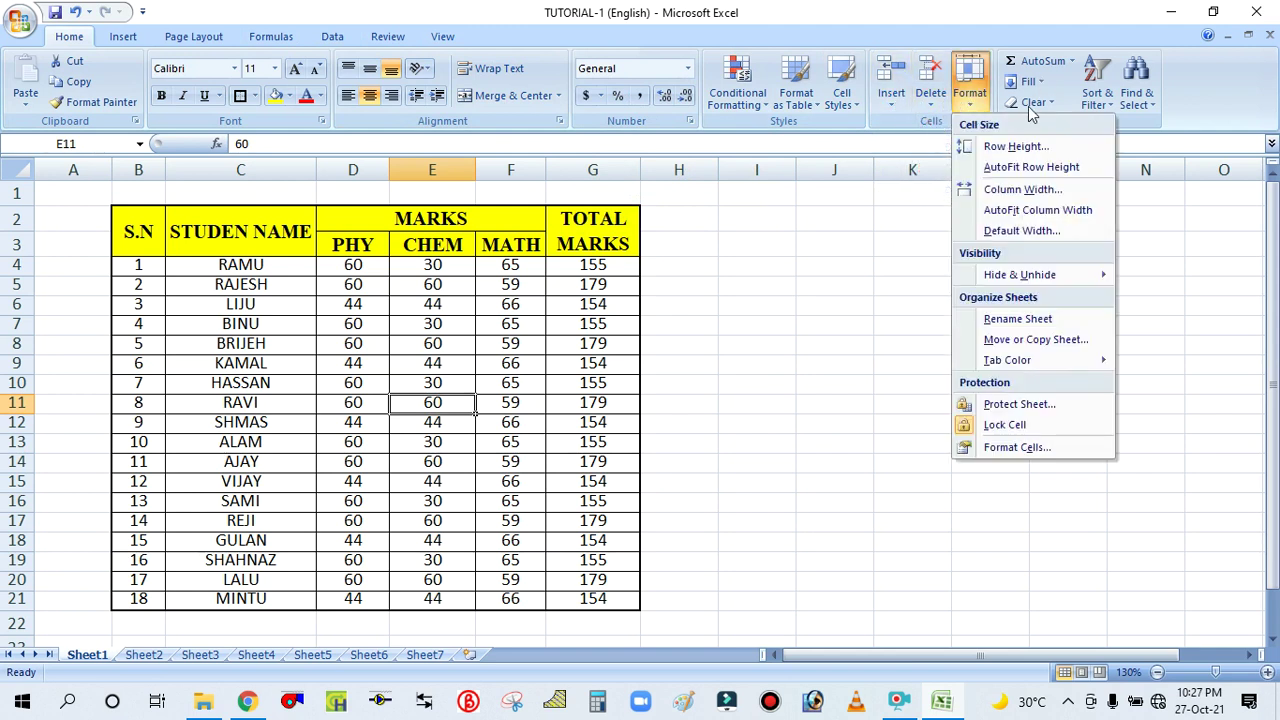
pyautogui.click(725, 289)
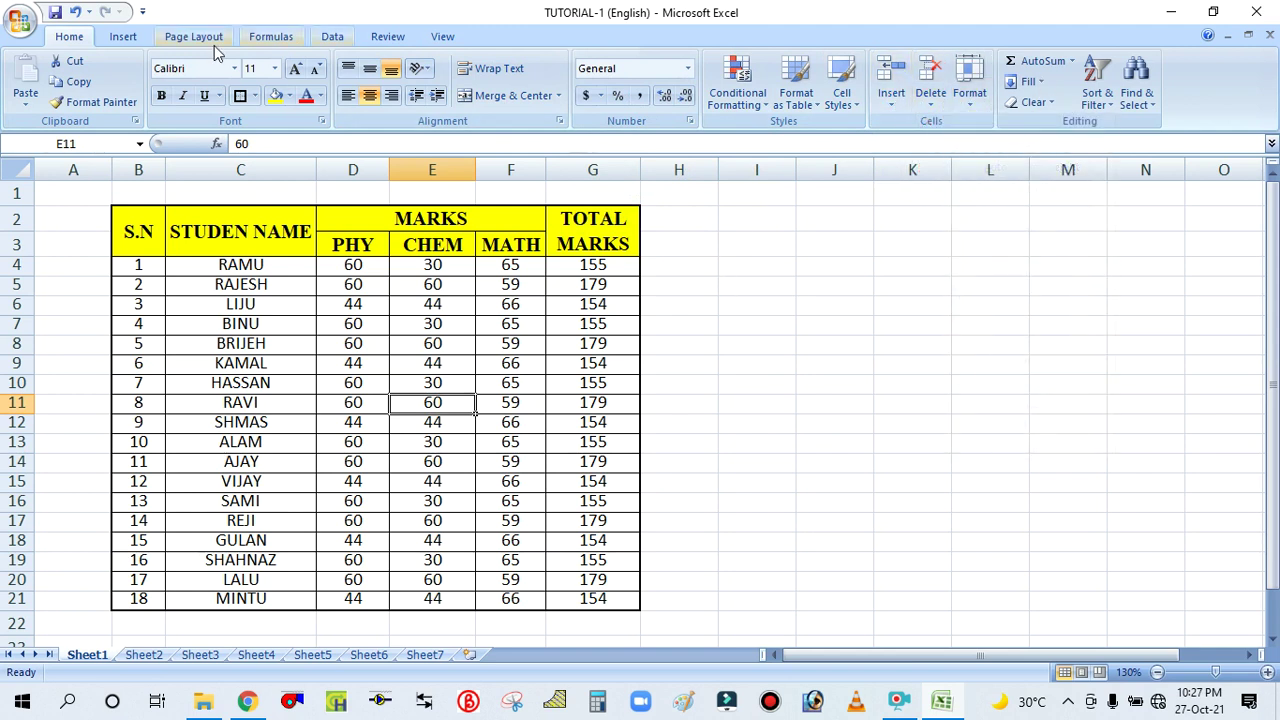
# Show the Insert tab commands after a brief Page Layout peek, selecting cells I6, H2, H9 and I10
pyautogui.click(122, 40)
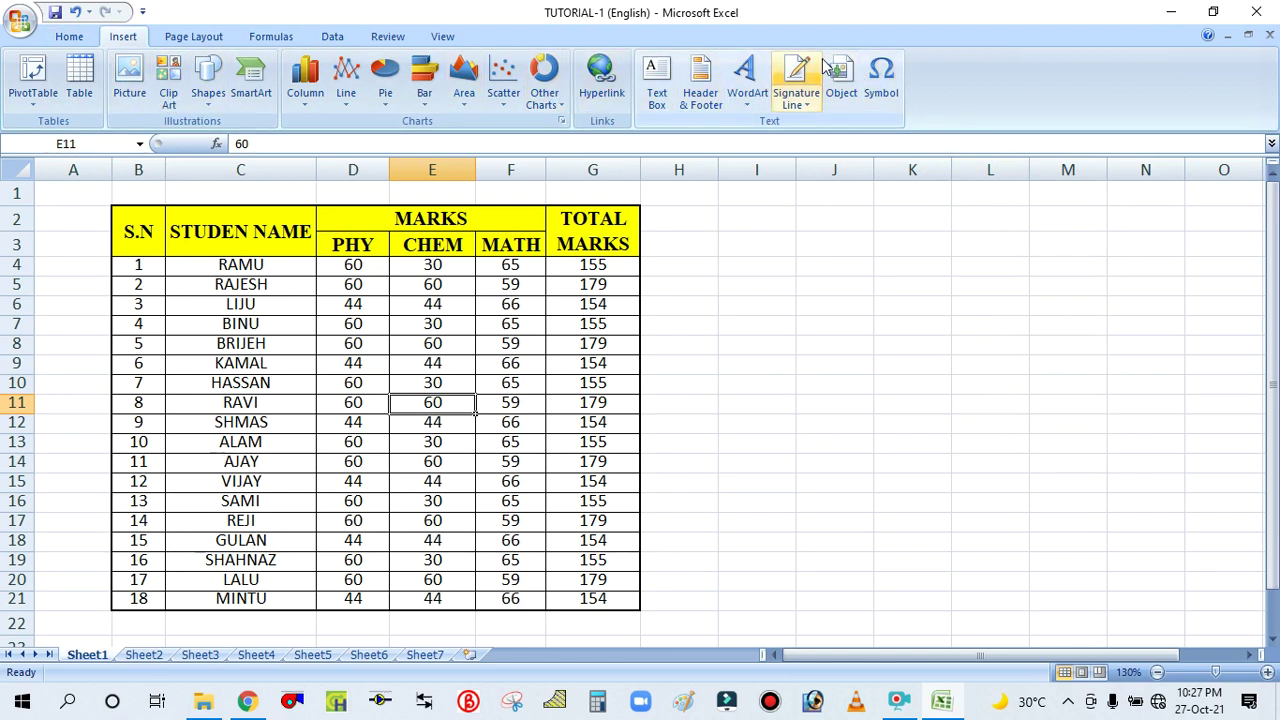
pyautogui.click(733, 301)
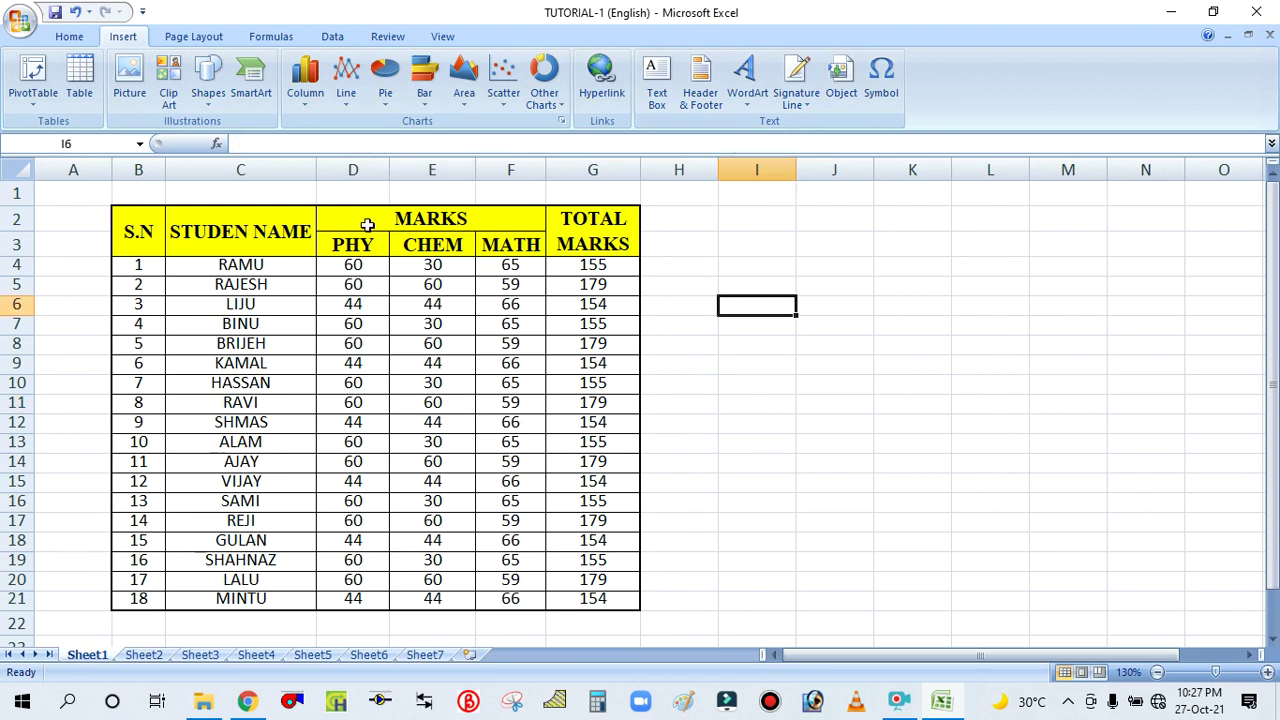
pyautogui.click(174, 37)
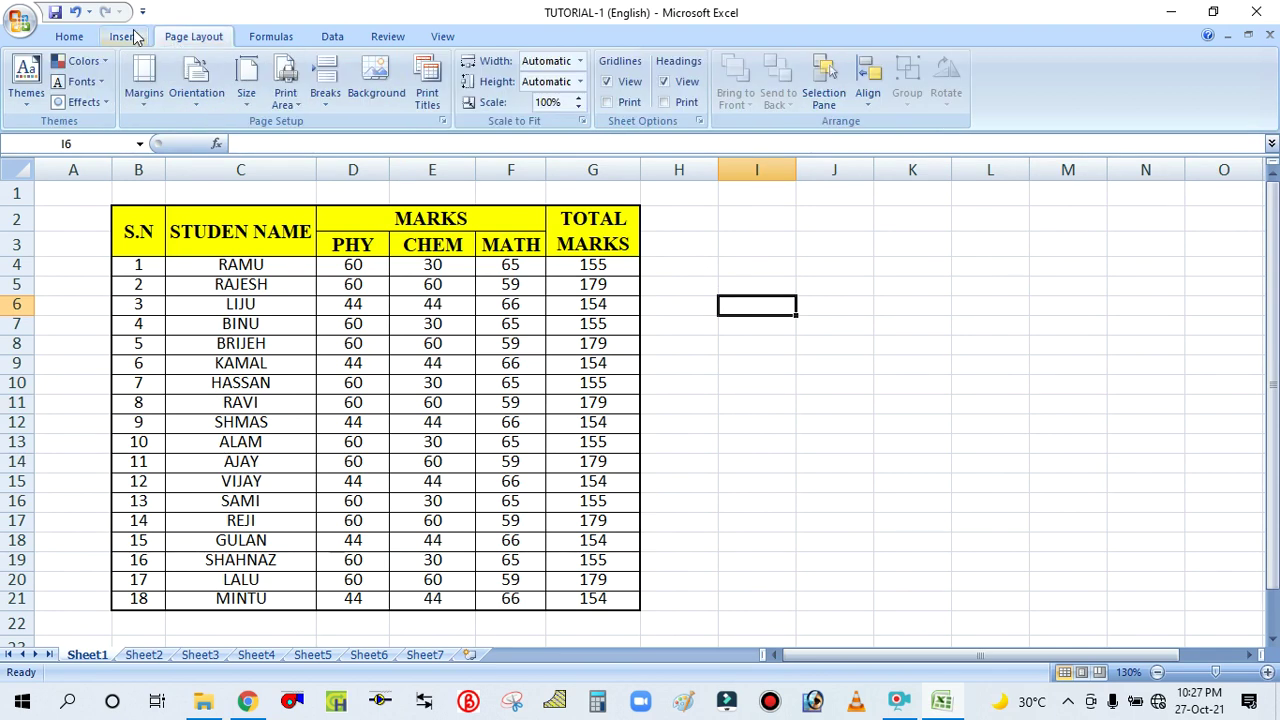
pyautogui.click(131, 37)
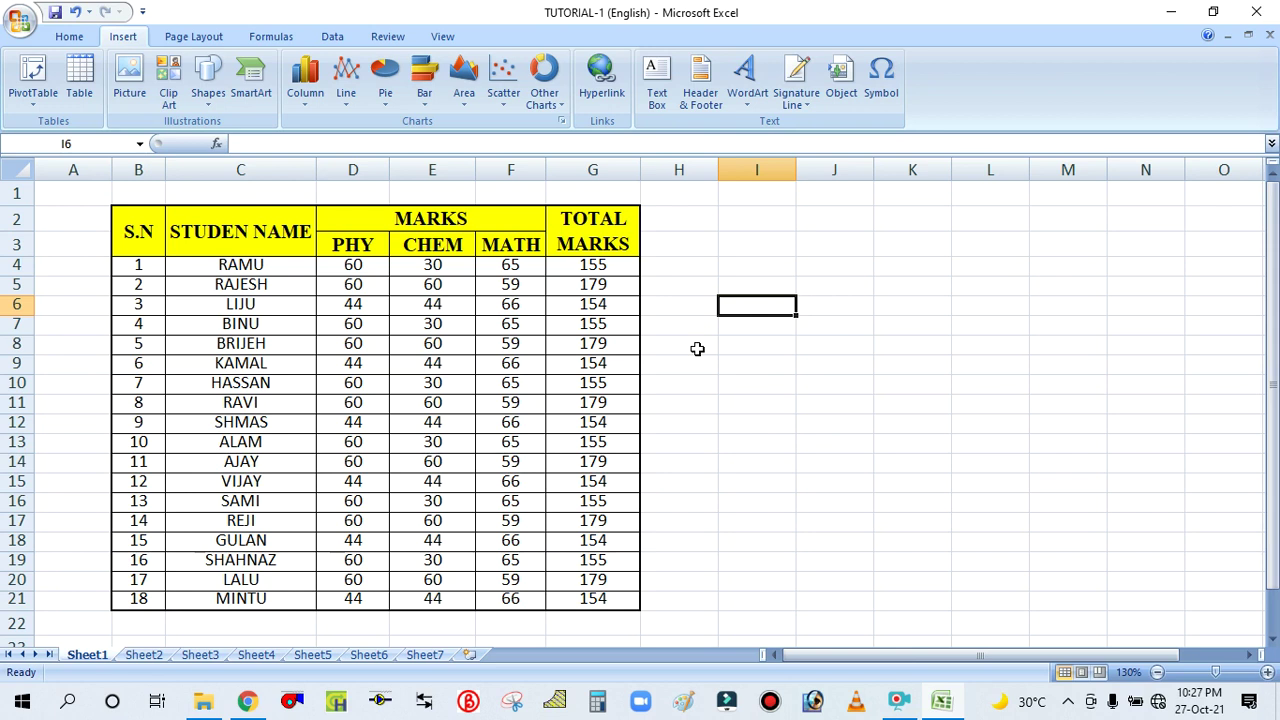
pyautogui.click(700, 220)
pyautogui.click(686, 369)
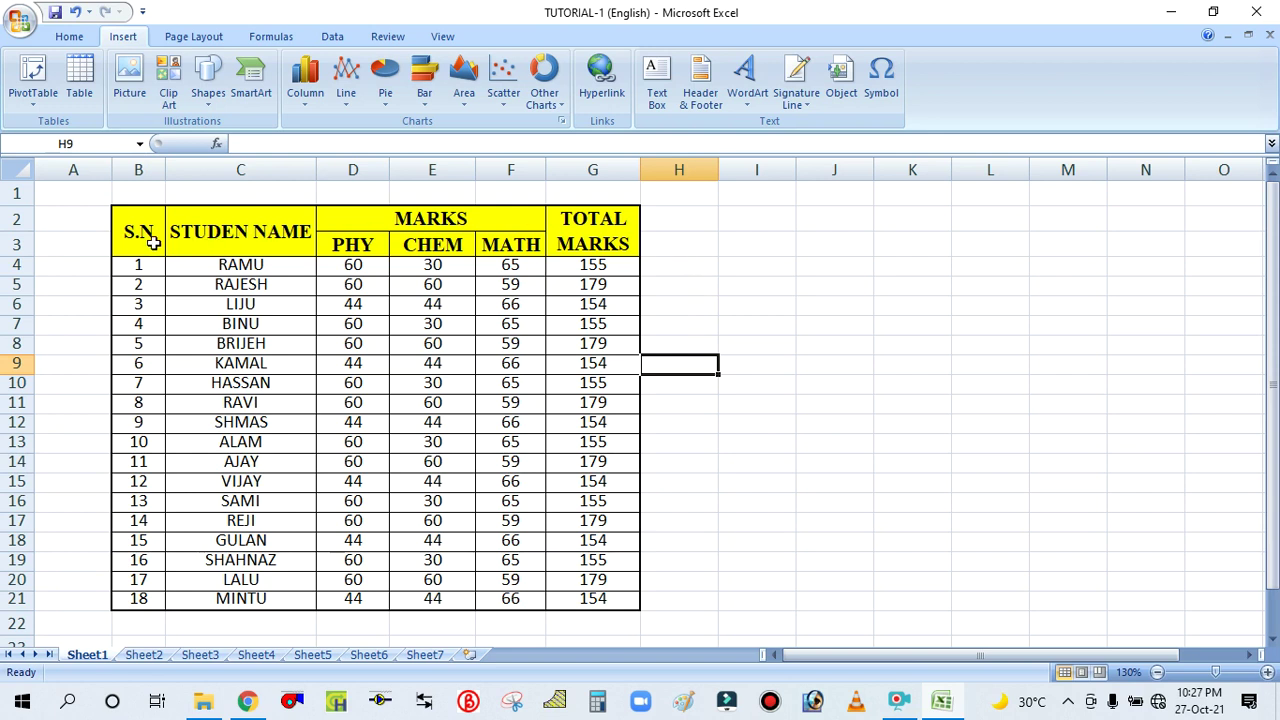
pyautogui.click(780, 388)
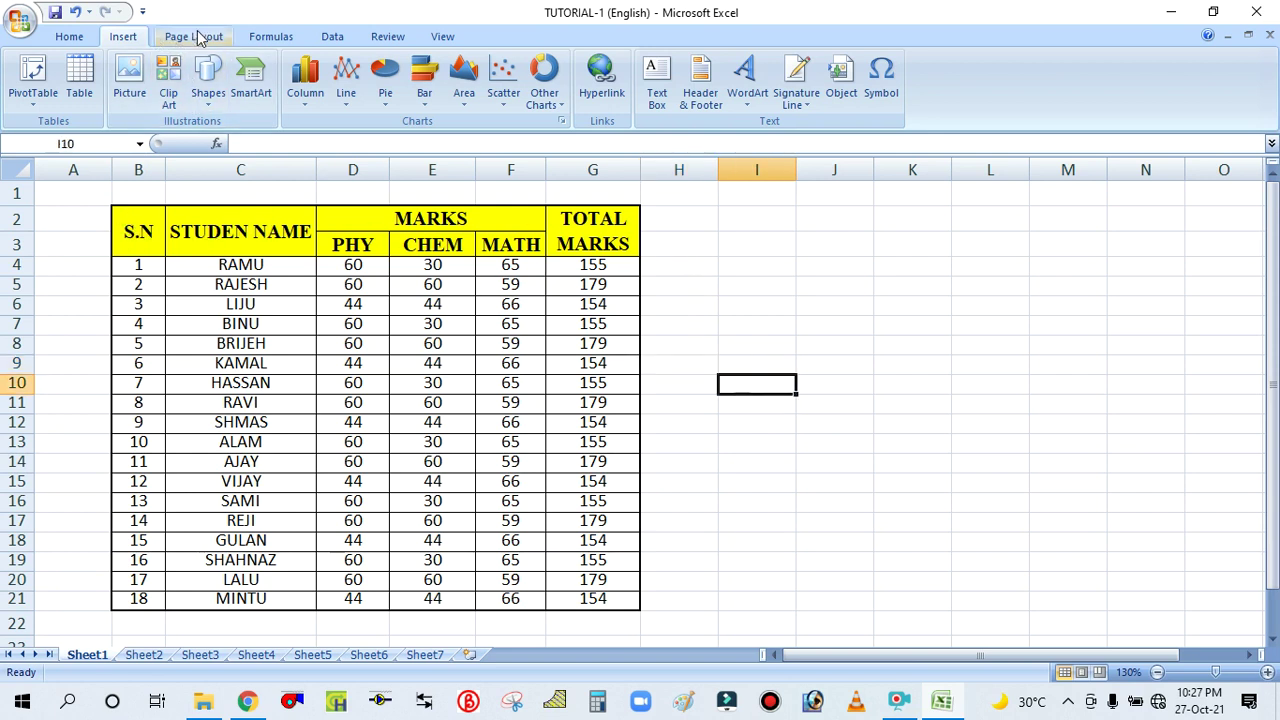
# Tour the Page Layout, Formulas, Data, Review and View tabs, then return via Insert to Home
pyautogui.click(196, 36)
pyautogui.click(266, 37)
pyautogui.click(327, 37)
pyautogui.click(387, 37)
pyautogui.click(442, 37)
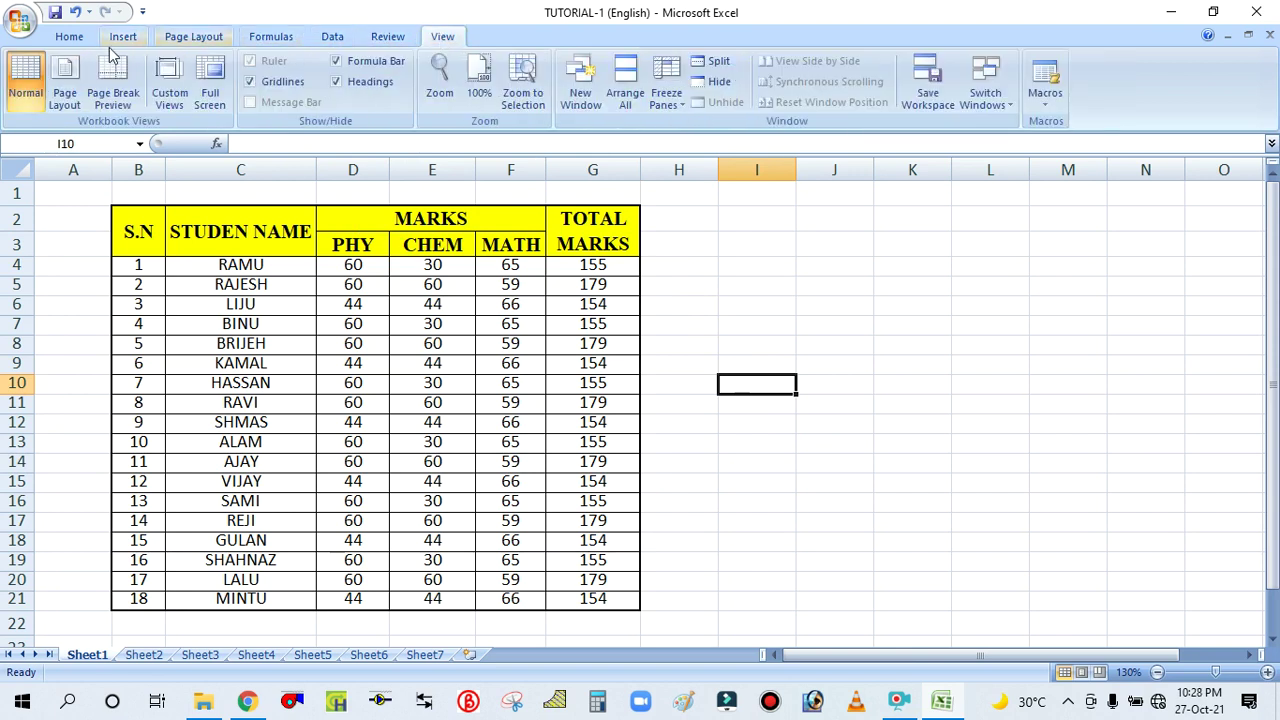
pyautogui.click(115, 40)
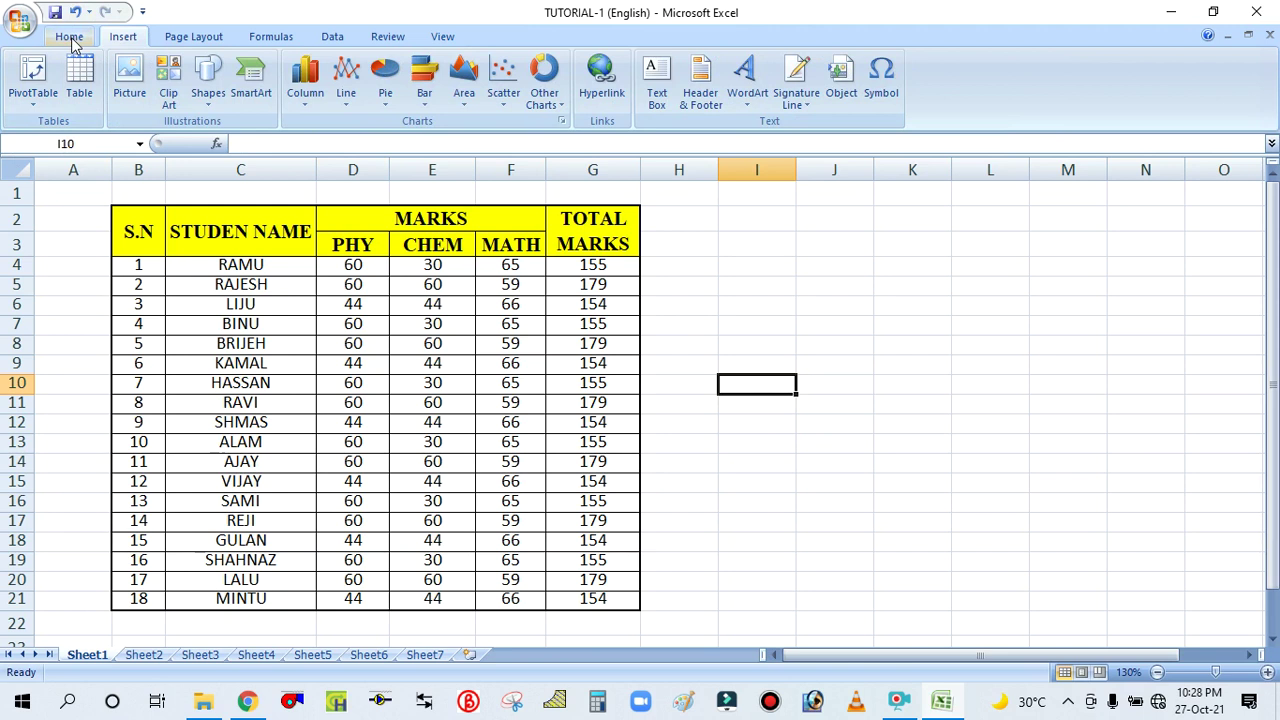
pyautogui.click(70, 38)
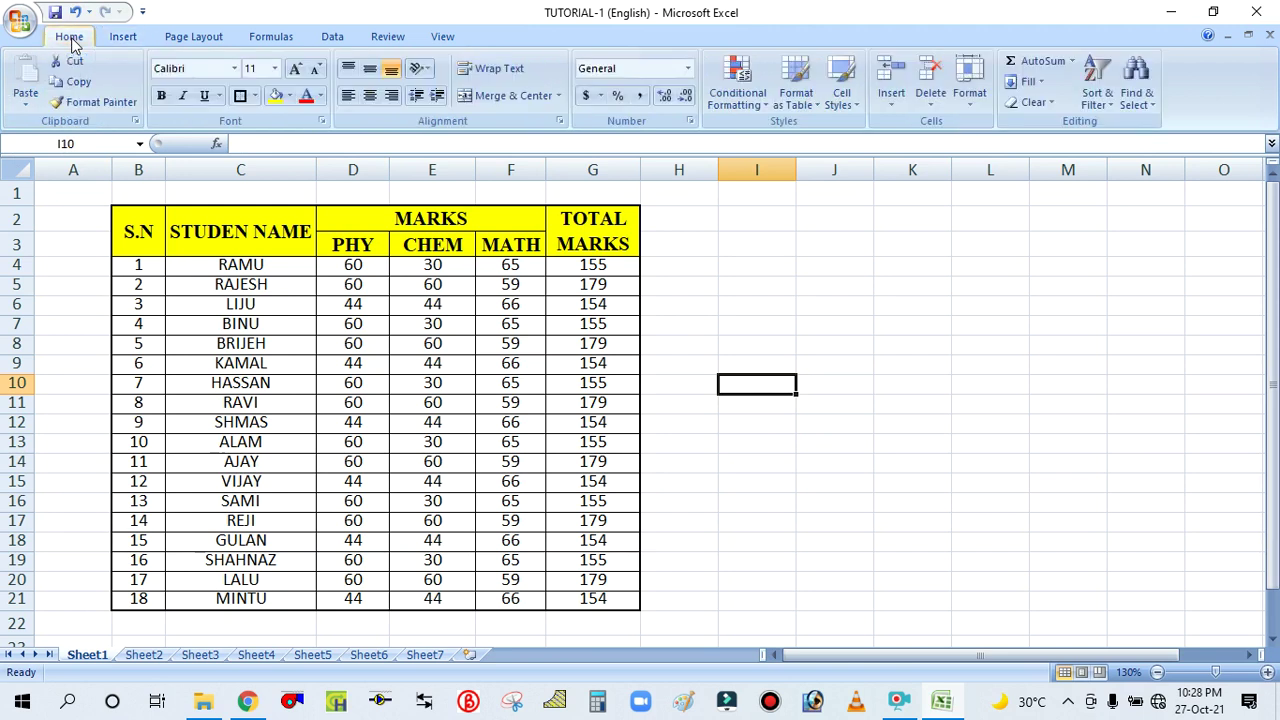